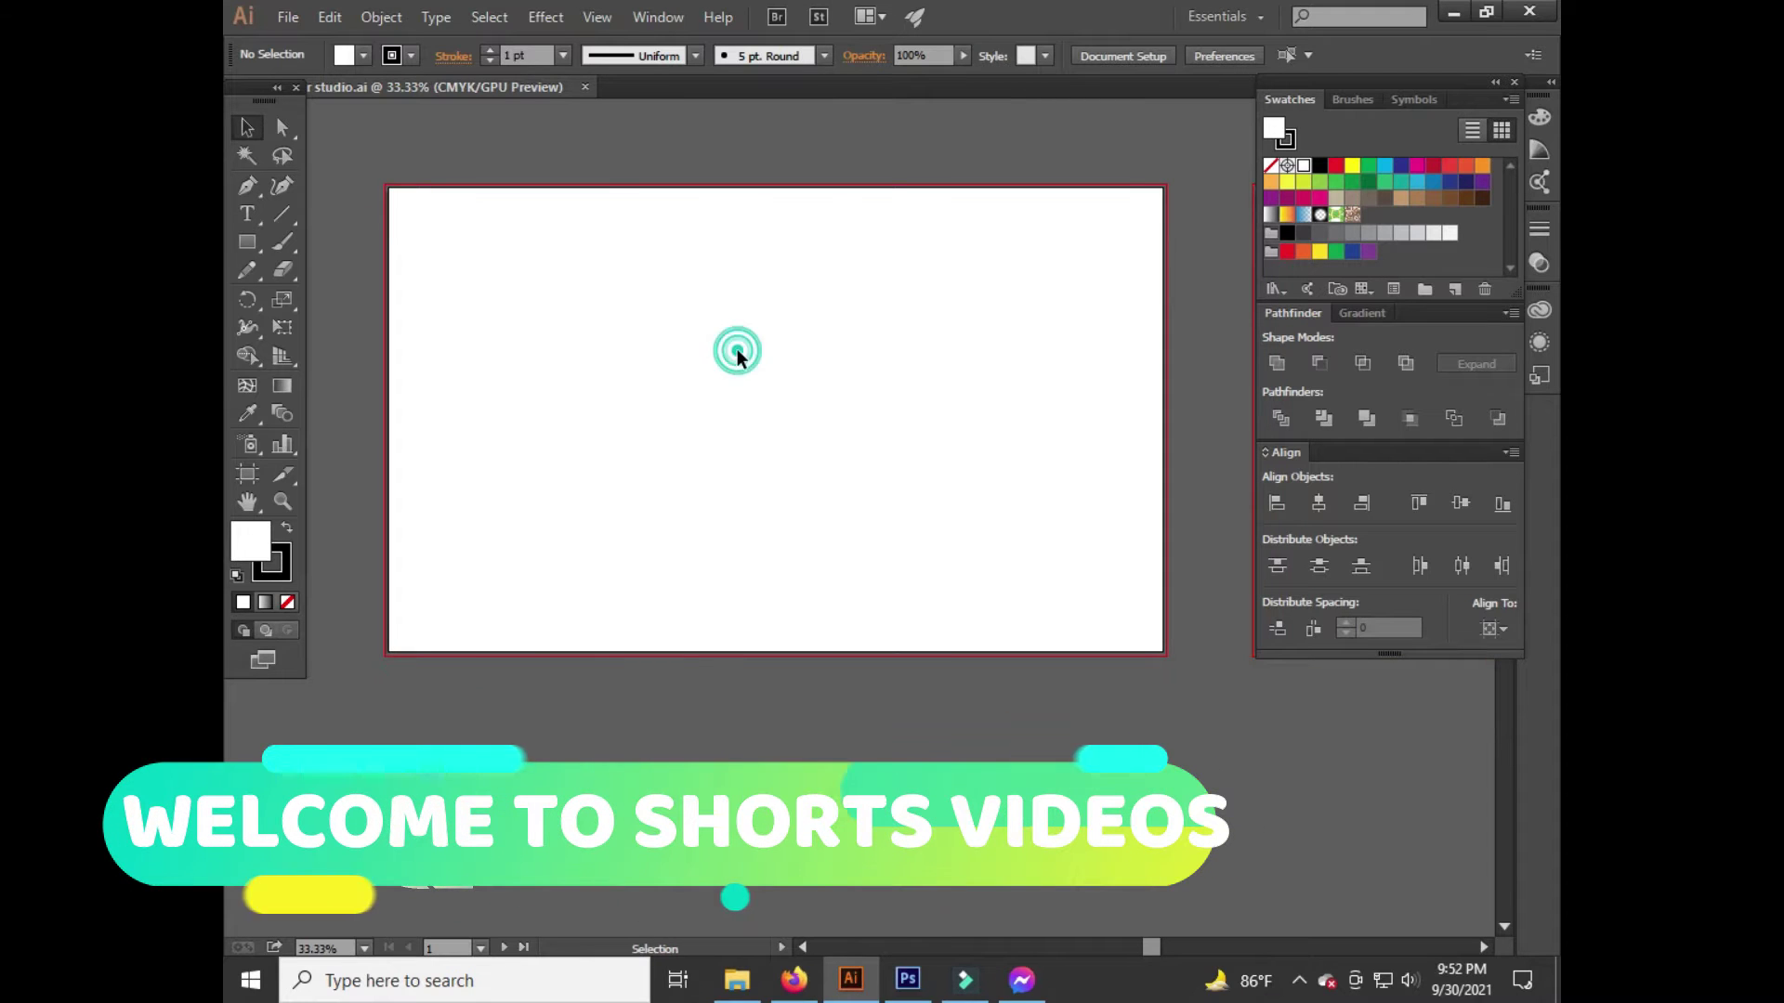
Draw a square near the artboard centre with the Rectangle tool
drag(255, 237, 339, 244)
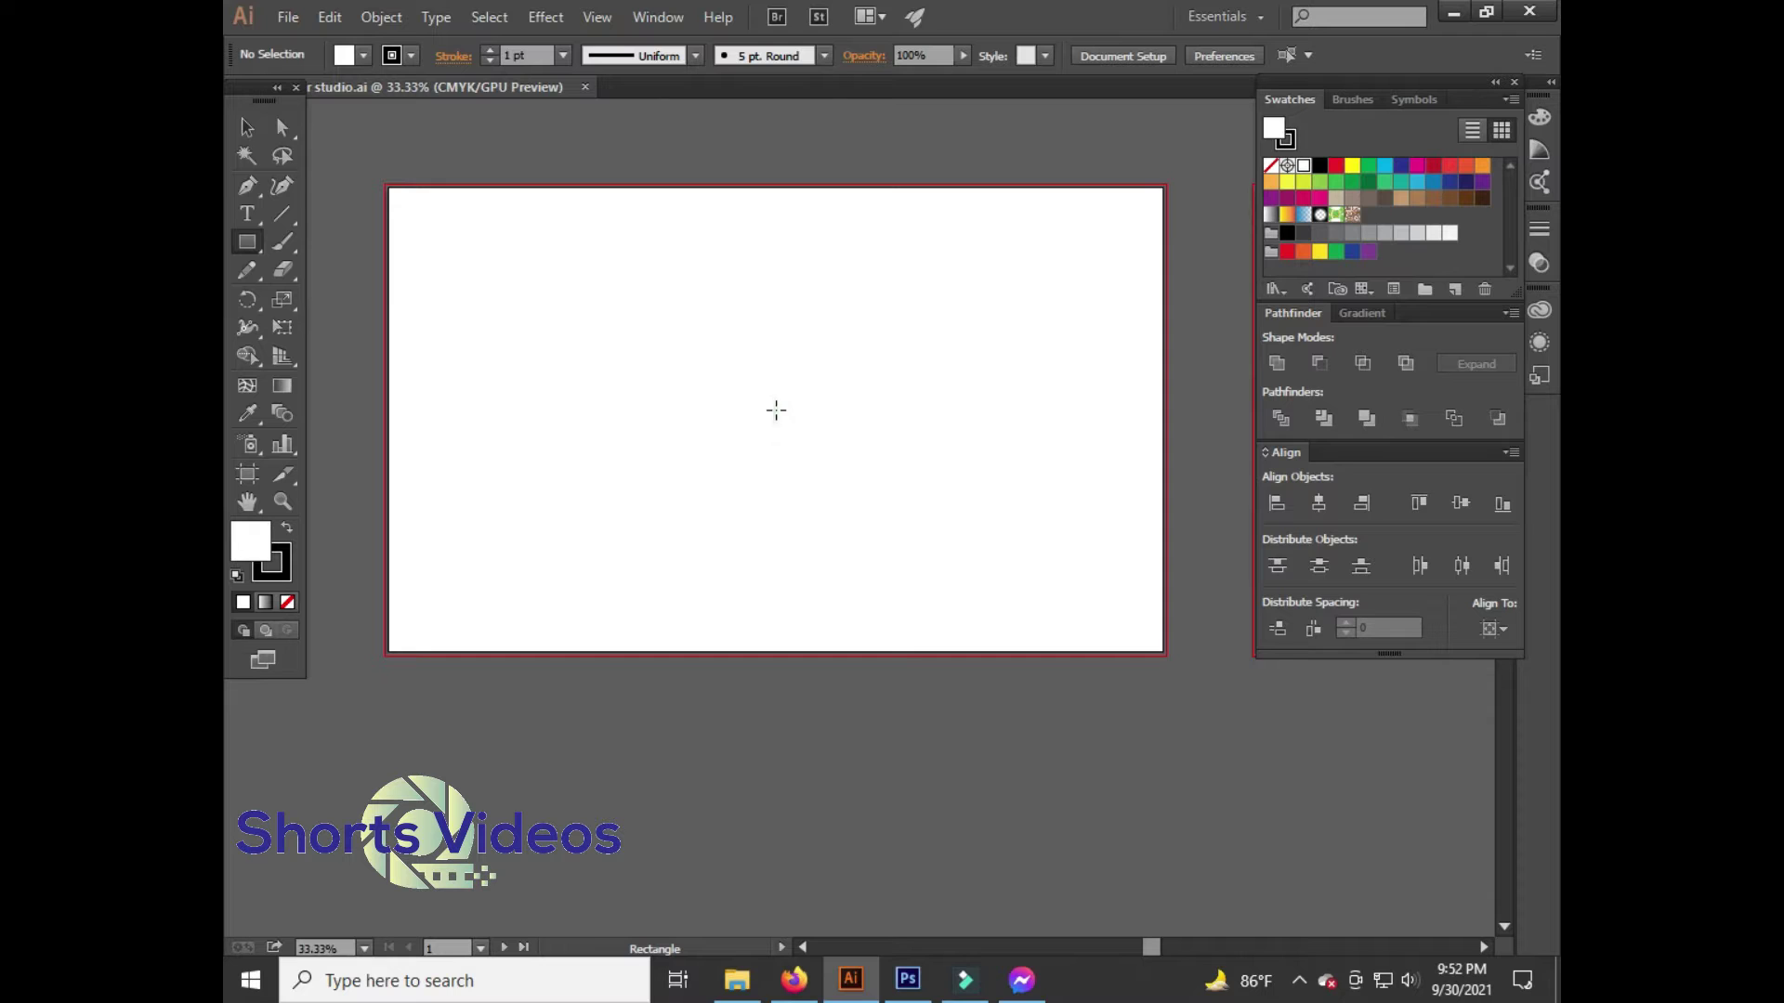
drag(778, 420, 864, 443)
click(247, 128)
click(452, 197)
Draw a circle filling the square and Alt+Shift-drag a copy to the right
drag(262, 237, 334, 295)
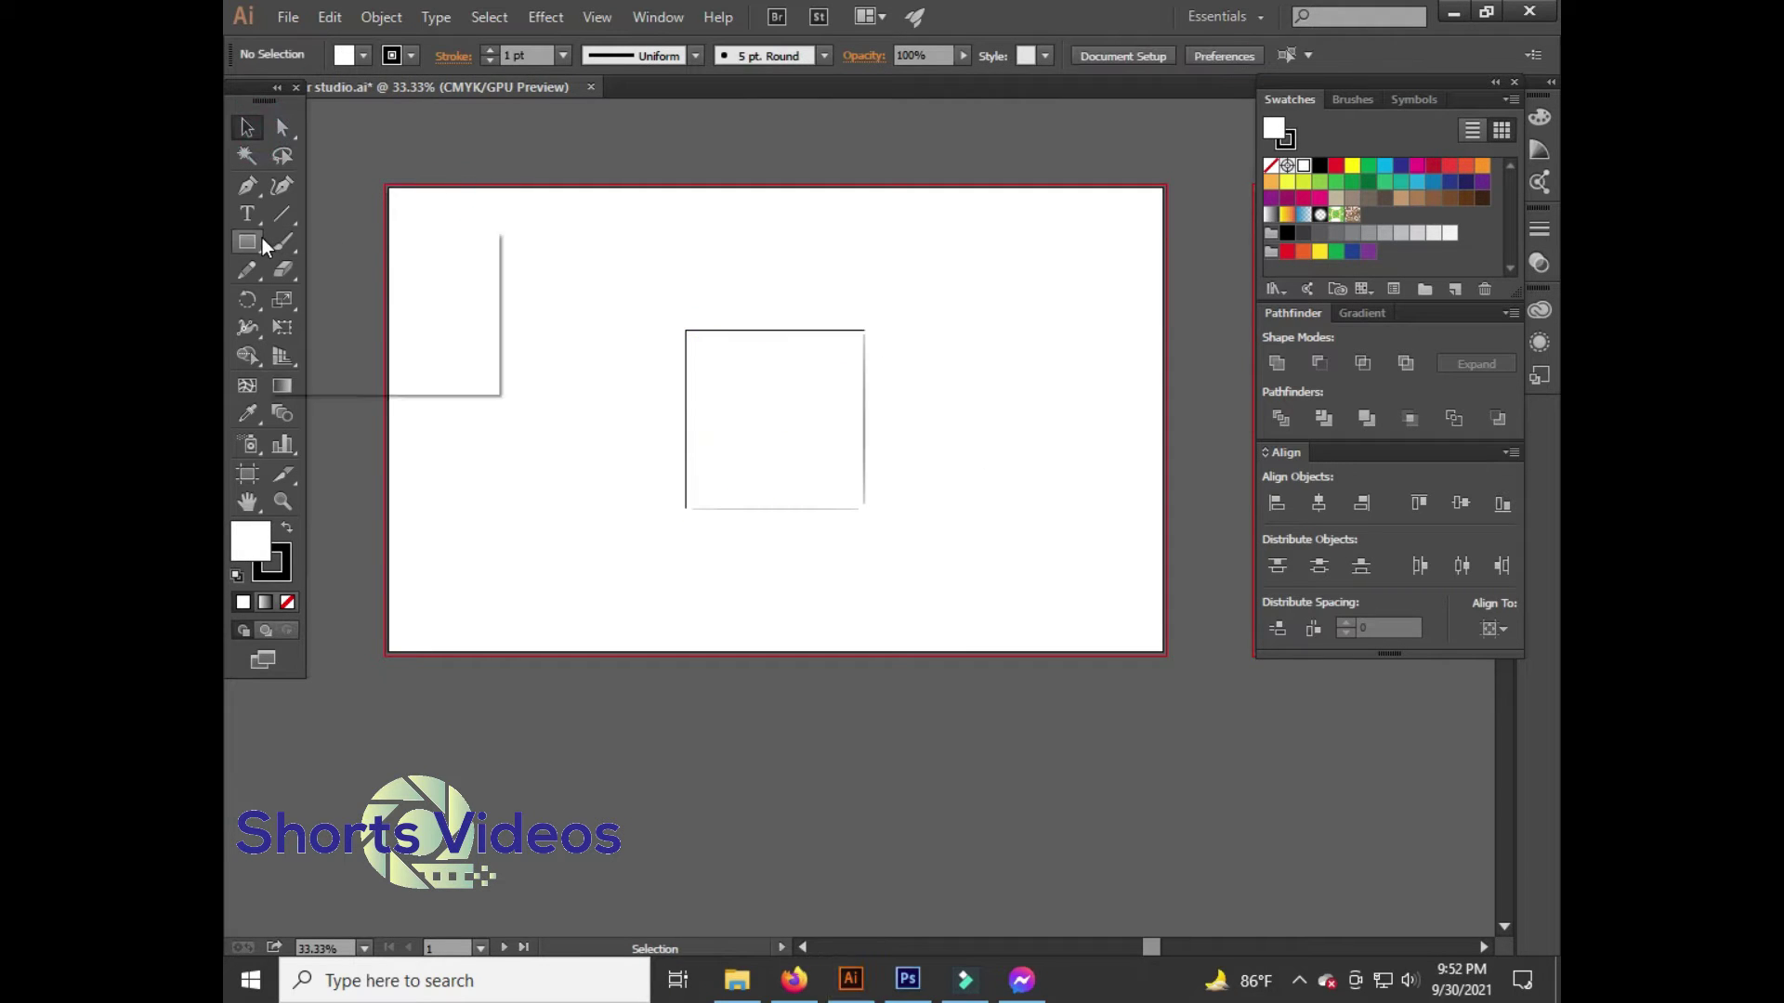
drag(776, 420, 865, 433)
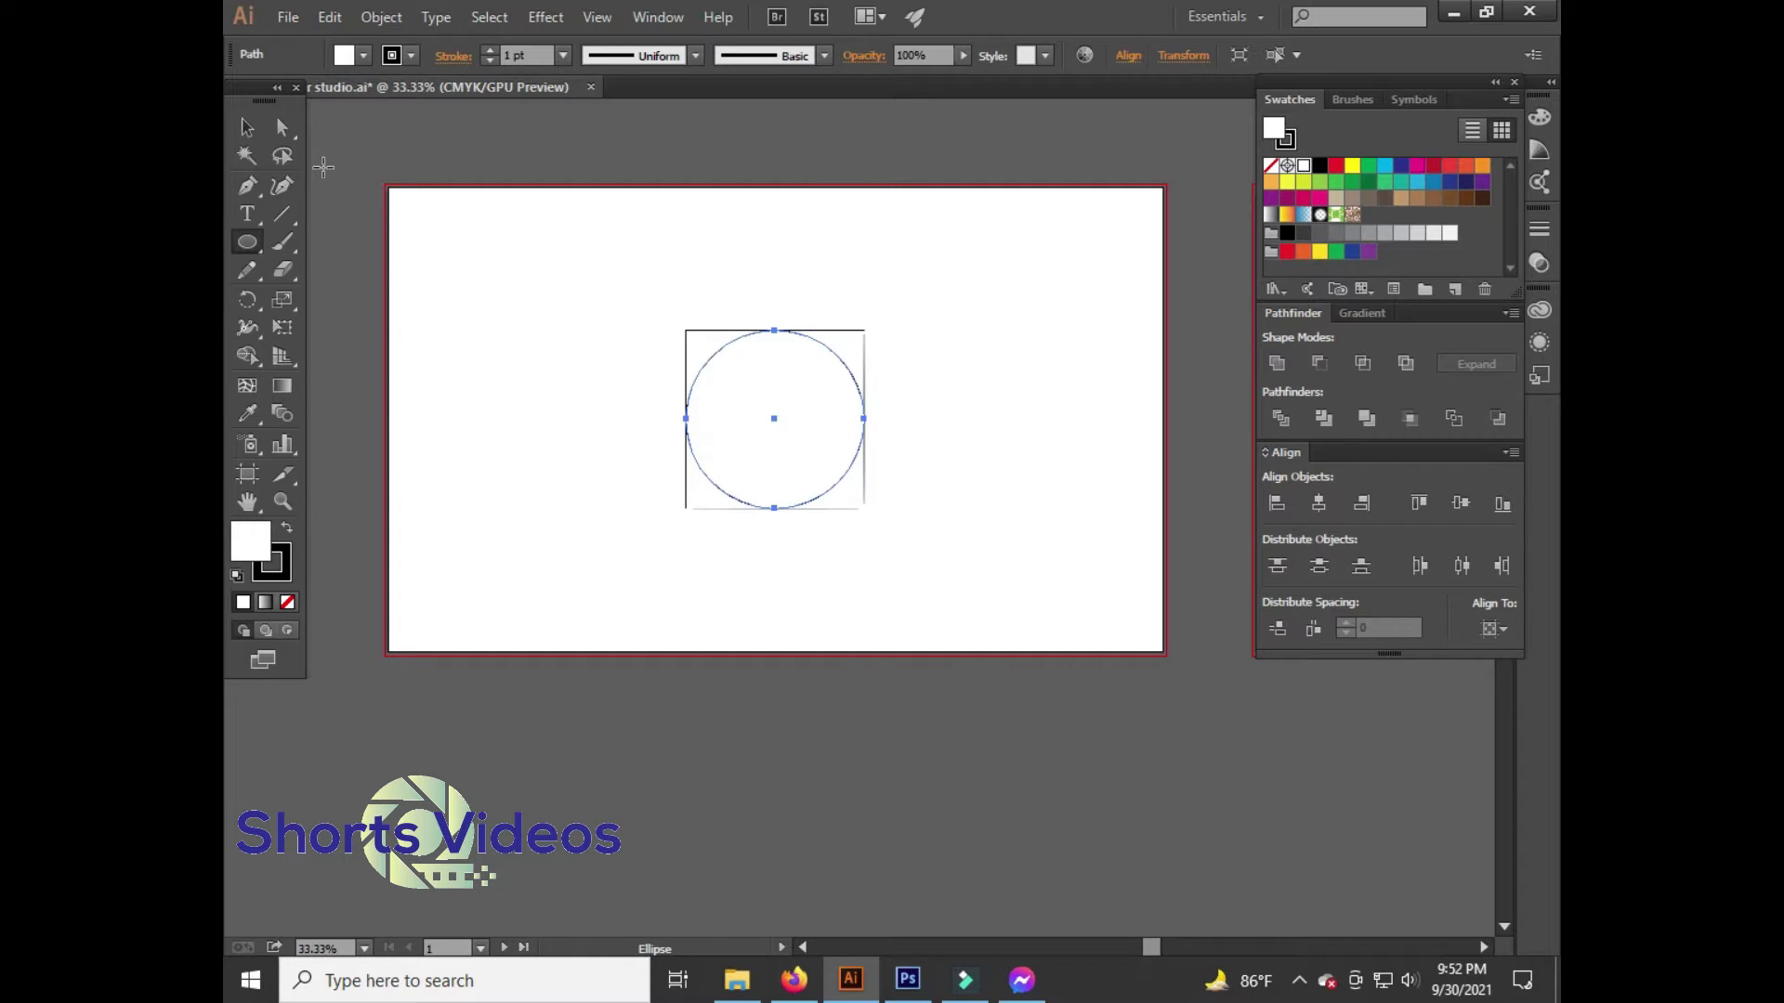
click(518, 192)
drag(834, 480, 926, 483)
Move the left circle straight up above the square, setting stroke weight 0 and swapping fill and stroke
click(867, 531)
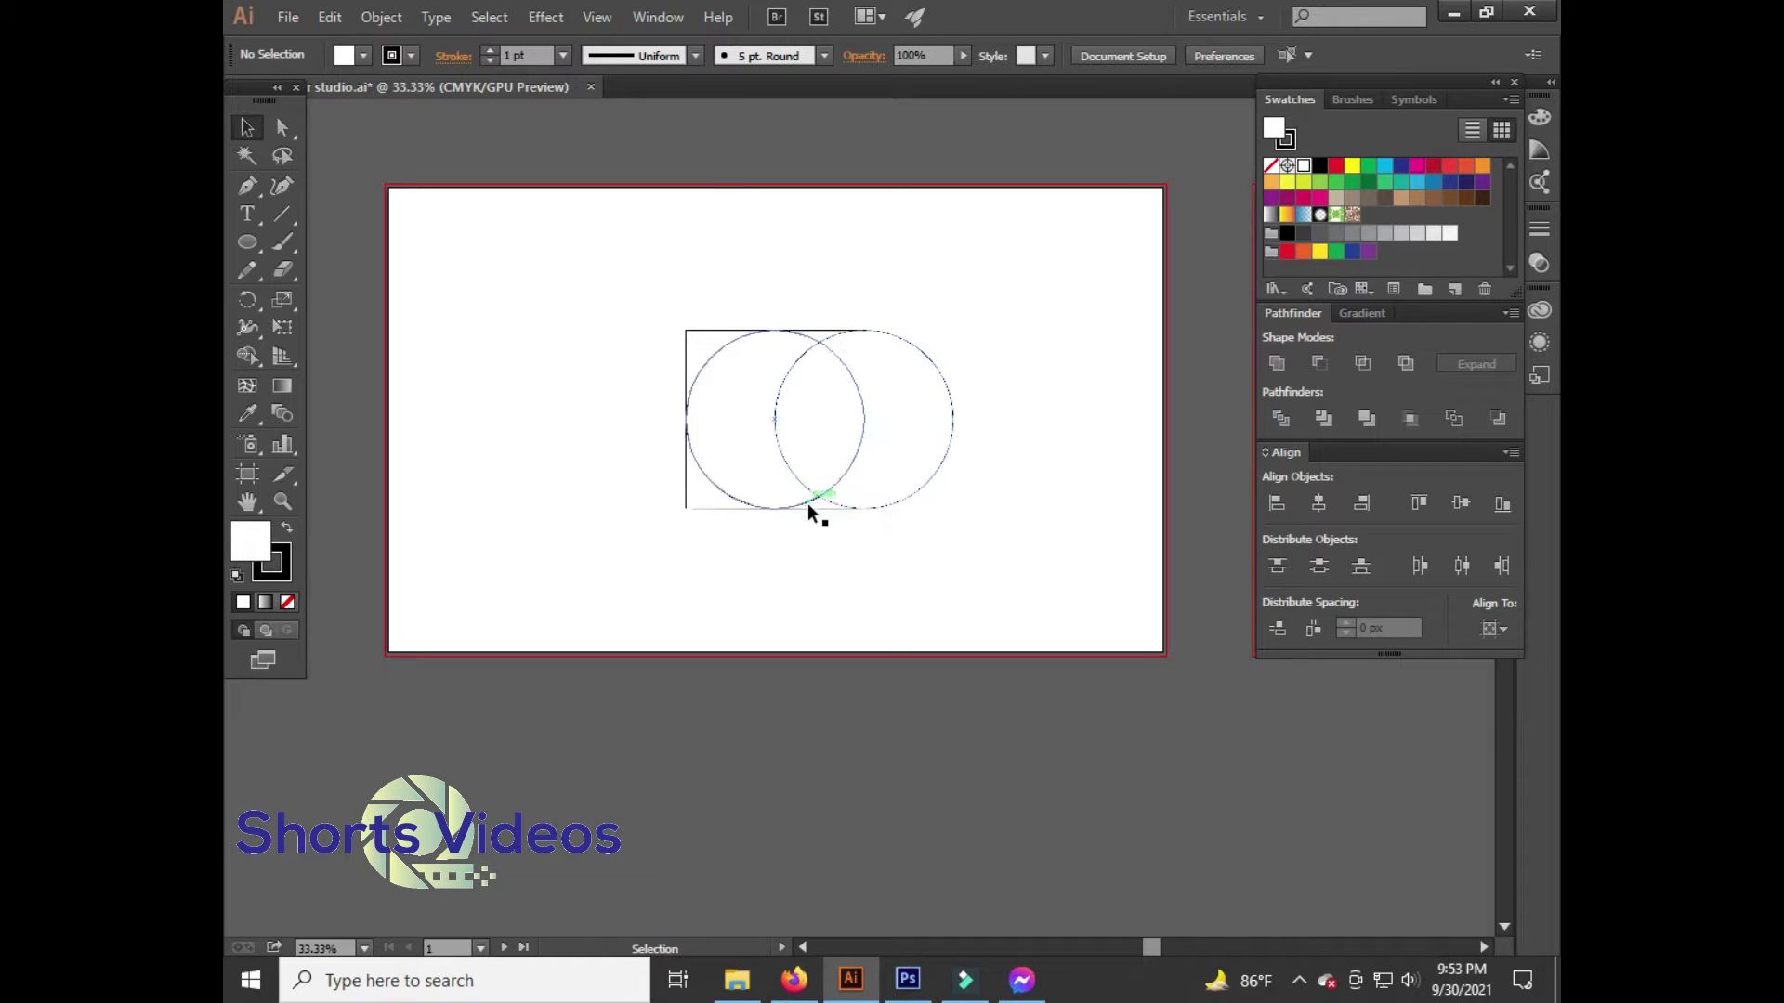
drag(806, 504, 795, 414)
shift+click(812, 427)
click(533, 52)
text(0)
key(Return)
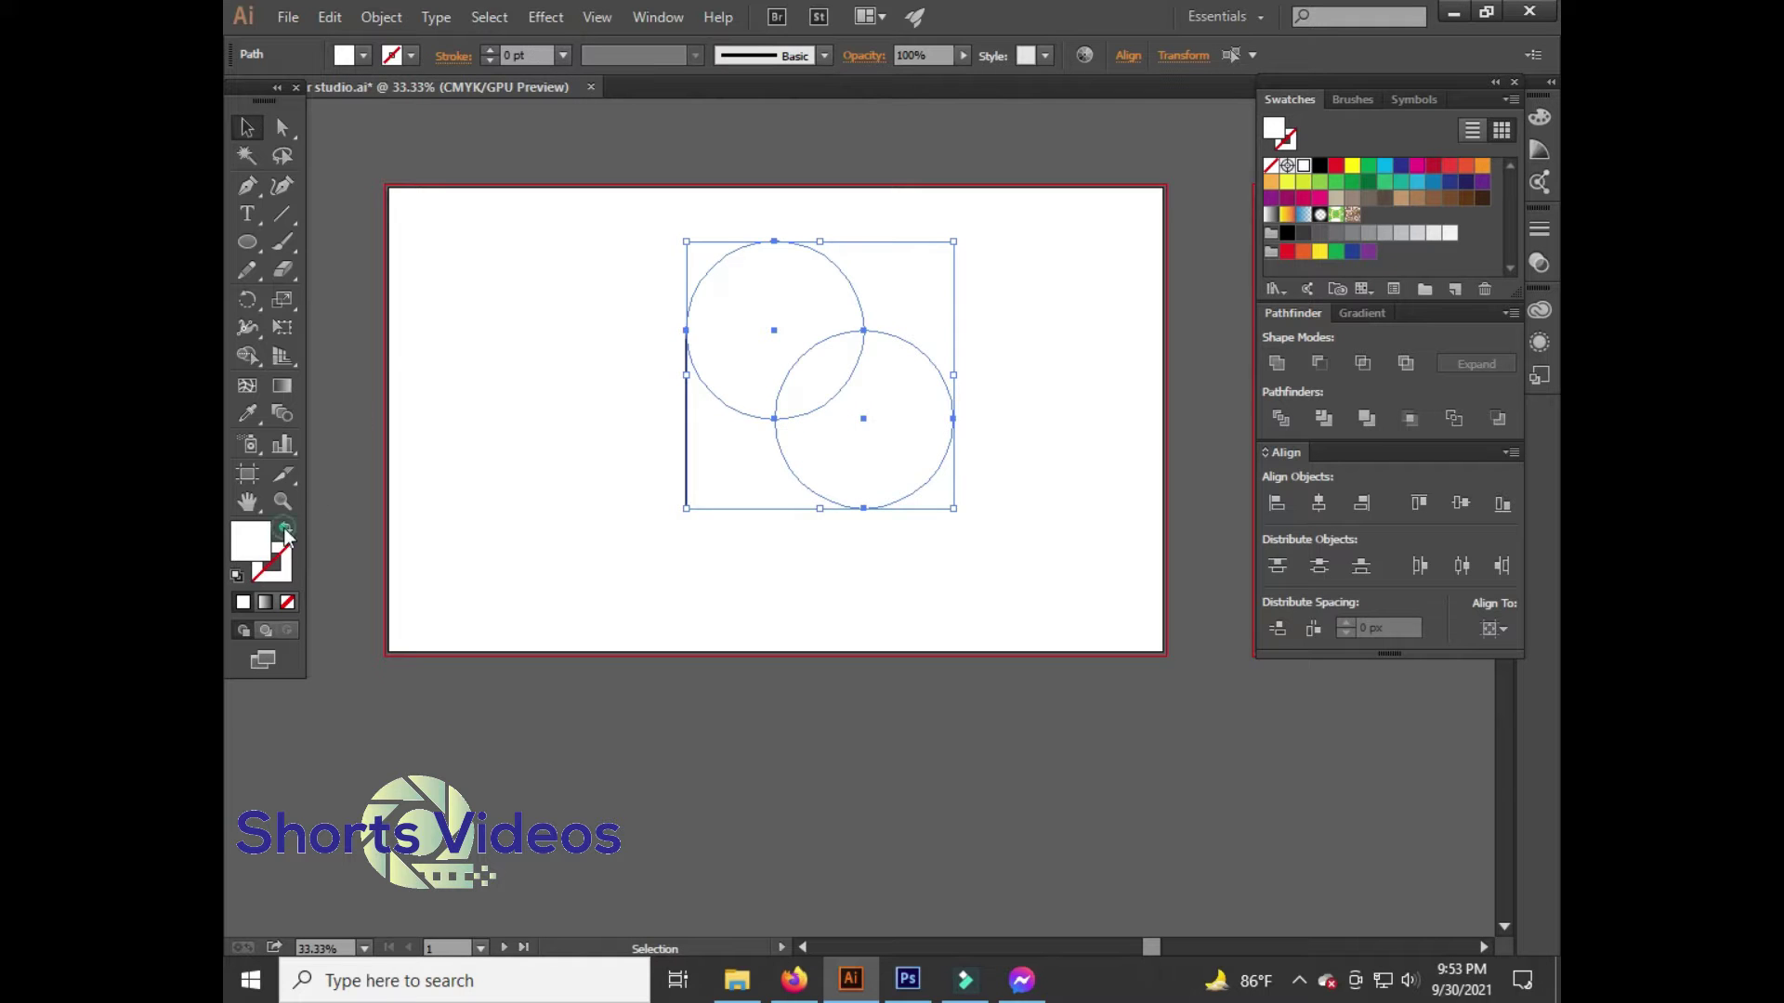
click(286, 532)
click(591, 238)
Reselect both circles and give them black outlines
click(918, 349)
shift+click(856, 289)
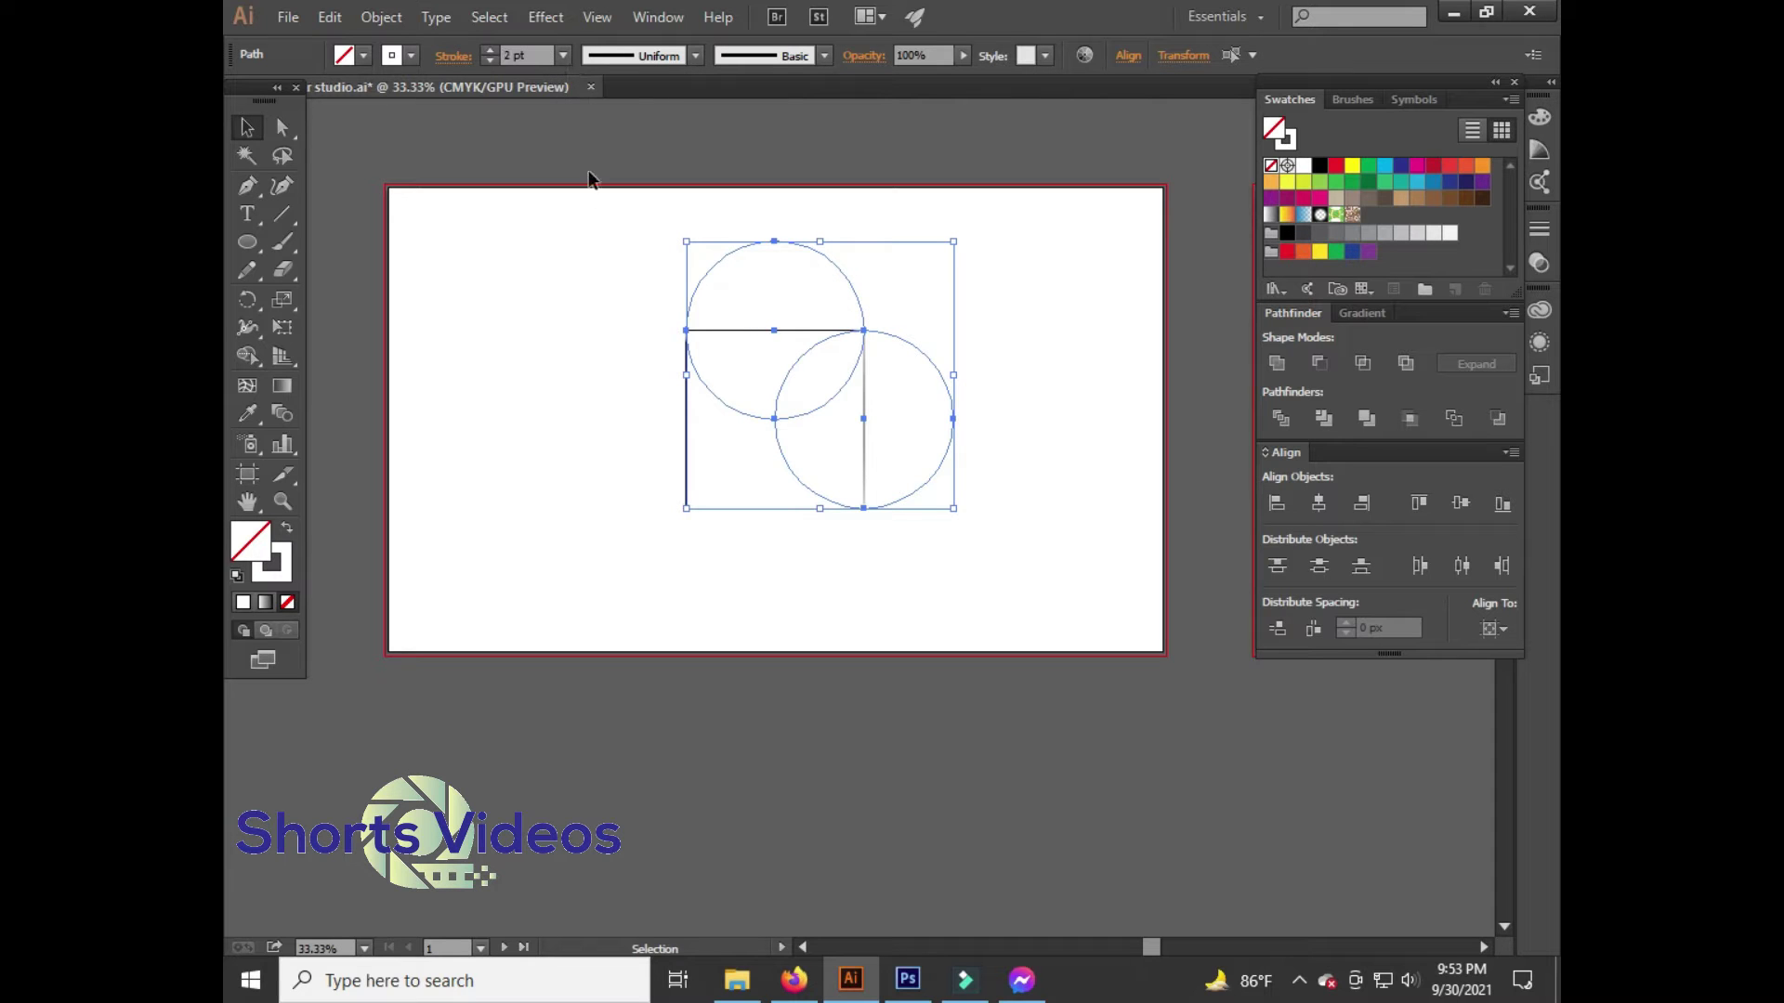
click(612, 279)
click(772, 254)
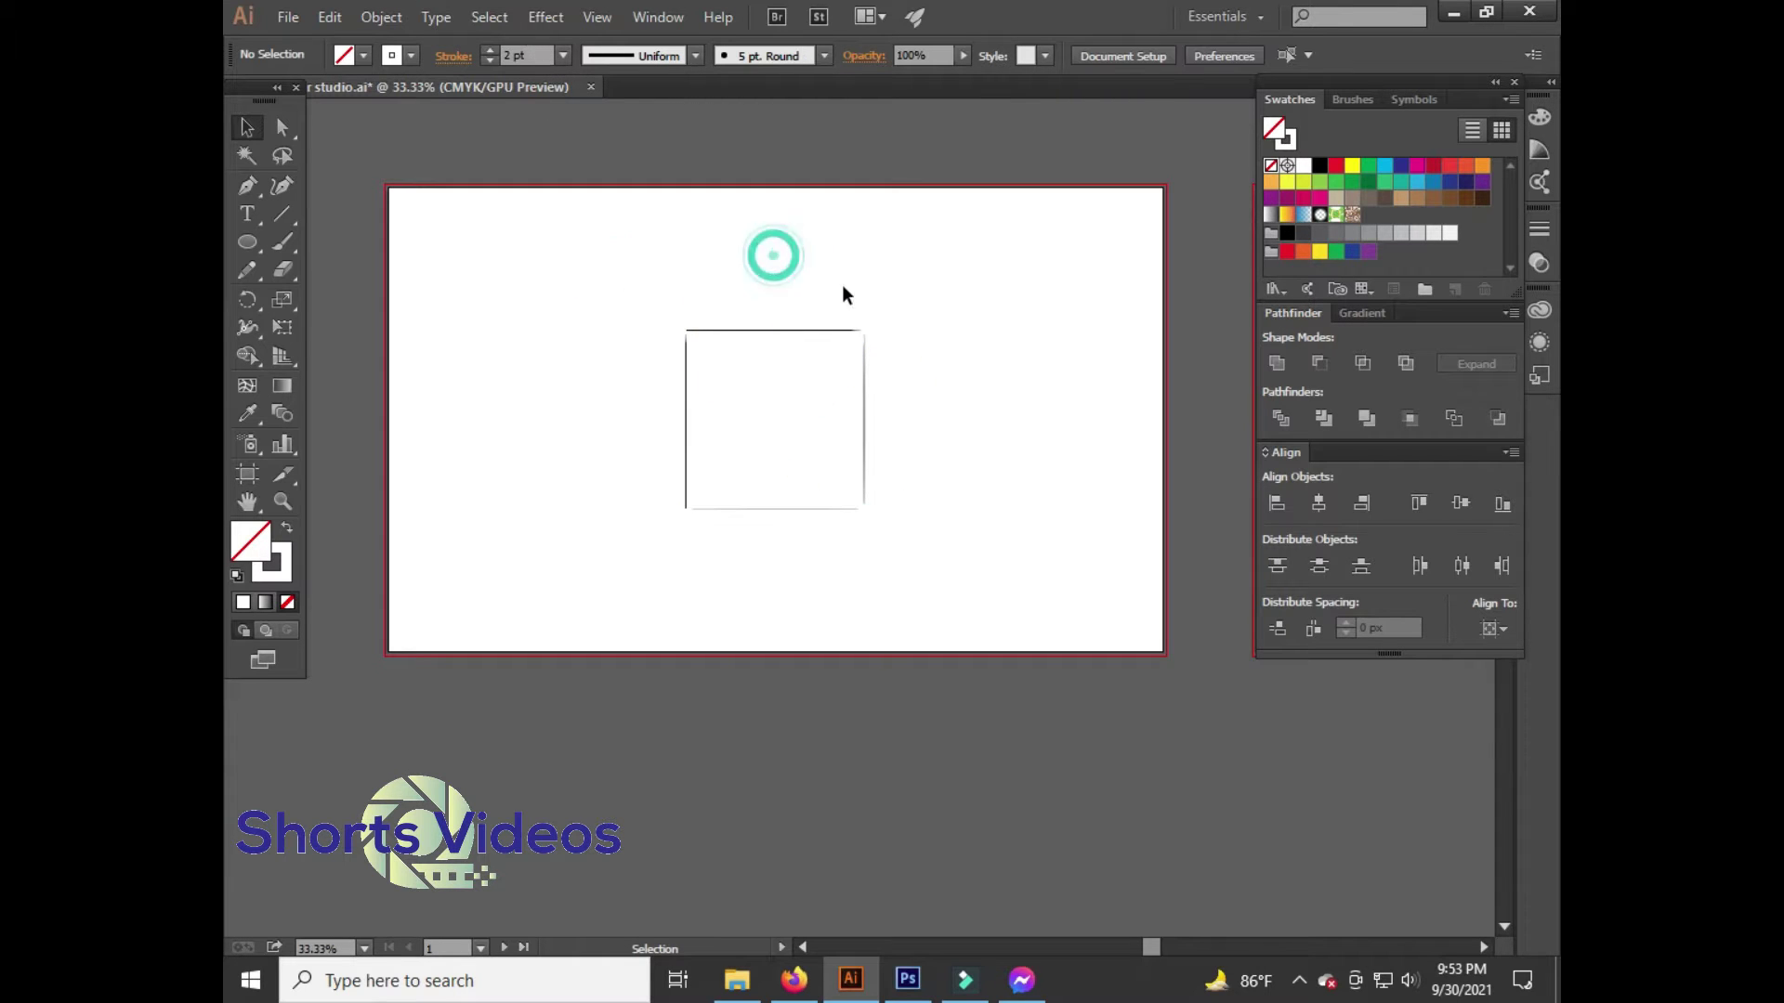
click(903, 344)
shift+click(841, 279)
click(1285, 138)
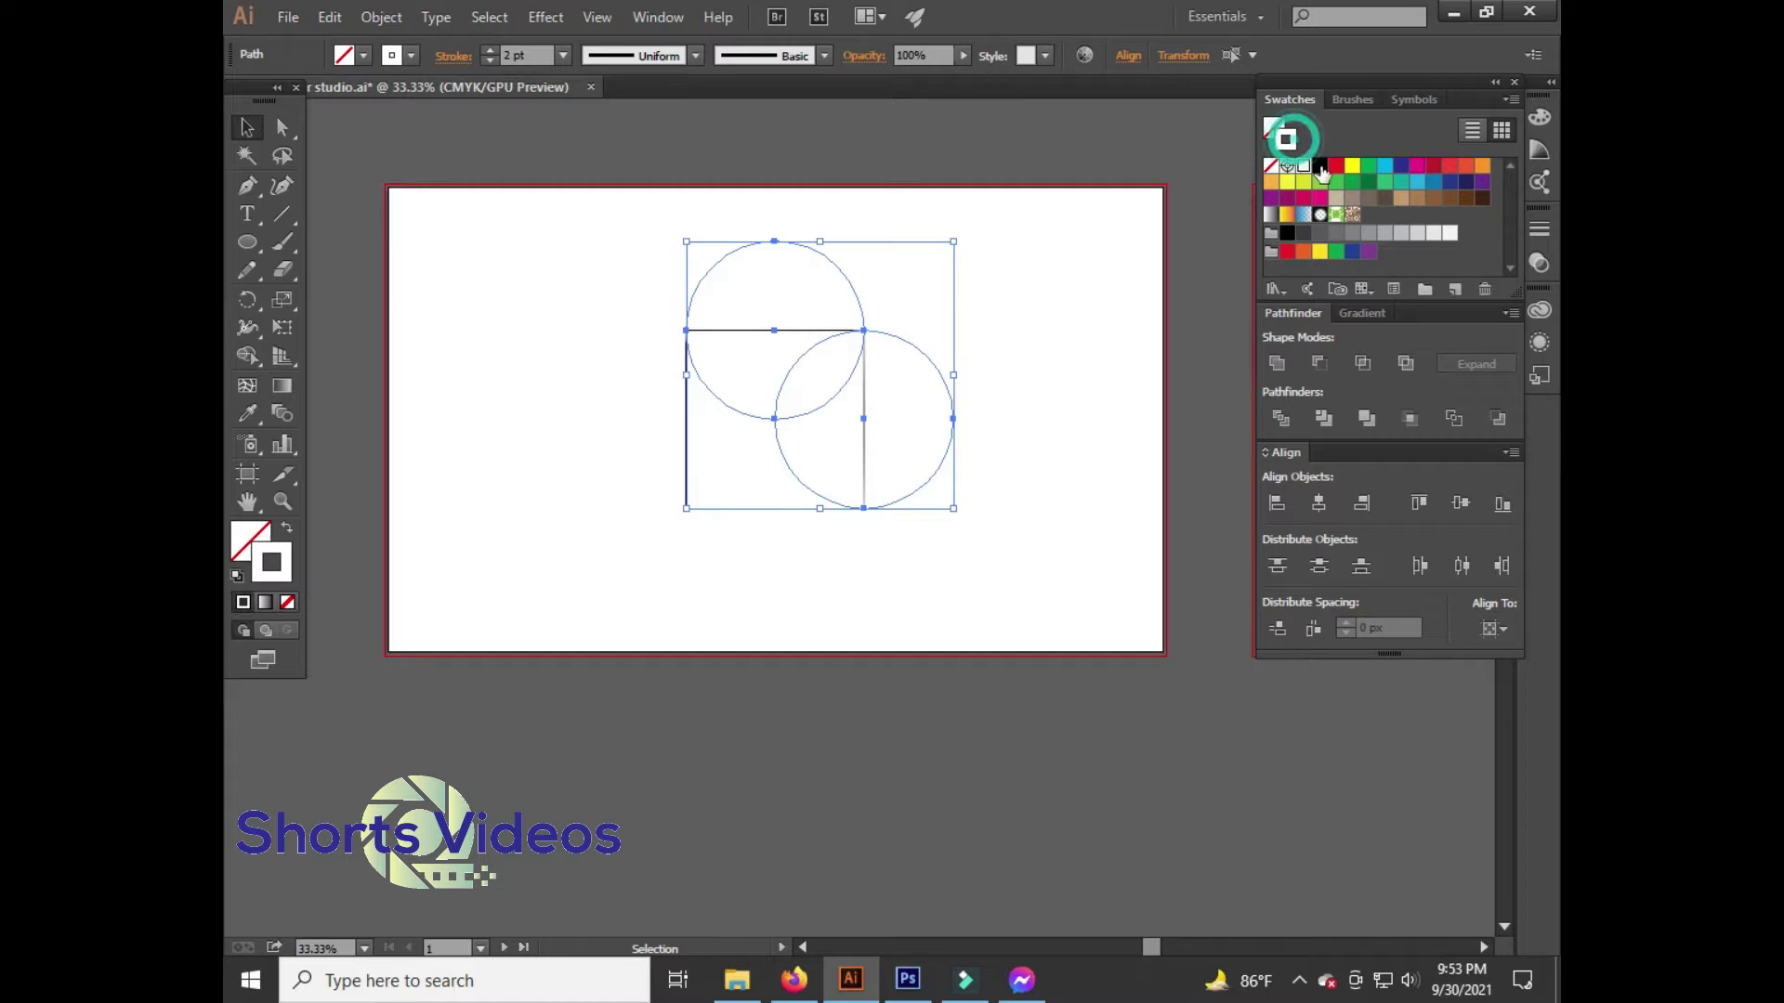
click(1319, 166)
Marquee-select the square and both circles and Unite them into a heart
click(582, 176)
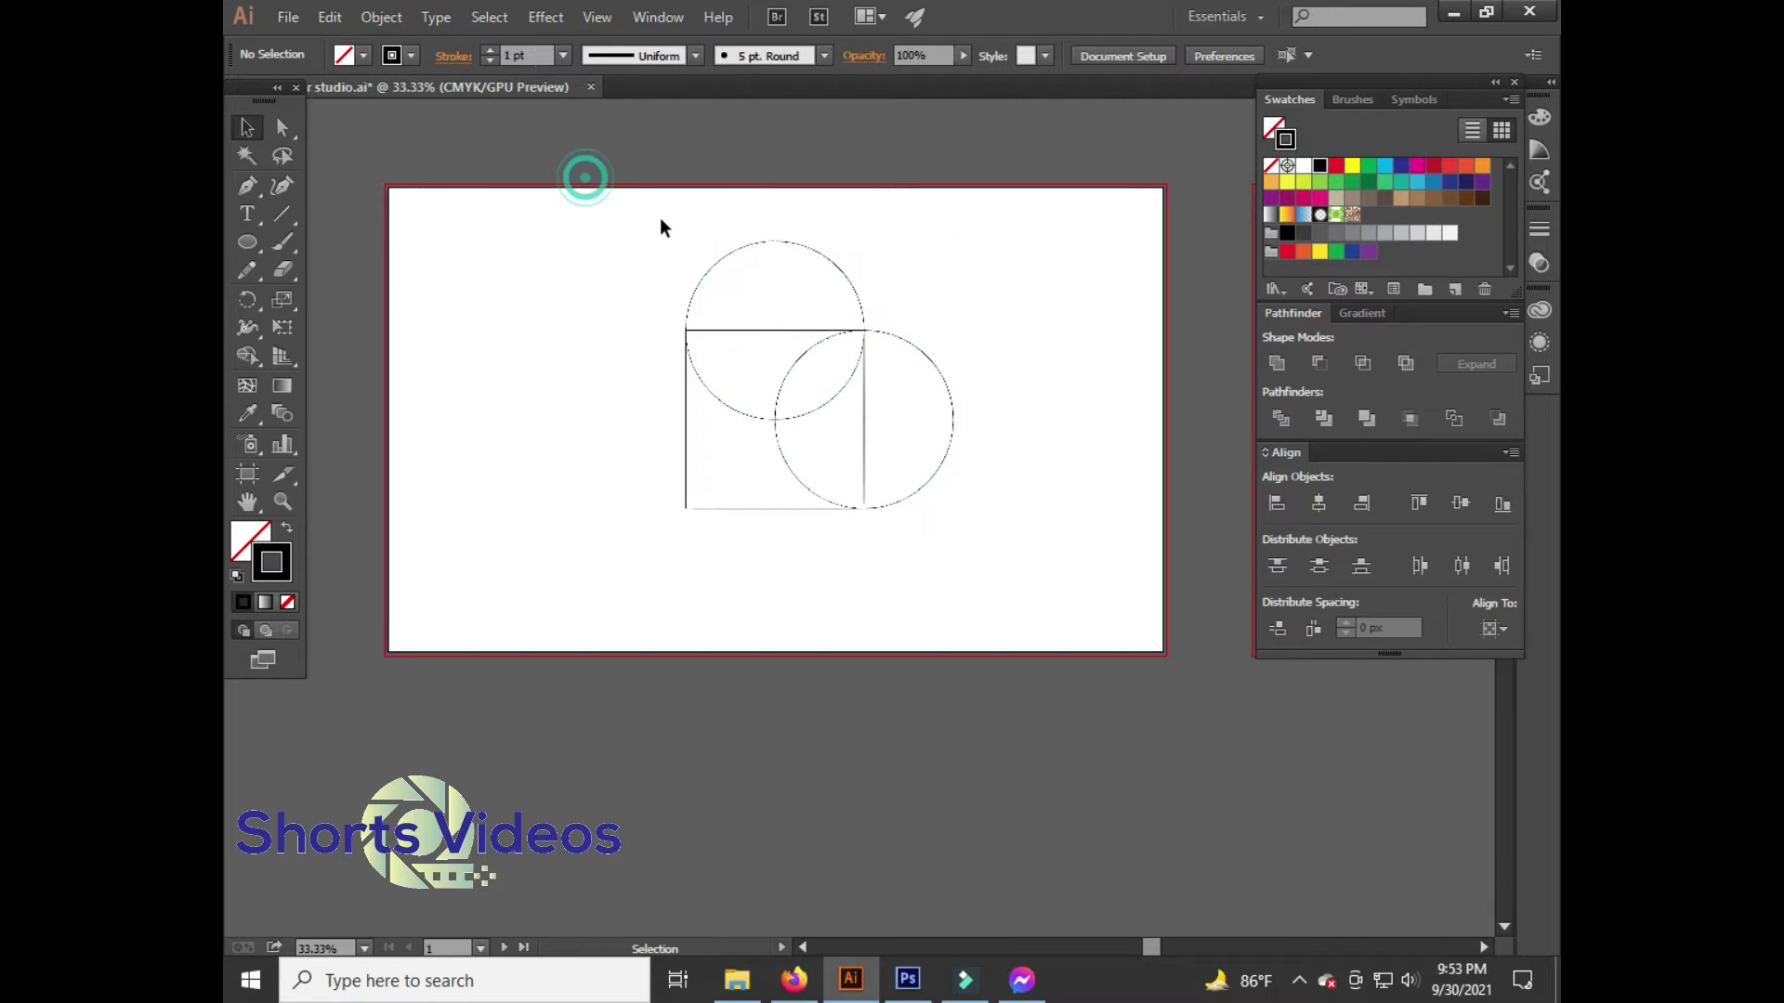
drag(656, 213, 936, 450)
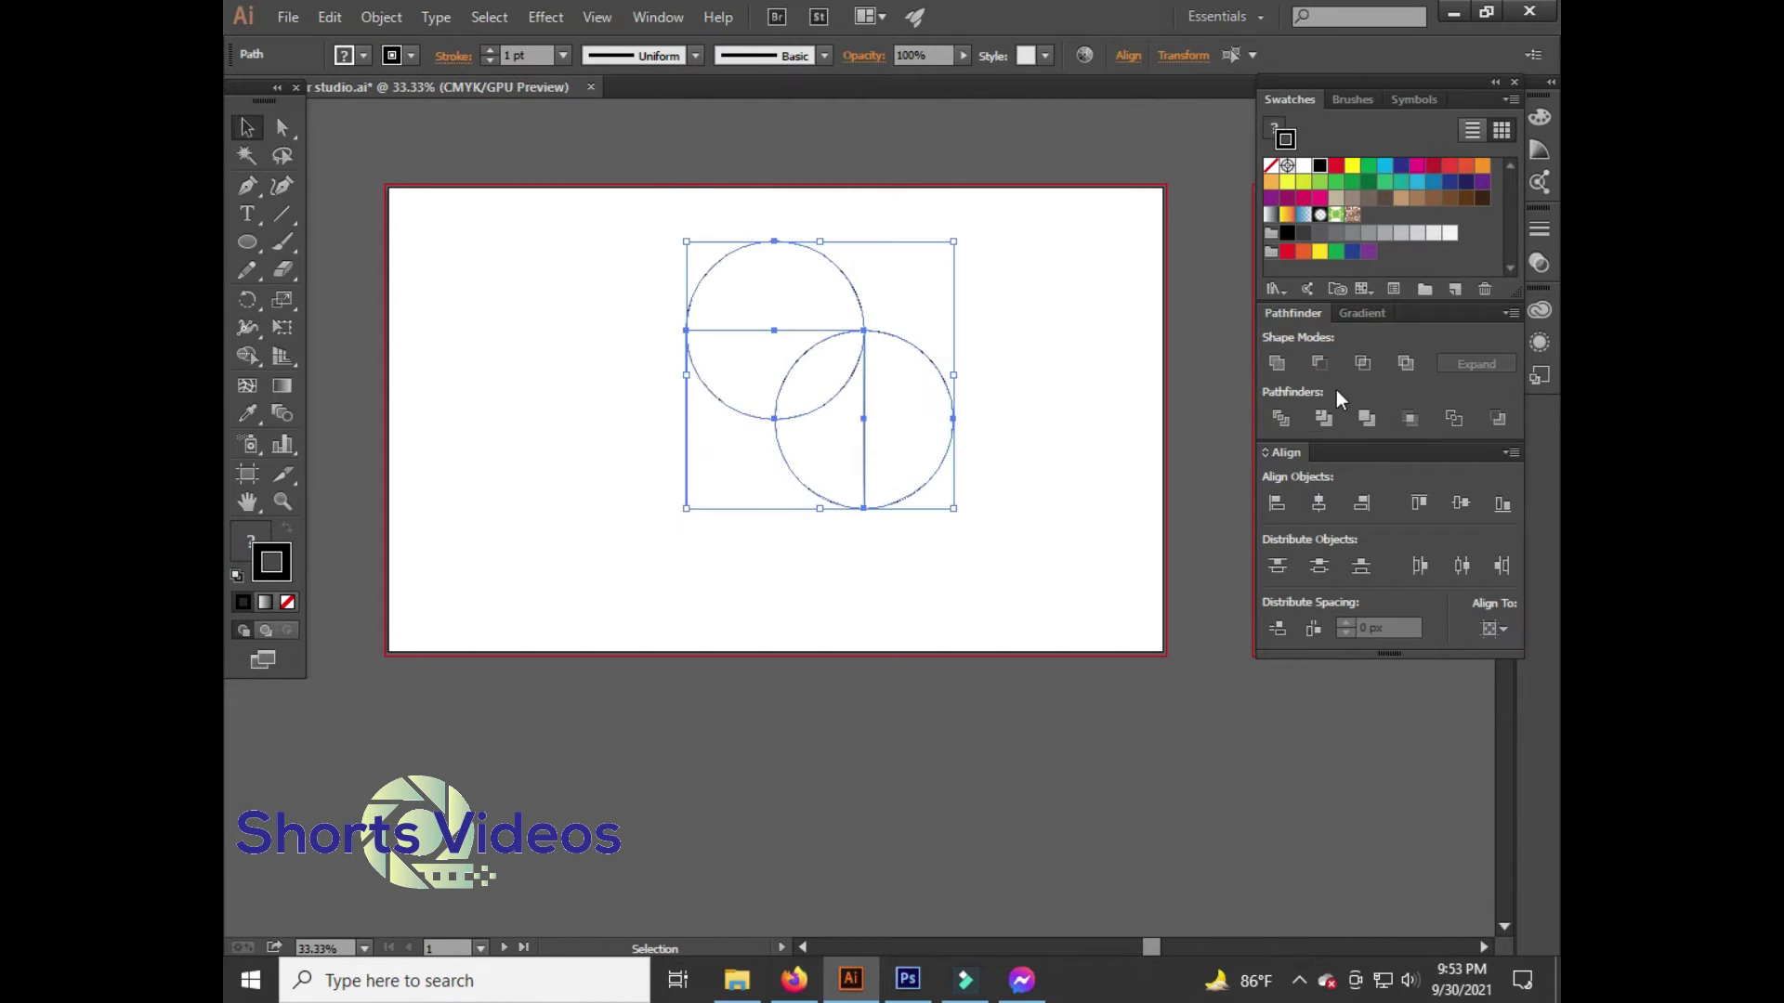
click(1279, 364)
click(1033, 394)
Rotate the heart 45° to stand upright and scale it down
click(949, 387)
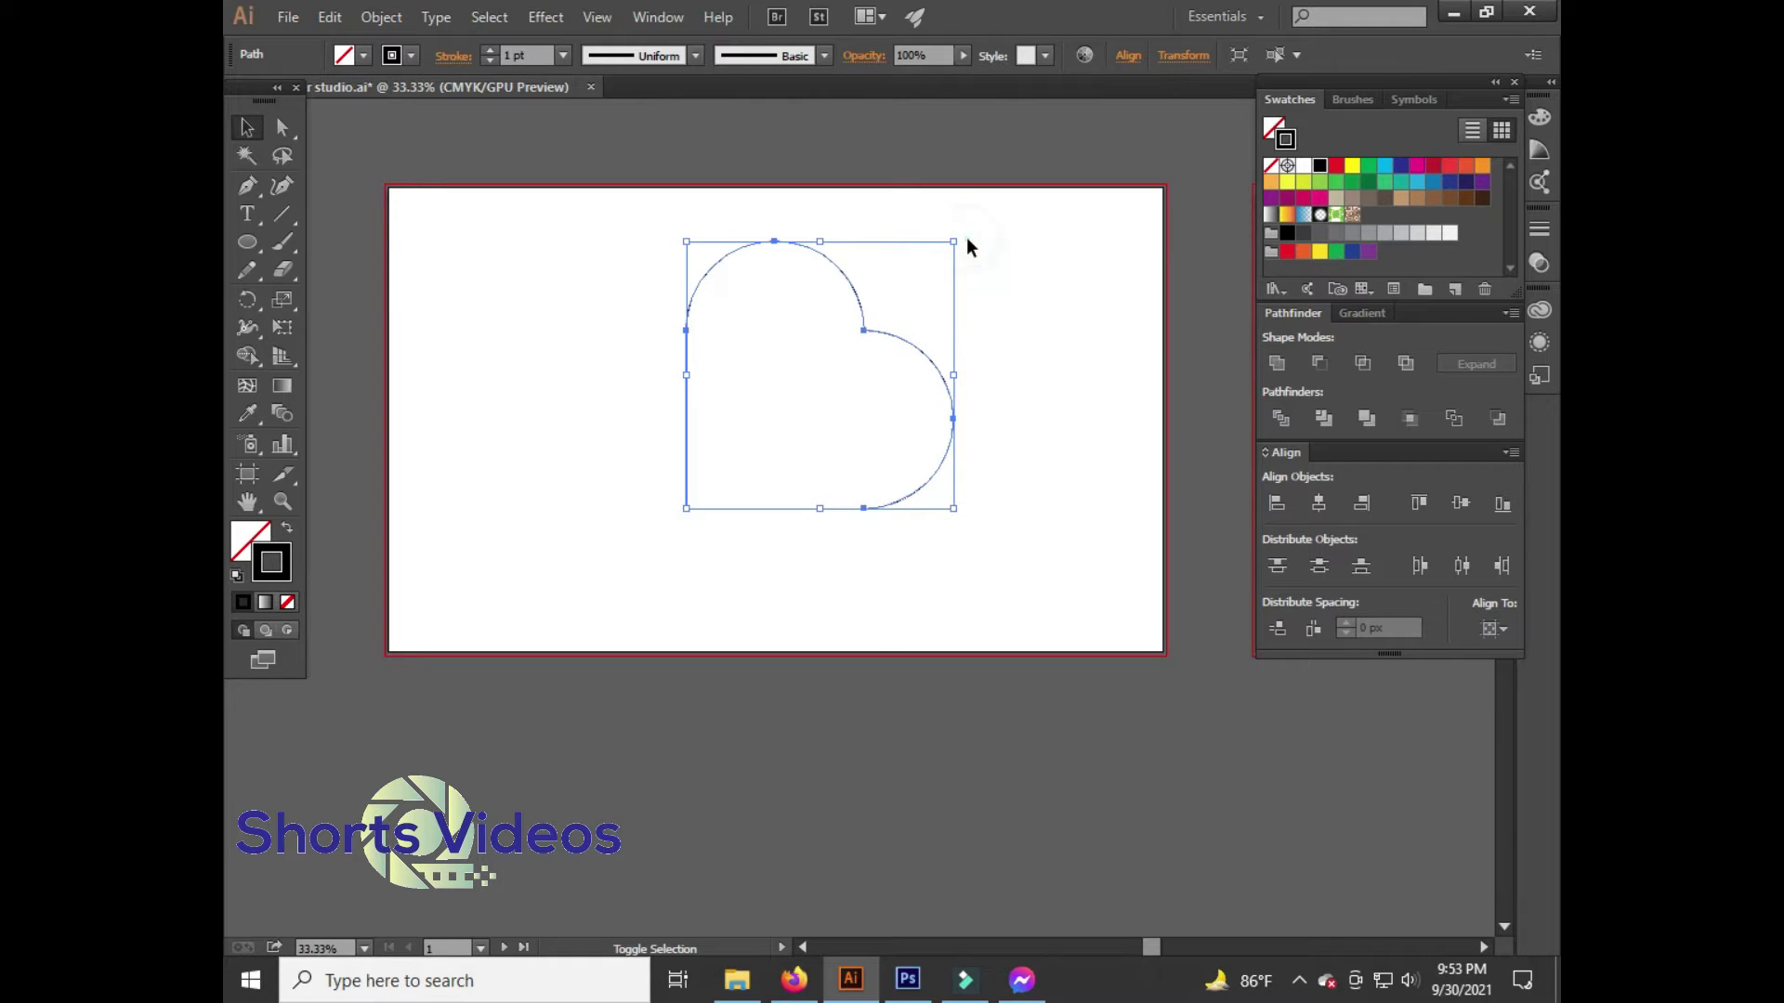
drag(966, 240, 831, 206)
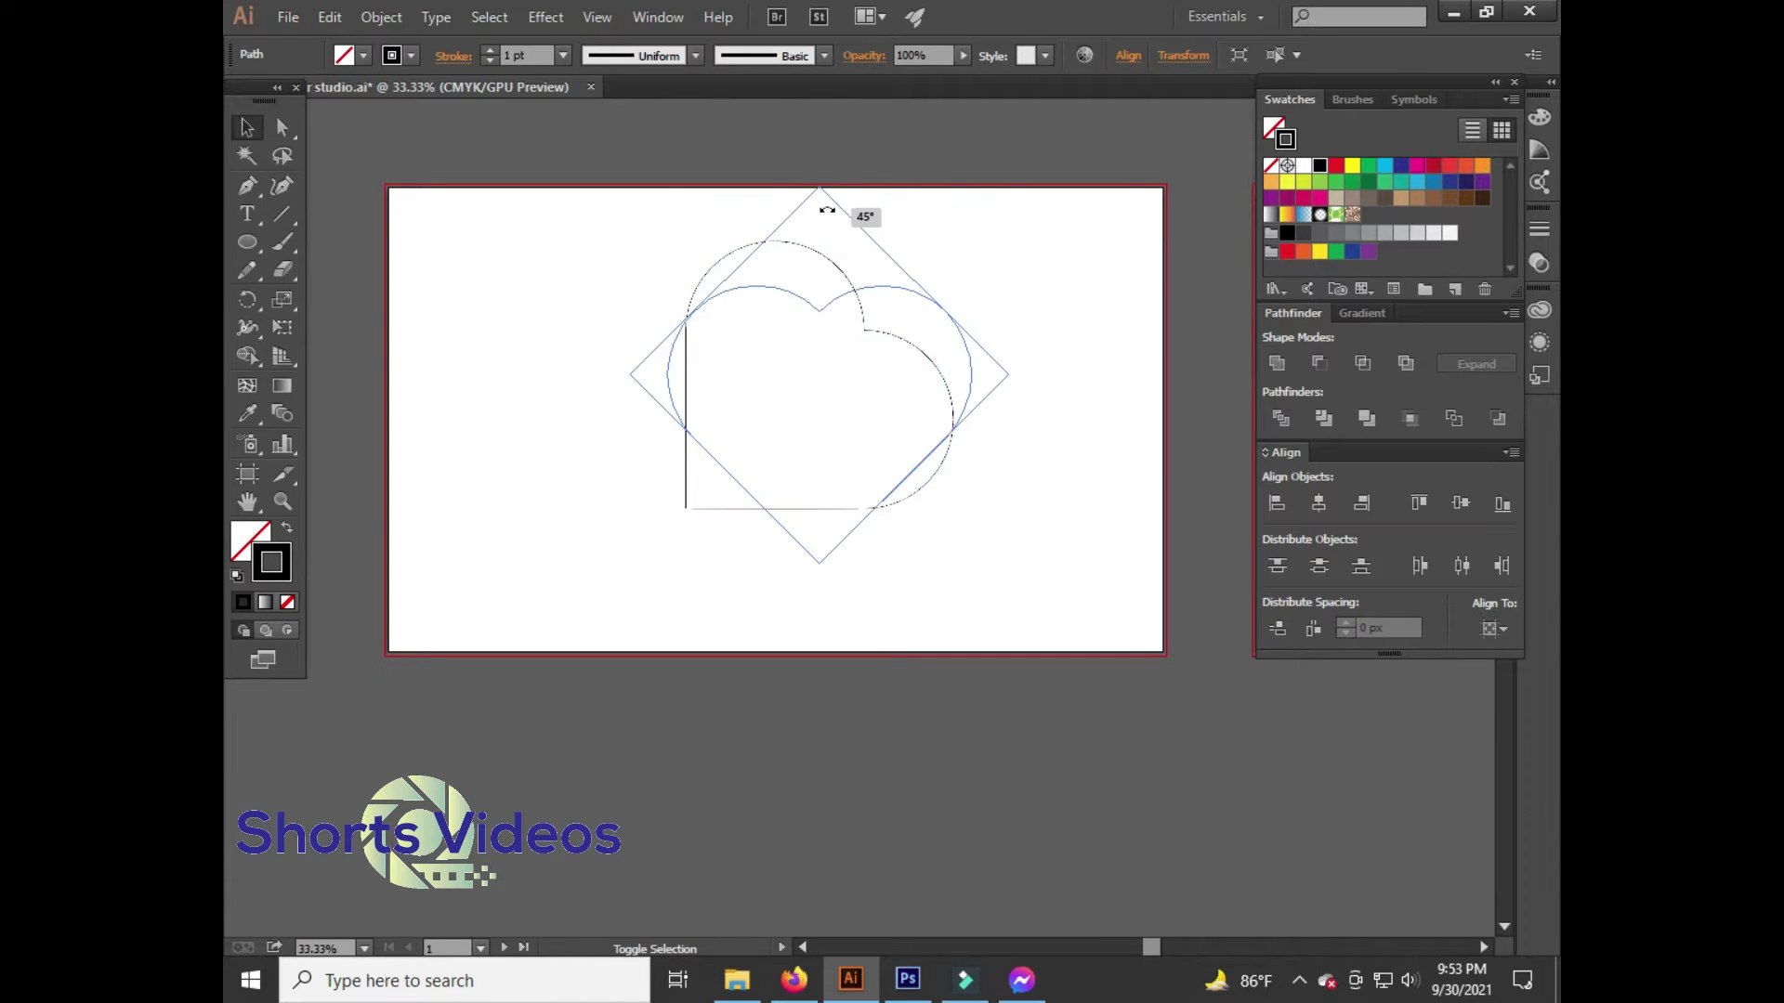
mouse_move(1015, 381)
mouse_down()
mouse_move(940, 383)
mouse_move(912, 425)
mouse_move(878, 379)
mouse_up()
click(881, 429)
click(906, 402)
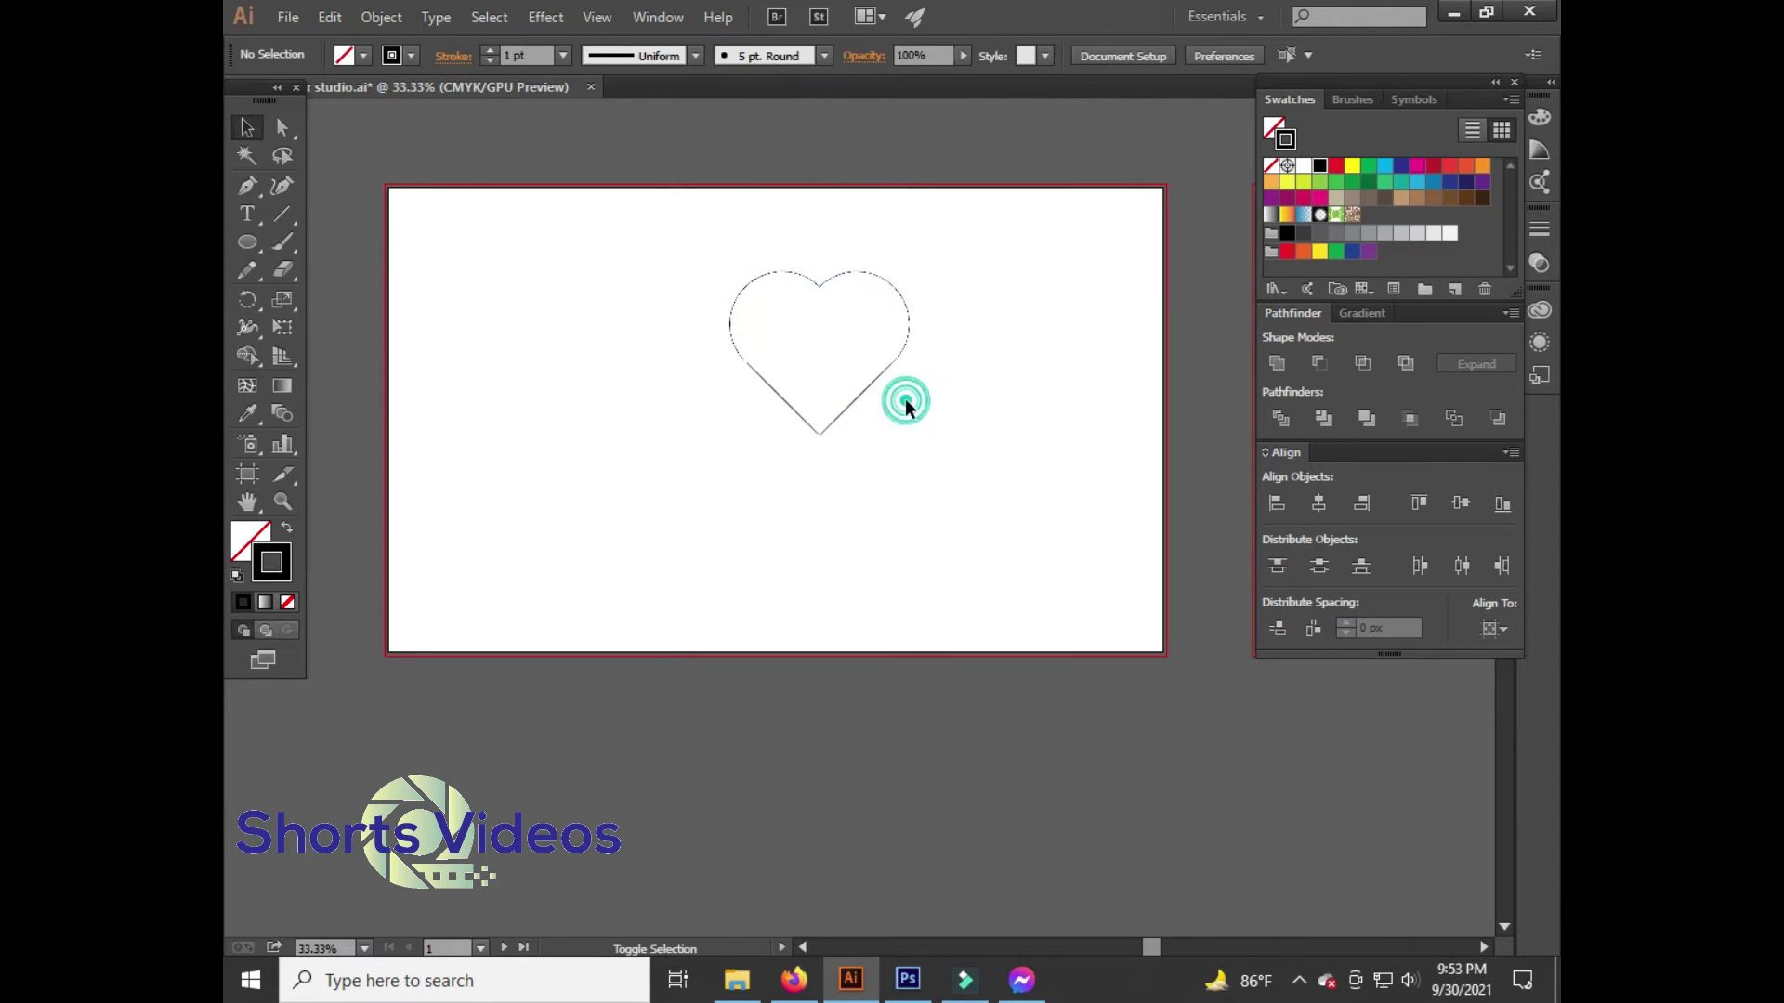
click(868, 376)
drag(932, 325, 924, 325)
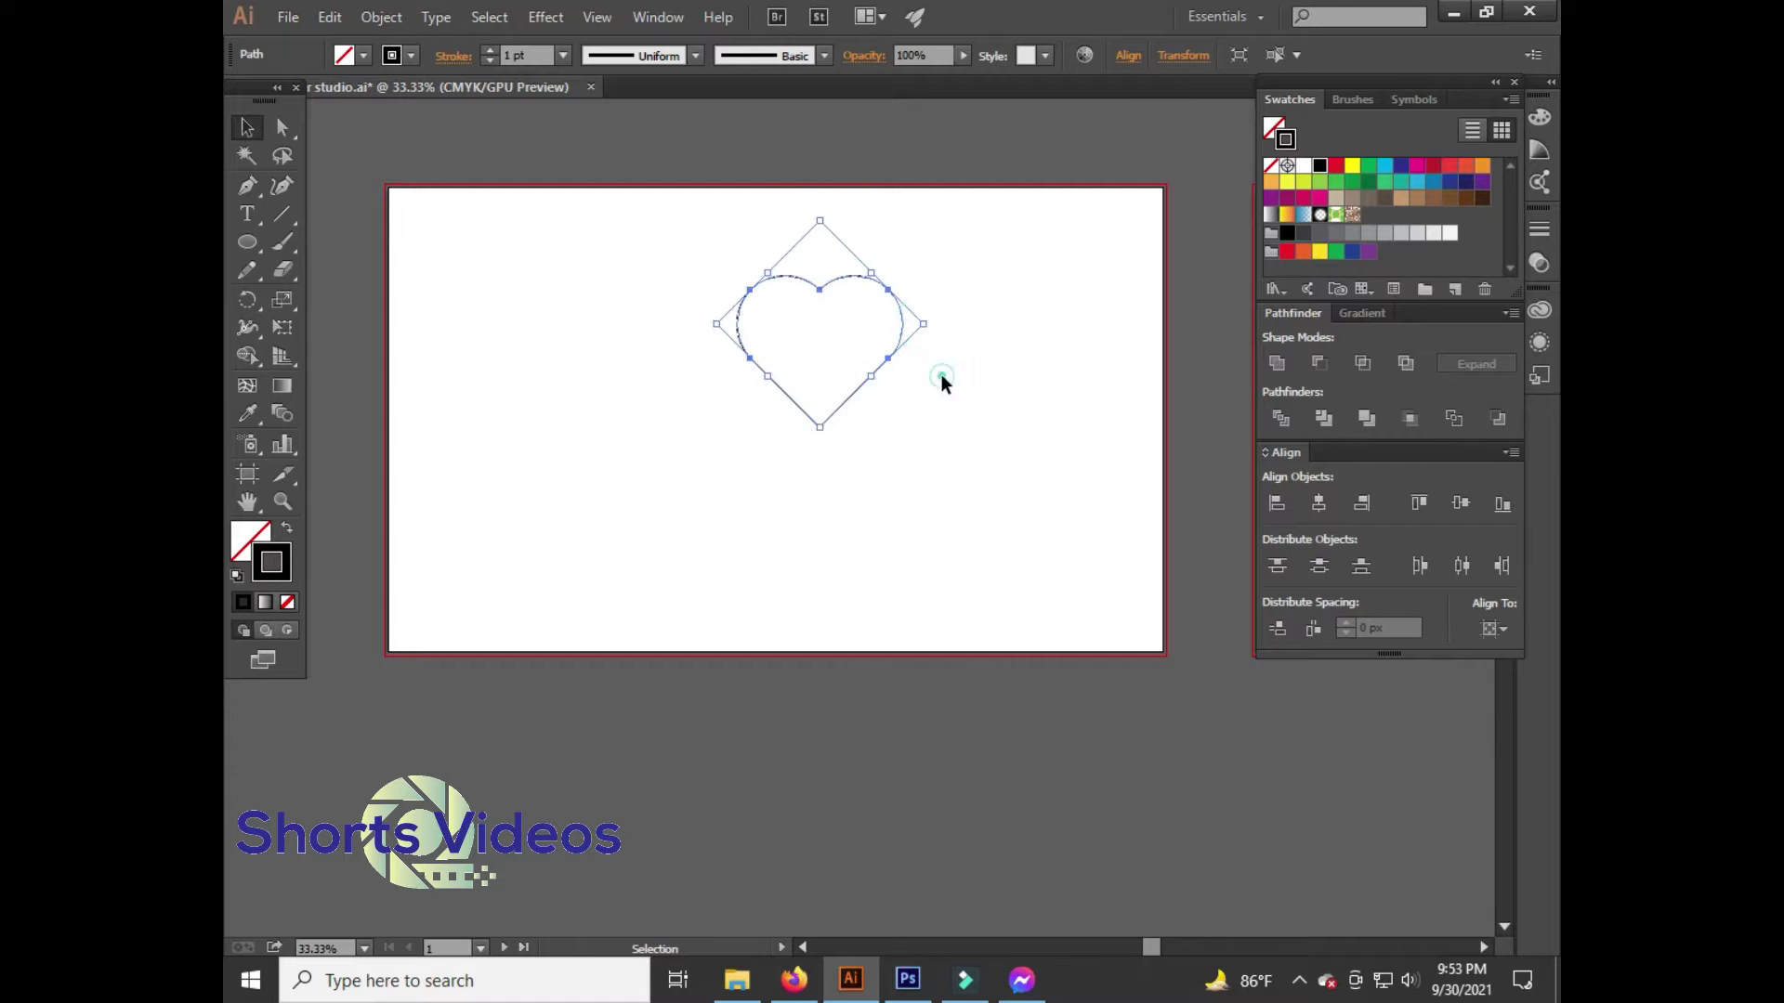
Copy the heart below, flip it 180° and nudge it so the points cross
drag(855, 402, 855, 526)
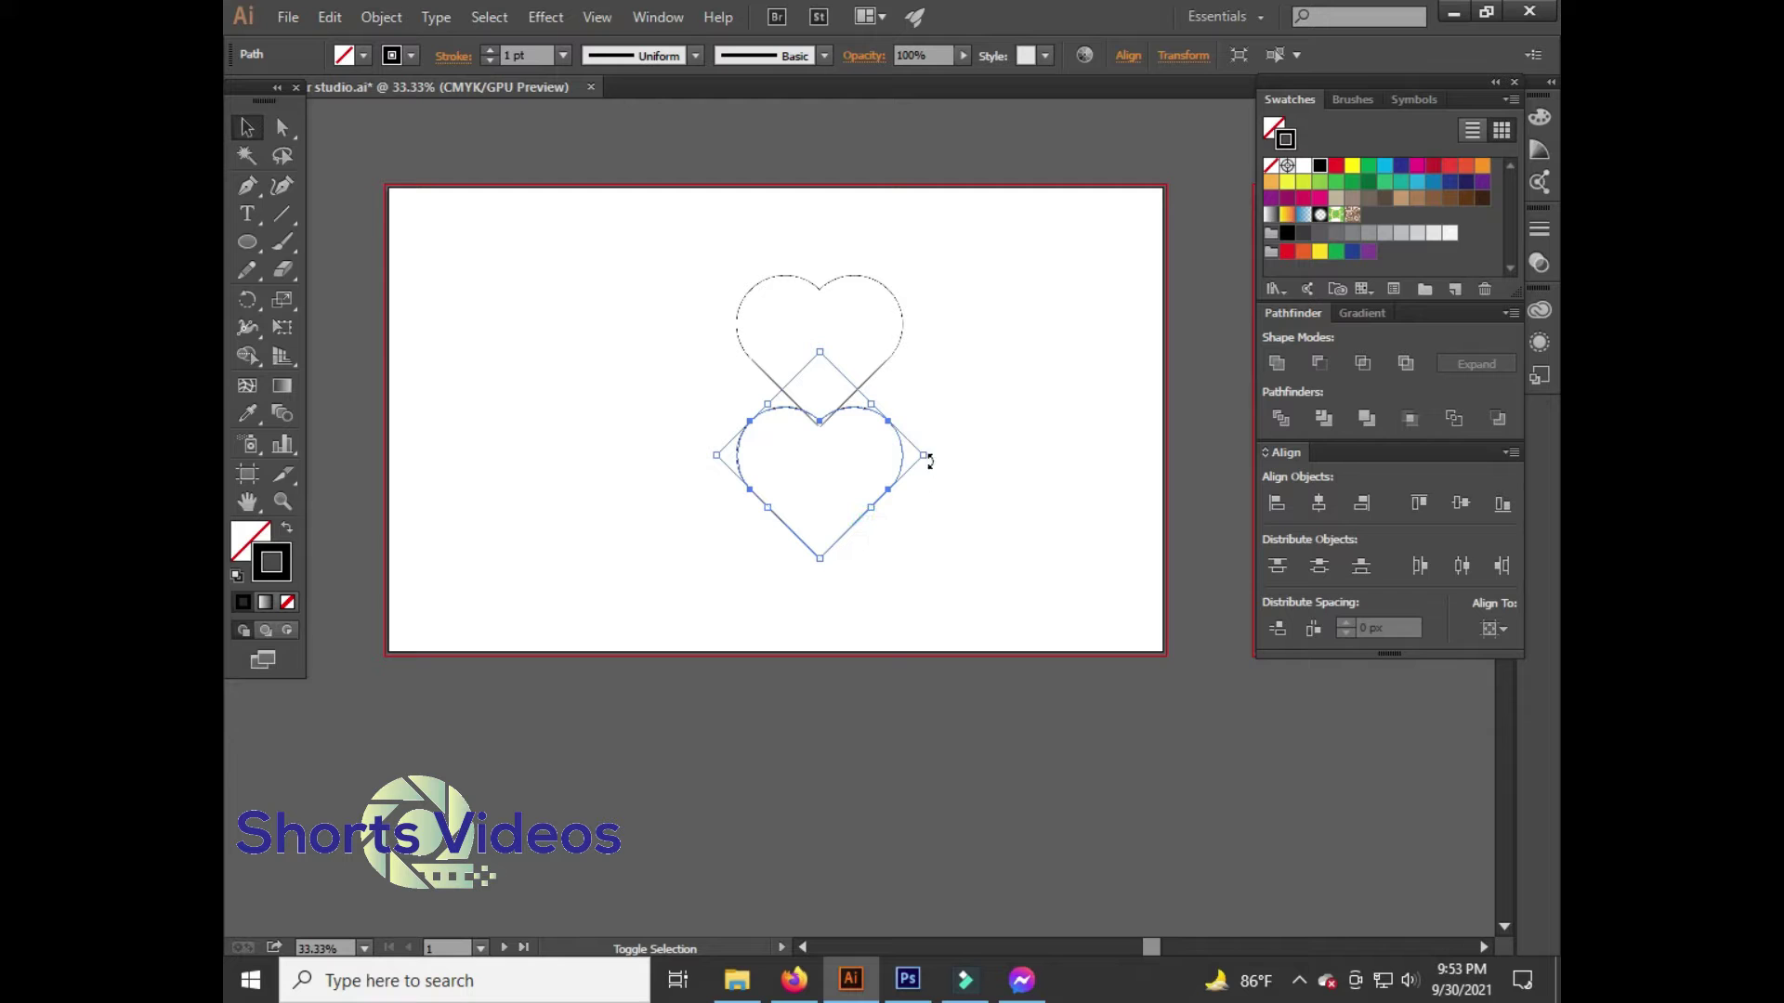
drag(936, 459, 698, 469)
click(754, 556)
drag(843, 497, 844, 509)
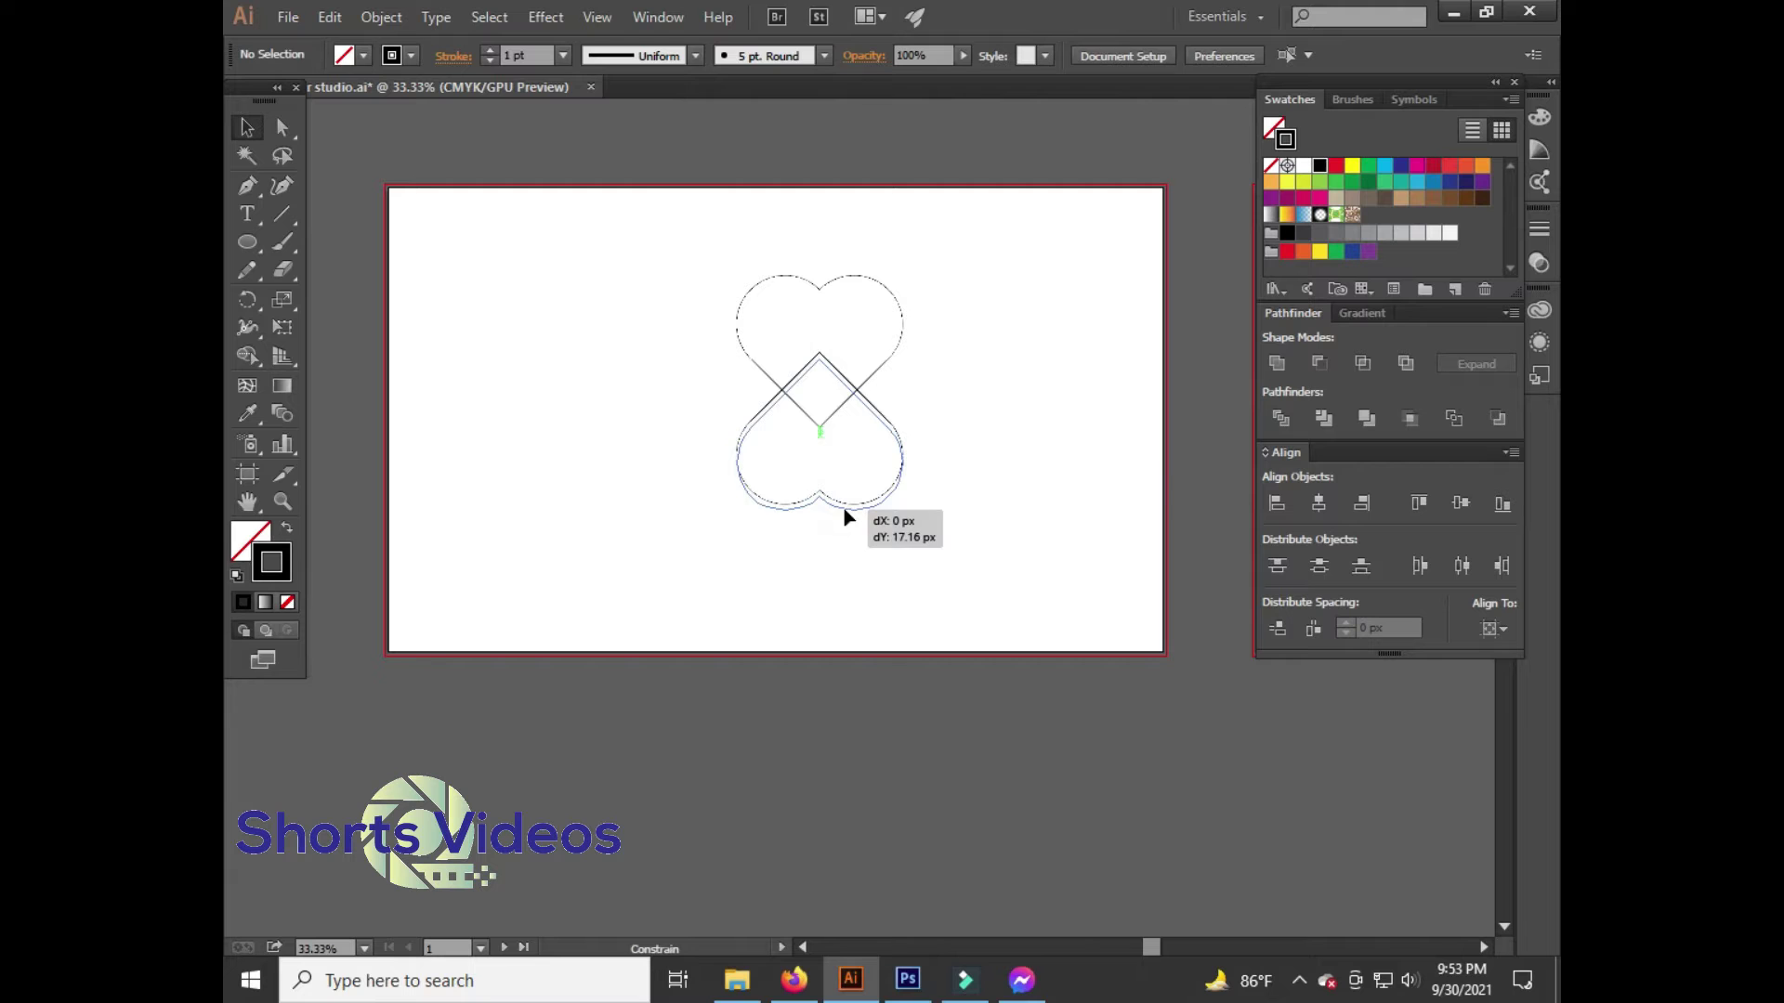
Group the two hearts and place a copy of the pair to the right
right_click(789, 337)
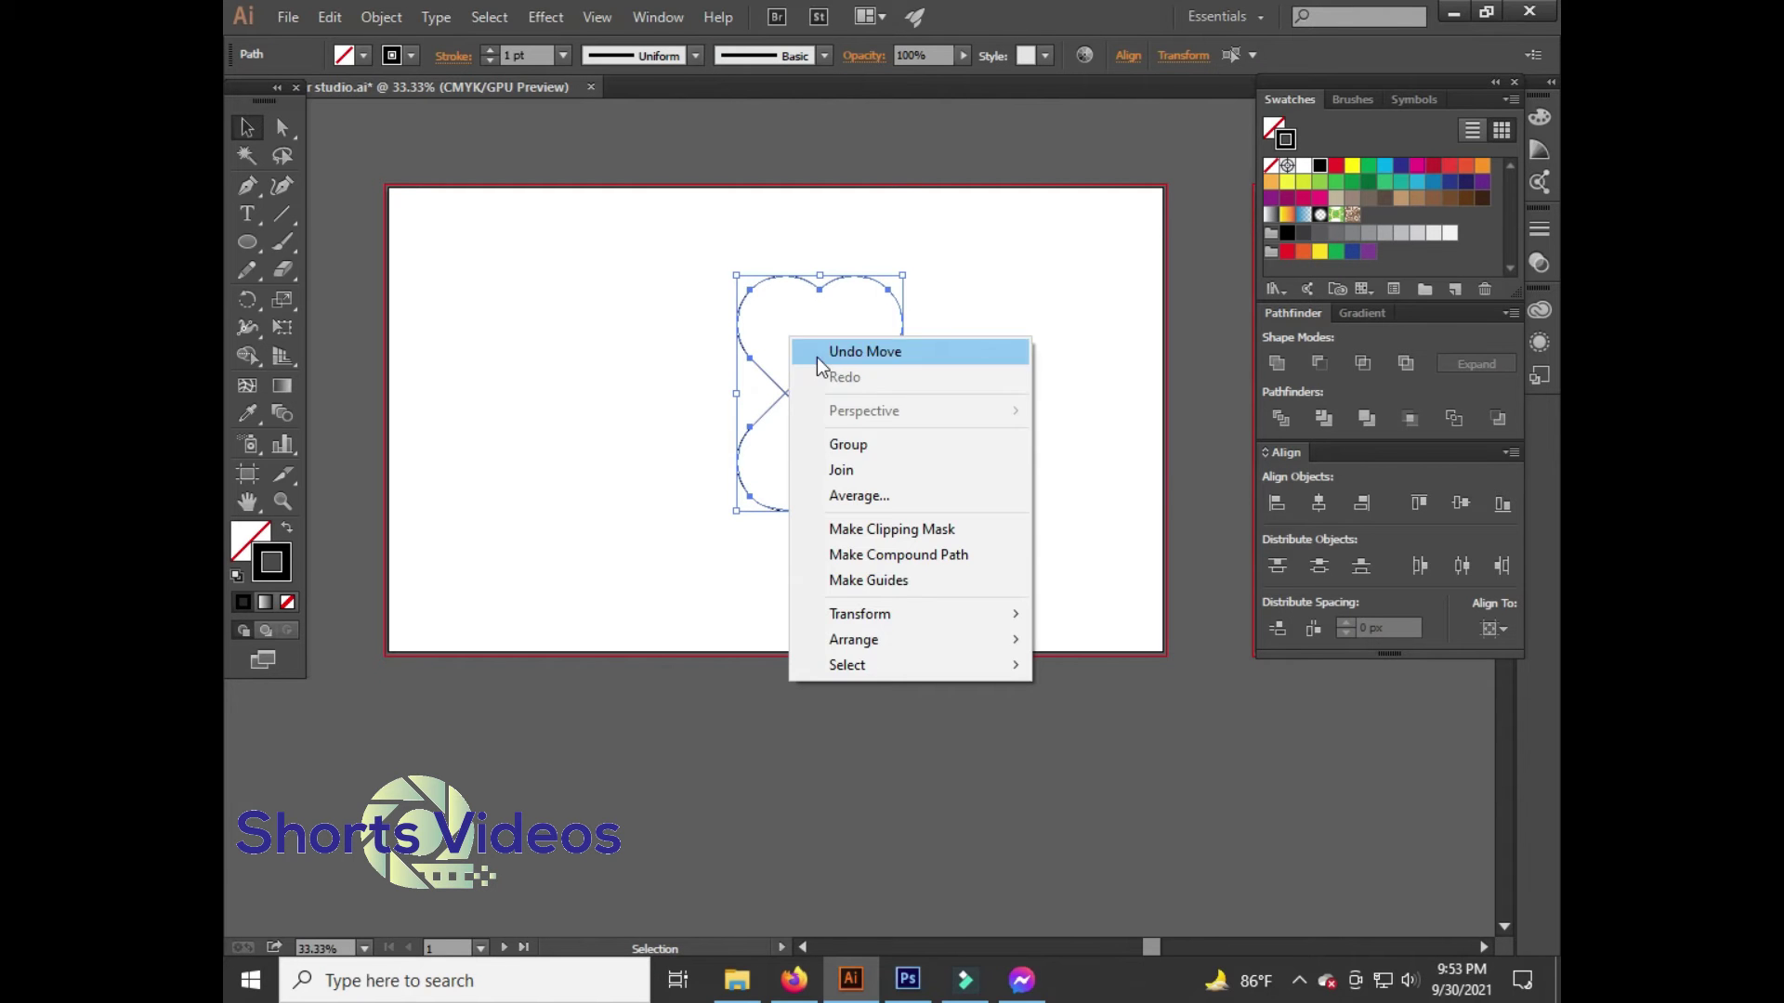
click(857, 444)
mouse_move(883, 367)
mouse_down()
mouse_move(943, 372)
mouse_move(967, 279)
mouse_move(1067, 407)
mouse_up()
key(ctrl+z)
click(1063, 399)
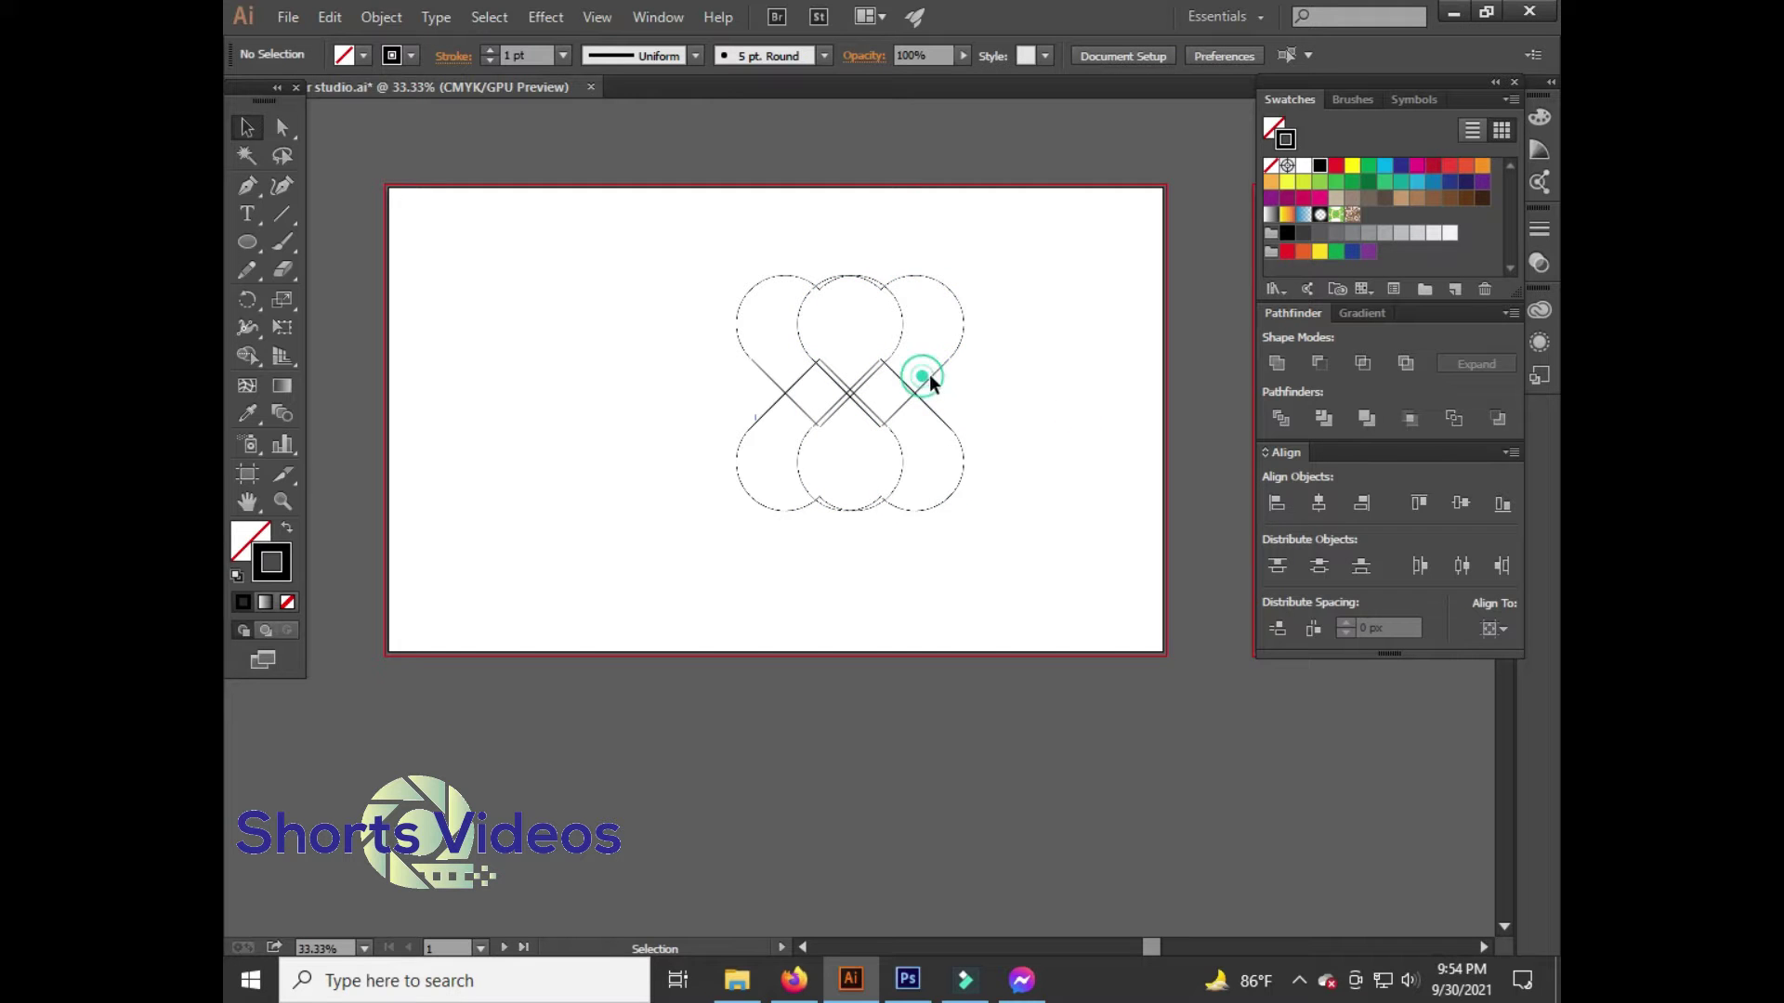
drag(939, 384, 1011, 421)
Rotate the copied pair 90° and vertically centre it on the upright pair as key object
click(1043, 401)
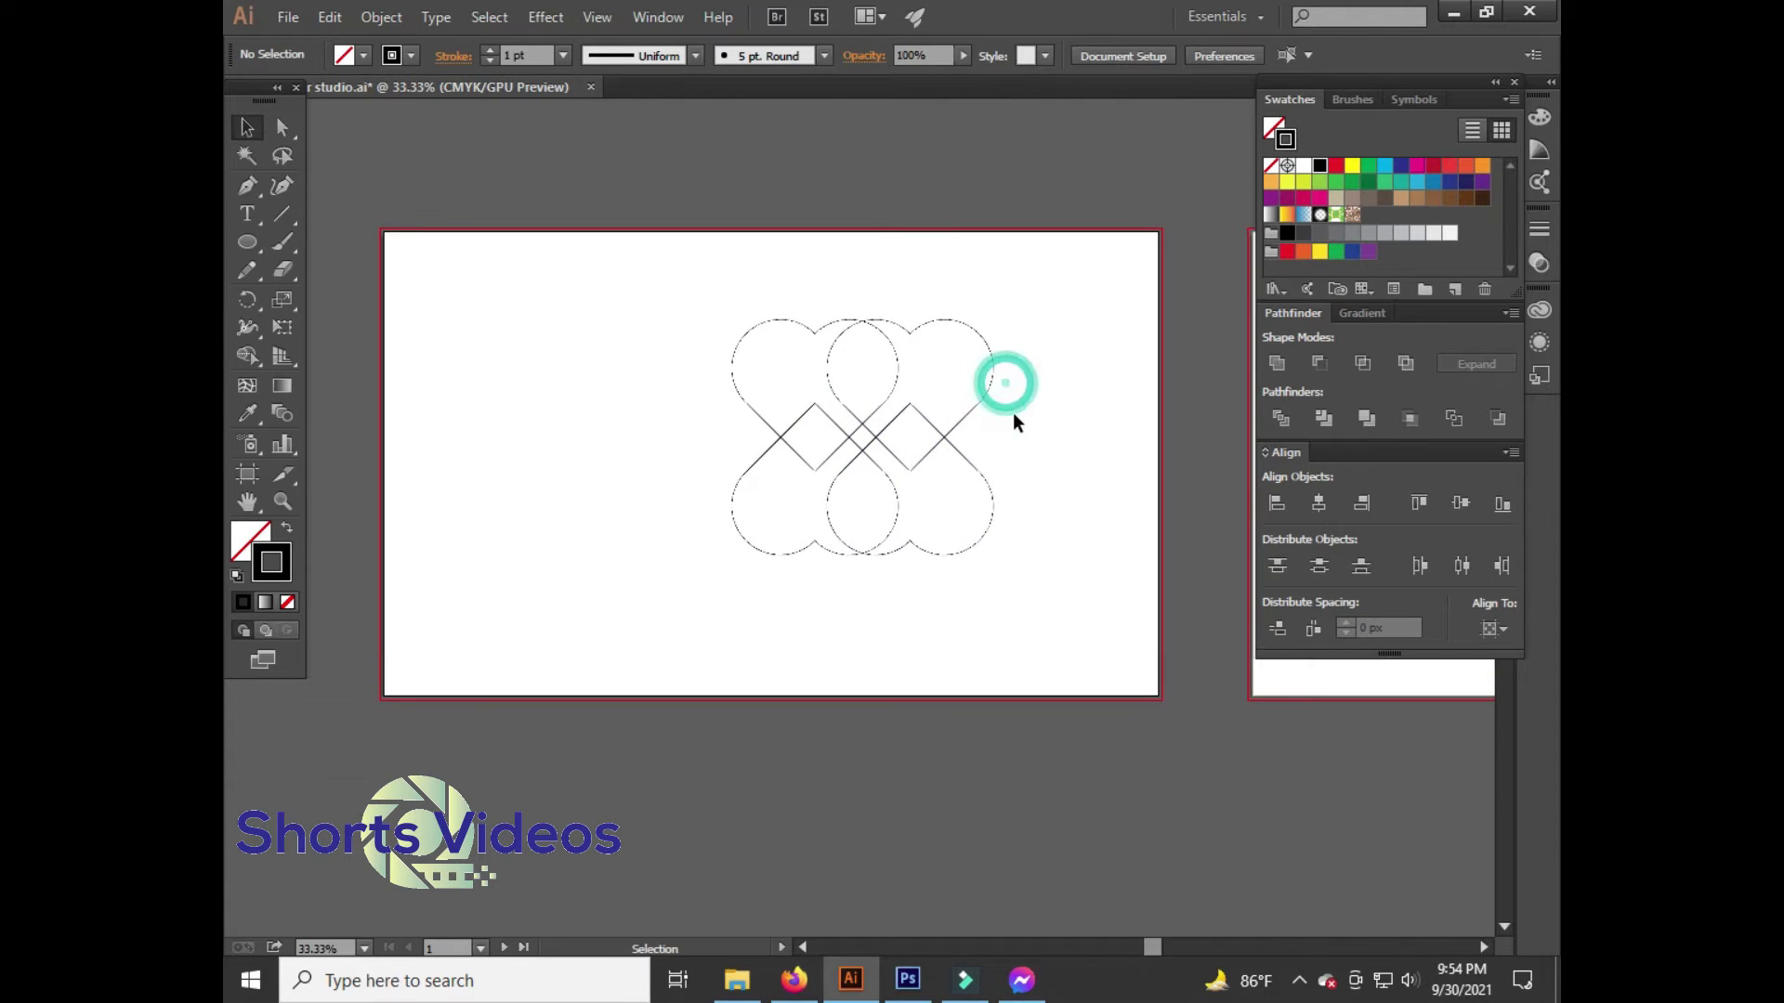
click(983, 403)
mouse_move(999, 325)
mouse_down()
mouse_move(995, 597)
mouse_move(853, 632)
mouse_move(1030, 576)
mouse_move(911, 517)
mouse_up()
click(1029, 590)
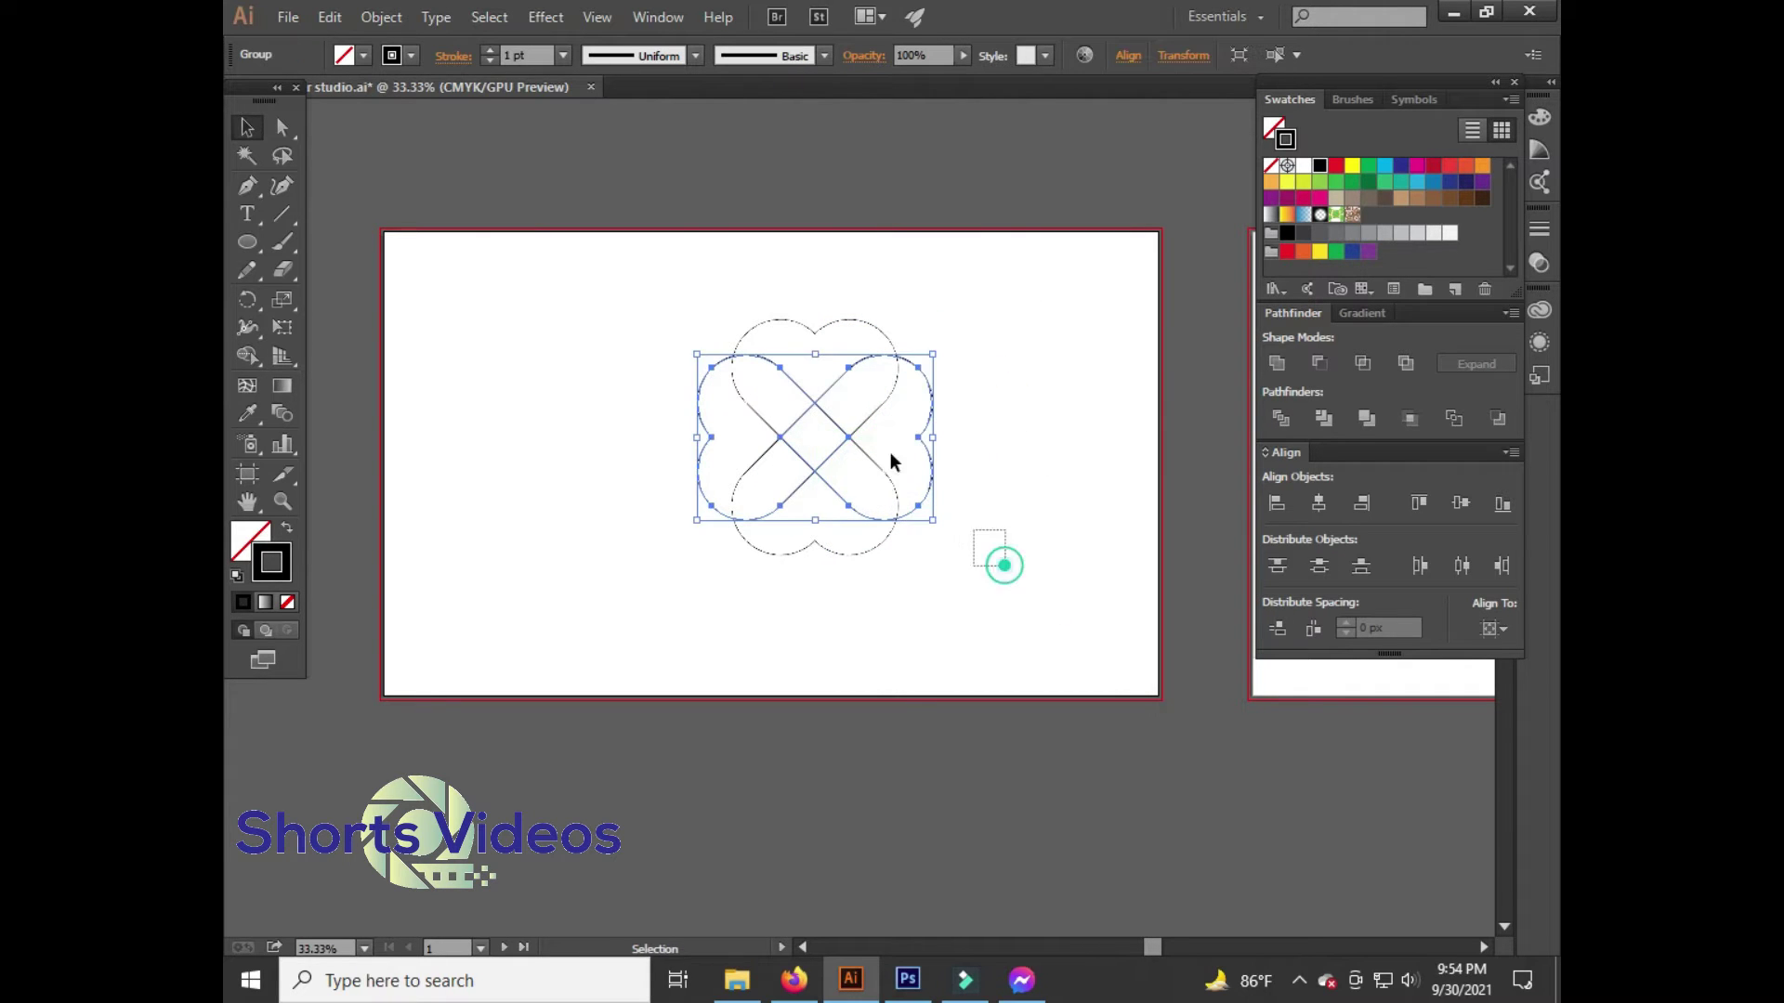
click(884, 400)
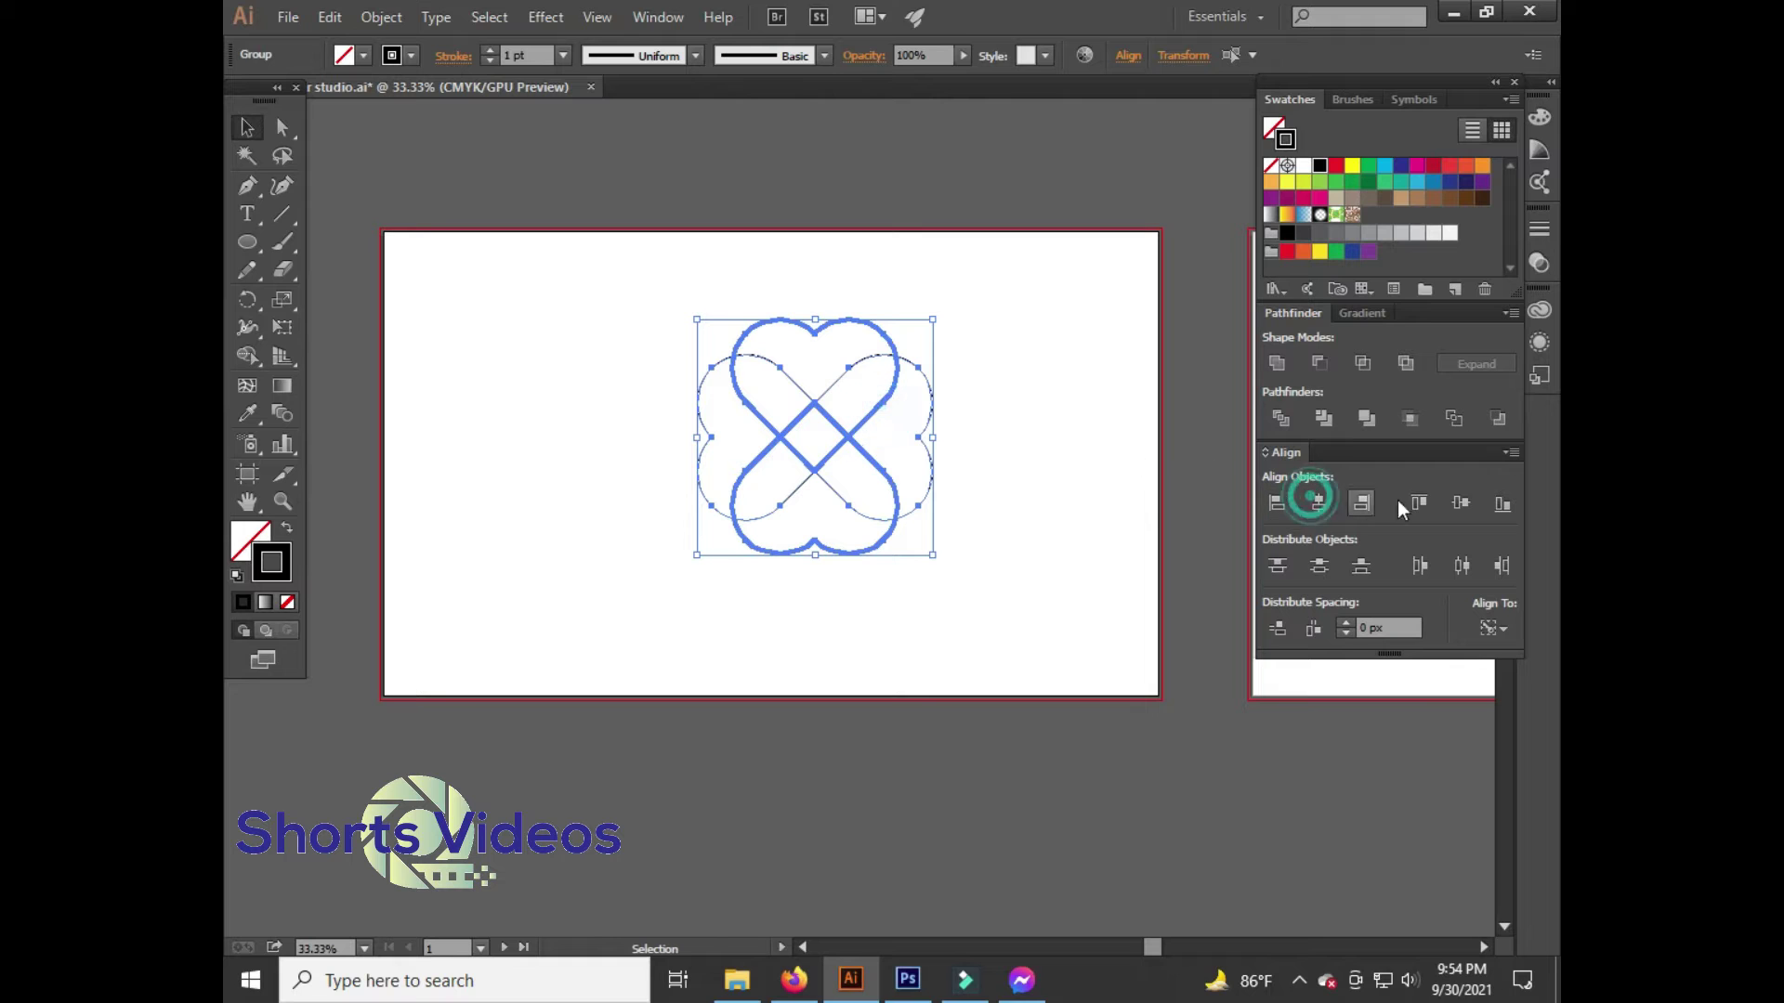
click(1459, 506)
click(1066, 482)
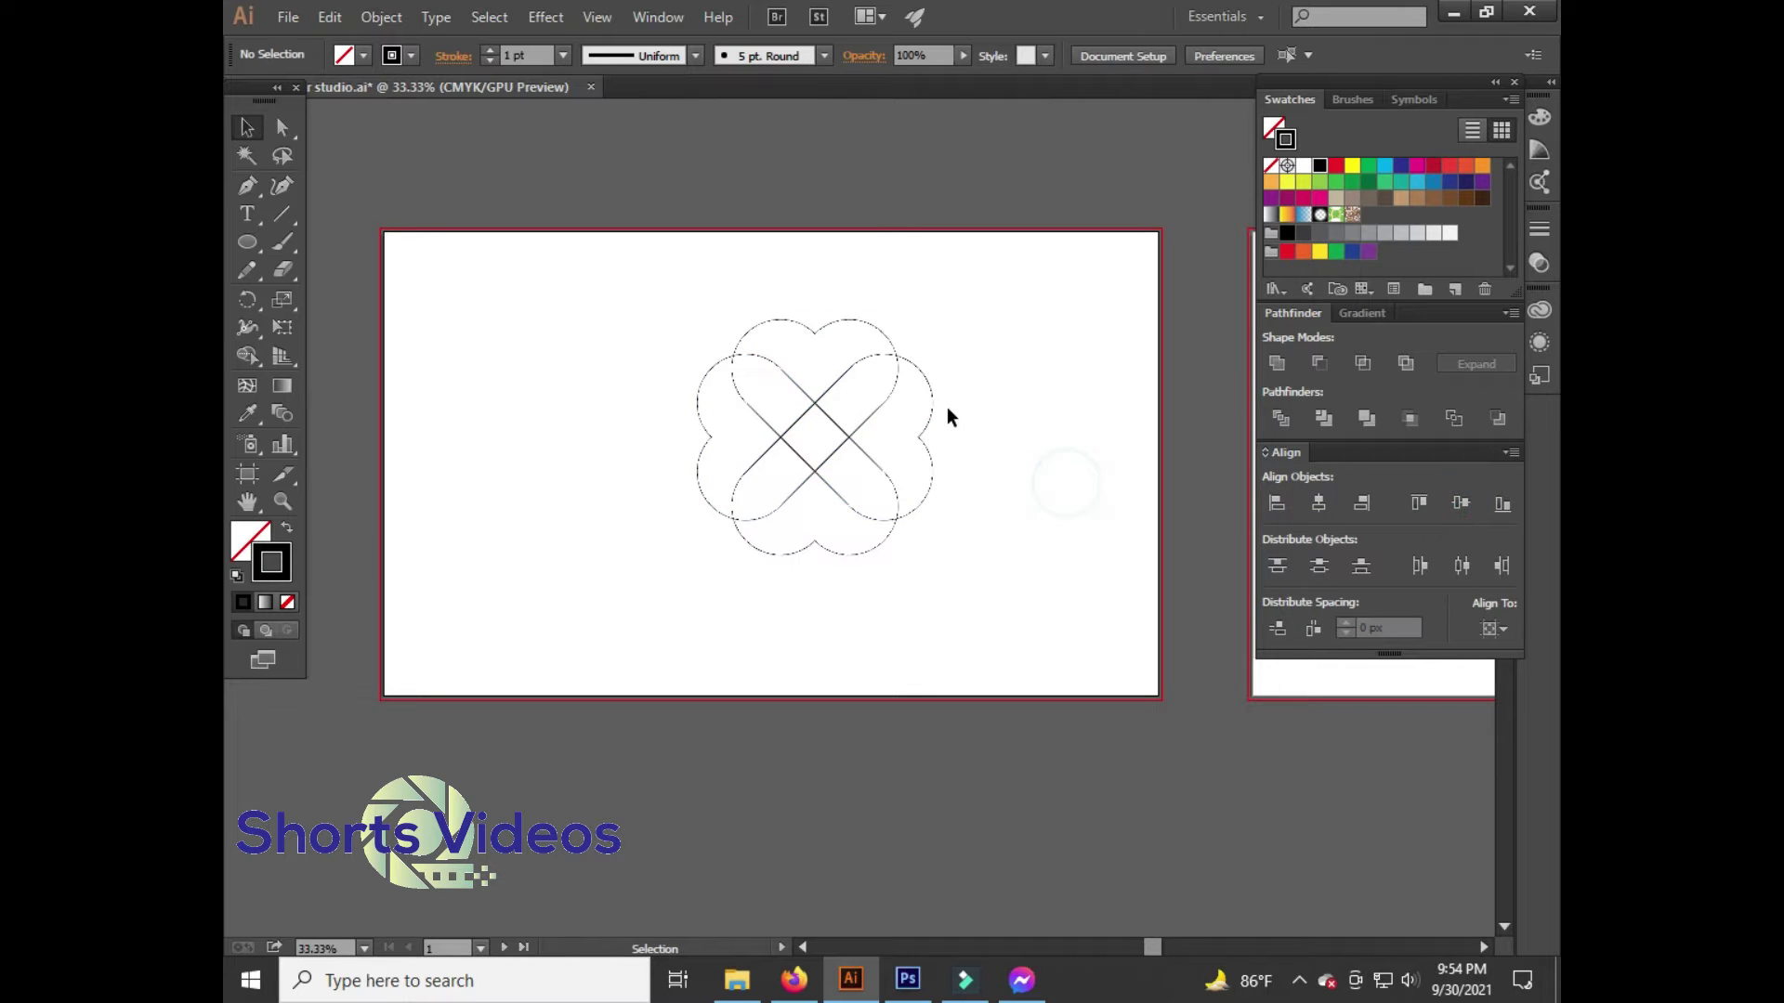
drag(943, 309, 951, 321)
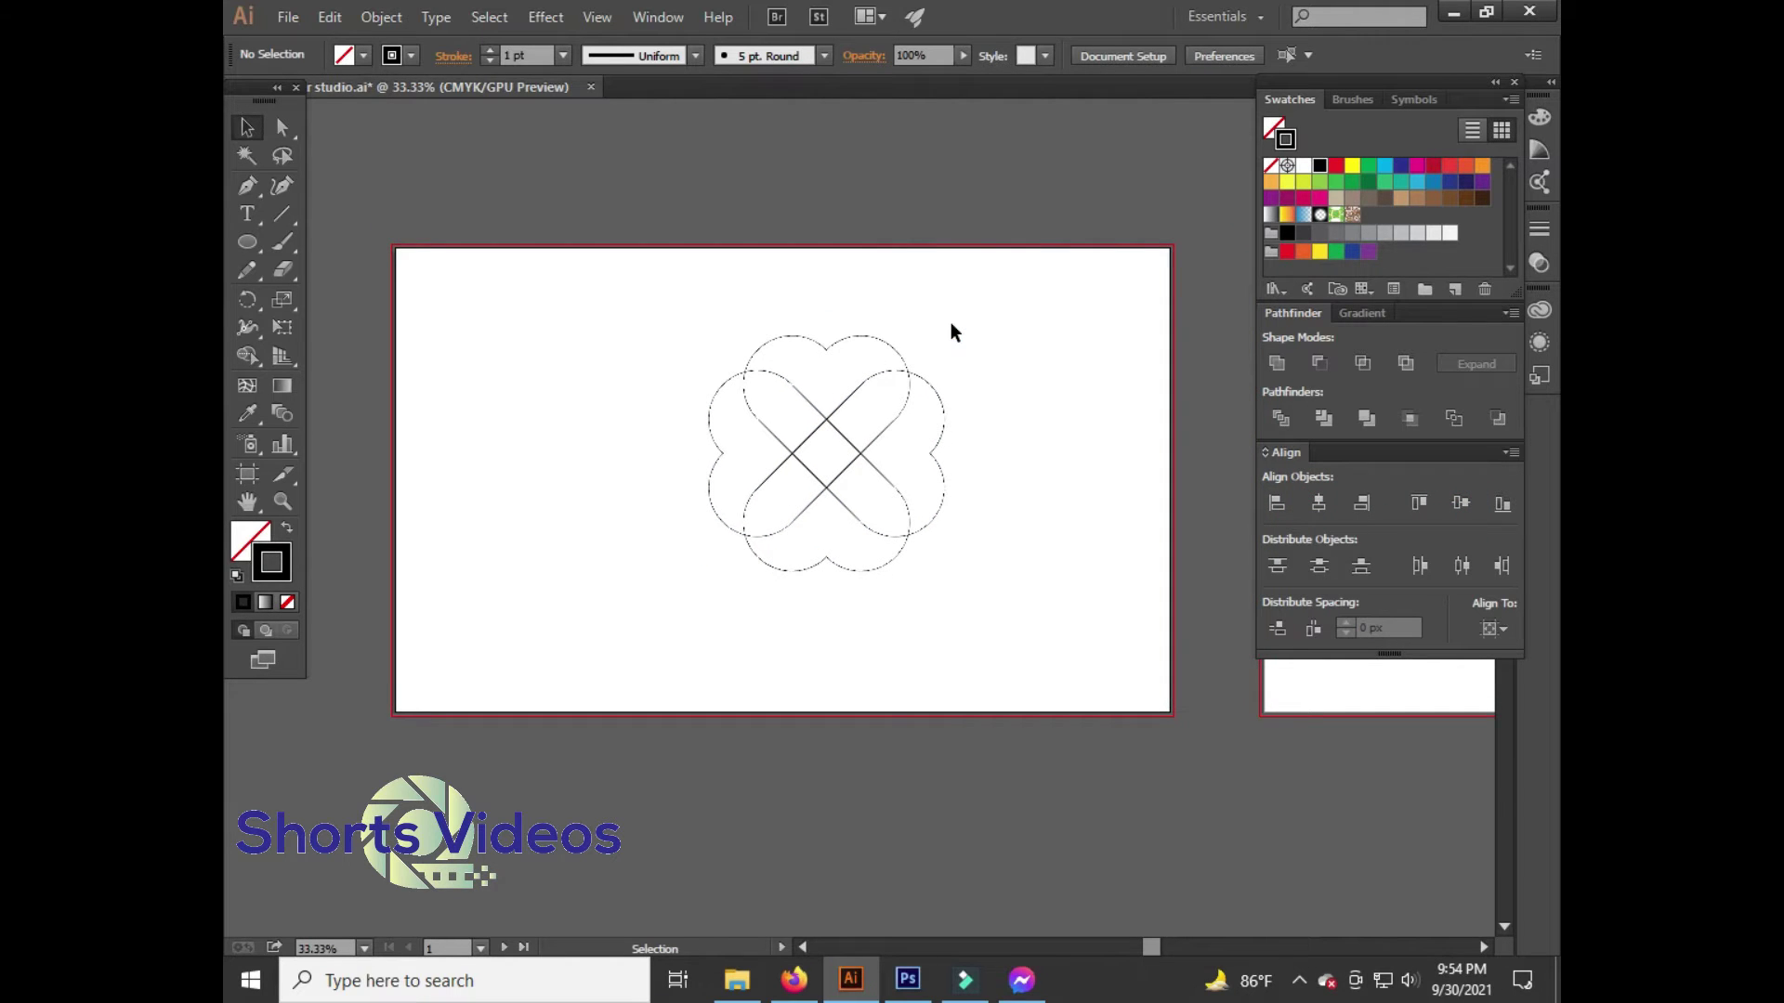
Zoom in, select the four-heart knot and raise its stroke weight to 30 pt
key(ctrl+=)
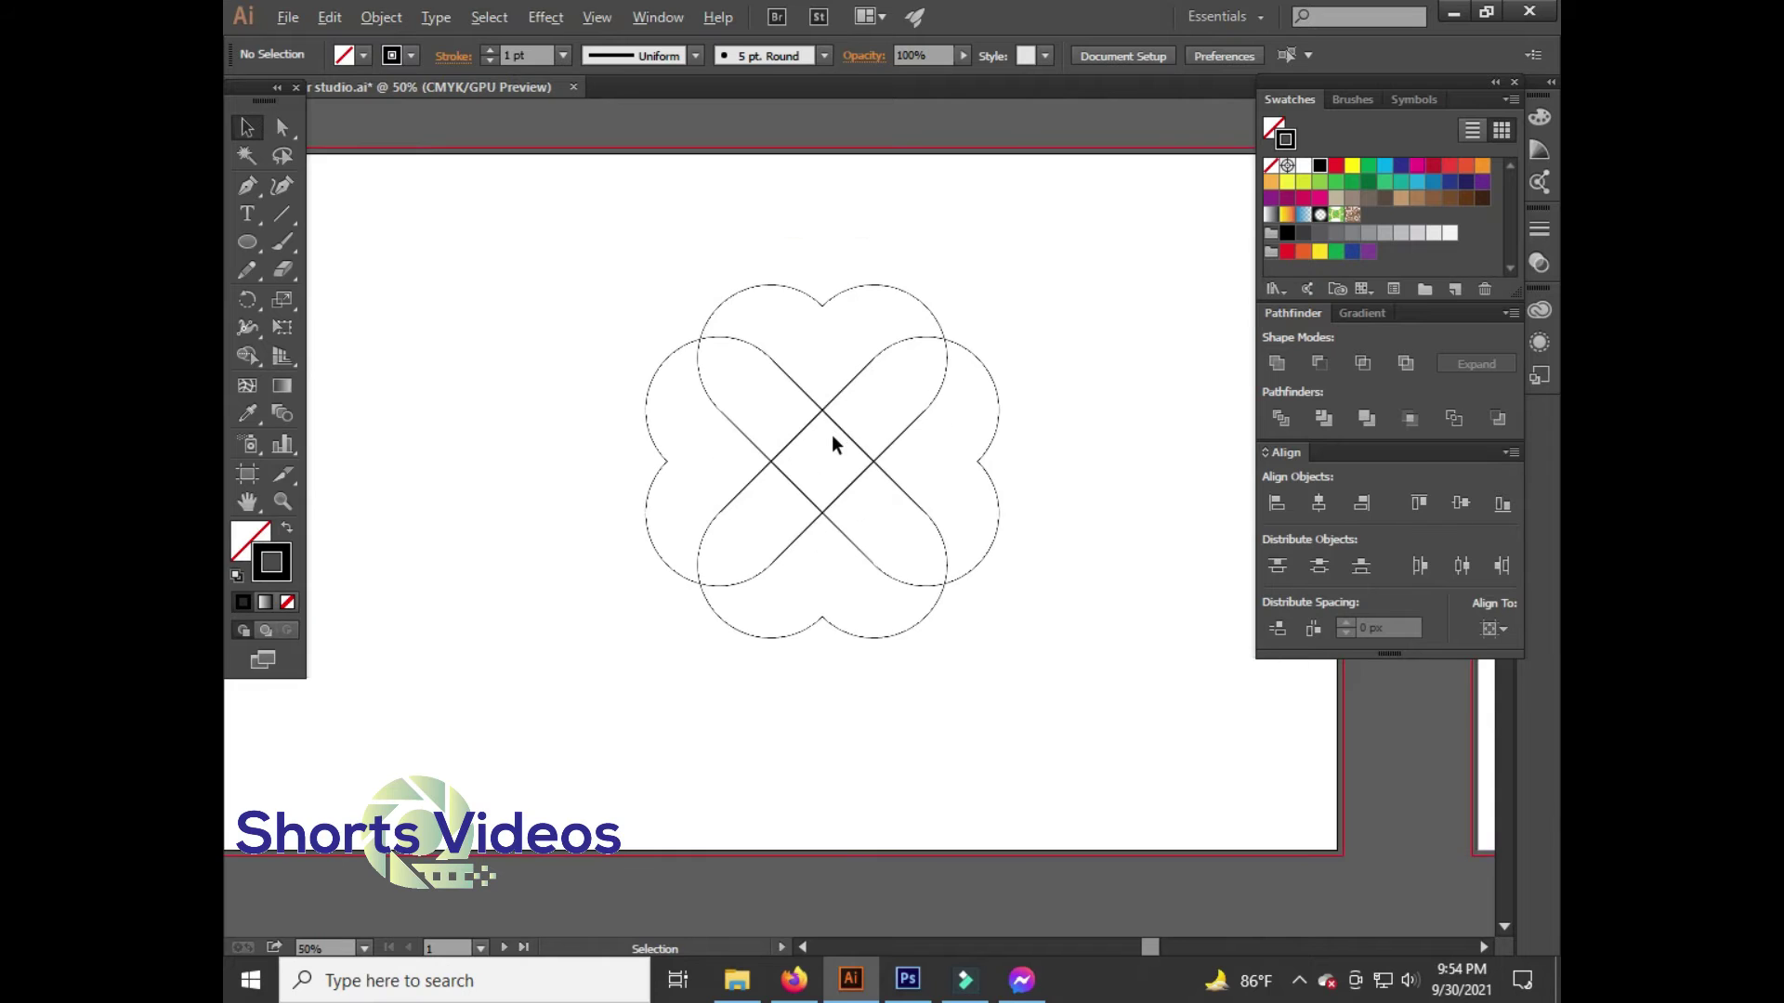
click(817, 426)
click(700, 296)
scroll(536, 55, up, 4)
scroll(536, 54, up, 4)
scroll(536, 55, up, 4)
scroll(536, 54, up, 3)
scroll(536, 55, up, 2)
scroll(536, 55, up, 2)
scroll(536, 55, up, 1)
scroll(536, 55, up, 2)
scroll(536, 55, up, 1)
scroll(536, 55, up, 1)
scroll(536, 55, up, 1)
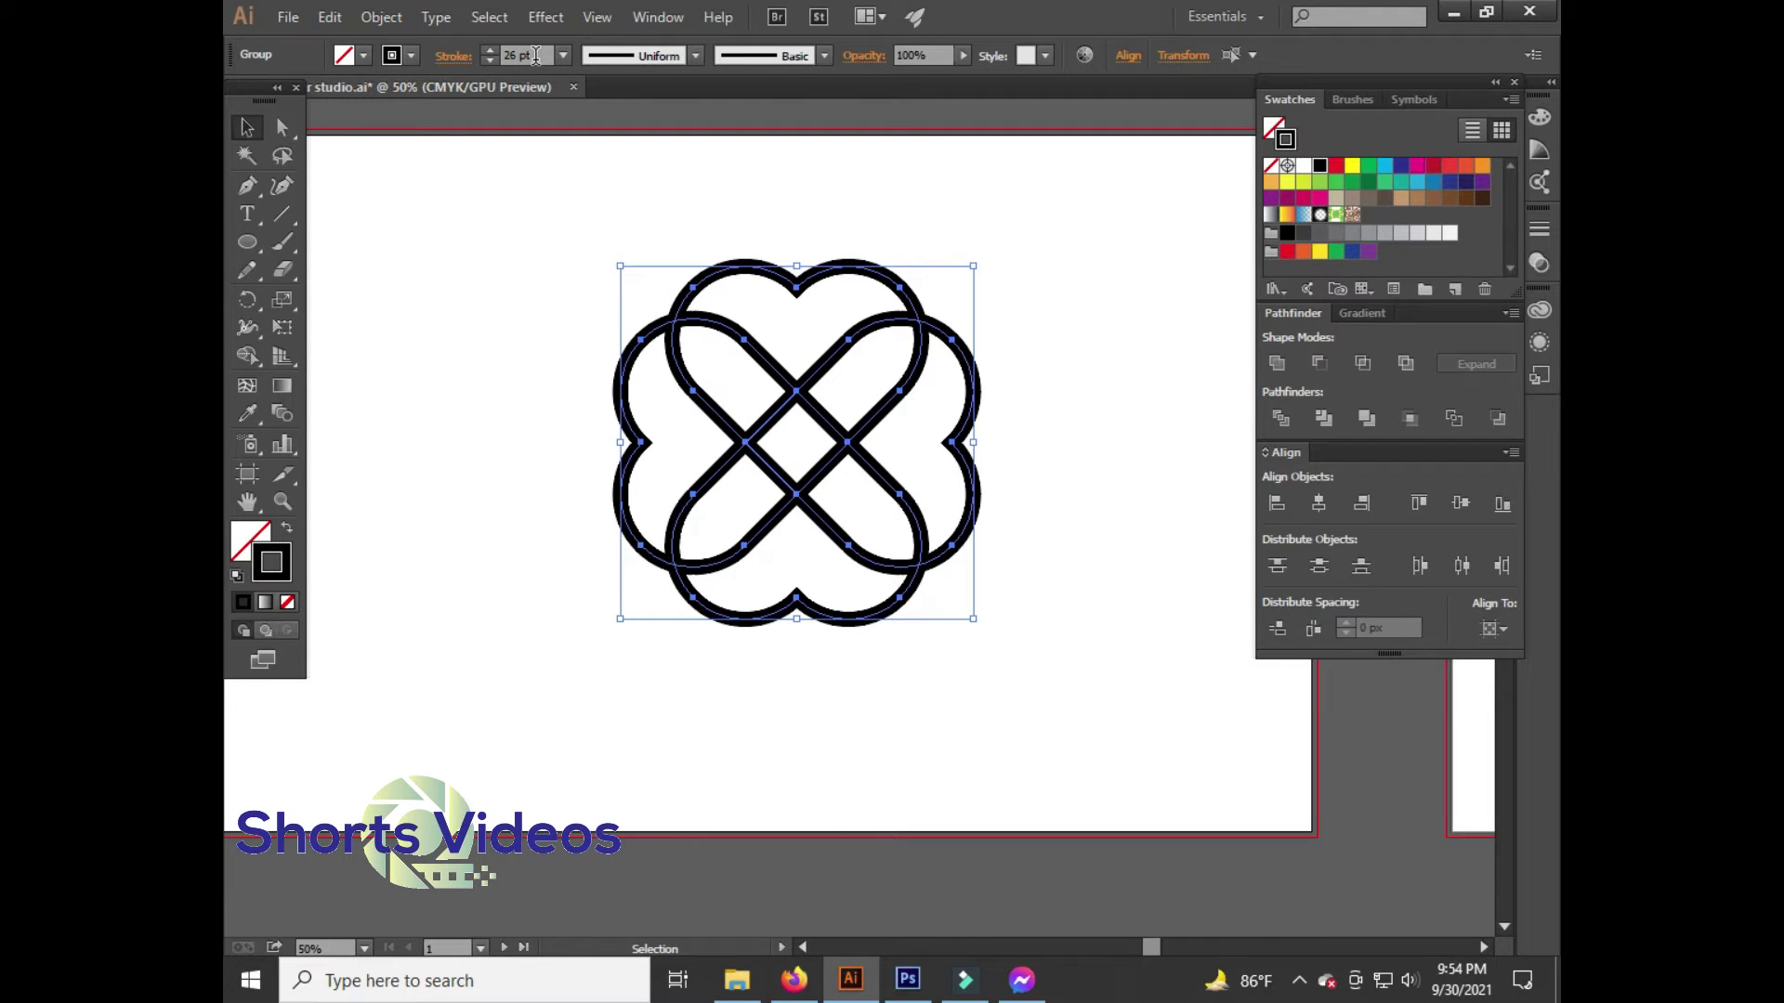
Expand the knot with Fill and Stroke into solid shapes via Object > Expand
click(381, 18)
click(433, 255)
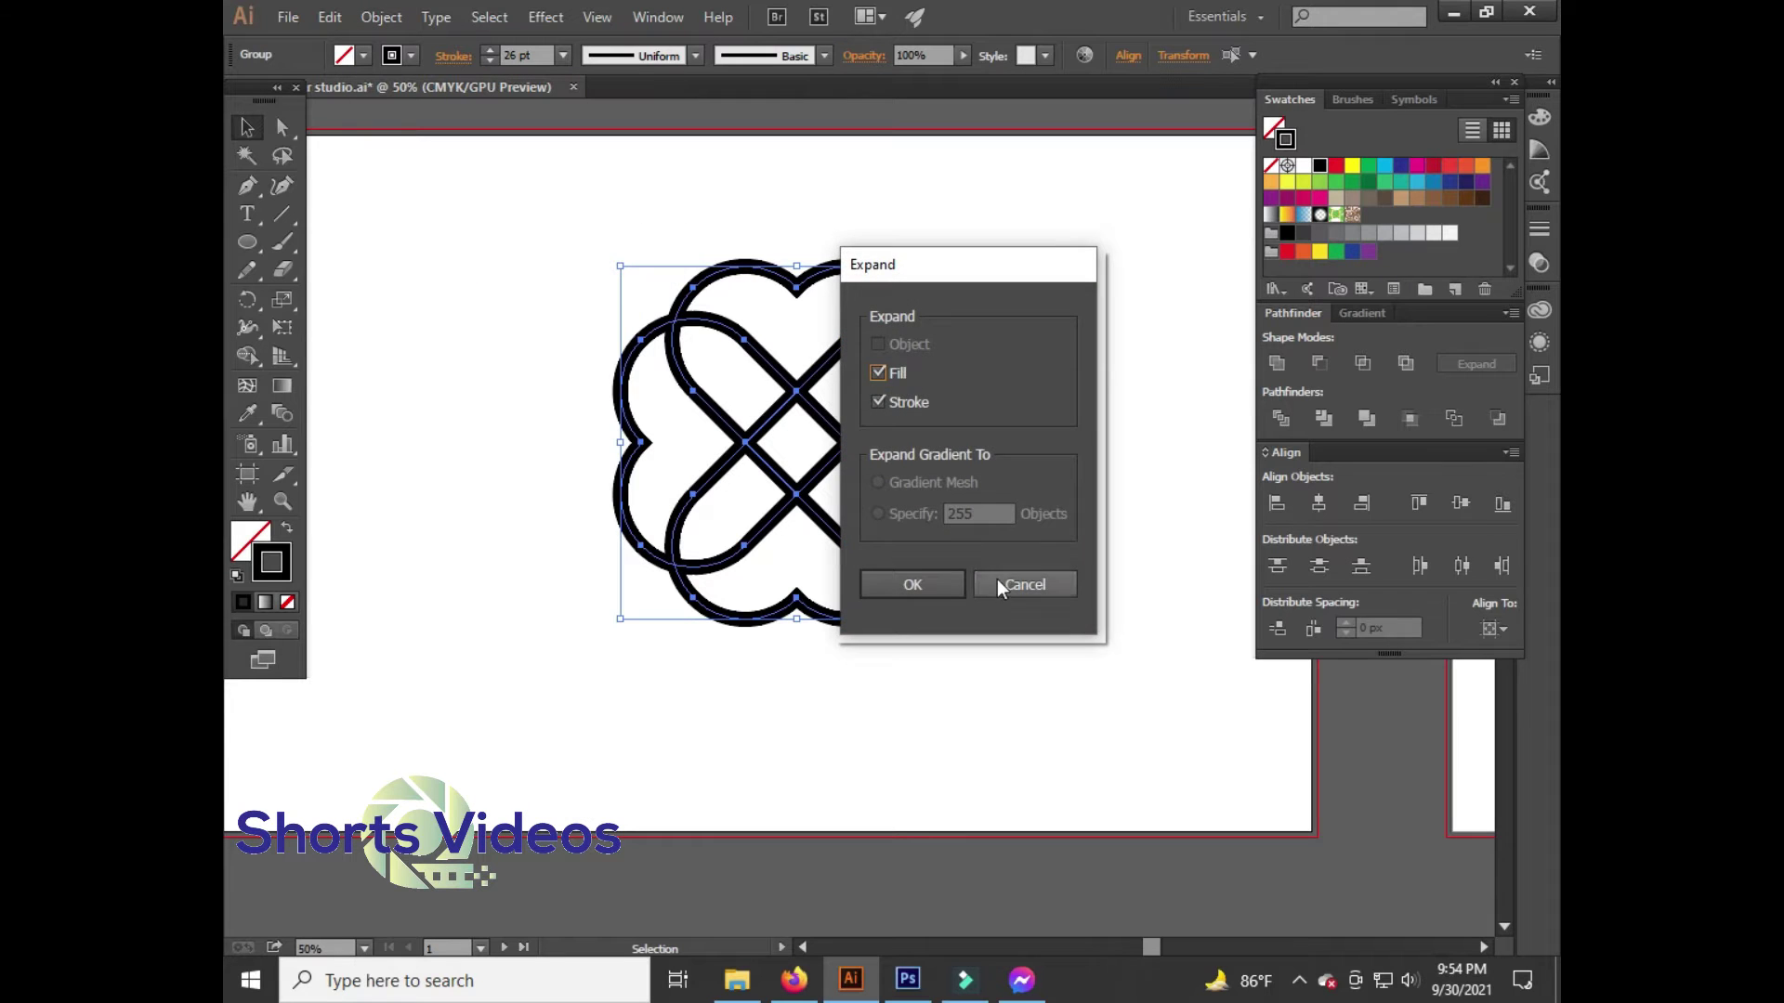
click(997, 584)
scroll(545, 47, up, 1)
scroll(545, 46, up, 1)
click(382, 18)
click(454, 264)
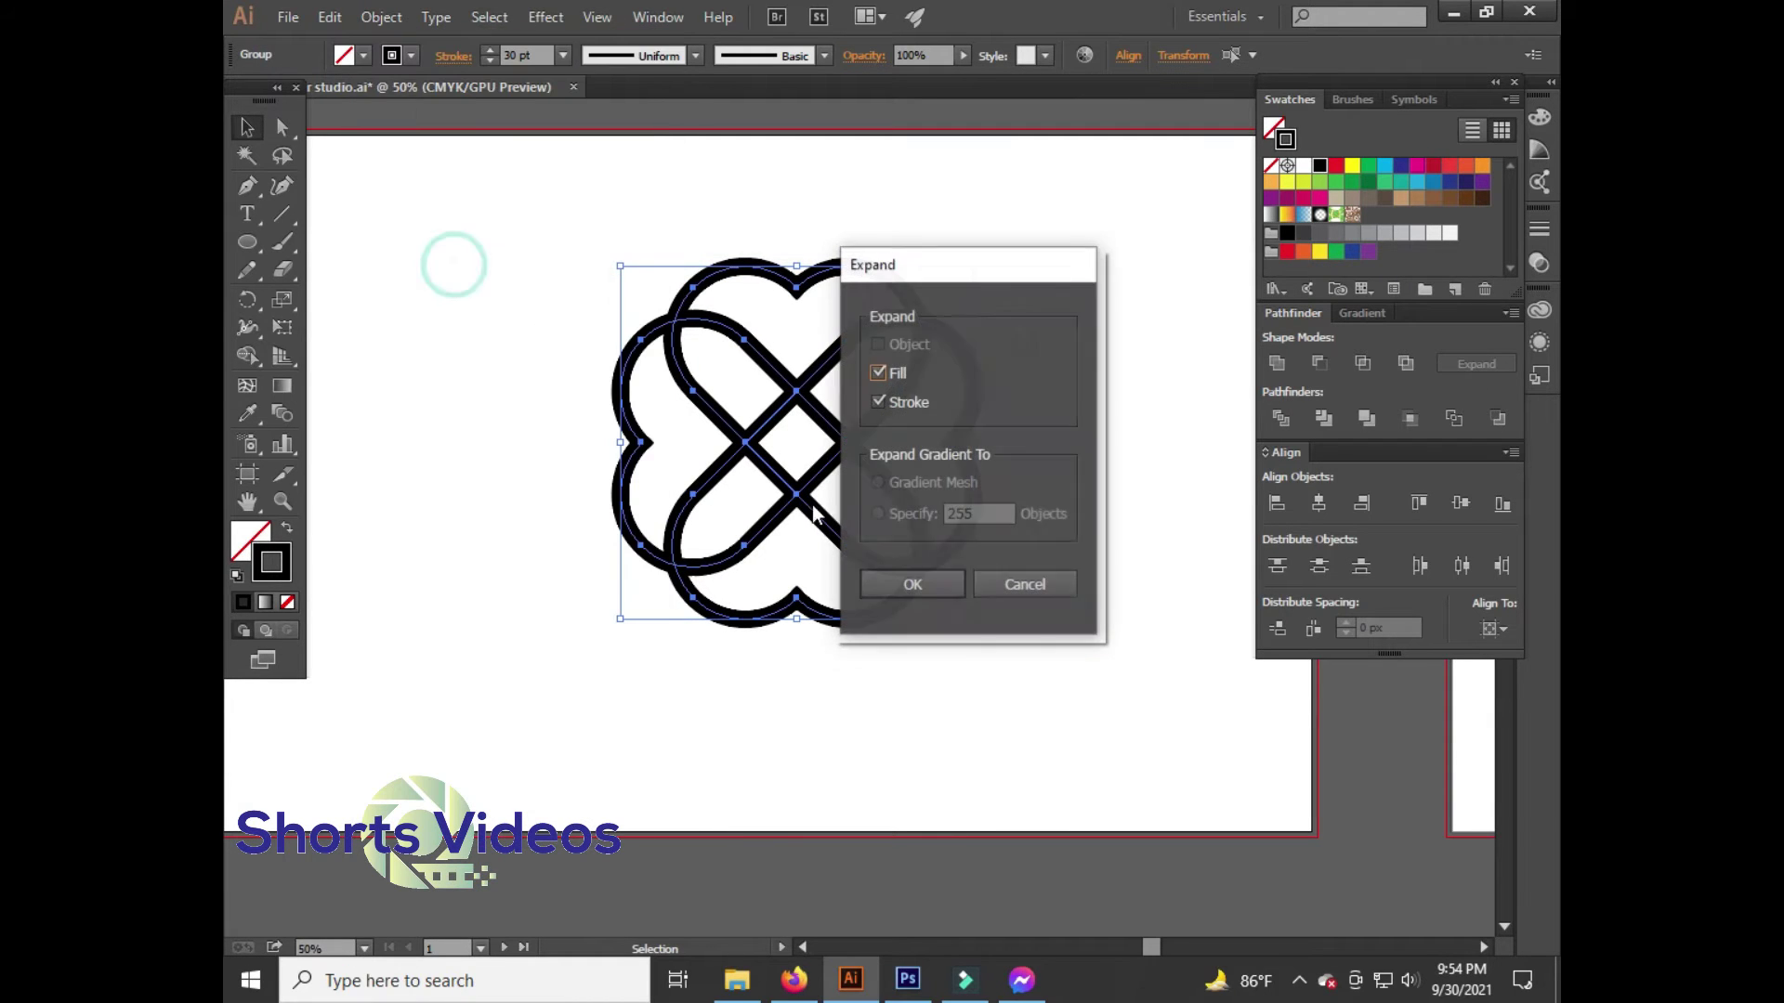
click(896, 576)
click(1059, 383)
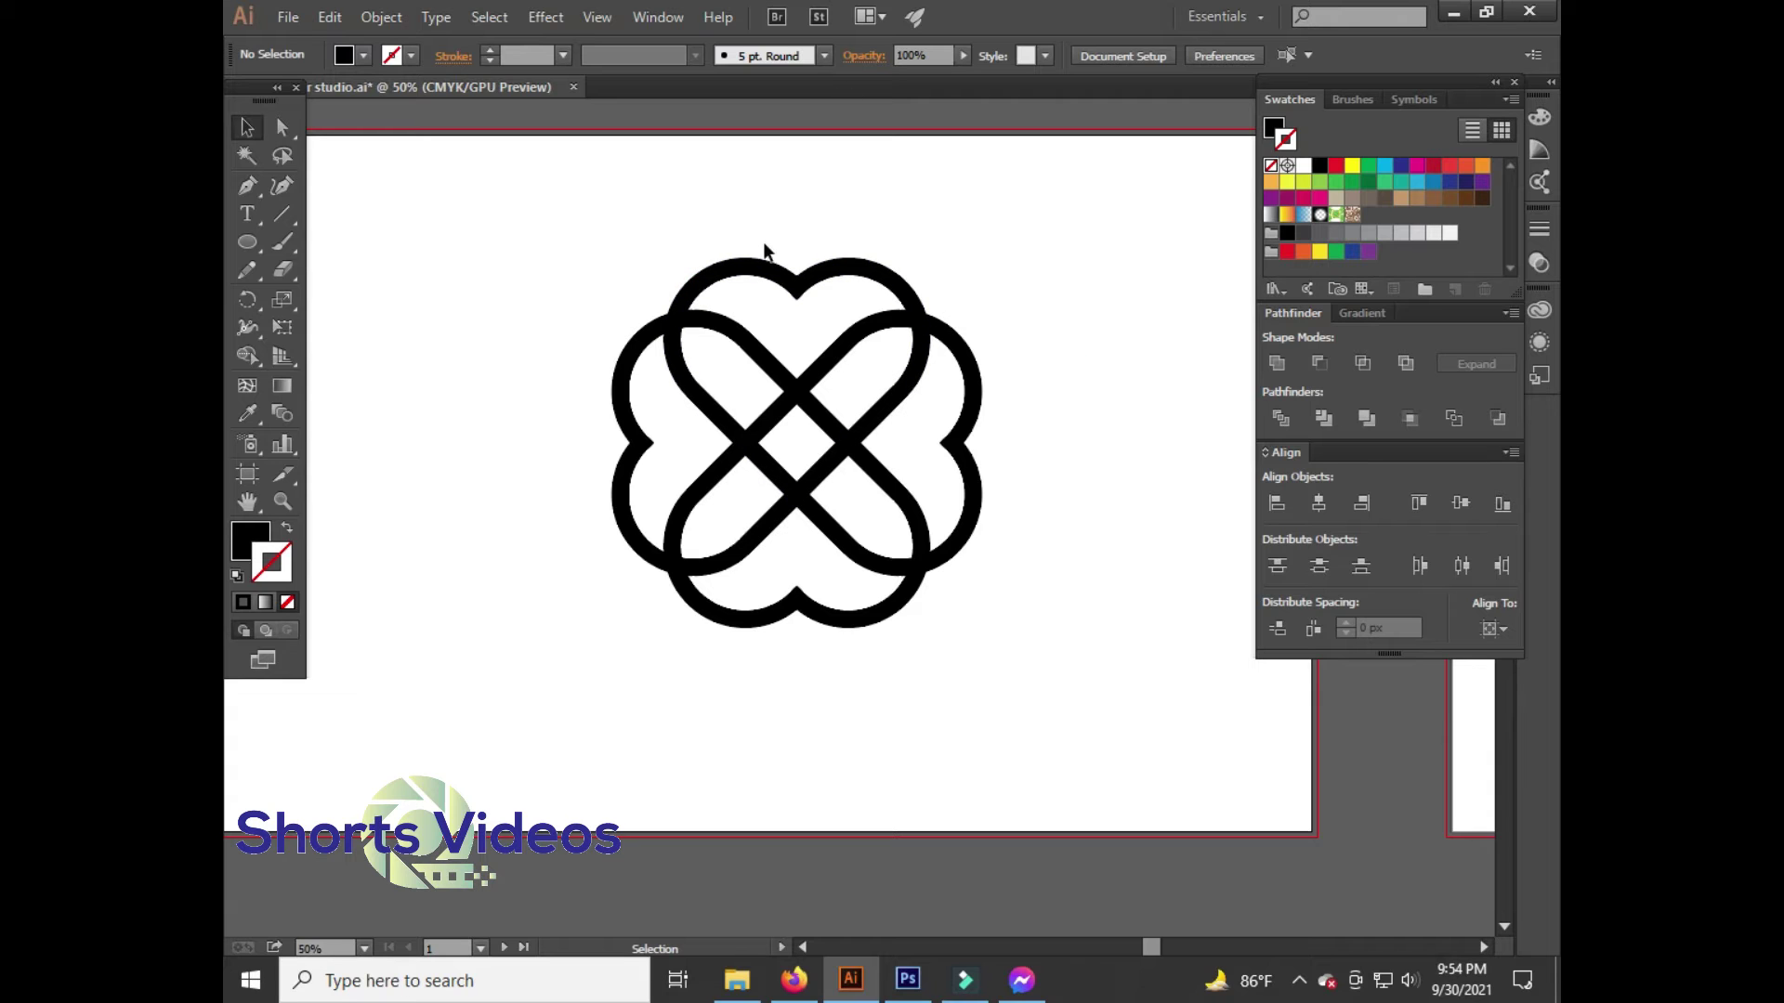
Offset the left heart's outer path by 18 px
click(290, 136)
click(397, 176)
click(634, 336)
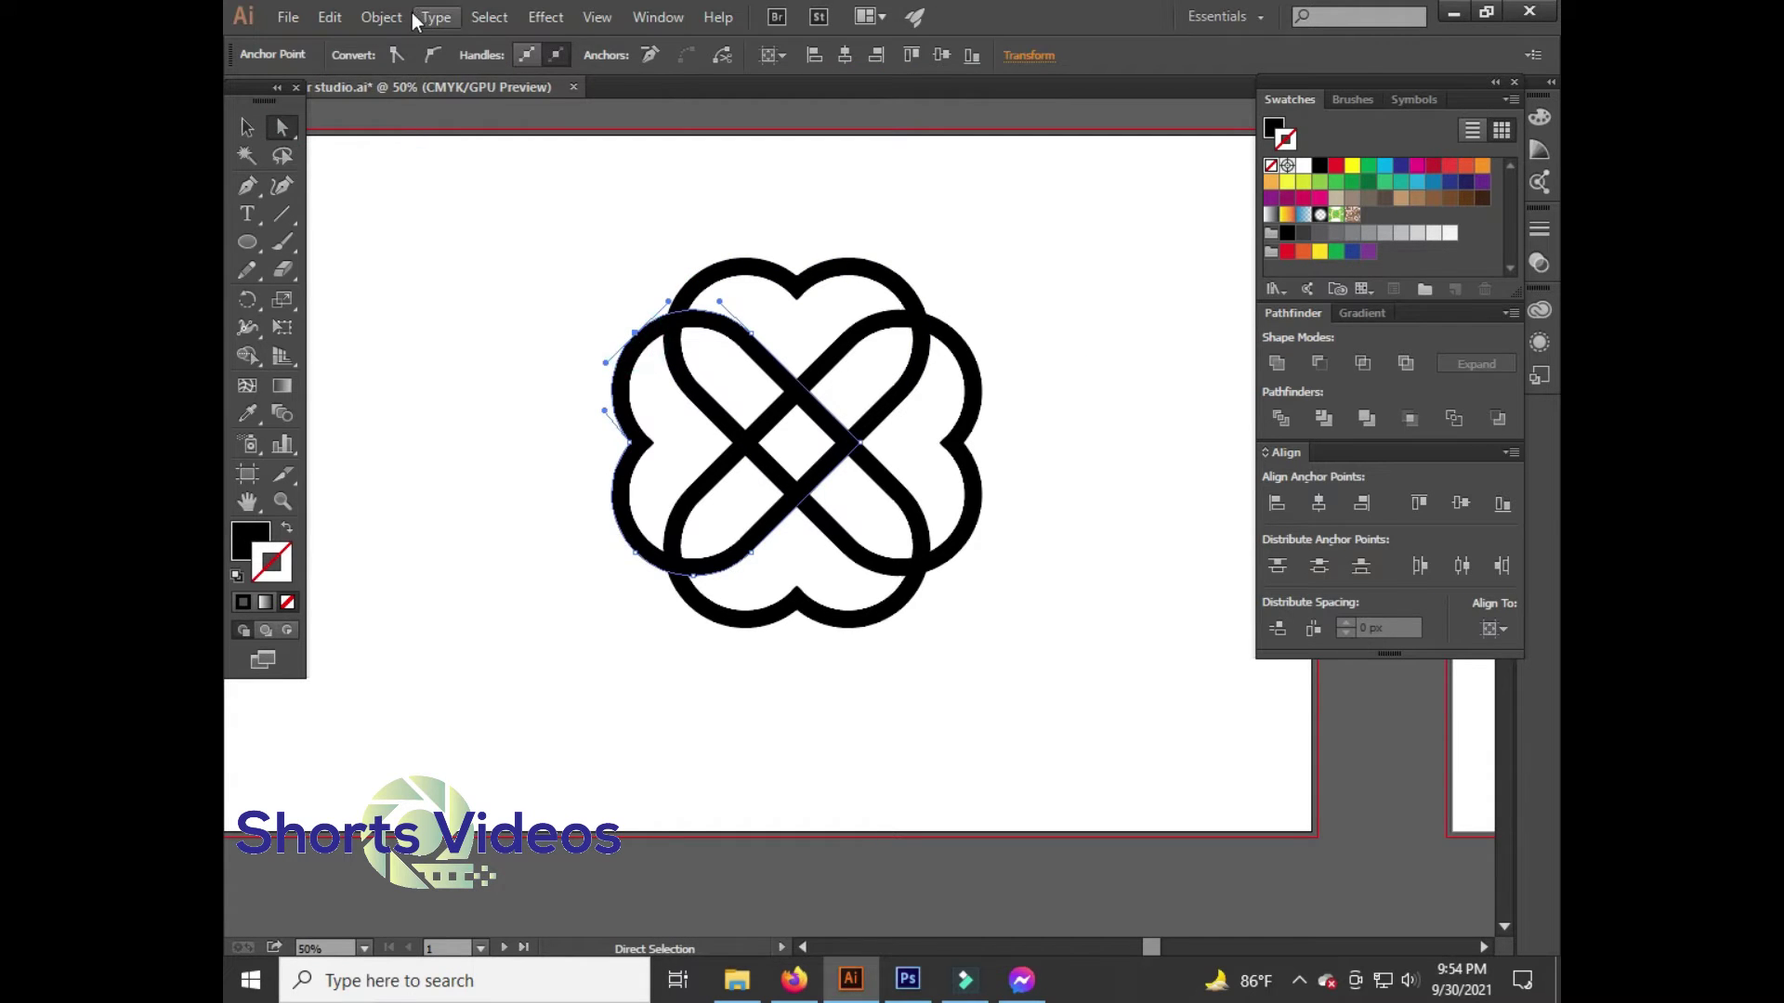
click(382, 18)
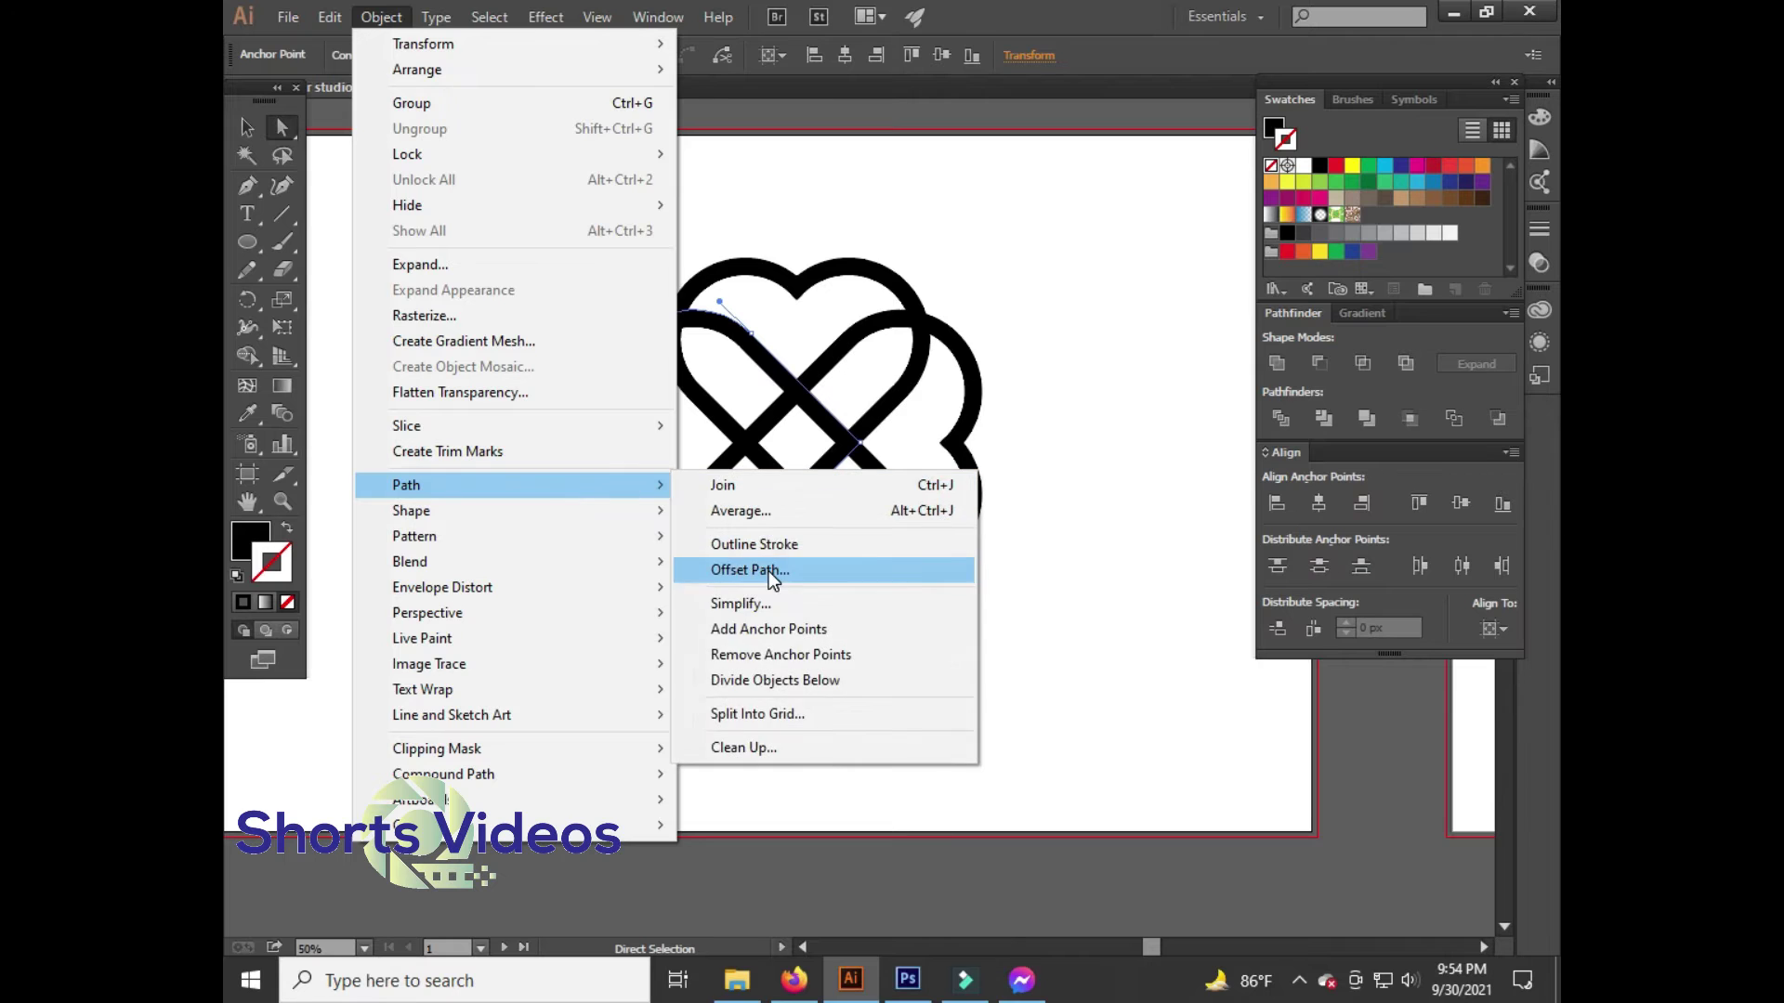
click(767, 570)
click(1193, 428)
key(Up)
key(Up)
key(Up)
key(Up)
key(Up)
key(Up)
key(Up)
key(Up)
click(1331, 429)
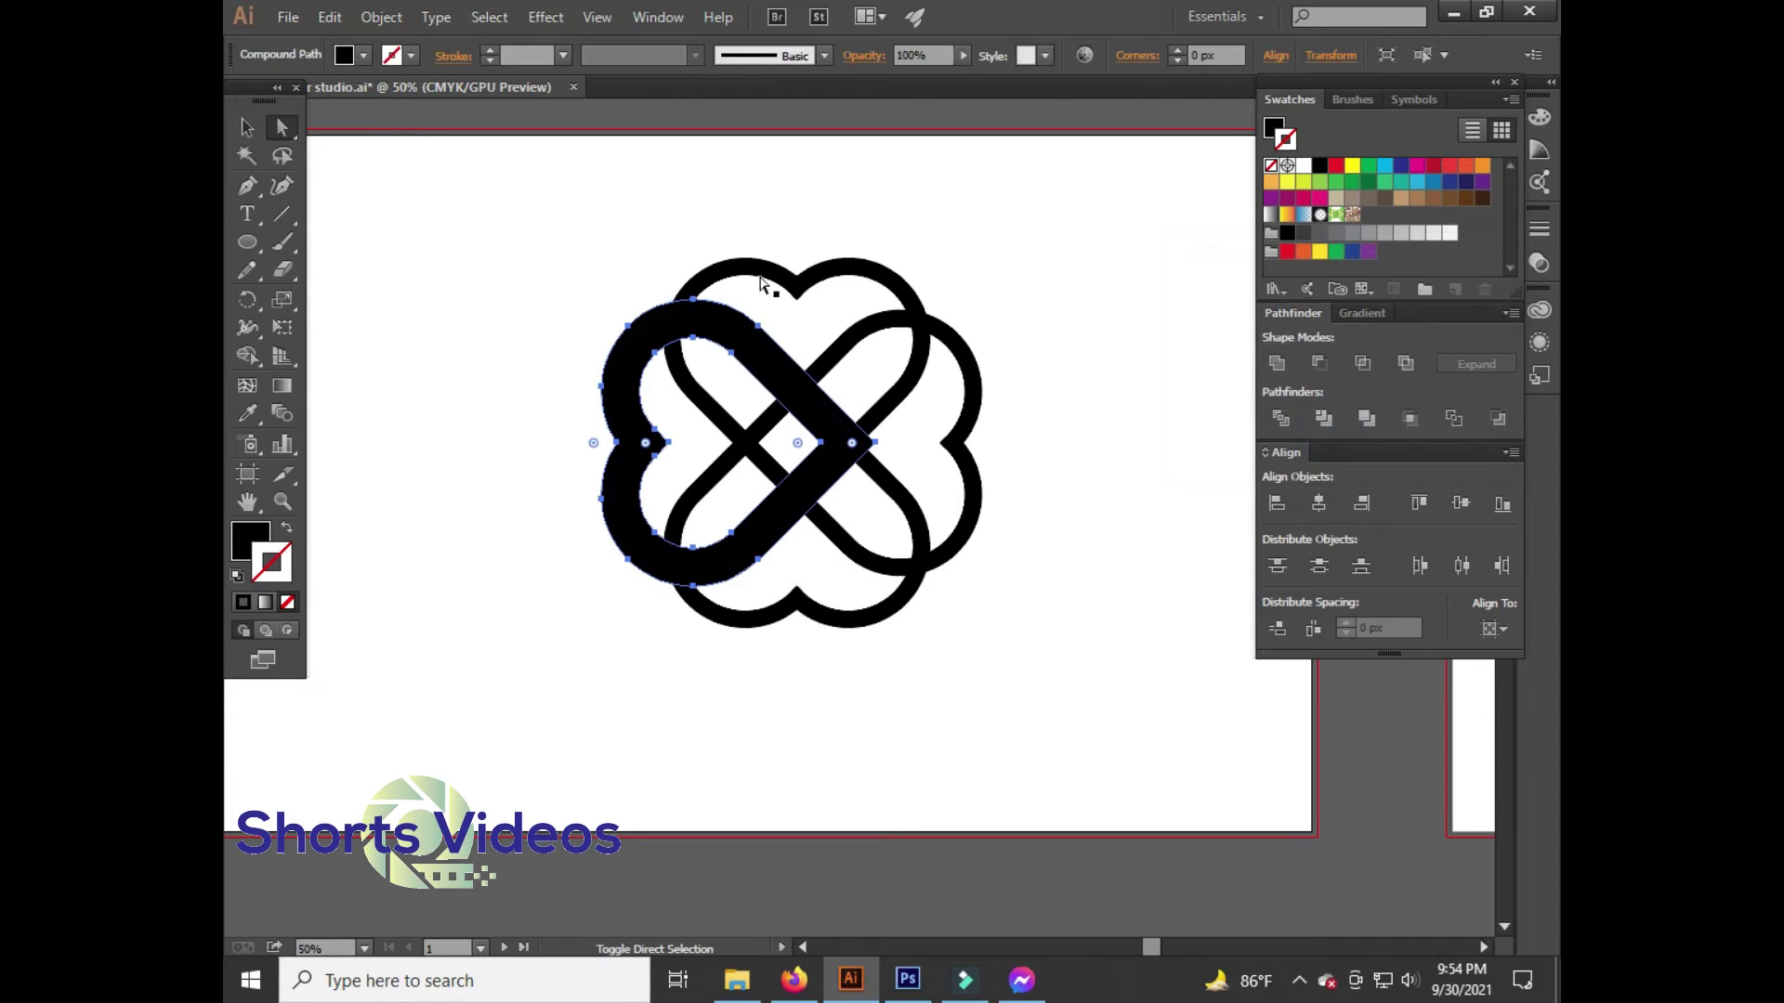
Merge the small overlap at the upper-left crossing with the Shape Builder
click(743, 272)
click(247, 353)
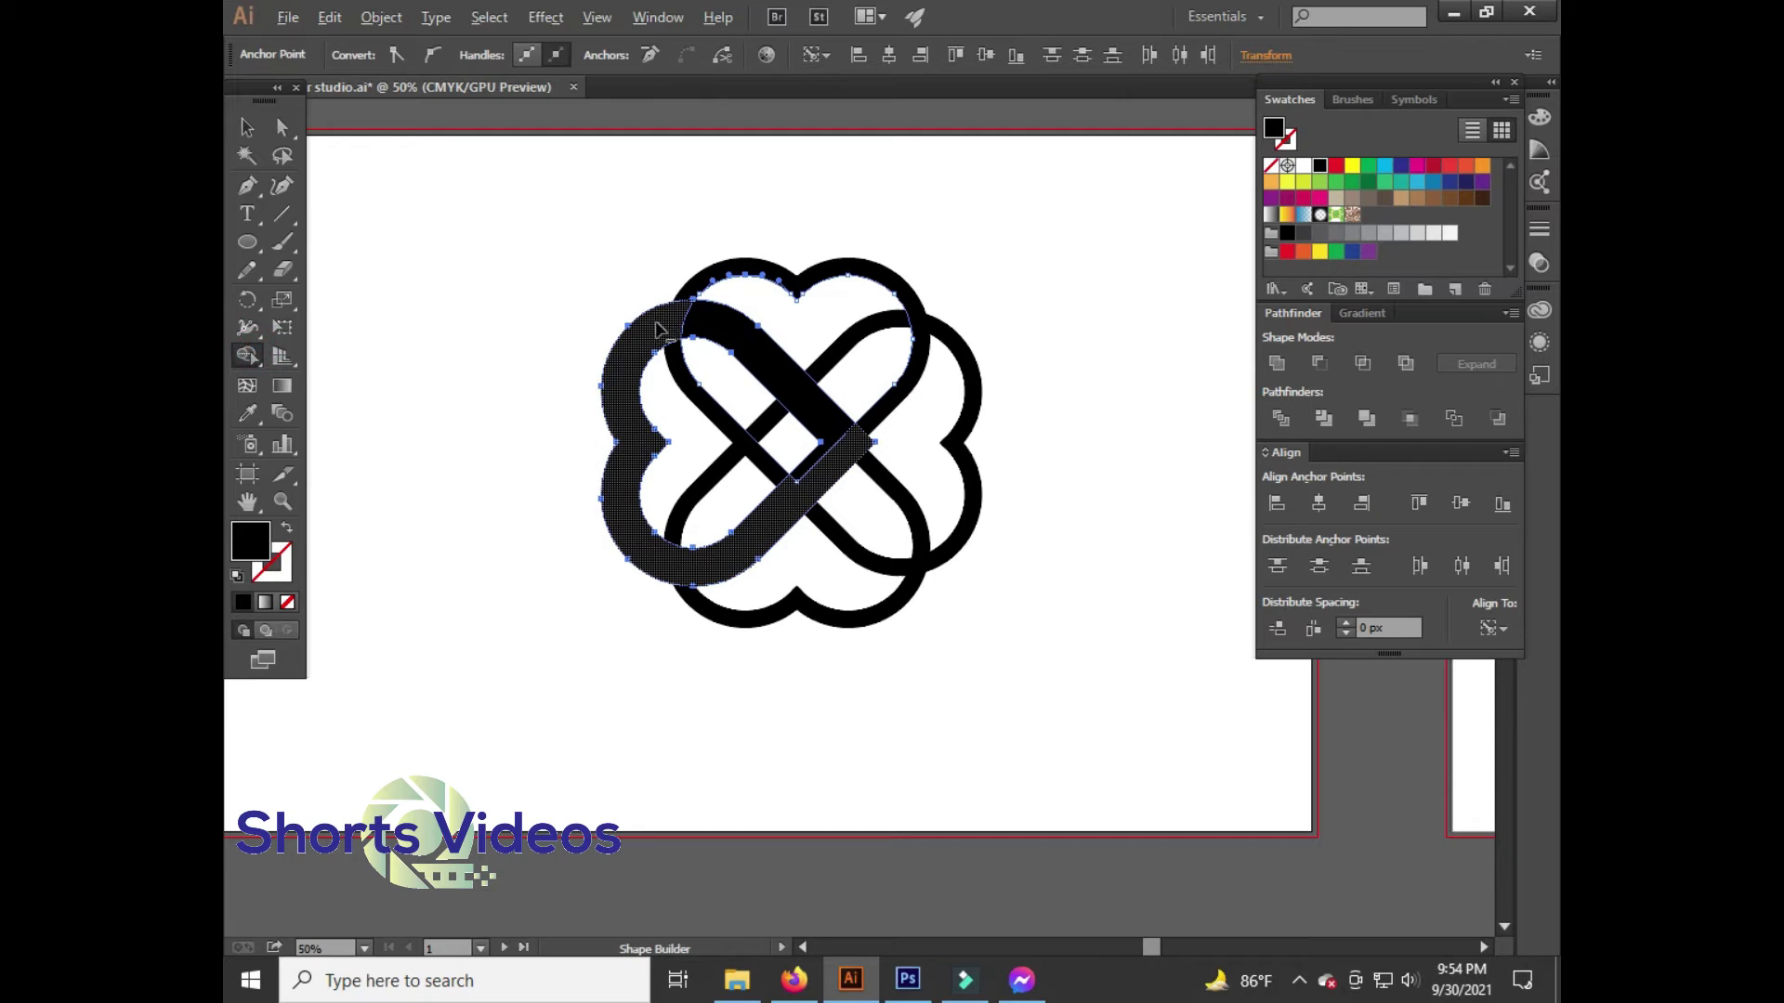
click(665, 323)
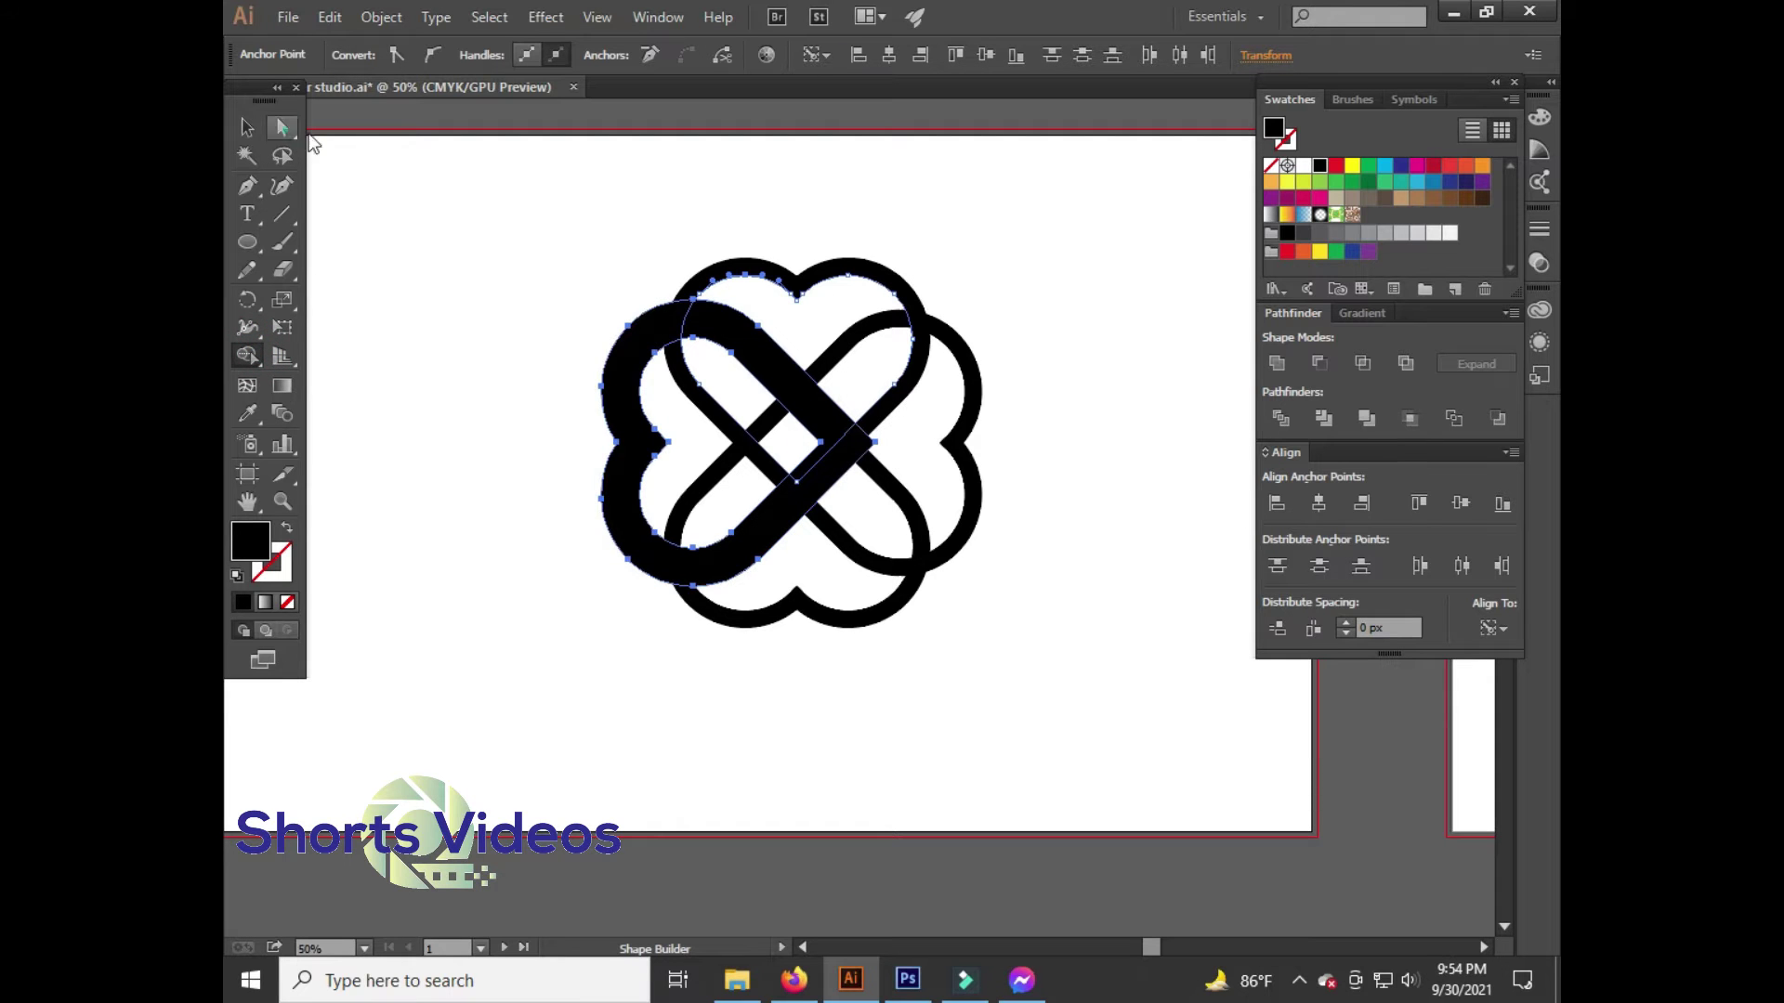
click(565, 207)
click(714, 268)
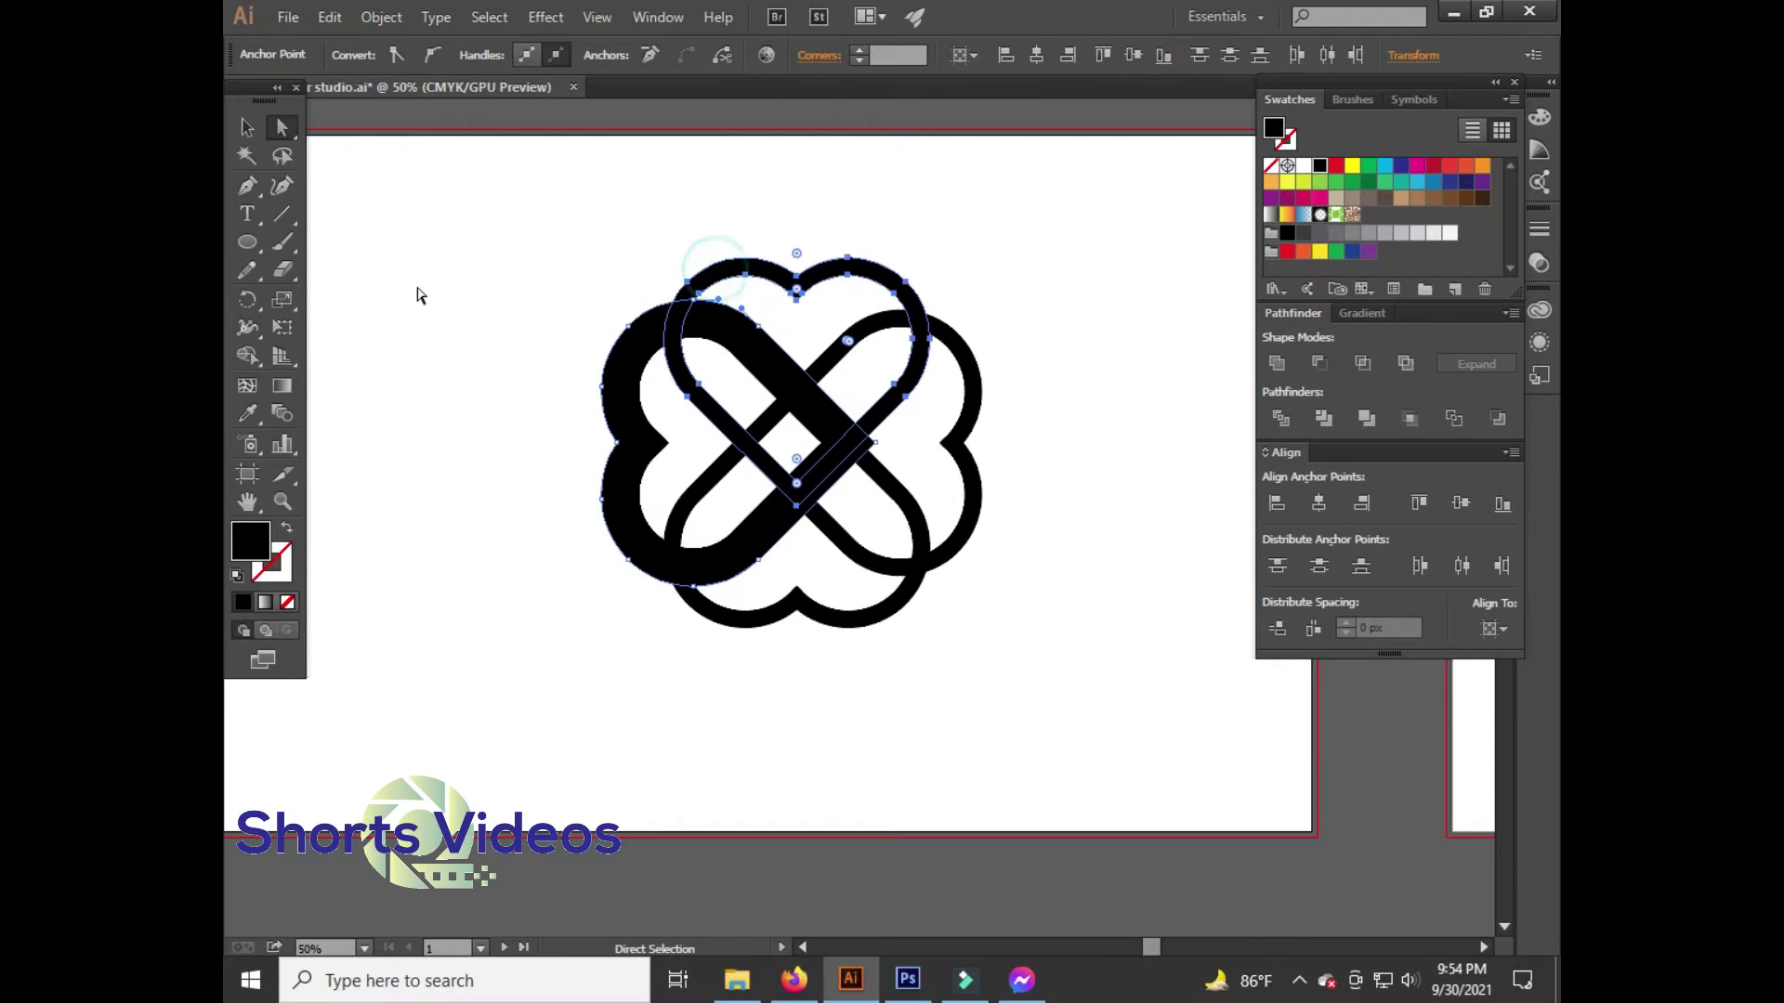
key(ctrl+z)
drag(709, 366, 597, 226)
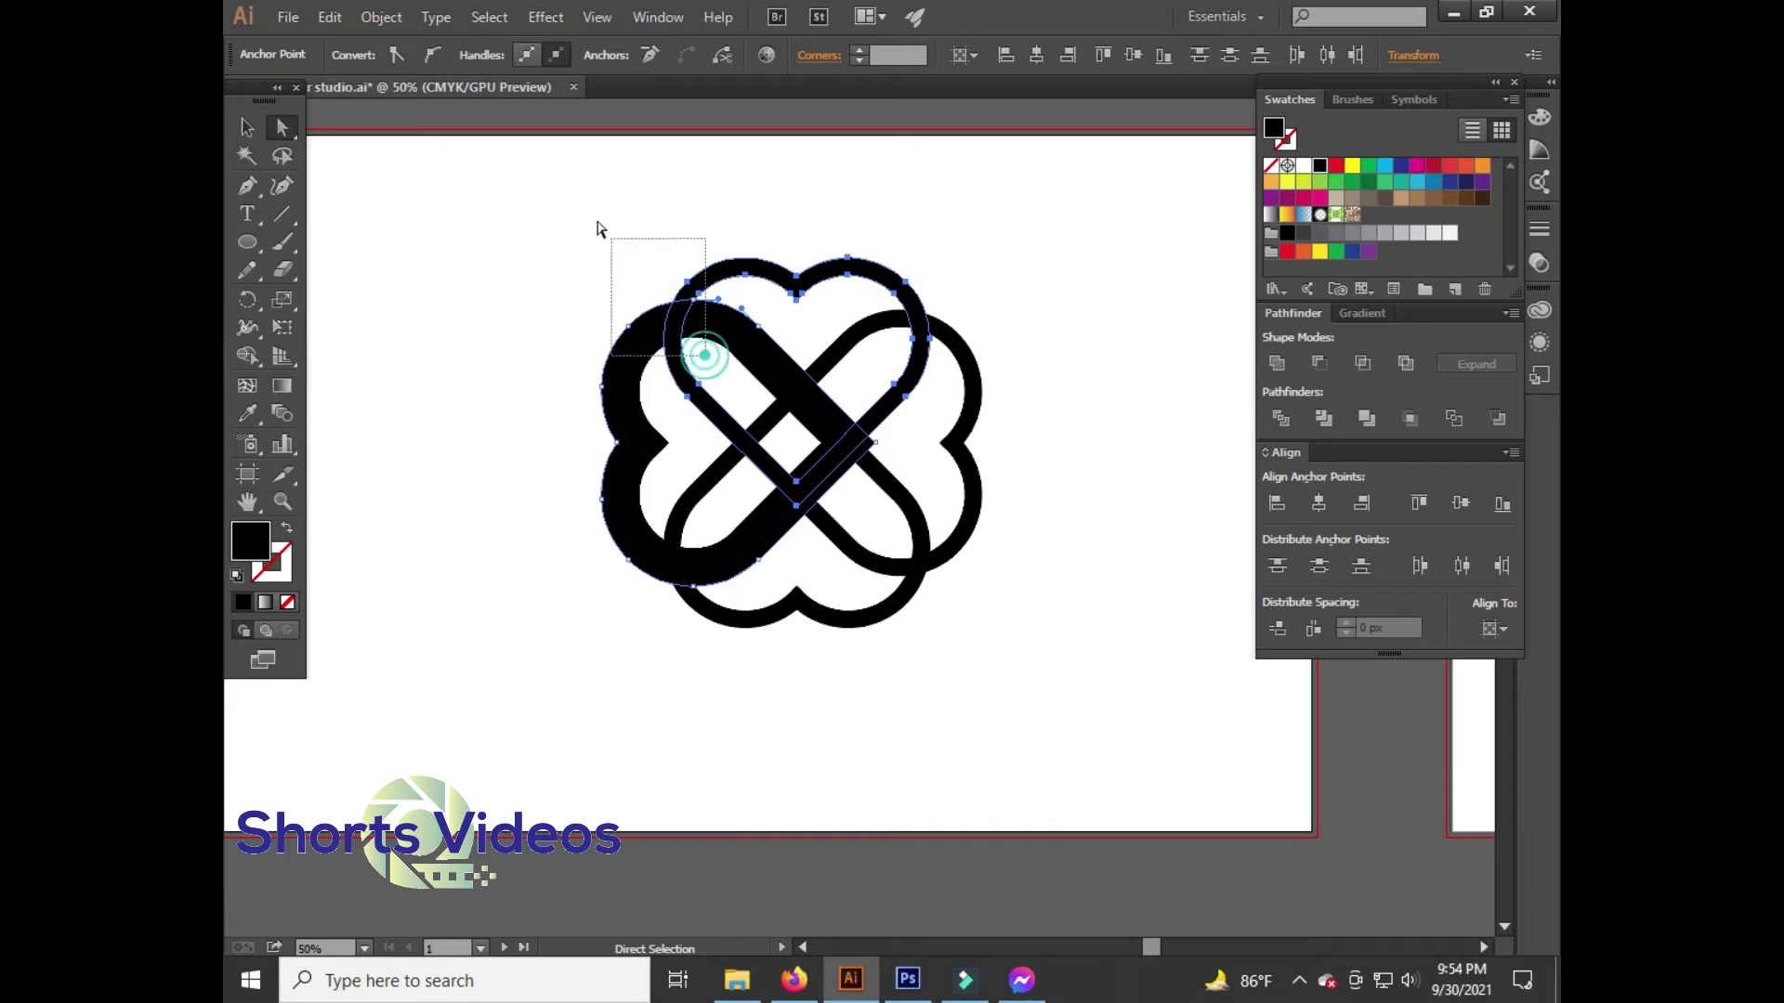
click(247, 355)
scroll(655, 271, up, 1)
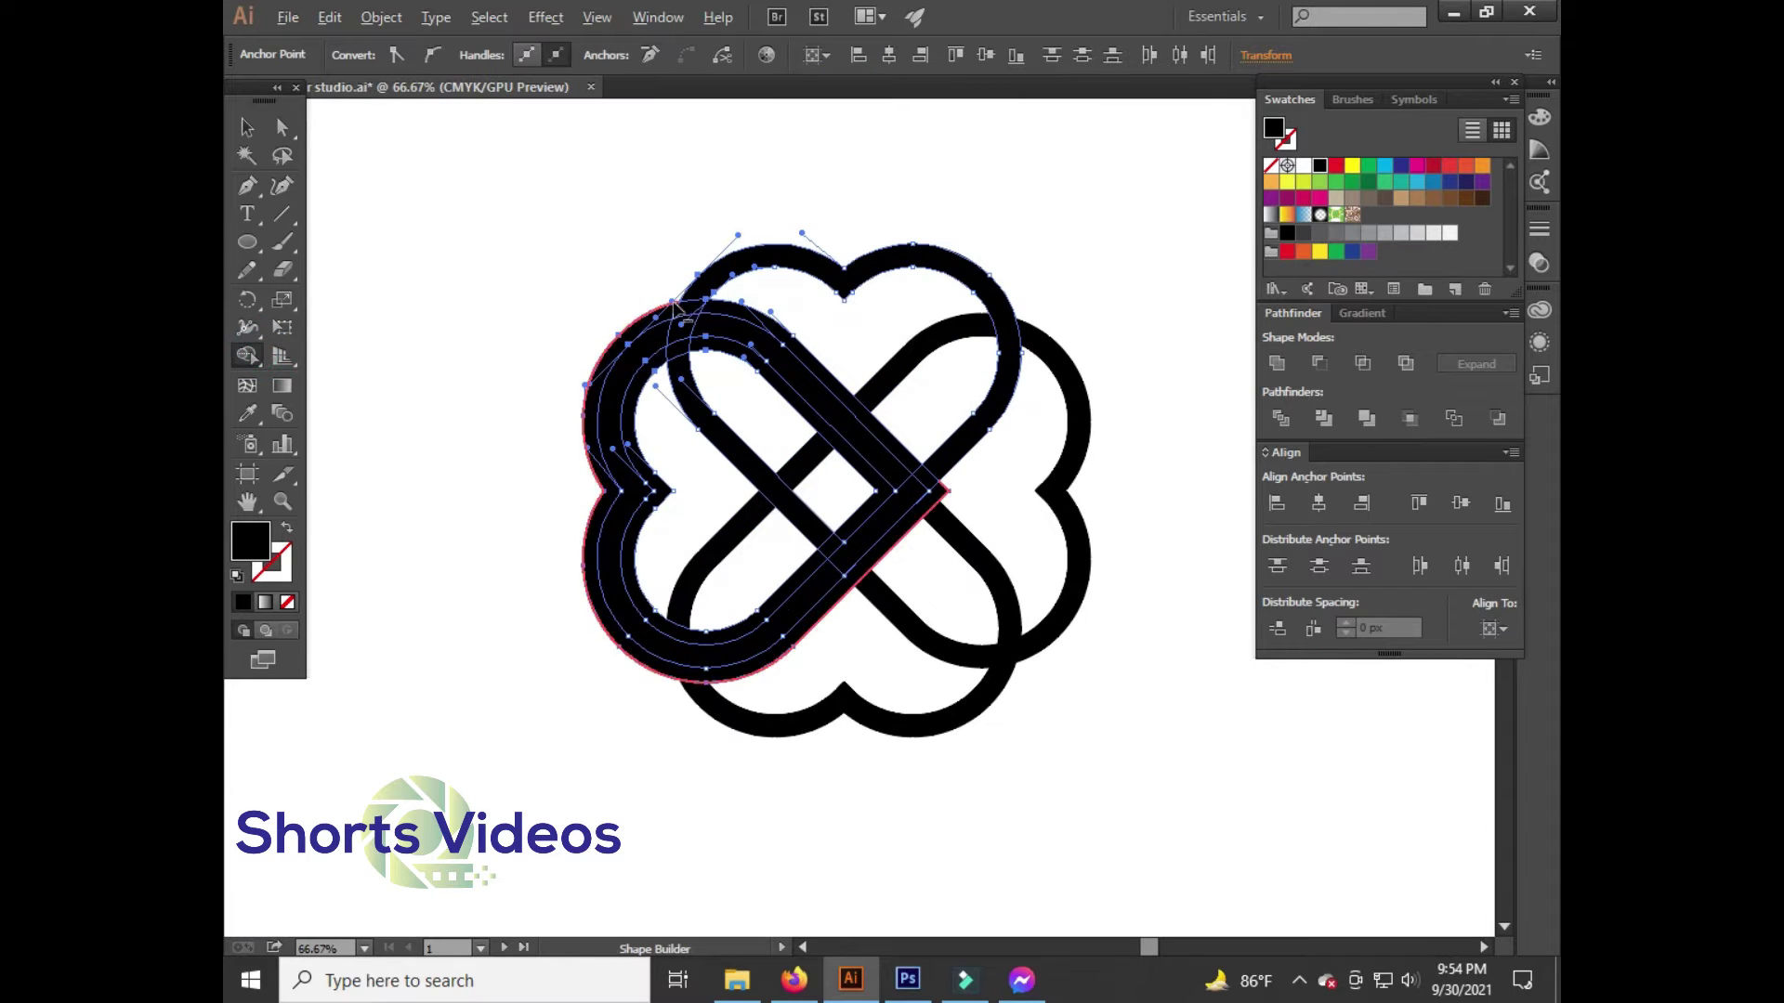
click(689, 307)
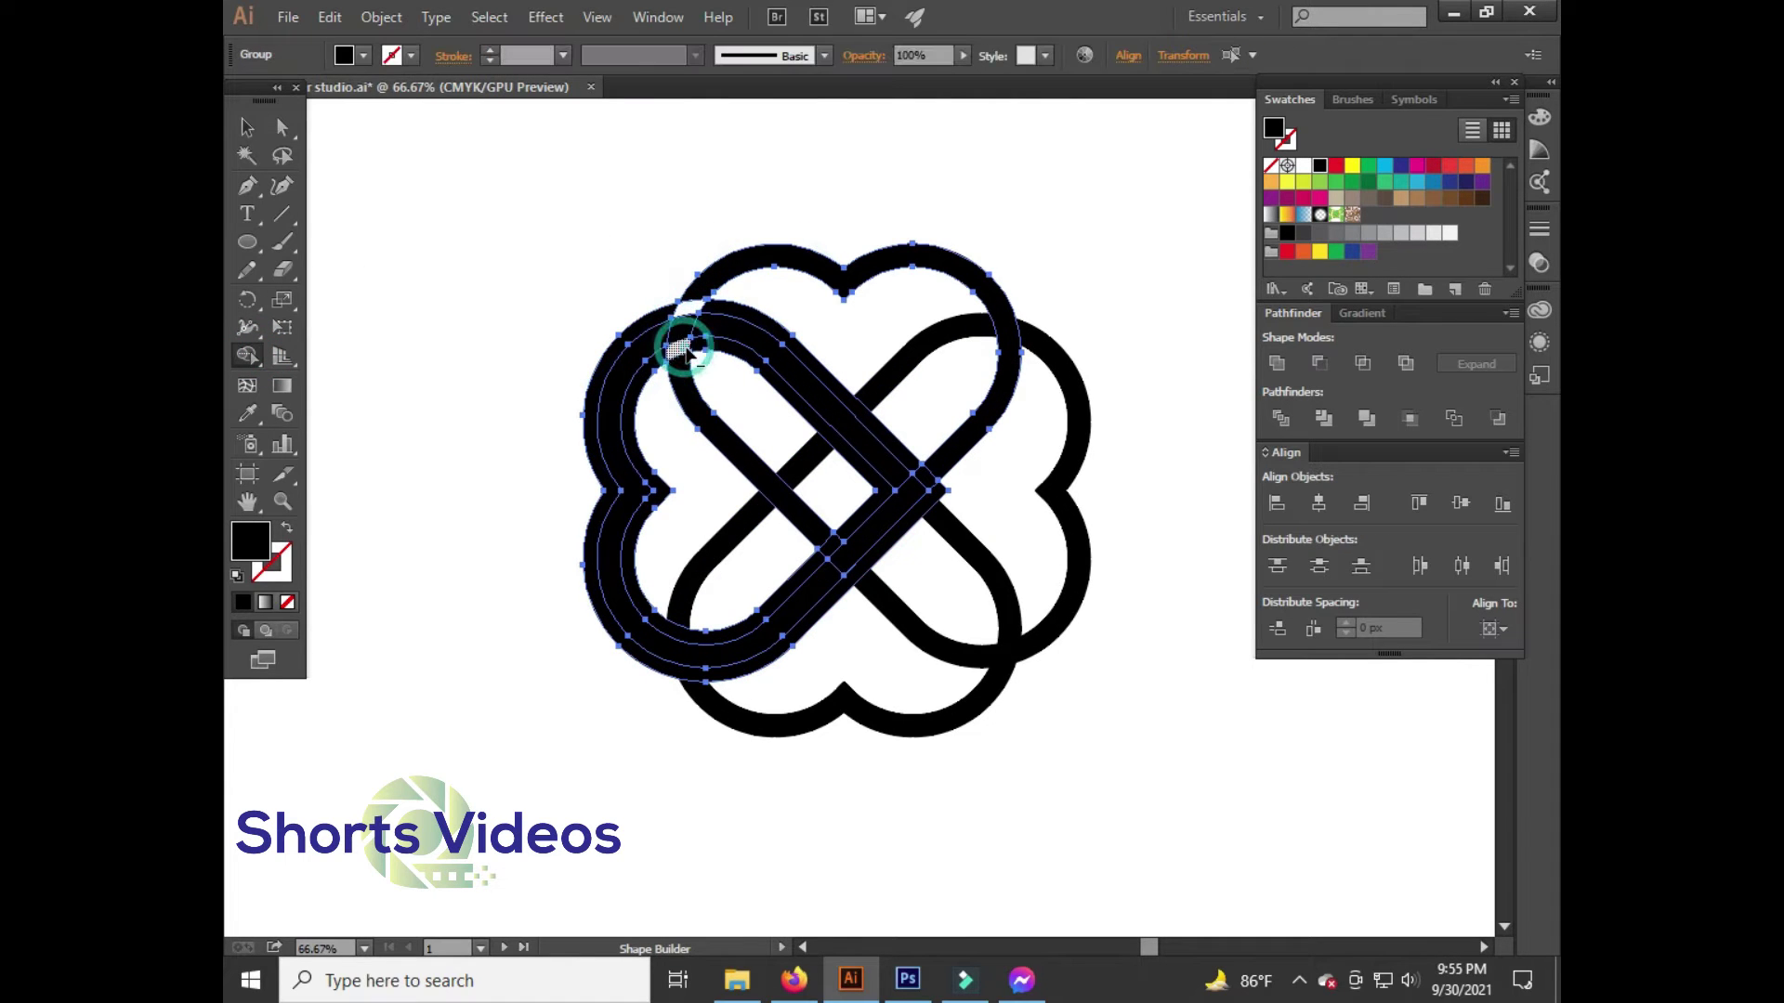
Delete the filled left-heart shape with Direct Selection
click(284, 130)
click(457, 159)
click(655, 306)
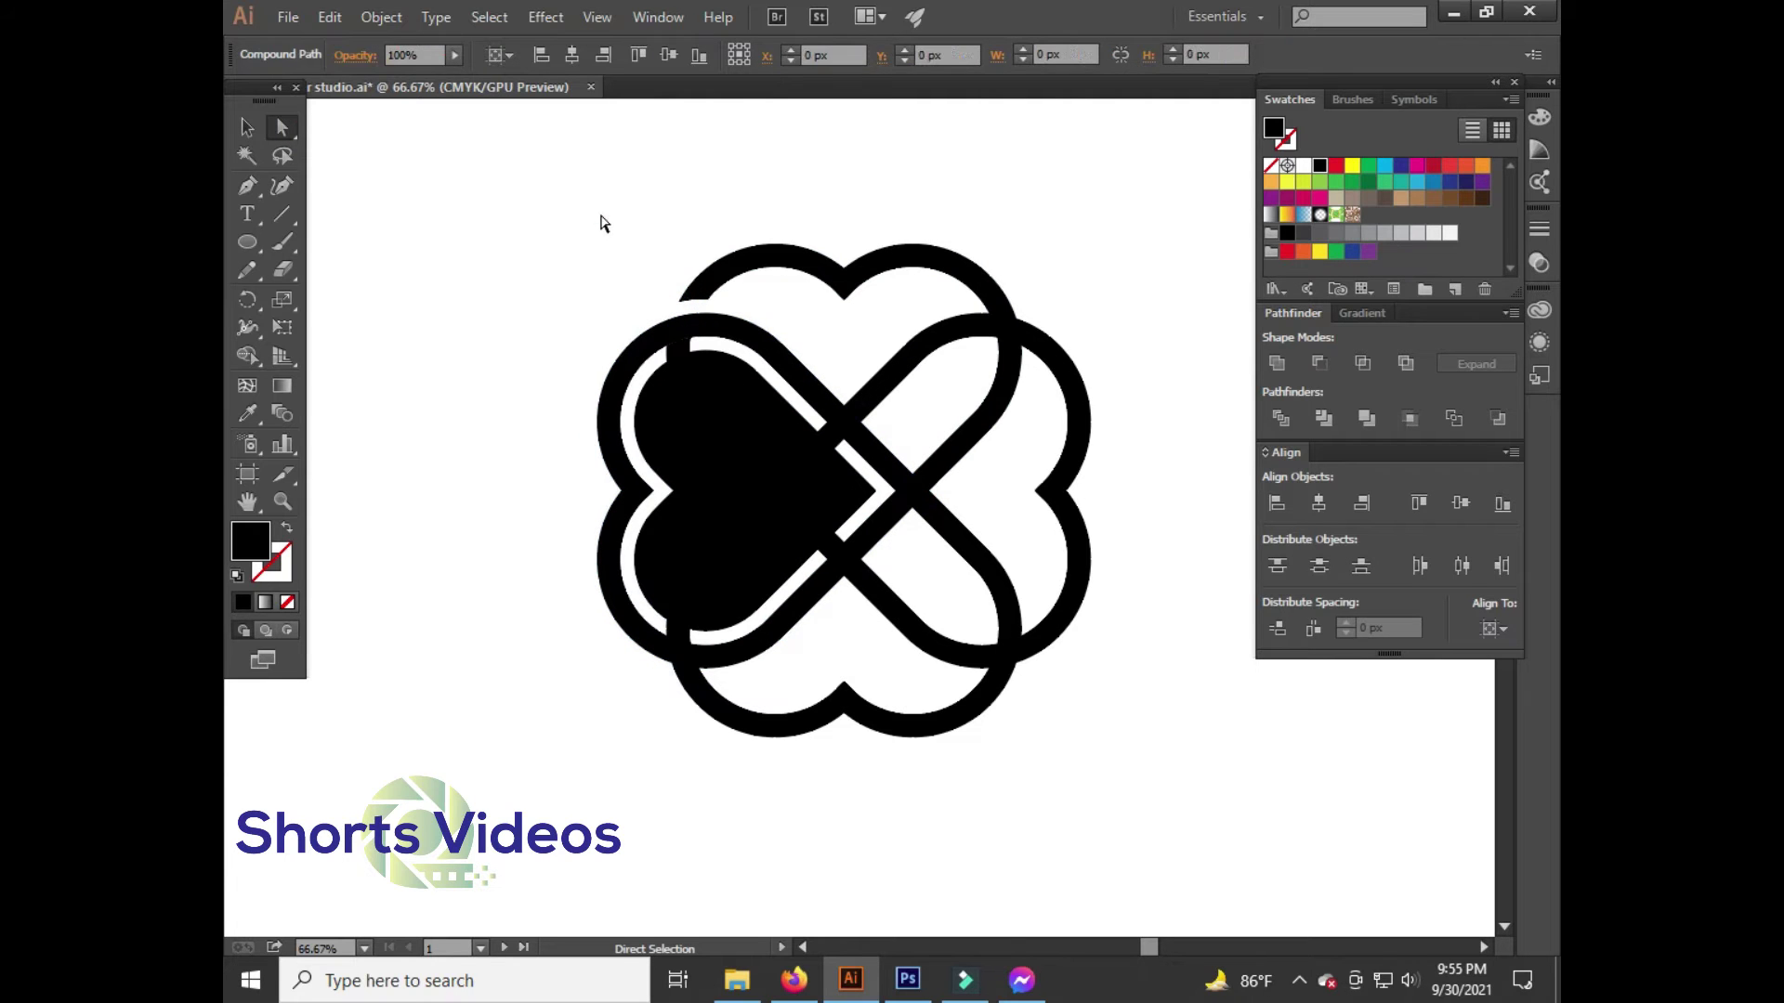
click(727, 424)
key(Delete)
Offset the top heart path by 18 px
click(480, 270)
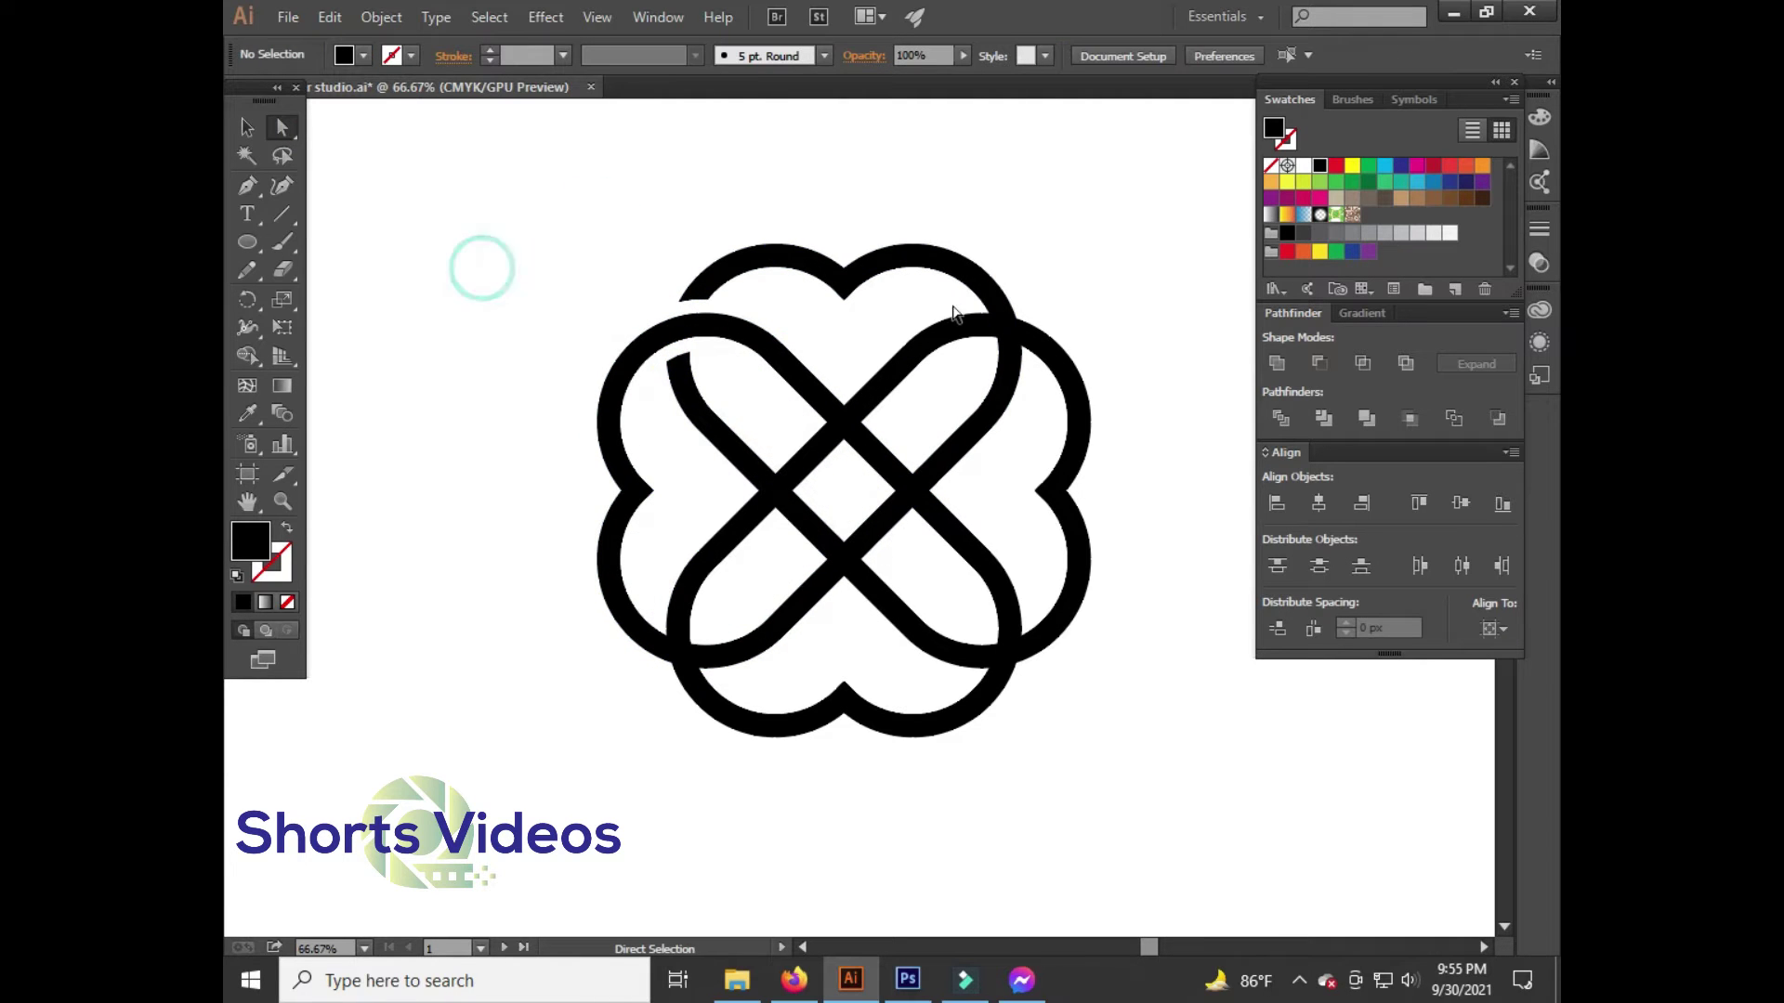
click(1011, 294)
click(381, 16)
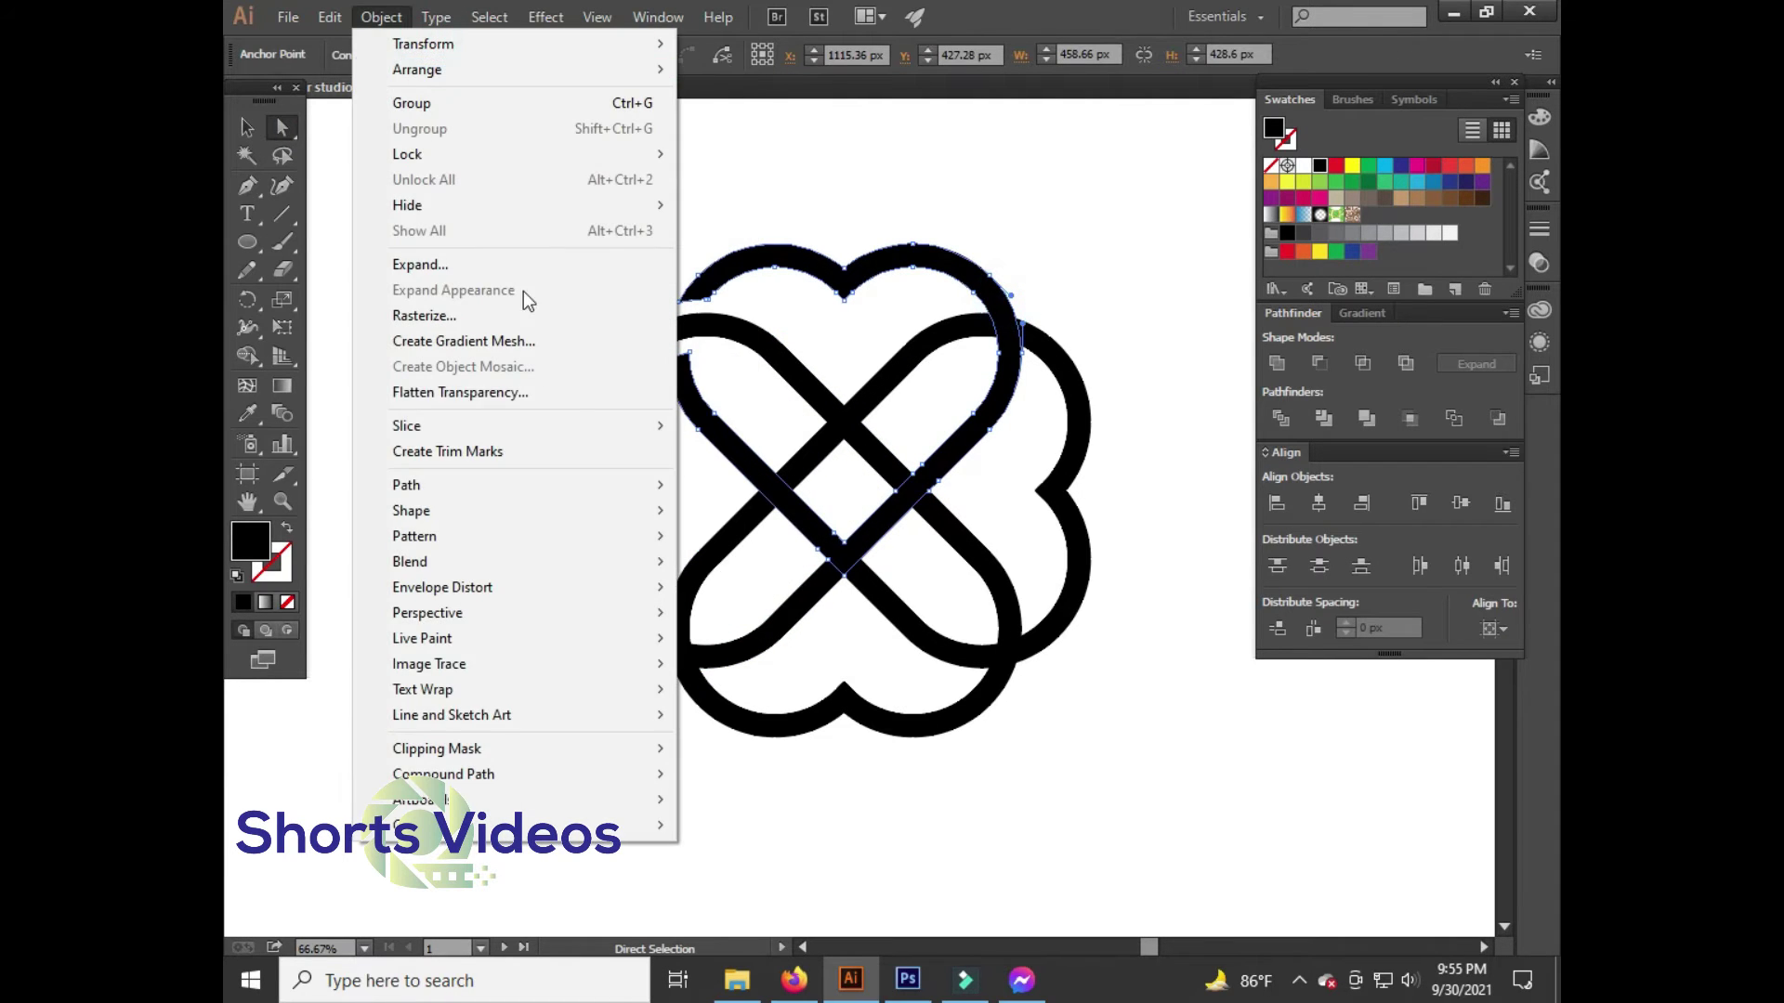
click(743, 562)
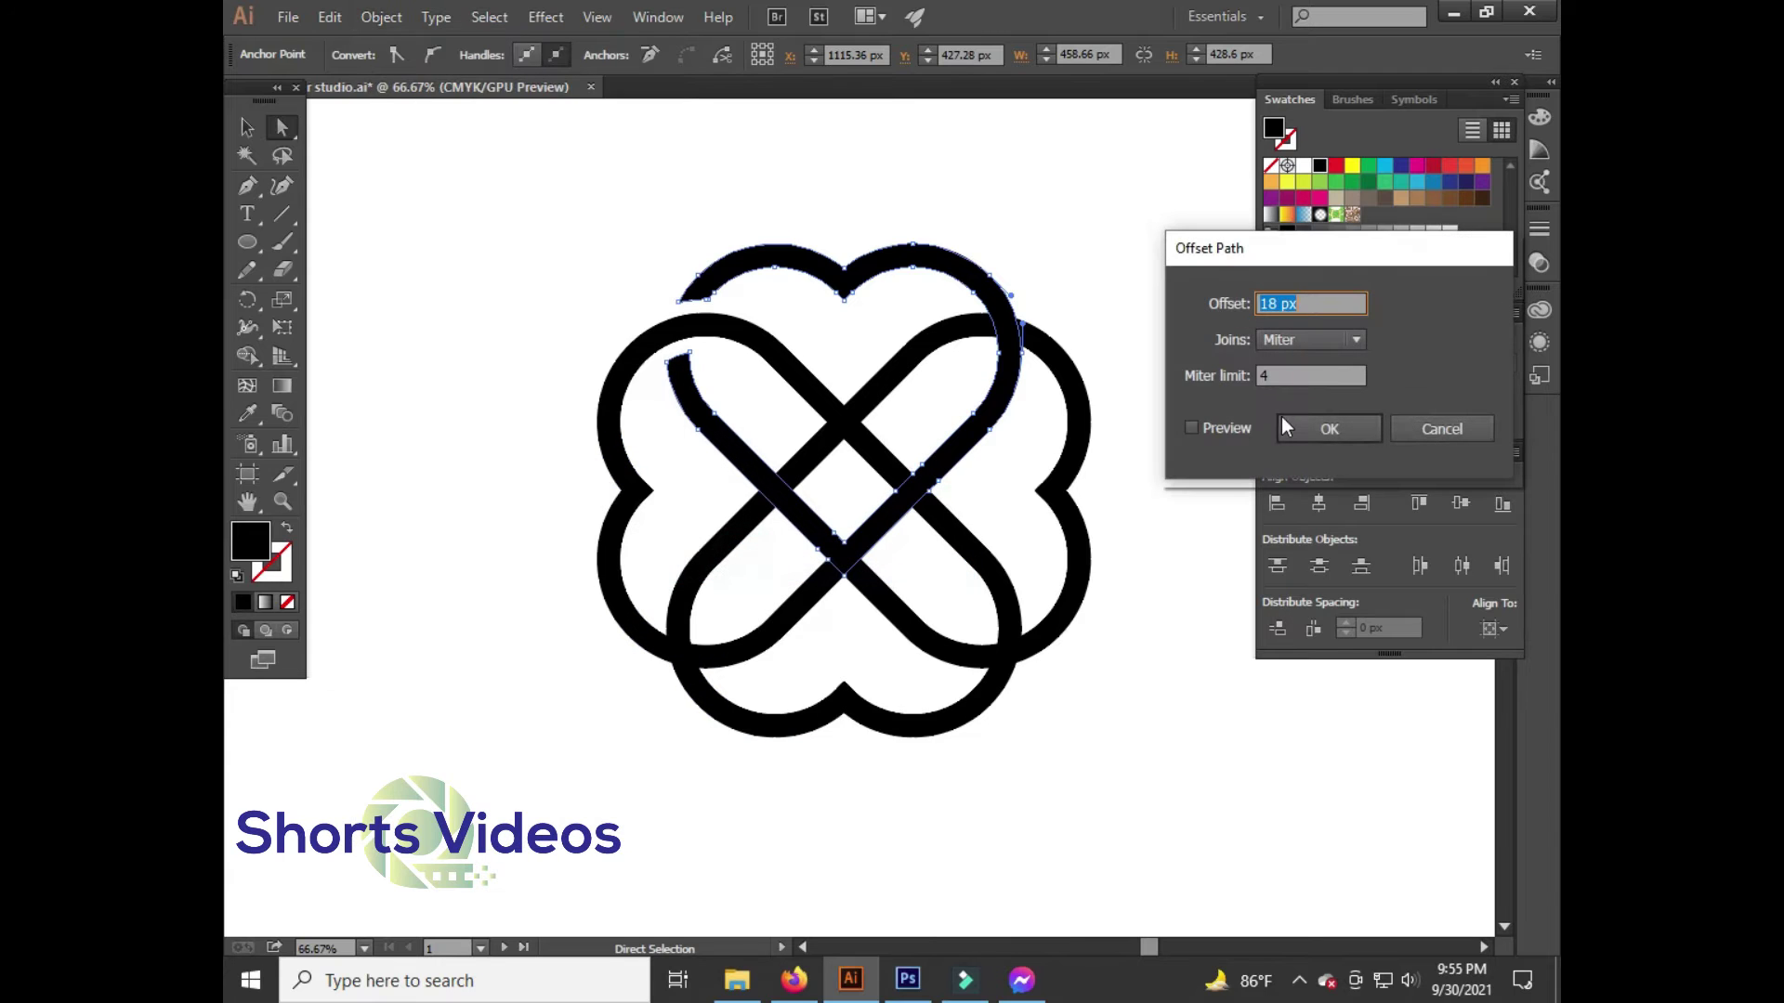
click(1310, 429)
Merge the top-right overlap region with the Shape Builder
drag(1150, 405, 936, 316)
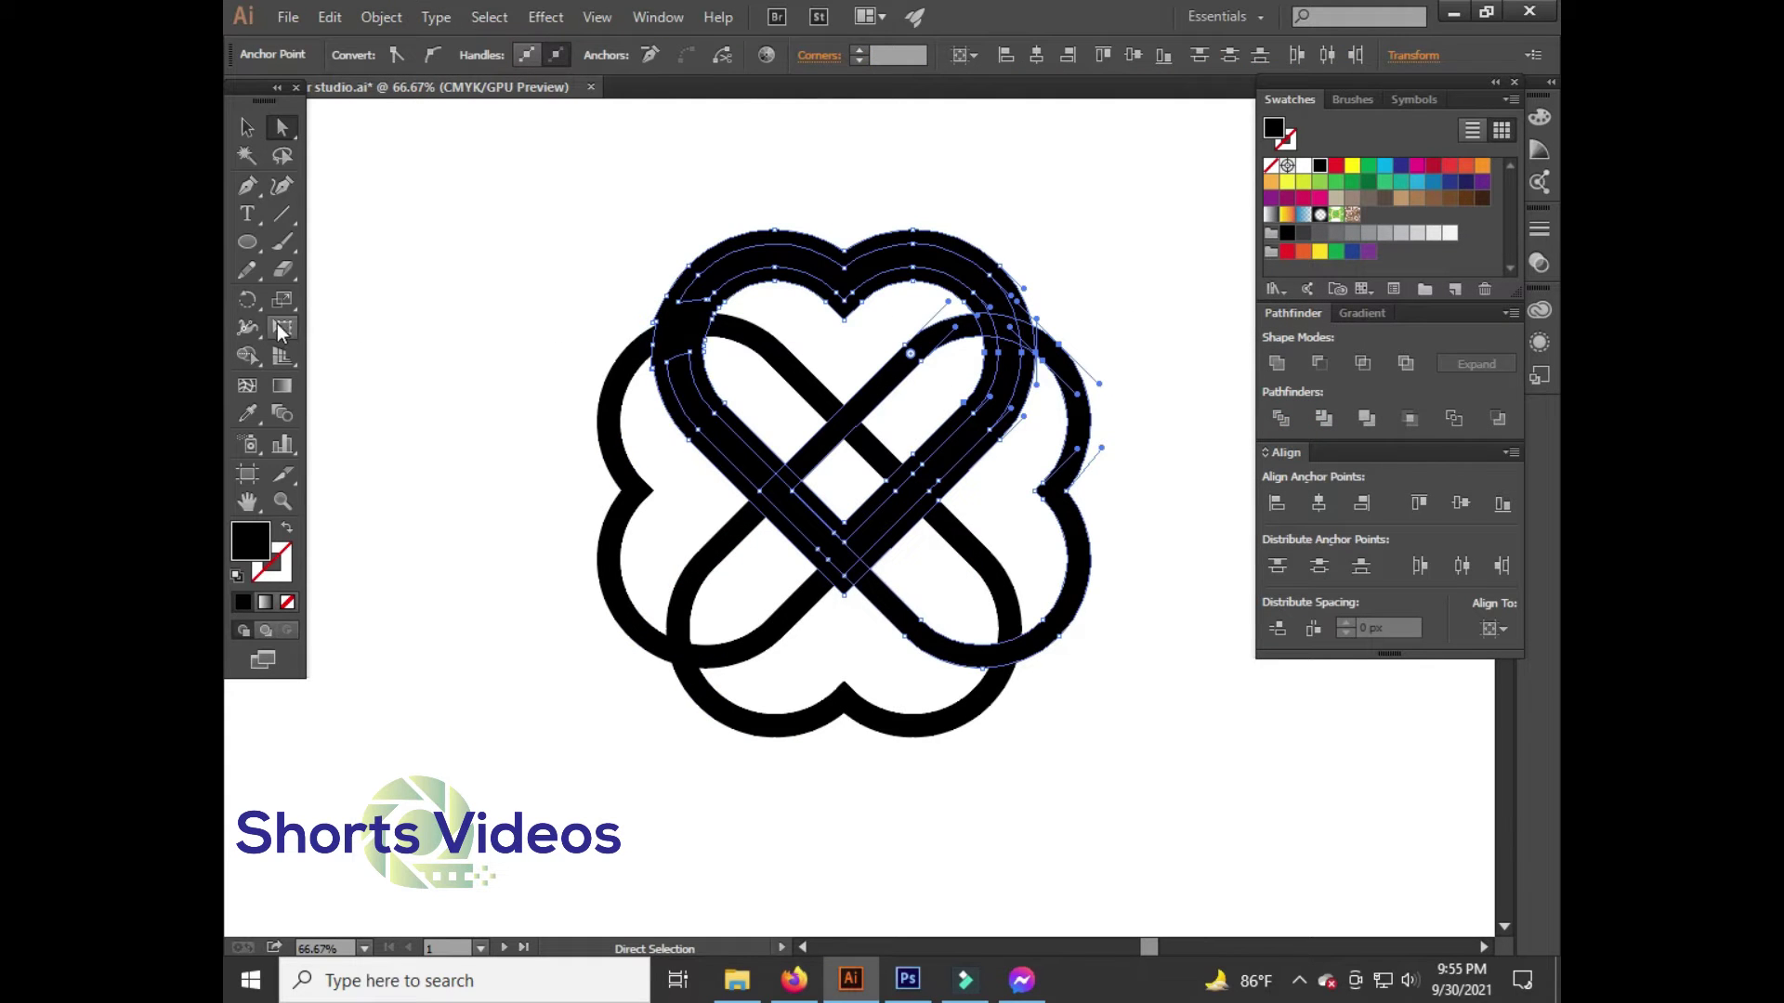
click(248, 355)
click(988, 327)
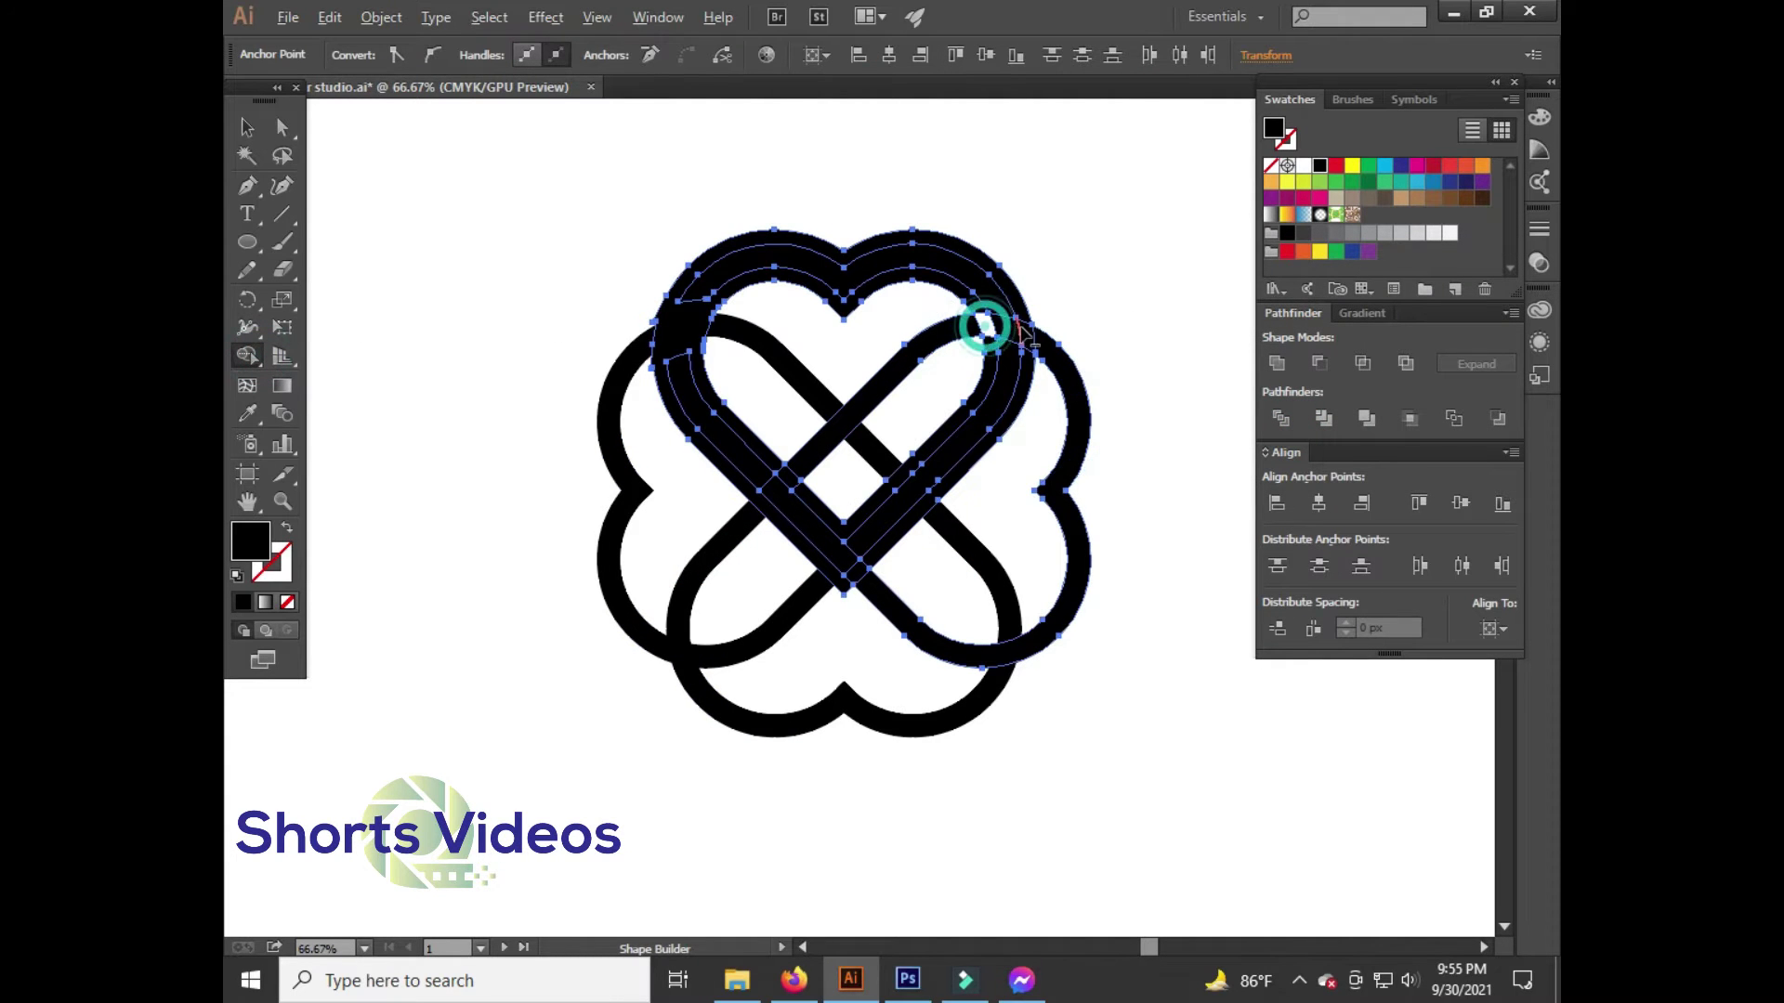
Delete the filled black heart to leave the woven break
click(281, 127)
click(510, 141)
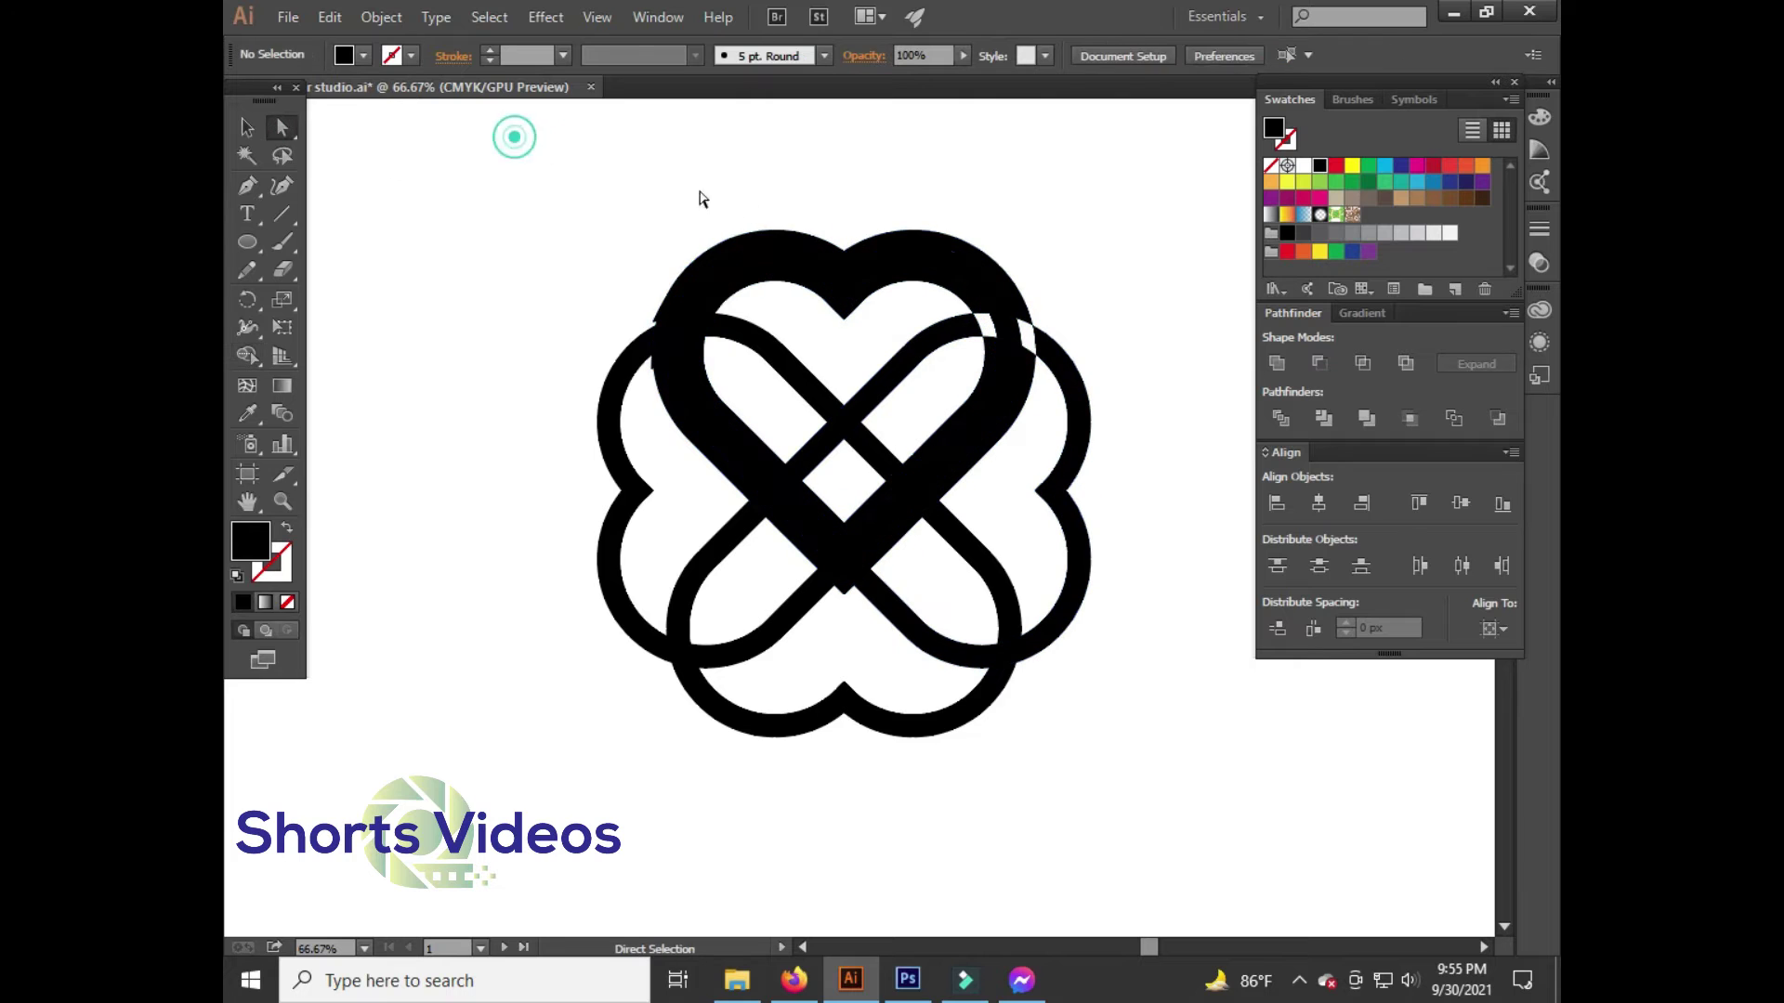
click(762, 184)
click(824, 338)
key(Delete)
click(836, 175)
Offset the right heart path by 18 px
scroll(1011, 438, down, 1)
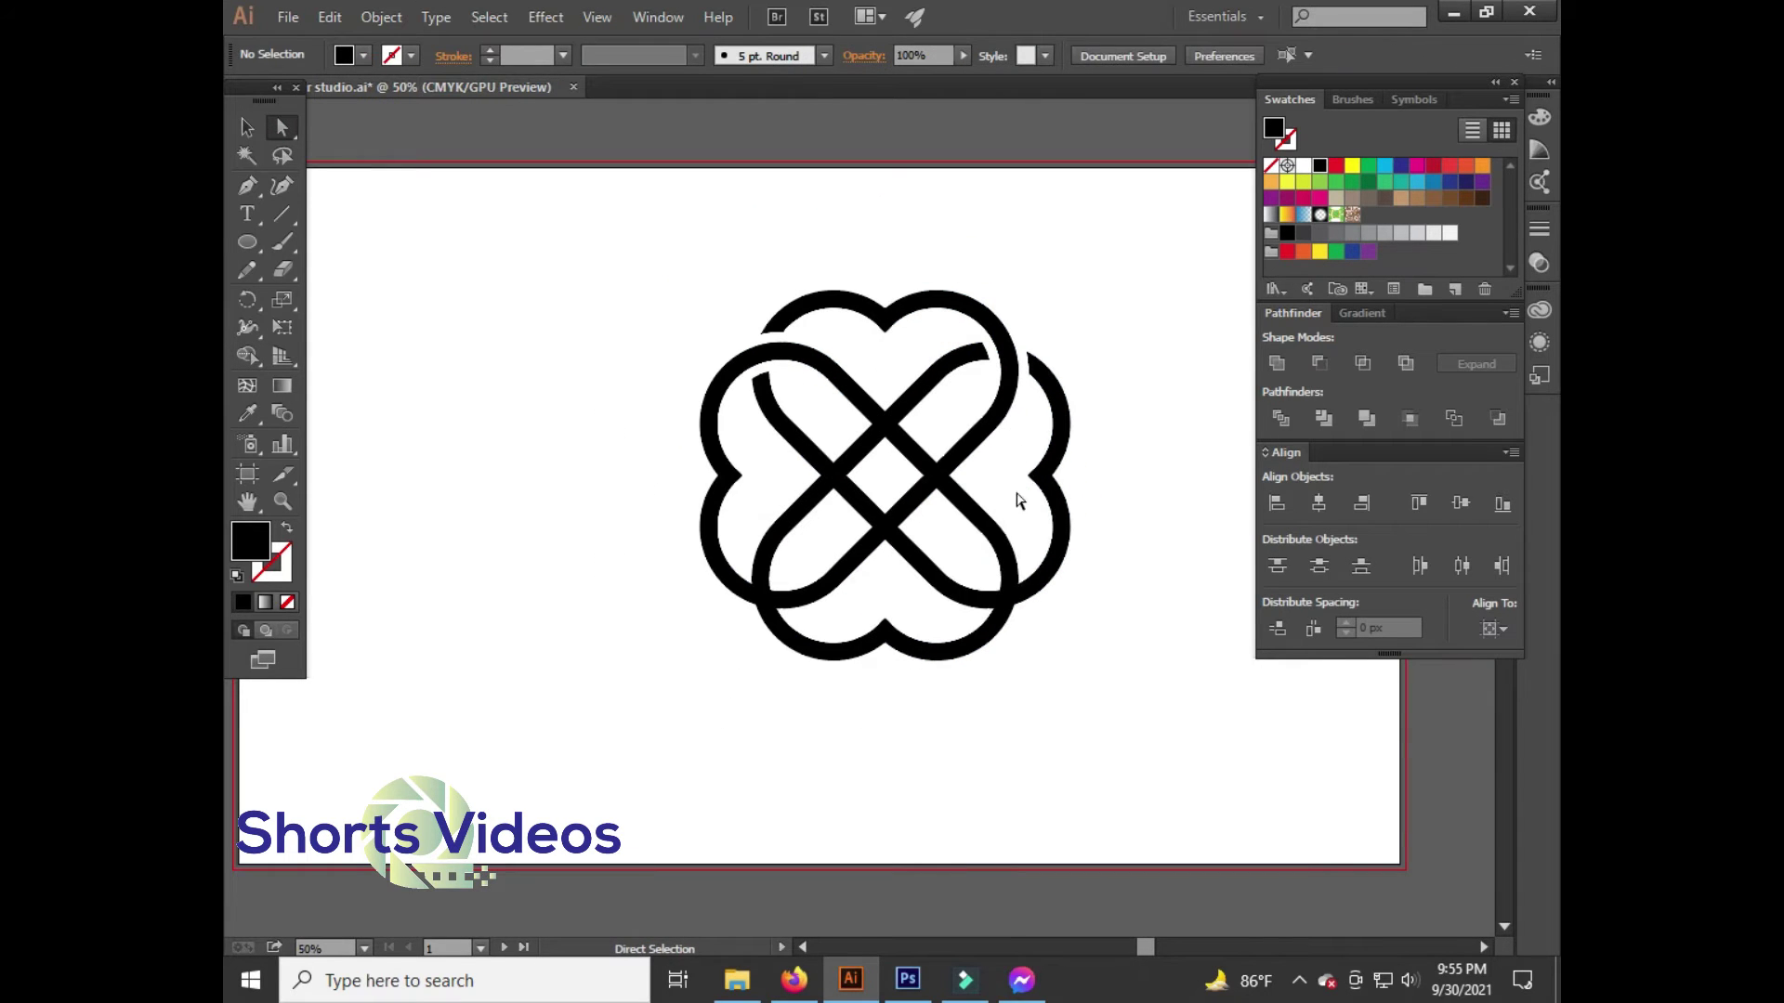
click(989, 595)
click(393, 20)
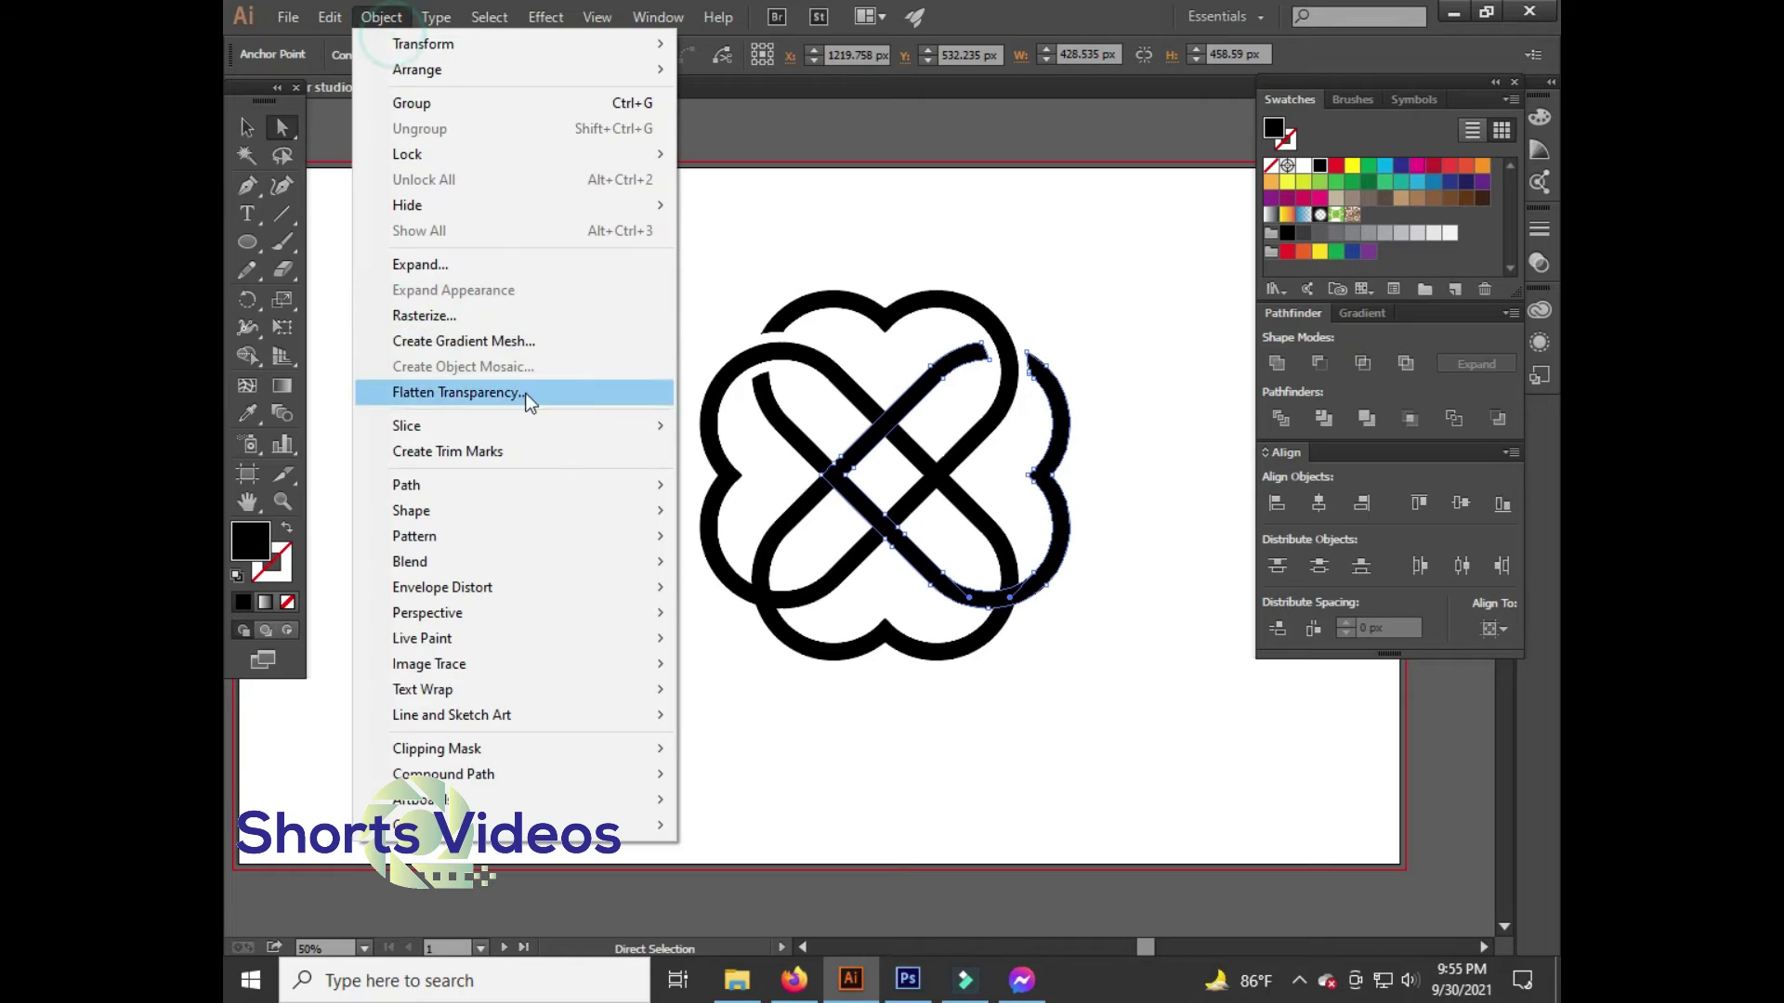
click(751, 567)
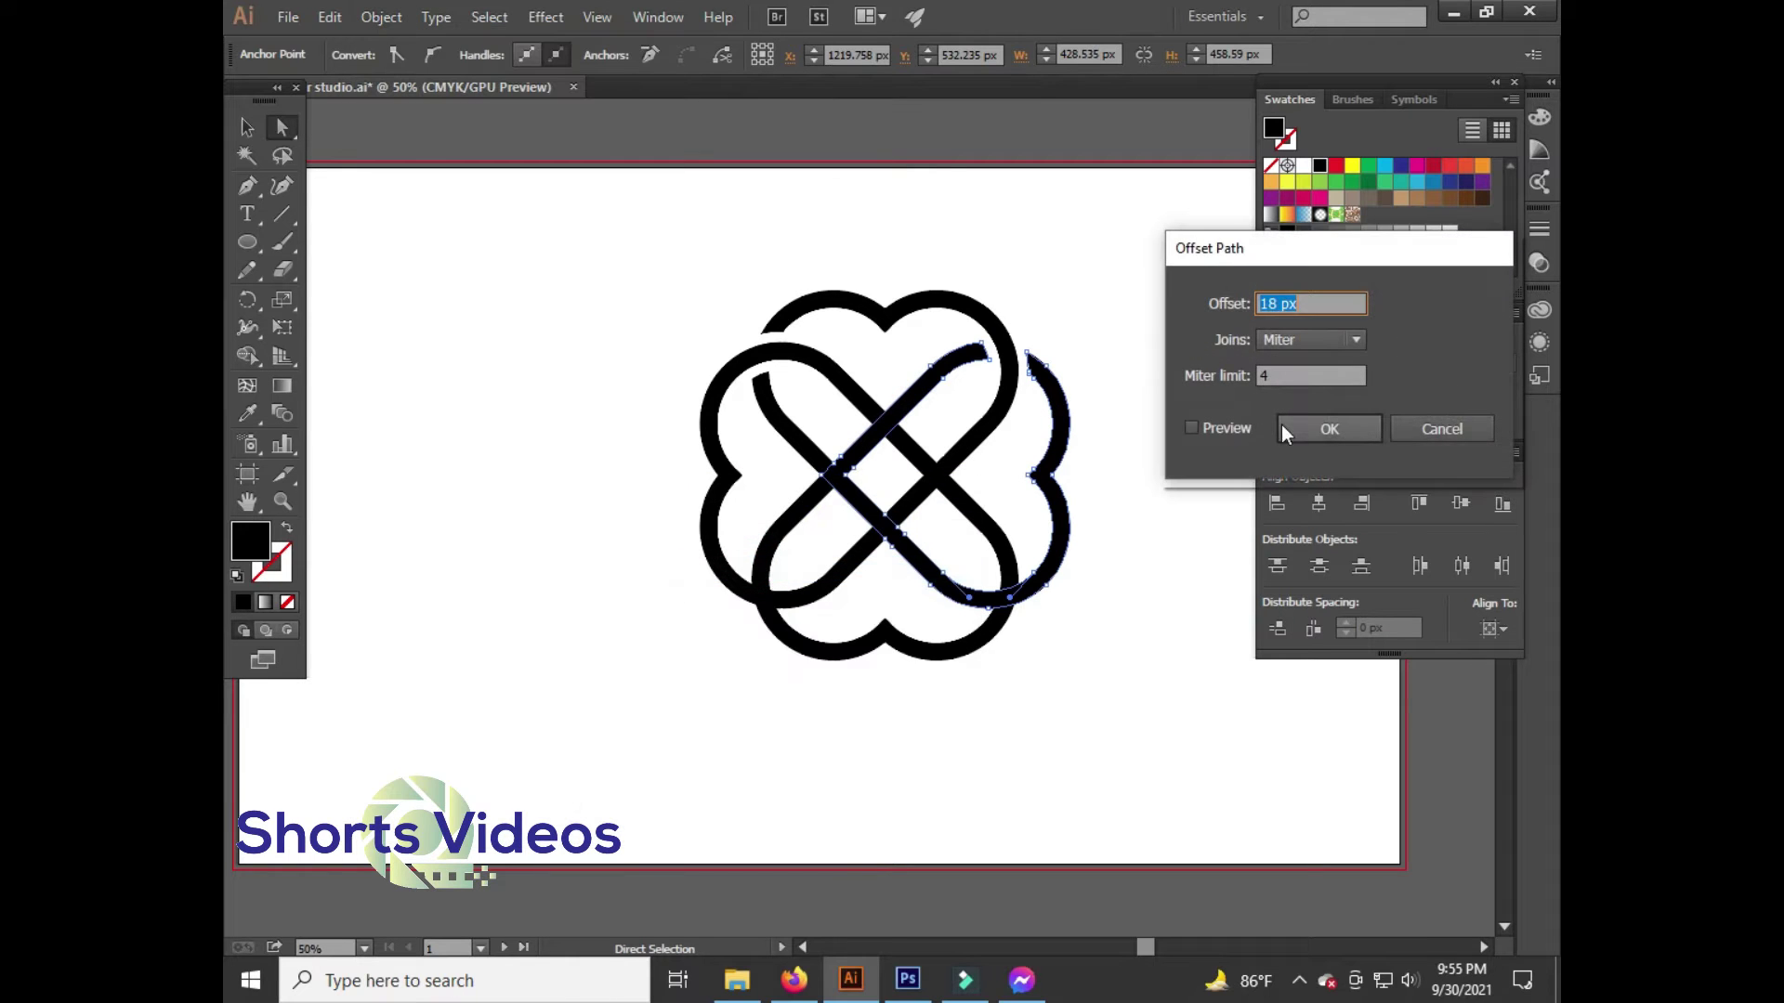
click(1320, 425)
Merge the lower-right overlap where the right heart crosses with the Shape Builder
scroll(1076, 653, up, 1)
drag(1106, 685, 669, 426)
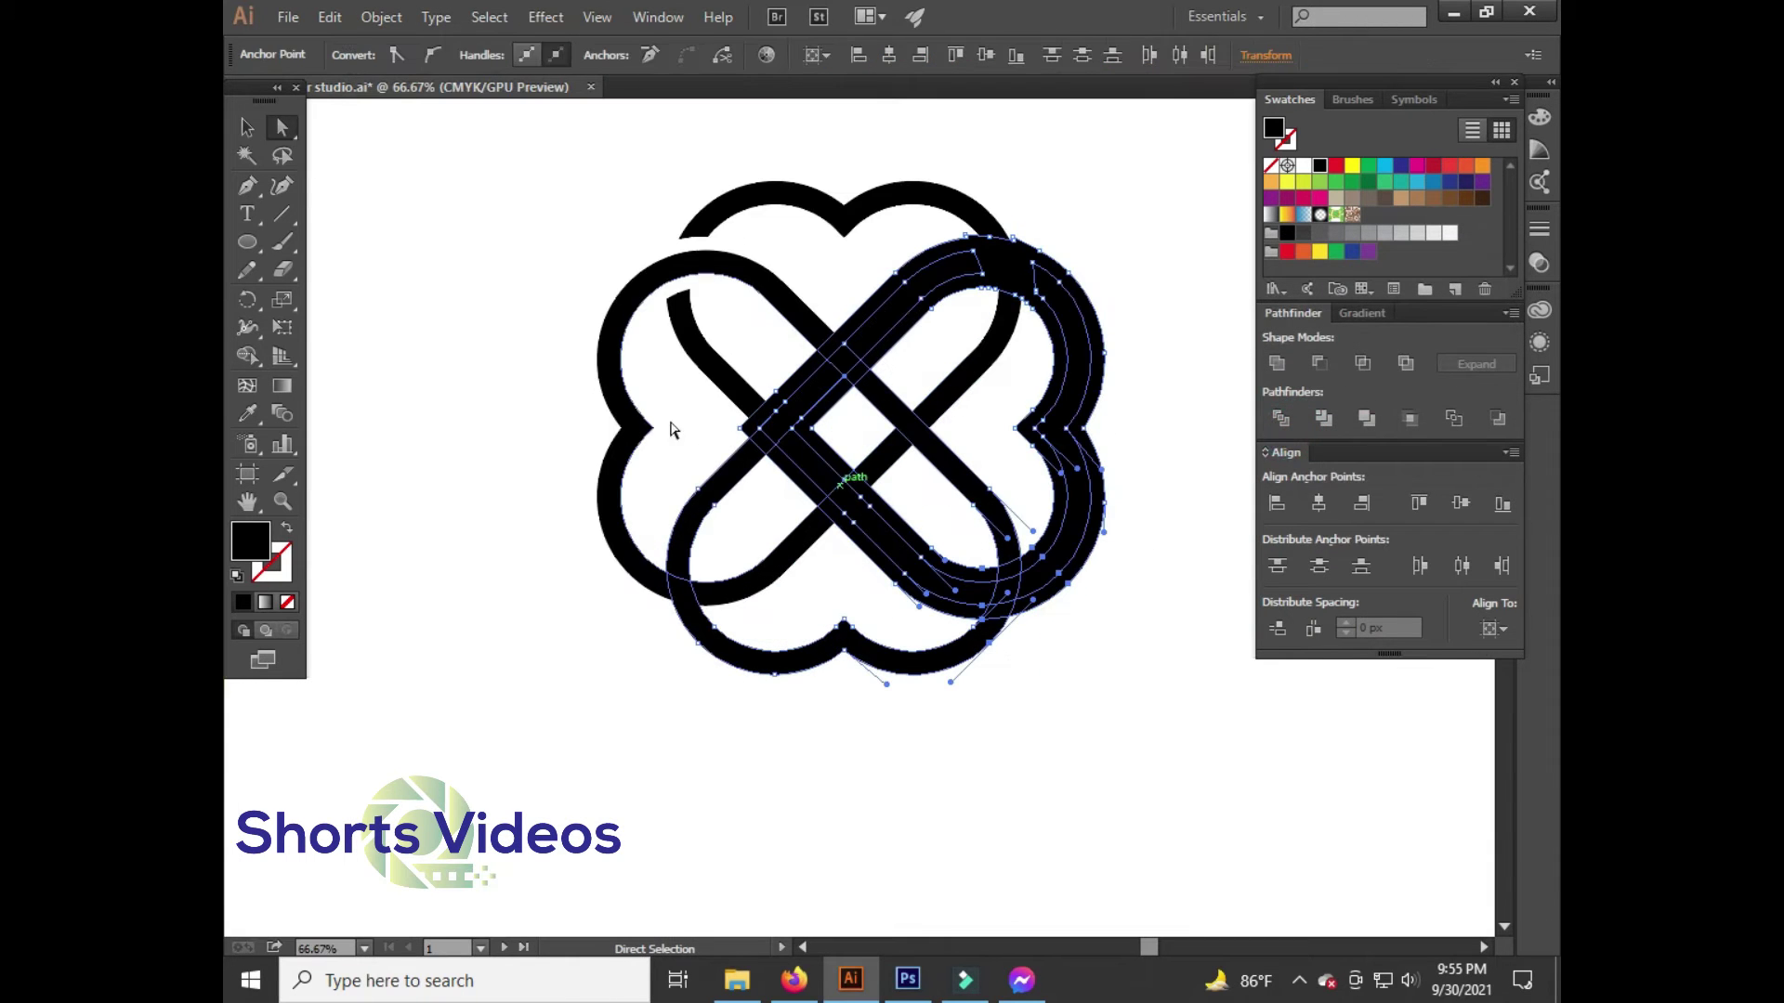
click(264, 361)
click(1003, 614)
Delete the solid black heart shape at the lower-right crossing
click(283, 127)
click(382, 175)
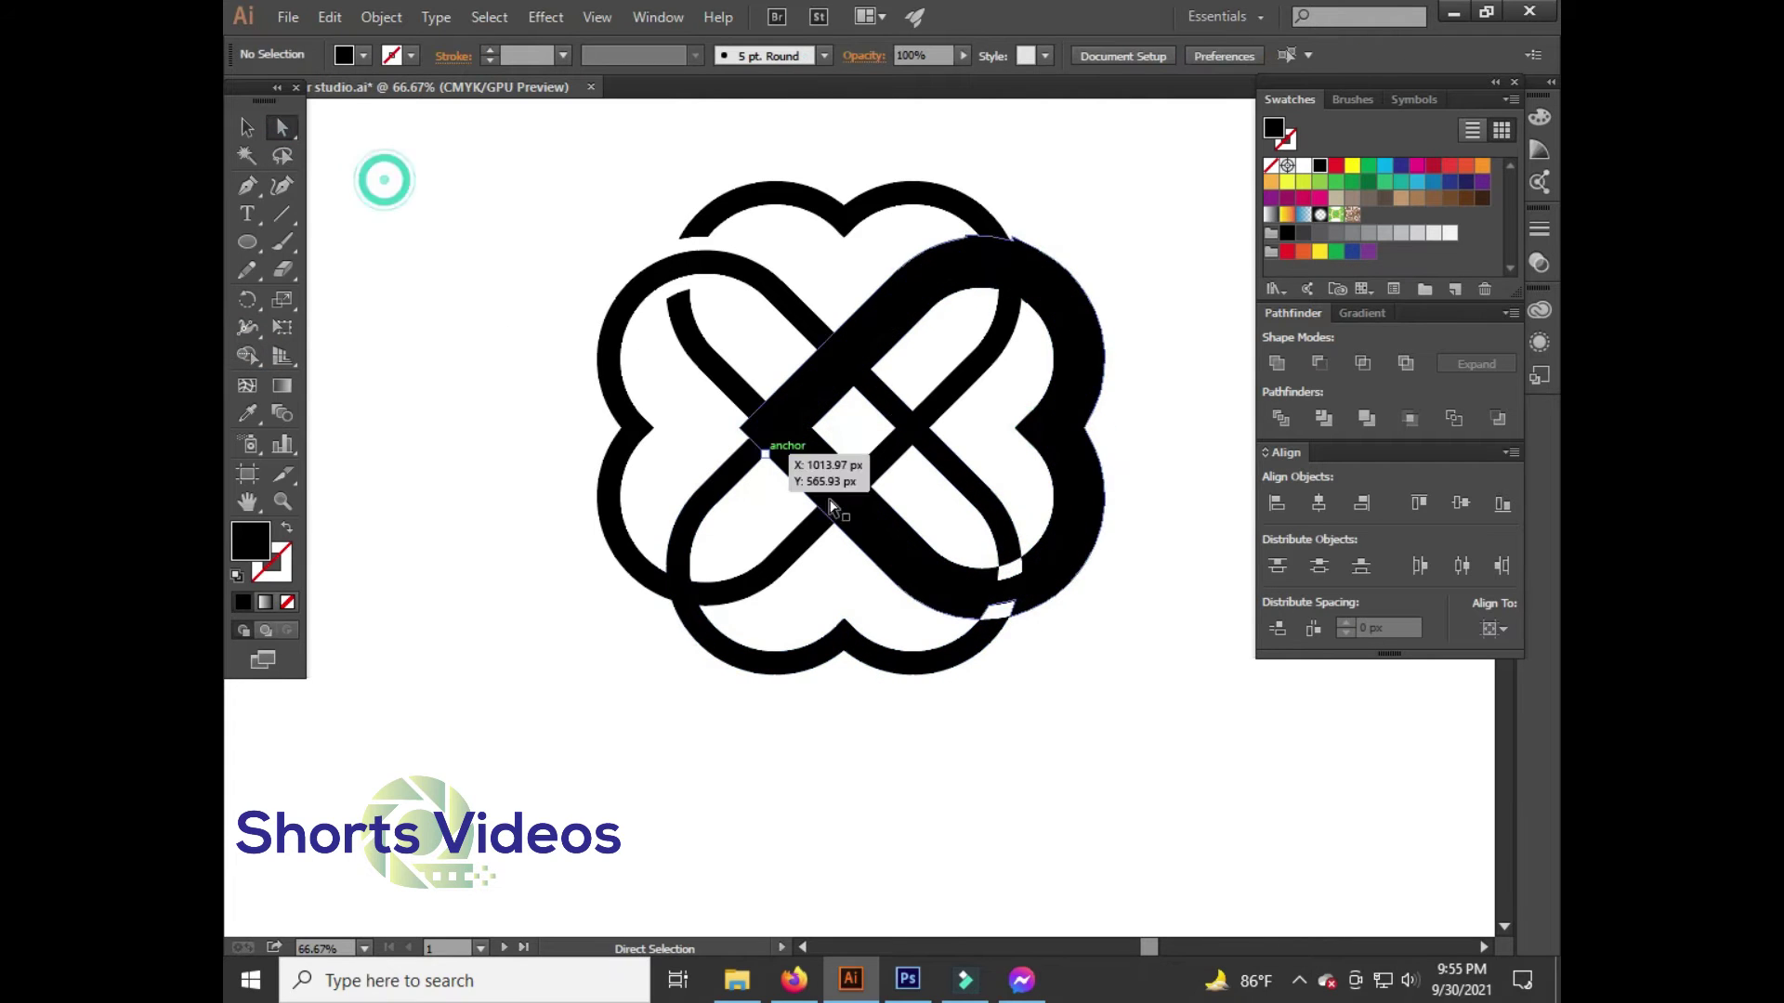
click(916, 530)
click(940, 489)
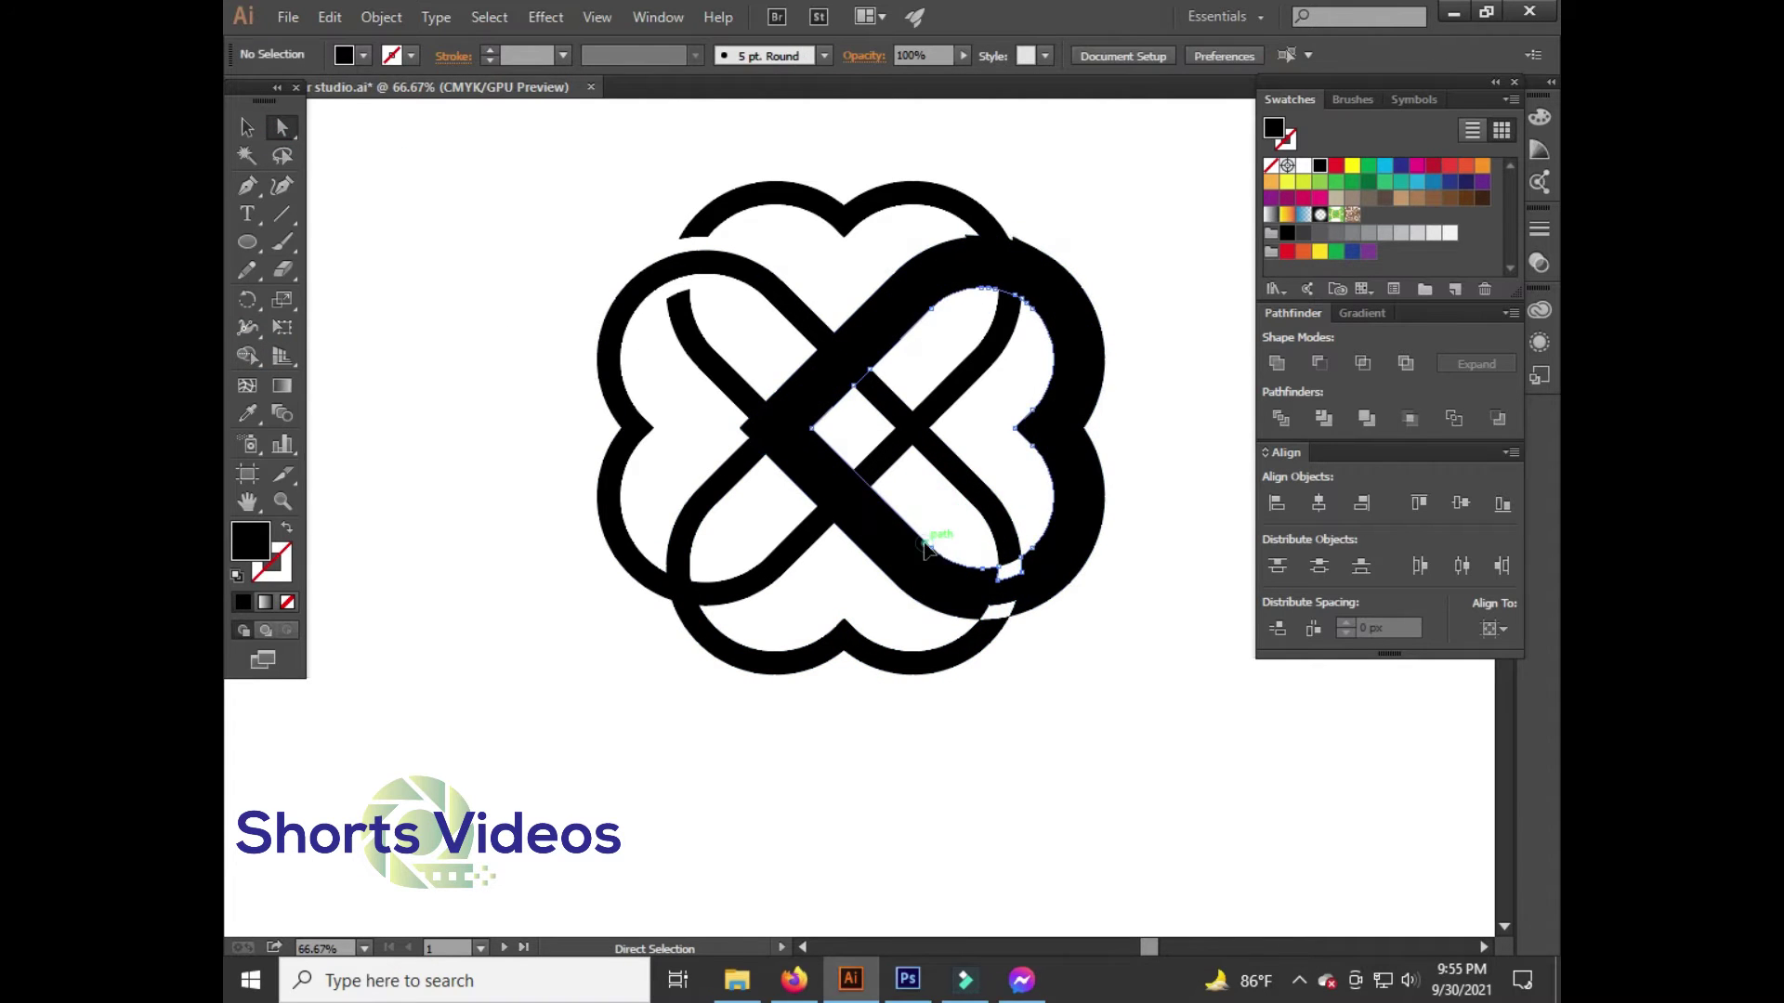
click(929, 517)
key(Delete)
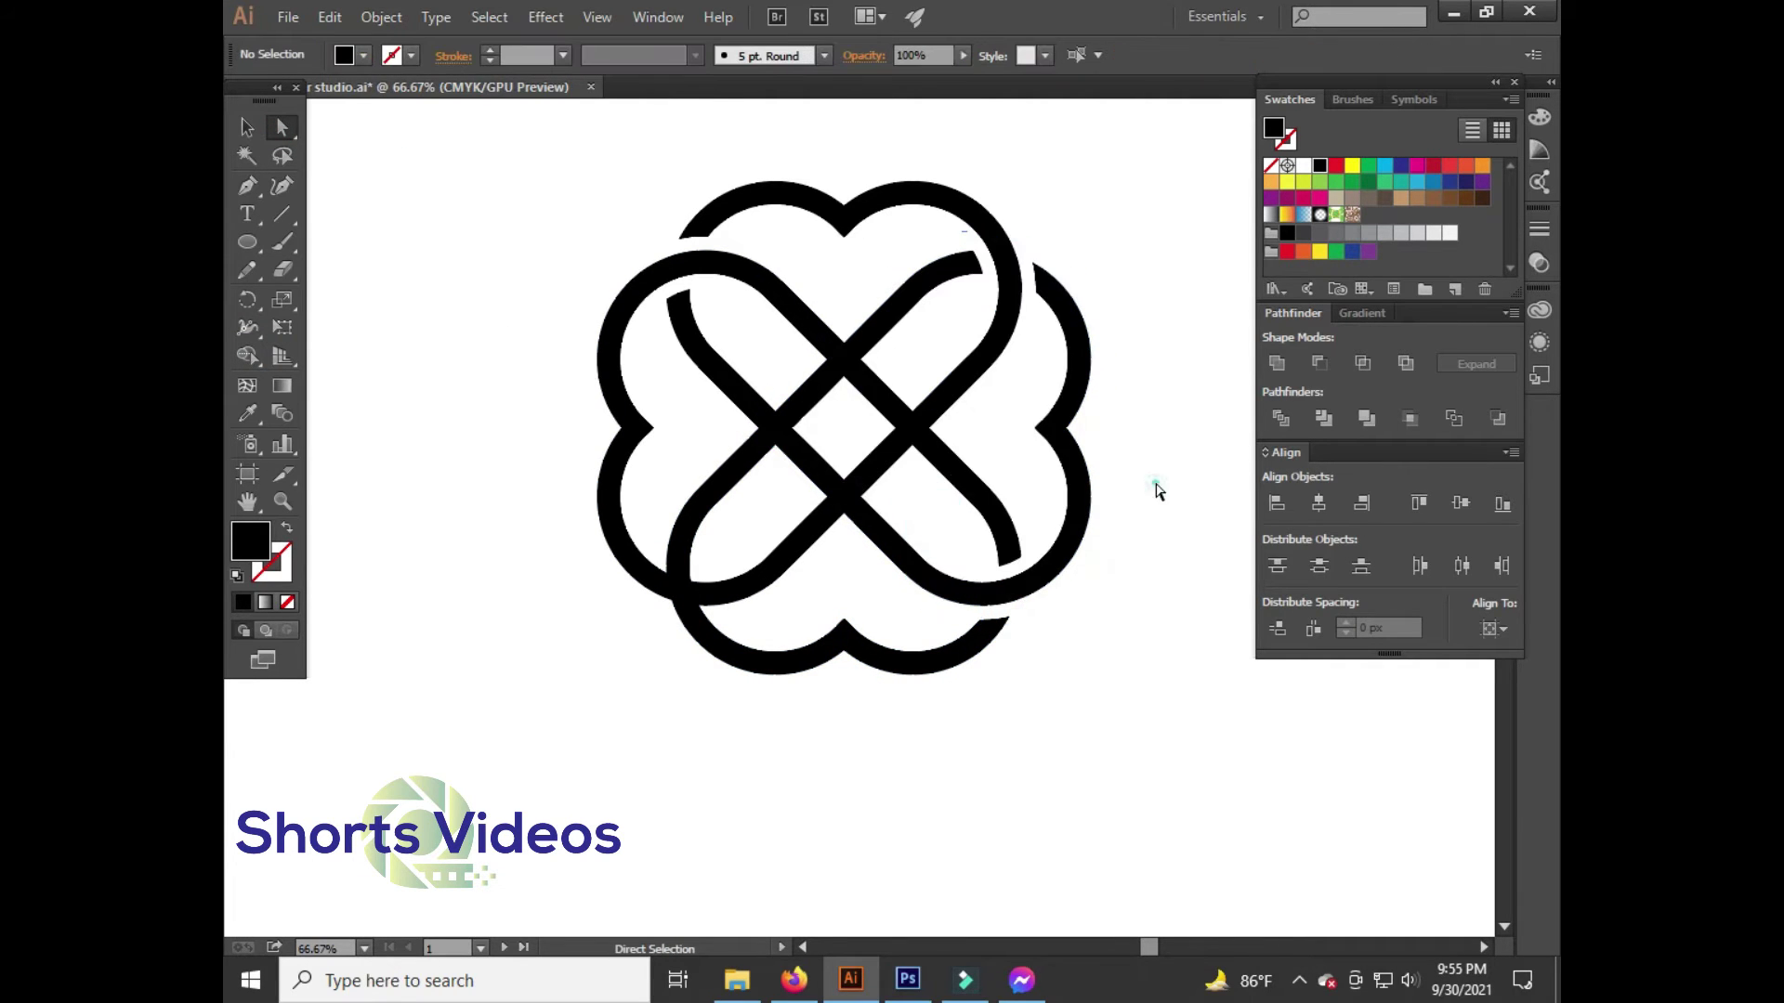
click(689, 536)
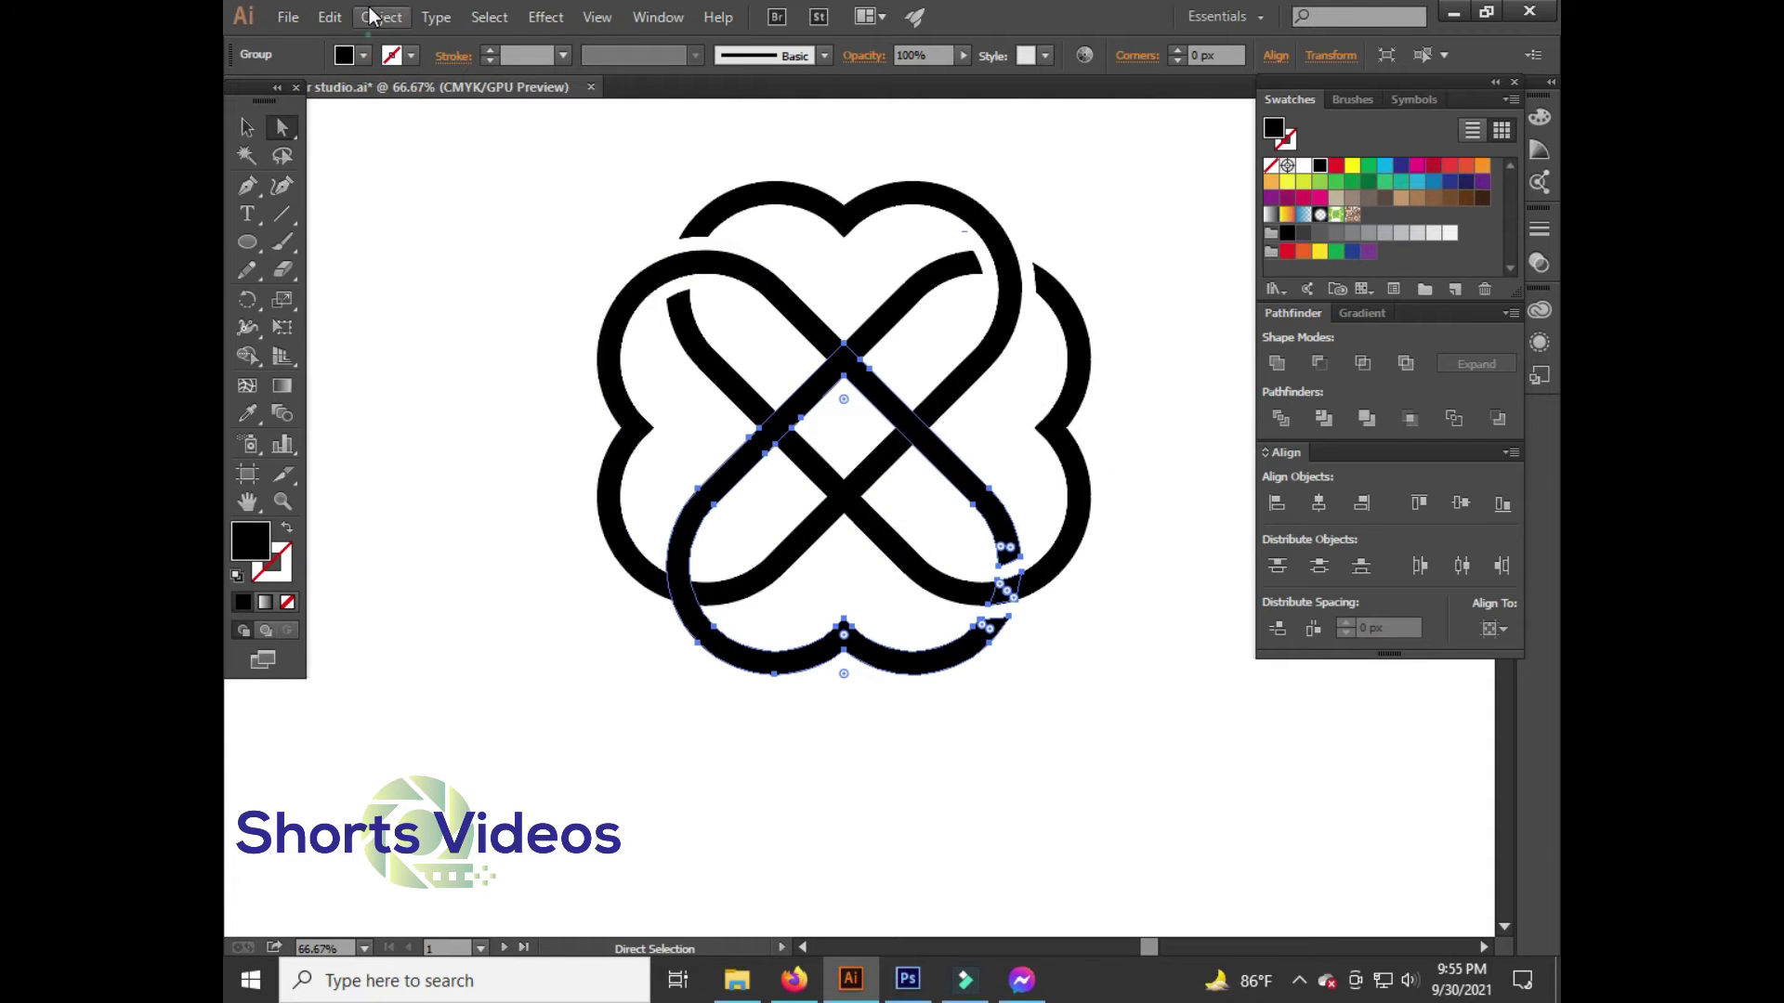
Offset the bottom heart path and select the paths at its lower-left crossing
click(370, 17)
click(715, 569)
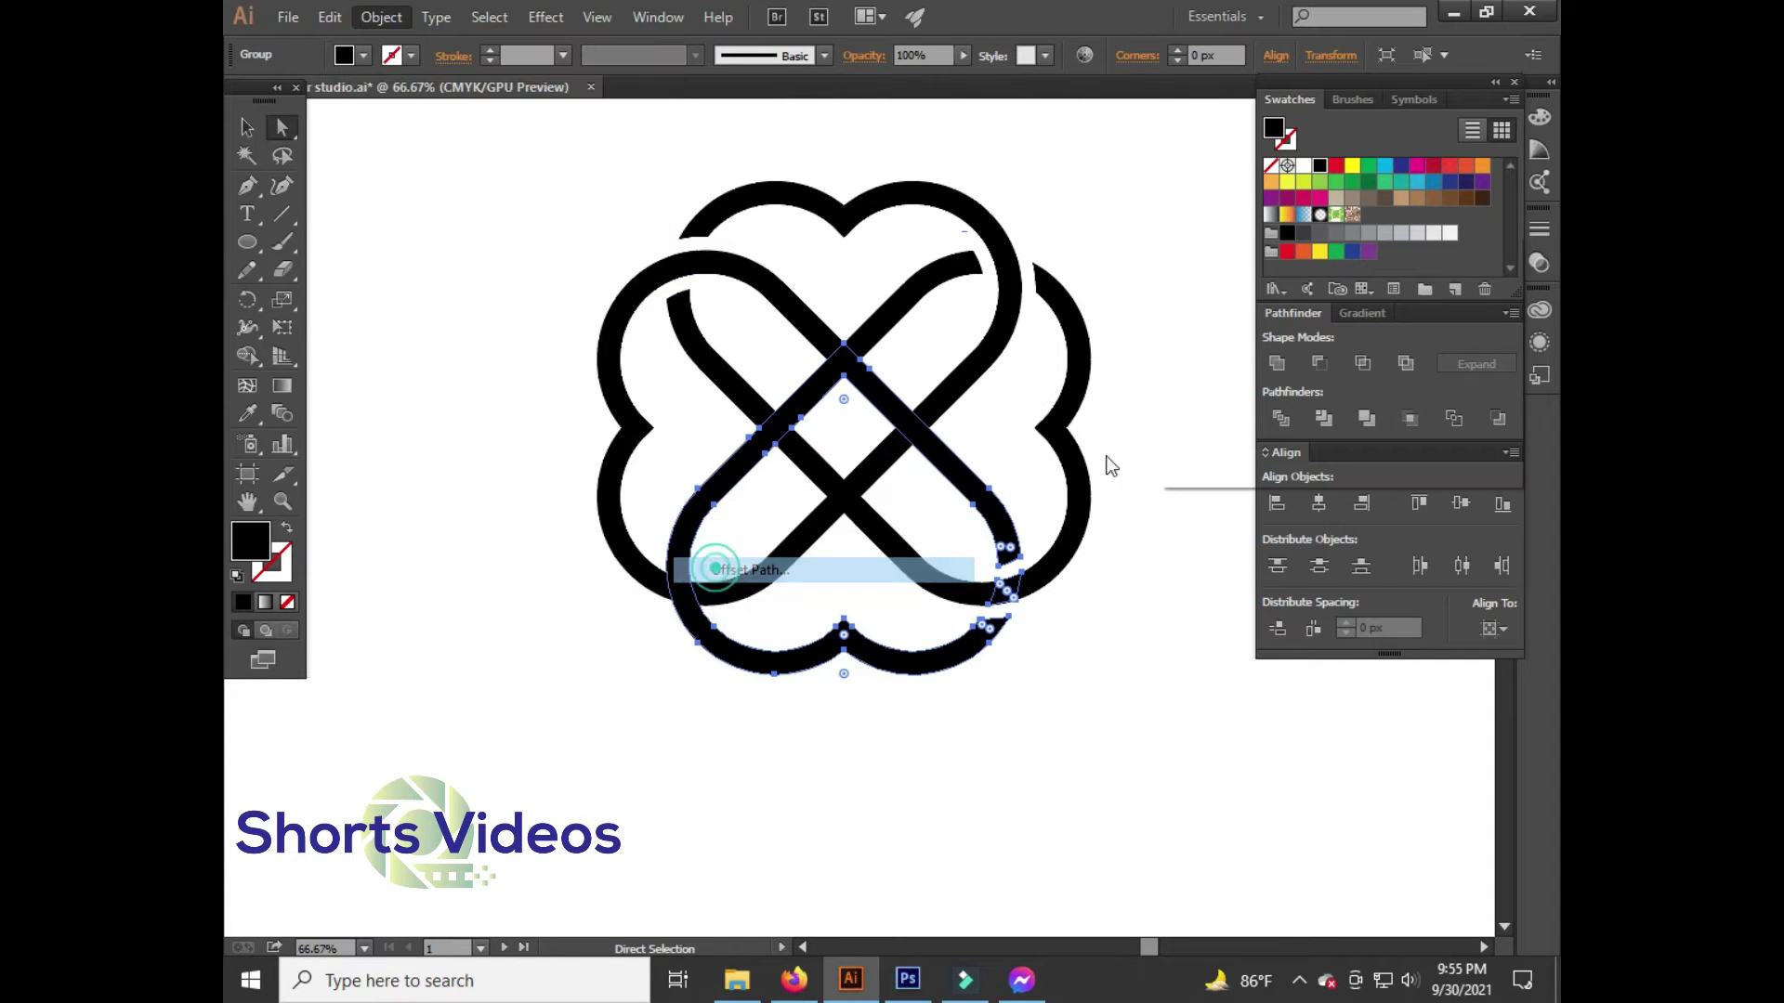
click(1287, 427)
mouse_move(644, 477)
mouse_down()
mouse_move(733, 620)
mouse_move(647, 575)
mouse_move(715, 595)
mouse_up()
scroll(653, 581, up, 1)
Deselect everything and zoom out to view the woven knot
click(283, 127)
click(673, 358)
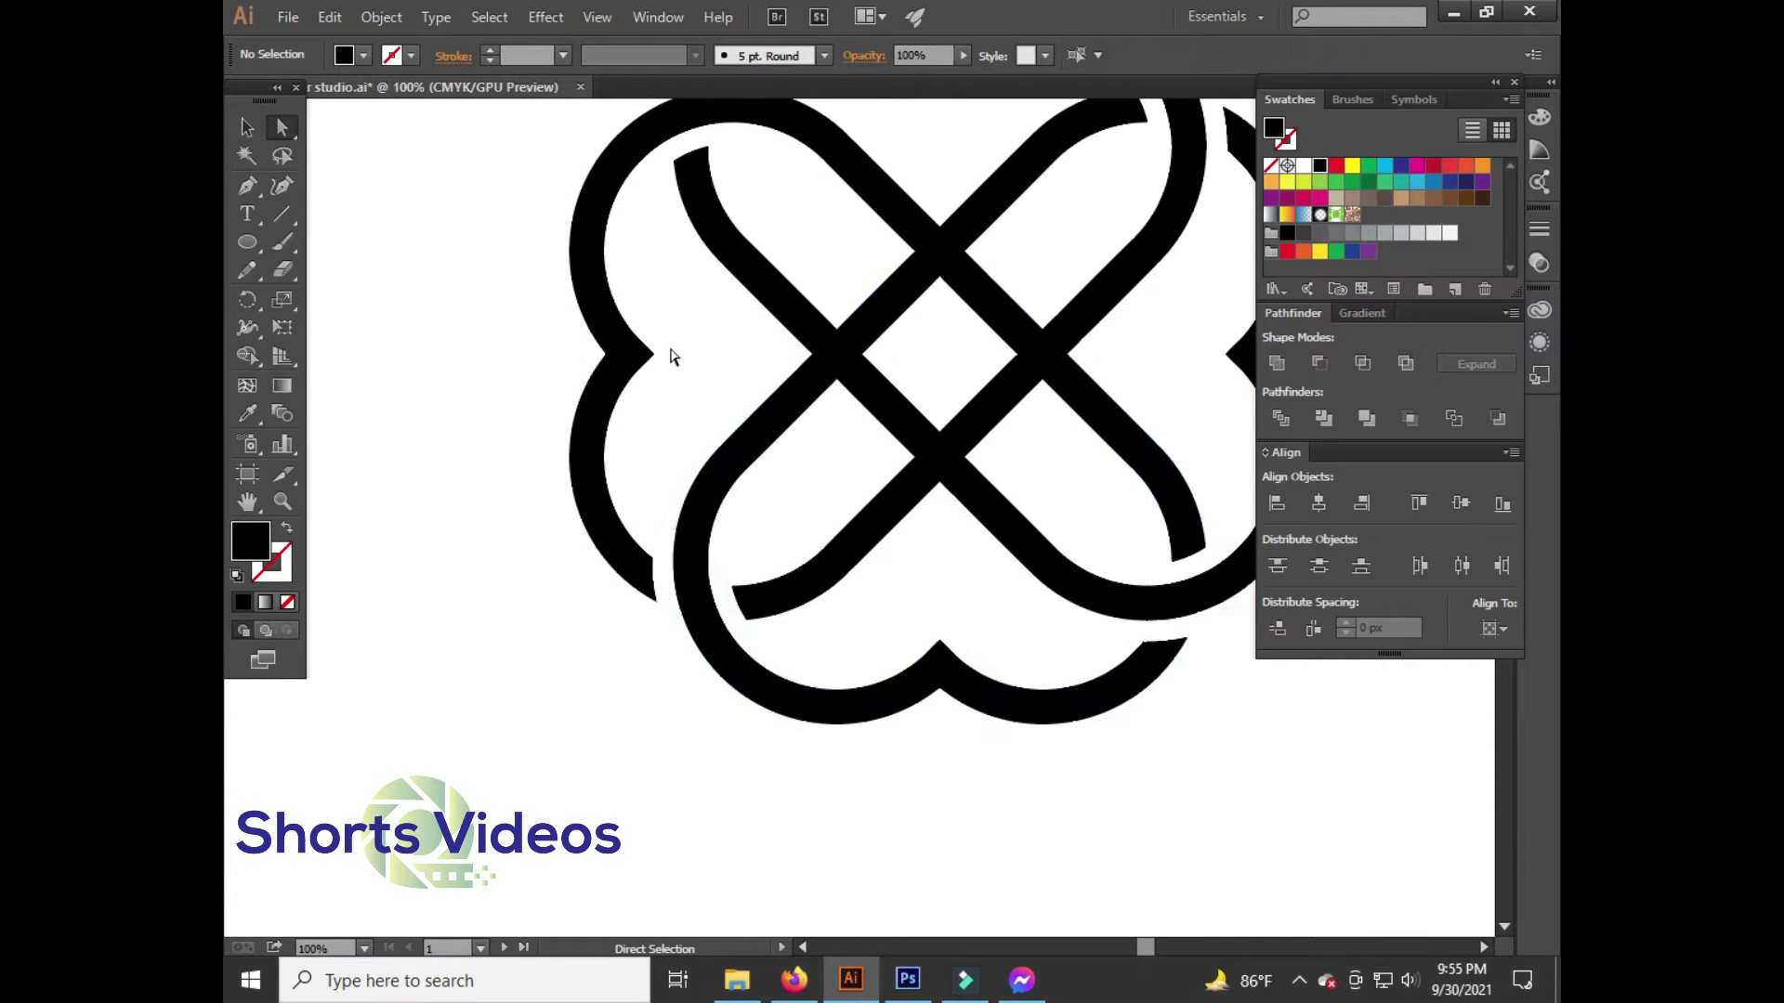
ctrl+alt+click(845, 429)
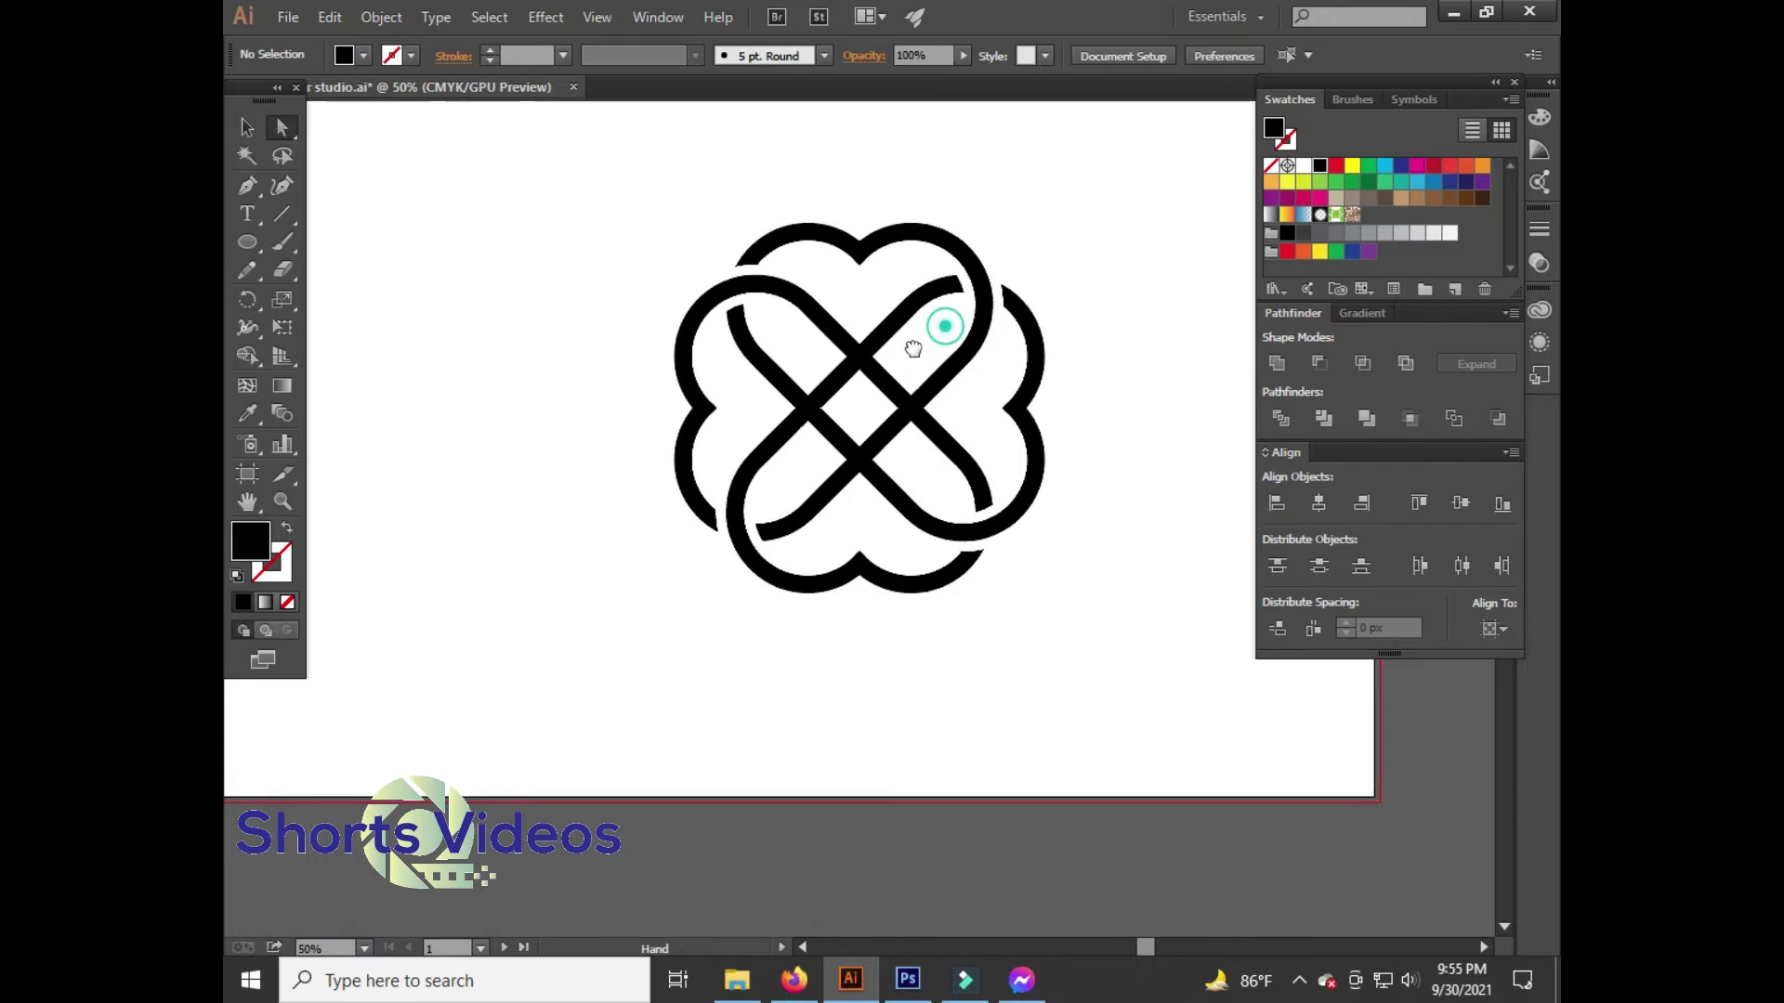
ctrl+alt+click(912, 342)
ctrl+click(861, 327)
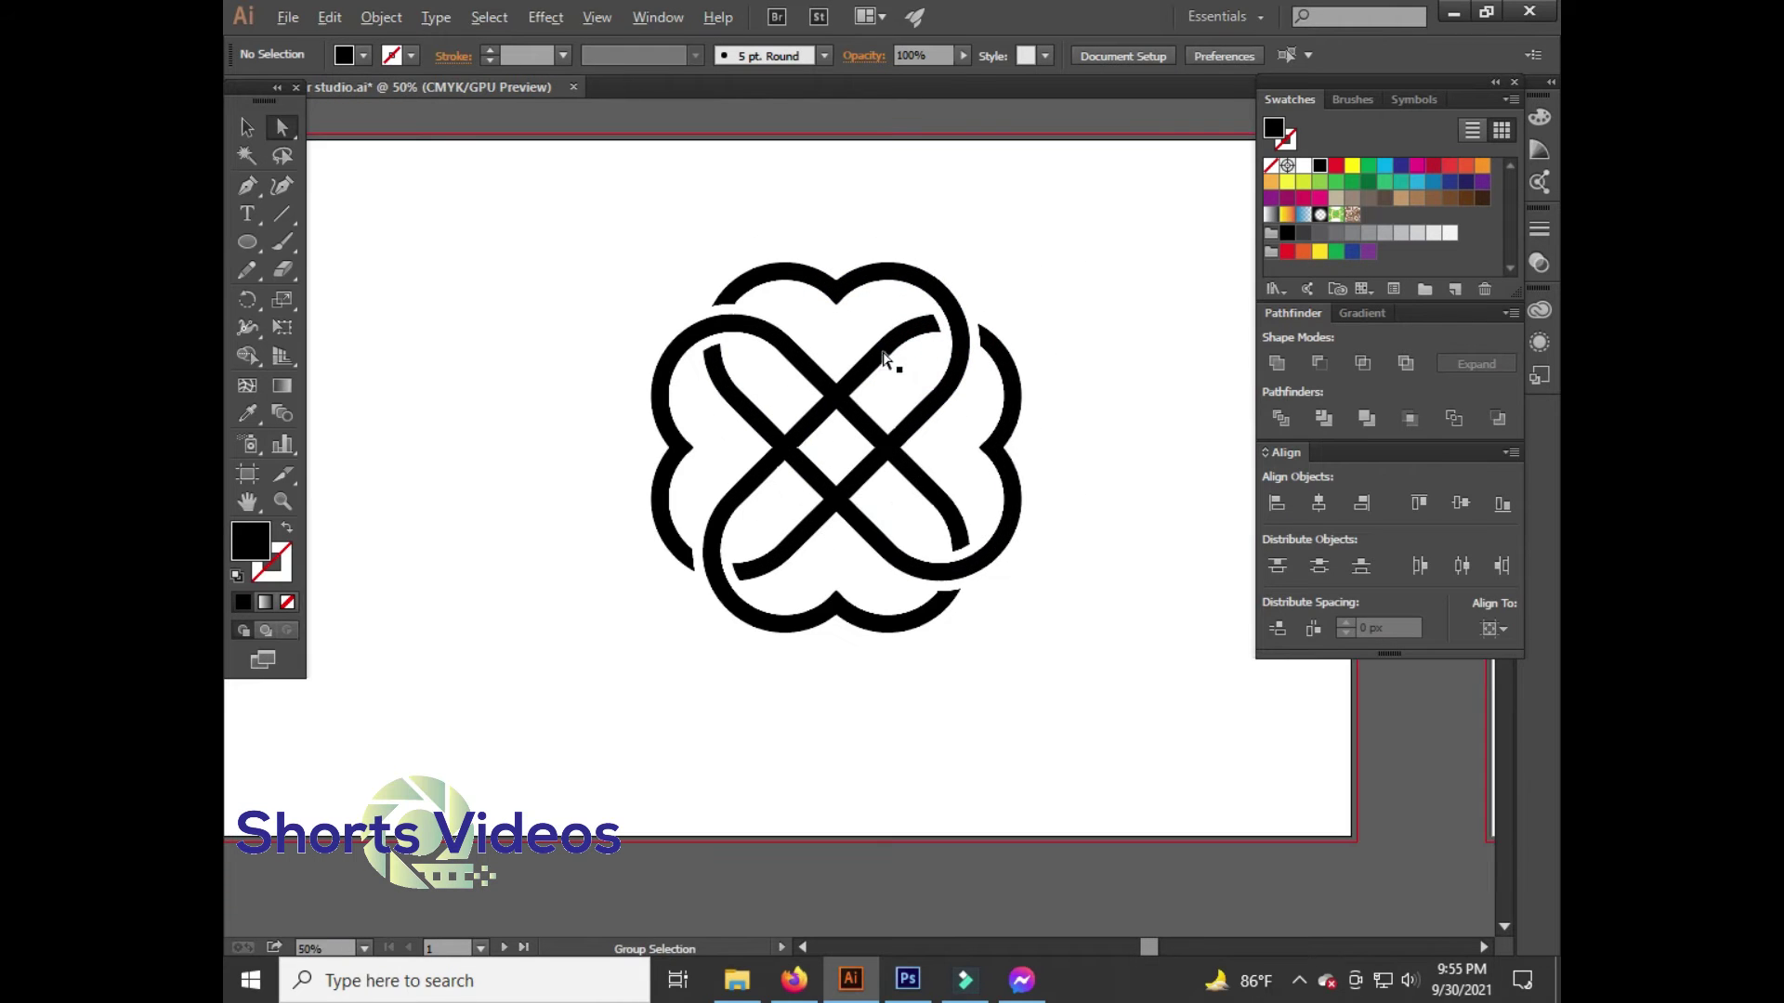
drag(900, 351, 905, 345)
click(909, 360)
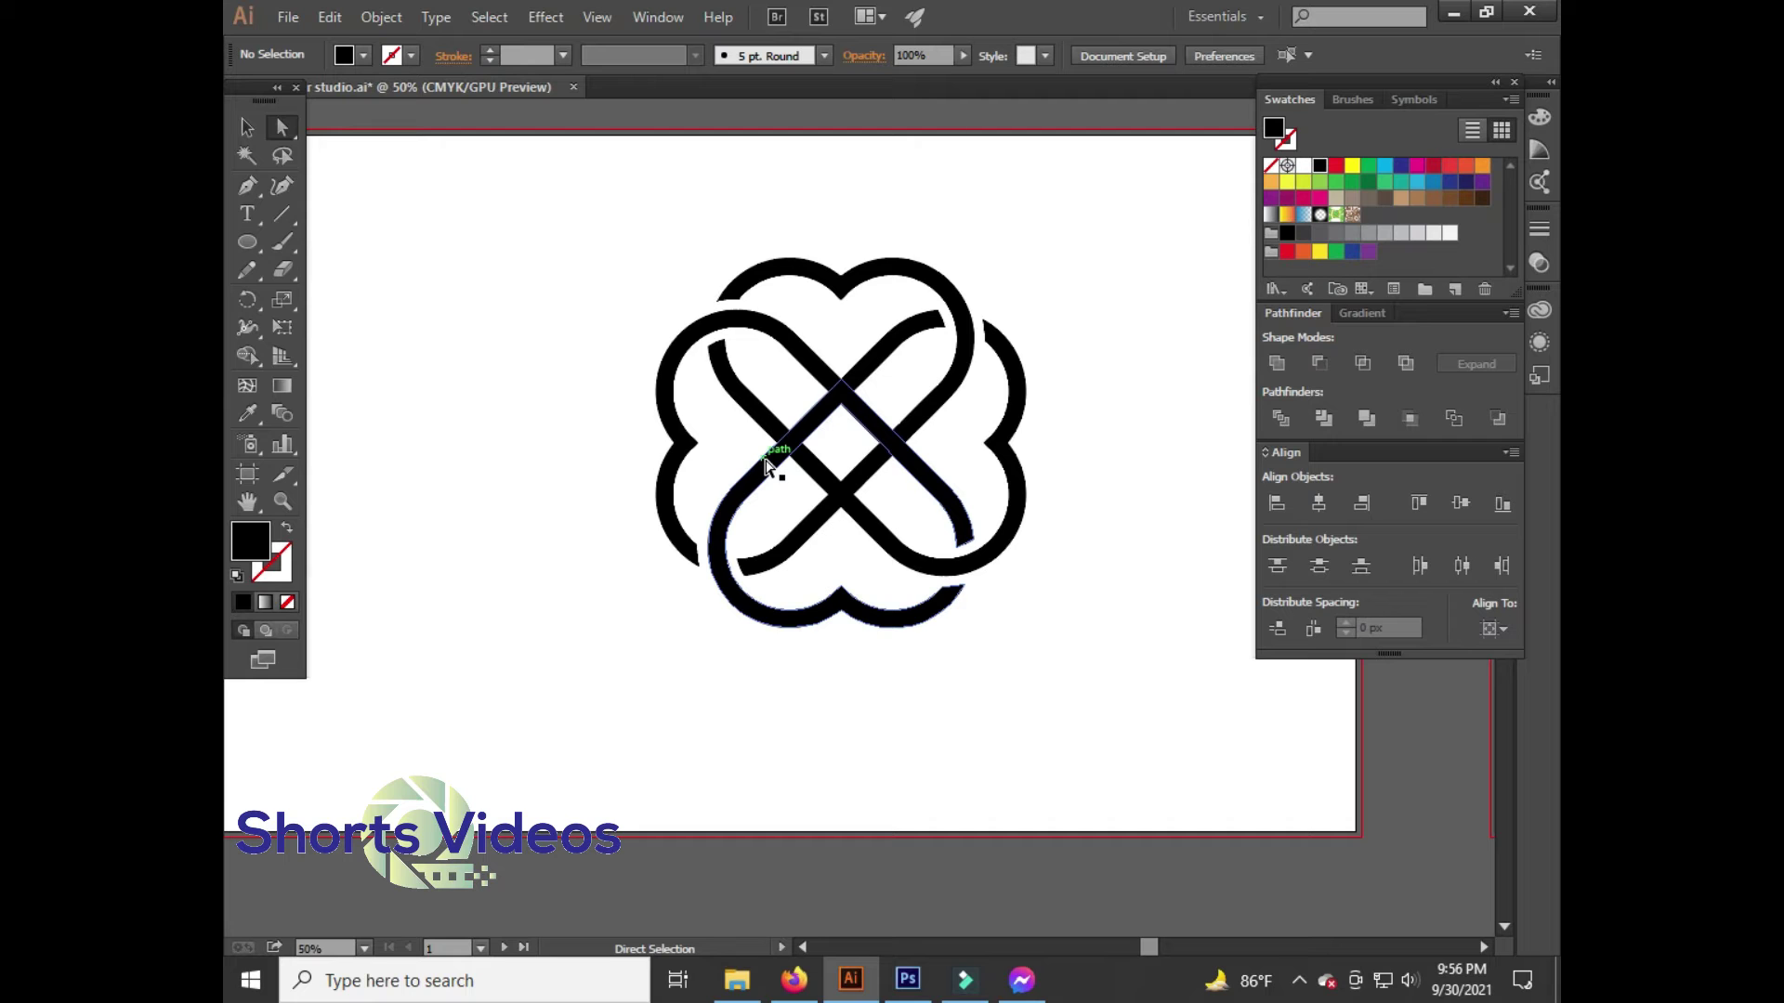
Apply an 18 px Offset Path to the inner heart path
drag(799, 434, 789, 484)
click(785, 487)
click(801, 450)
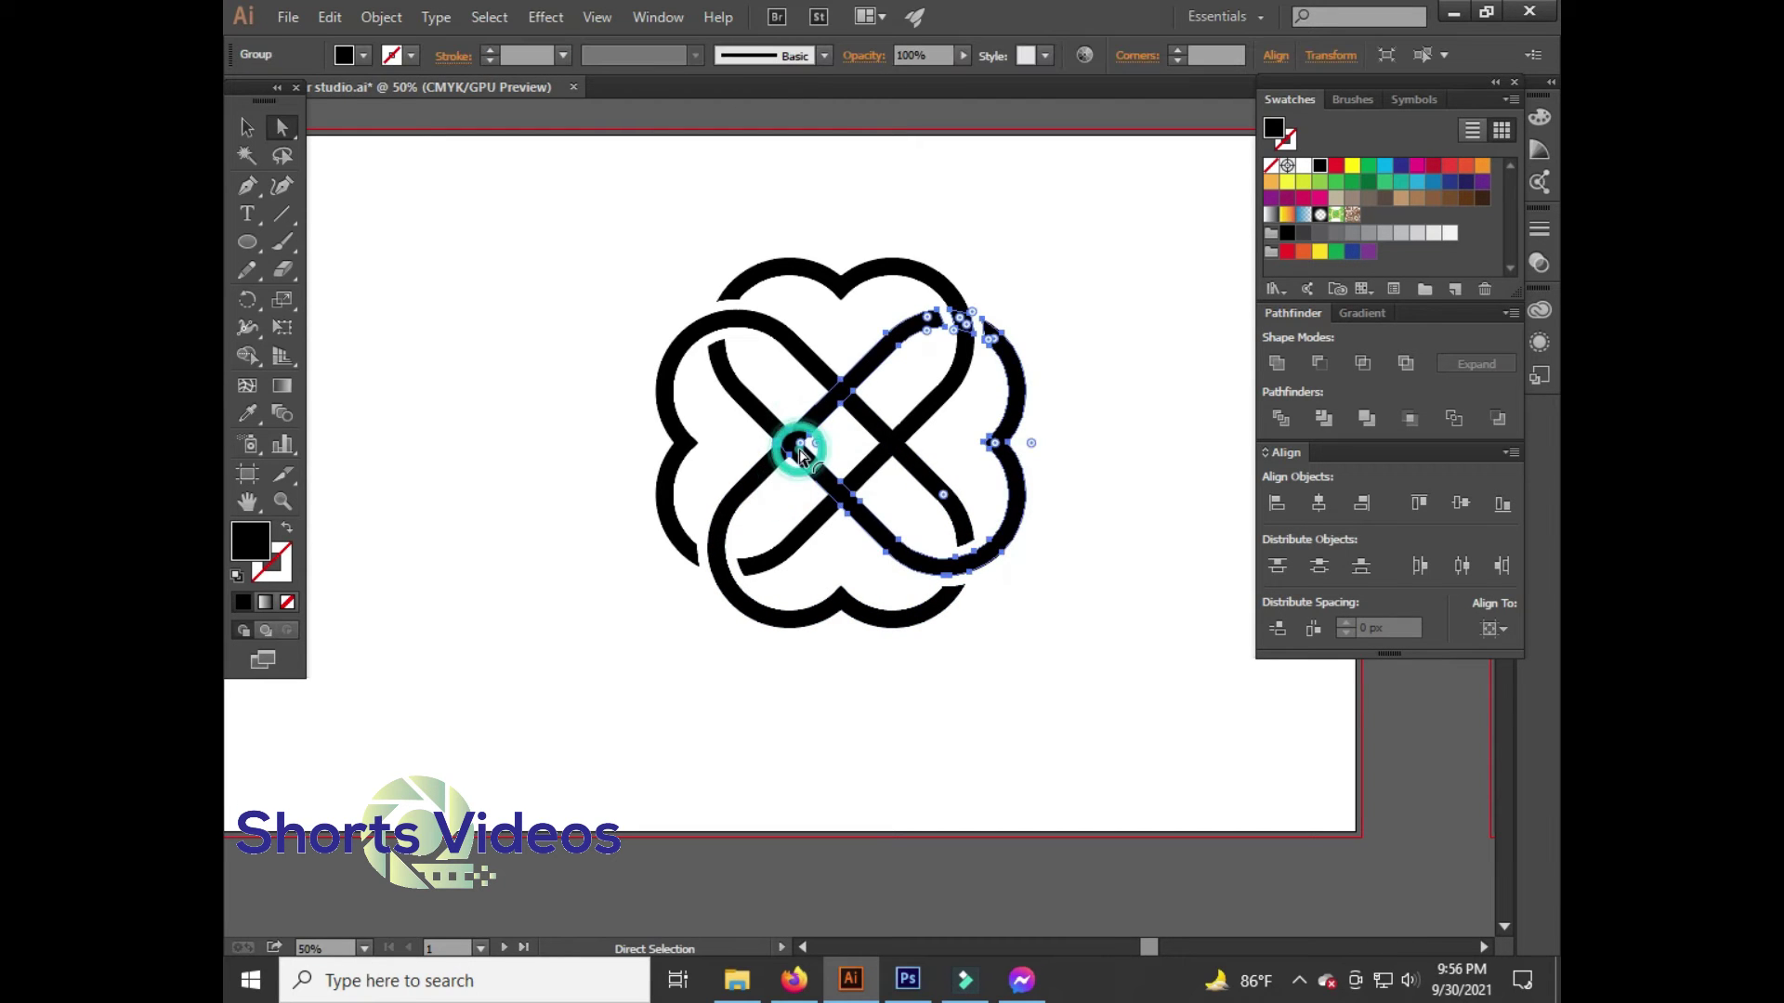
click(380, 16)
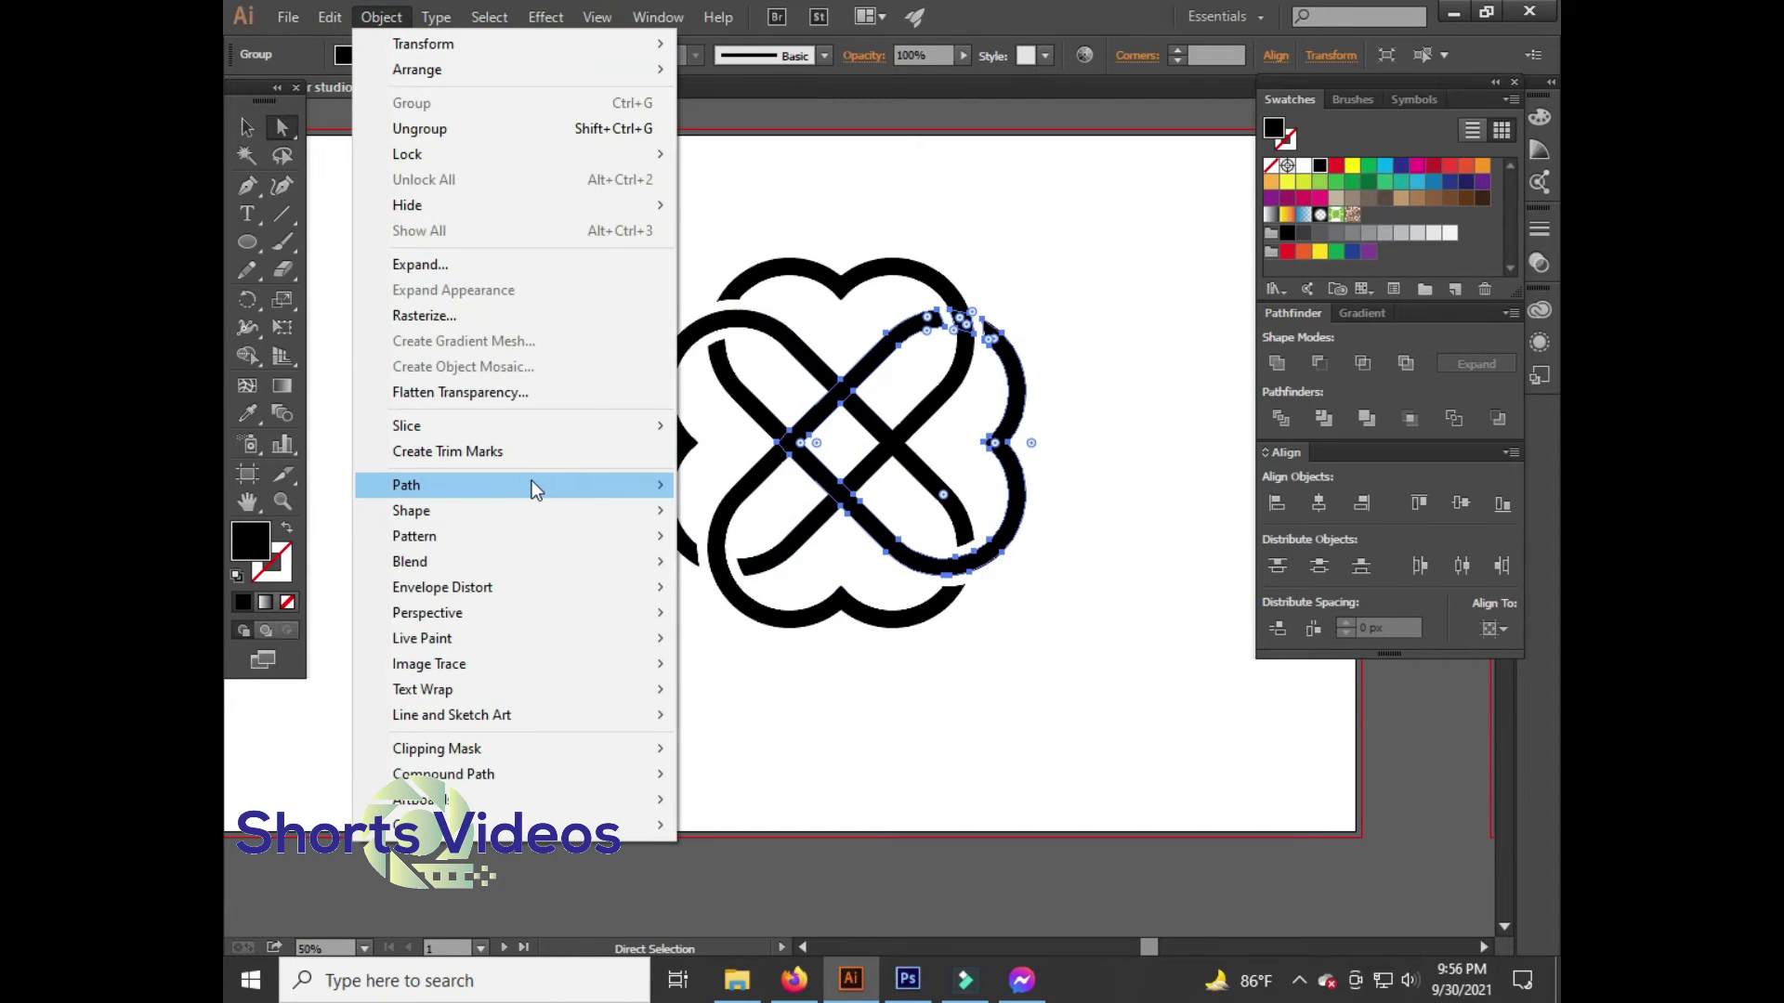
click(721, 564)
click(1192, 426)
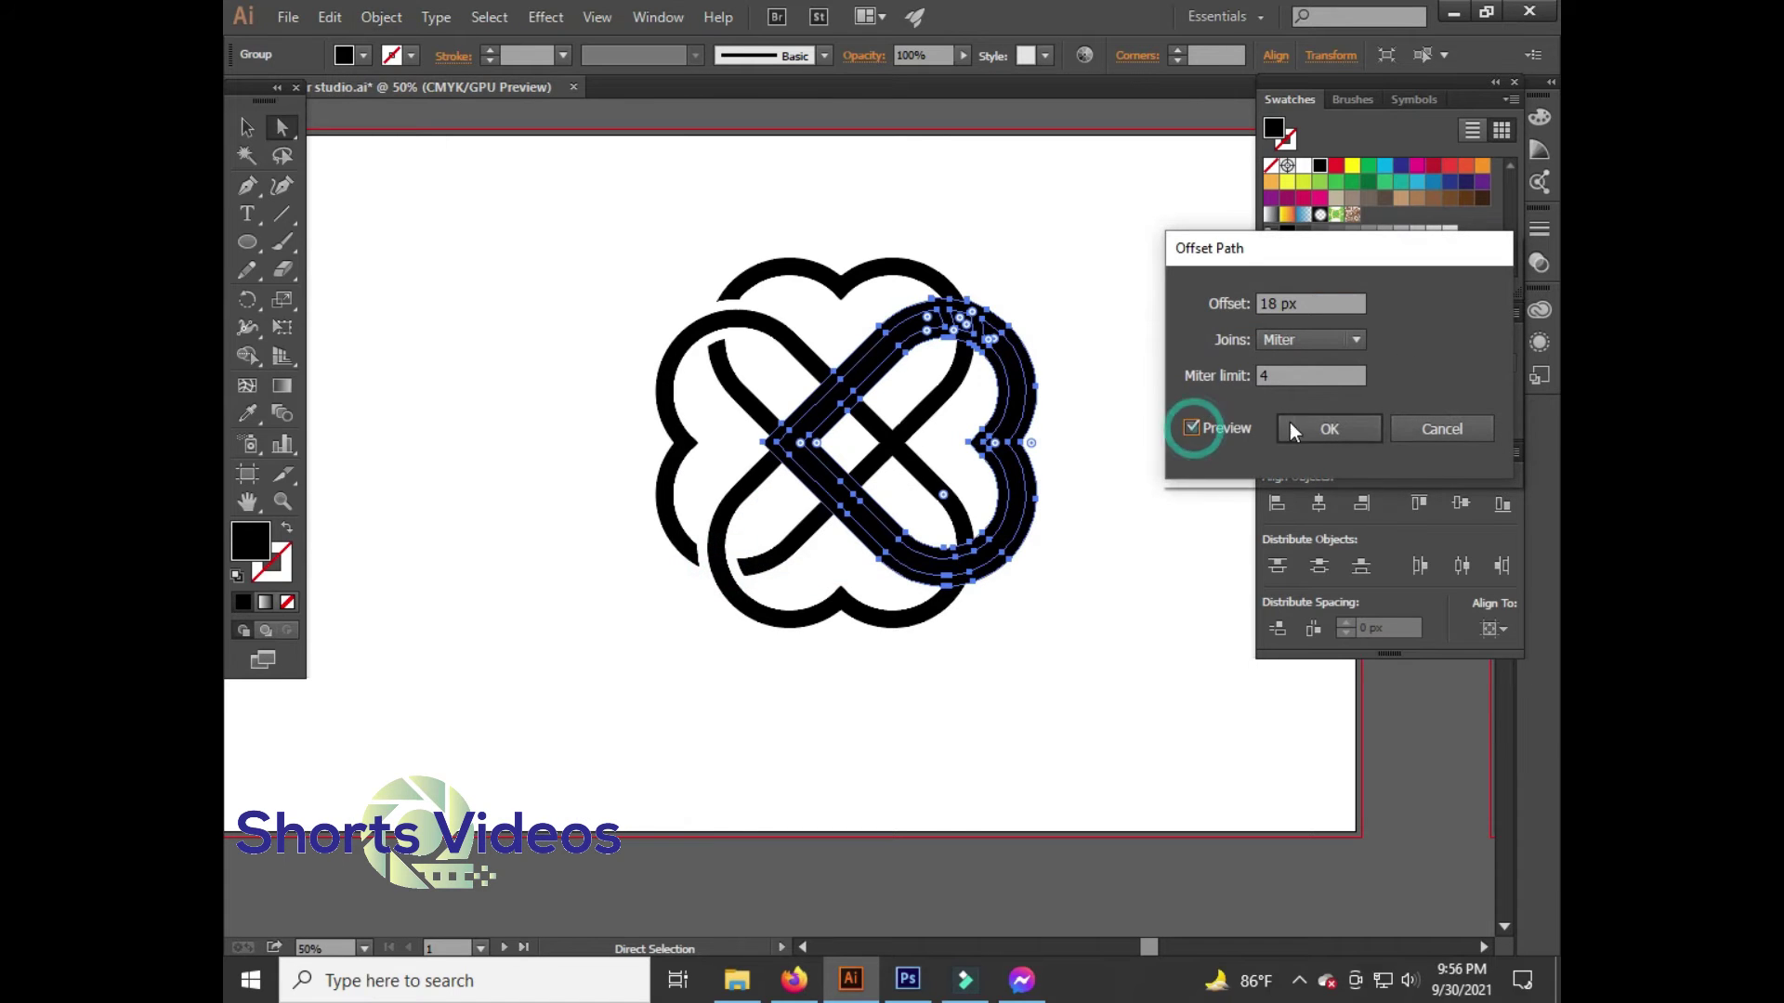
click(1329, 427)
Shape Builder-merge the overlap regions at the centre crossings
scroll(906, 401, up, 1)
scroll(906, 402, up, 1)
click(907, 401)
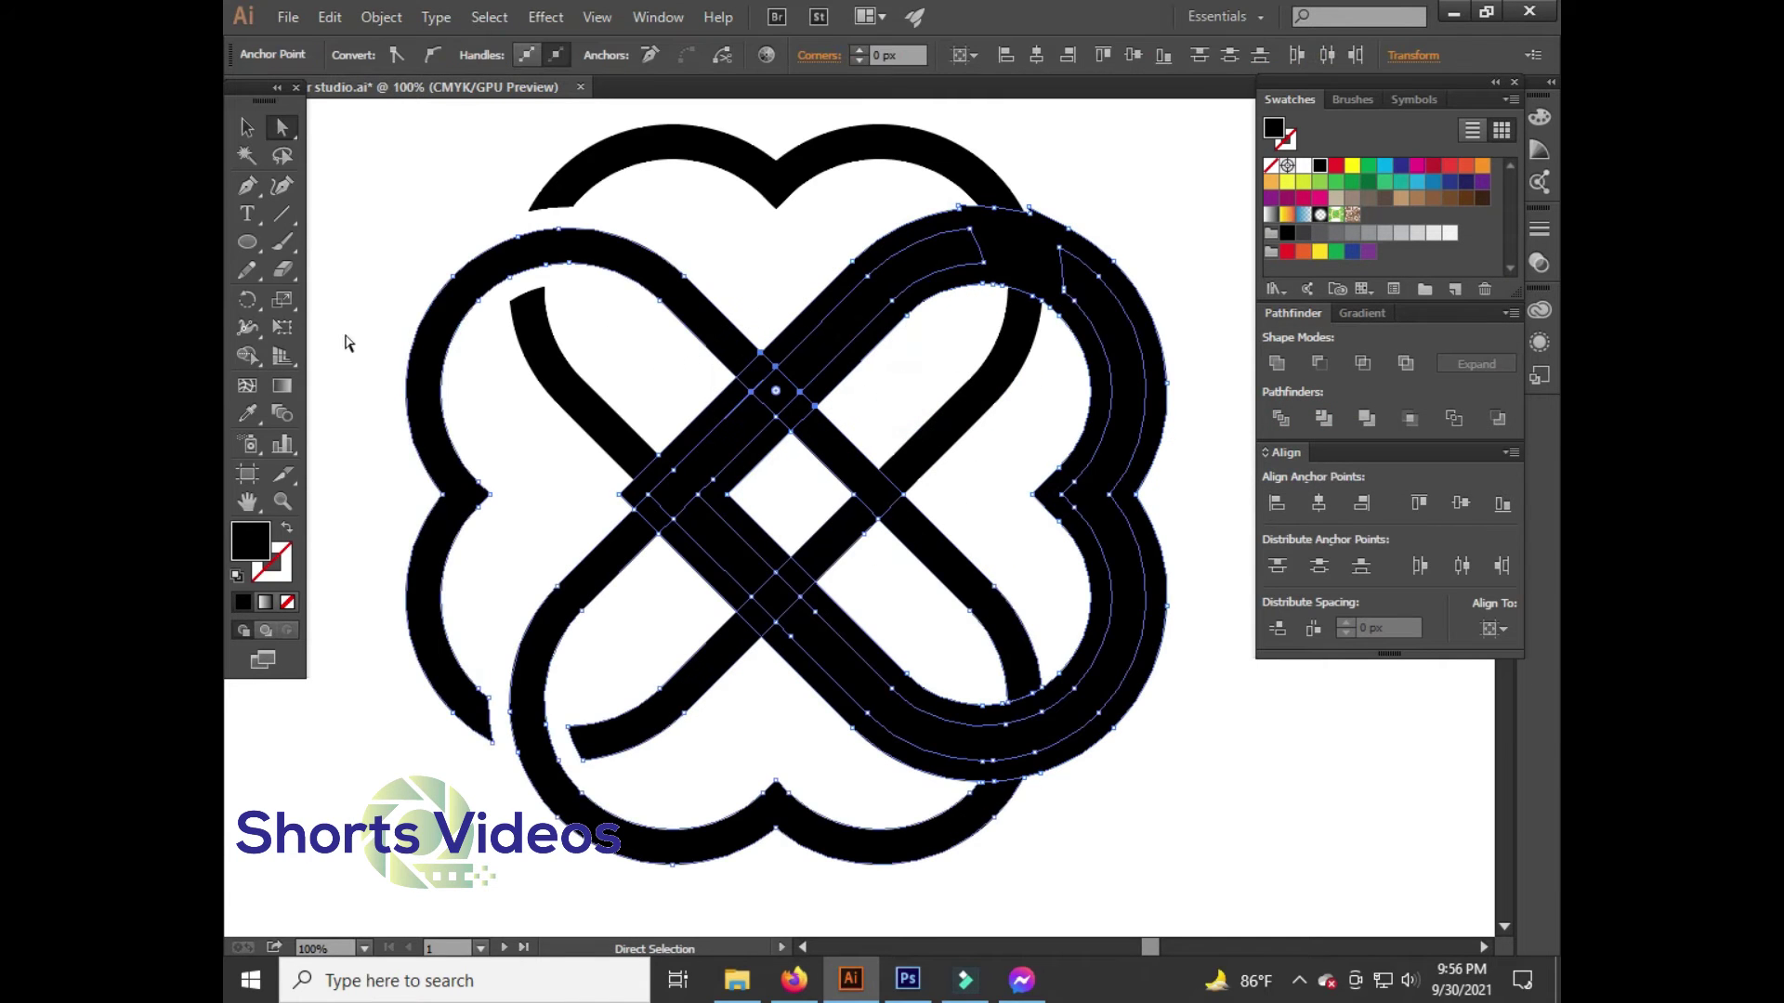
click(247, 357)
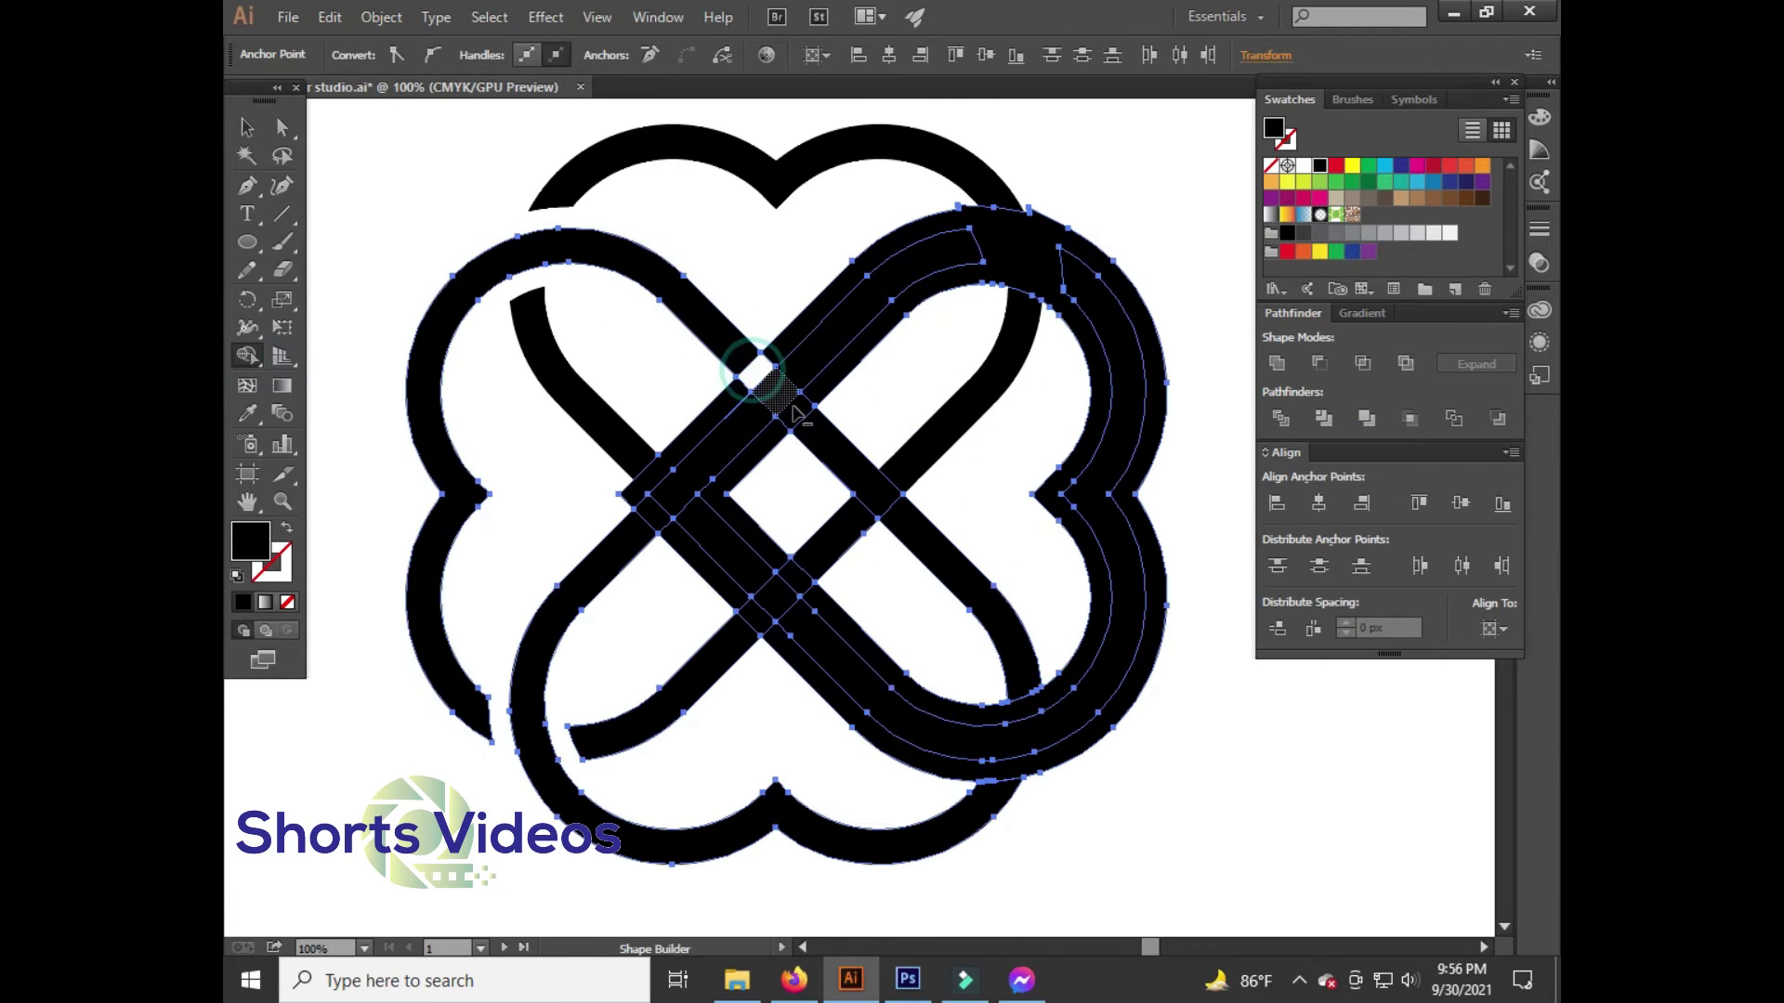
click(793, 409)
Delete the leftover offset shape to cut gaps in the central crossings
click(282, 127)
click(359, 159)
click(801, 319)
click(785, 270)
alt+scroll(831, 423, down, 2)
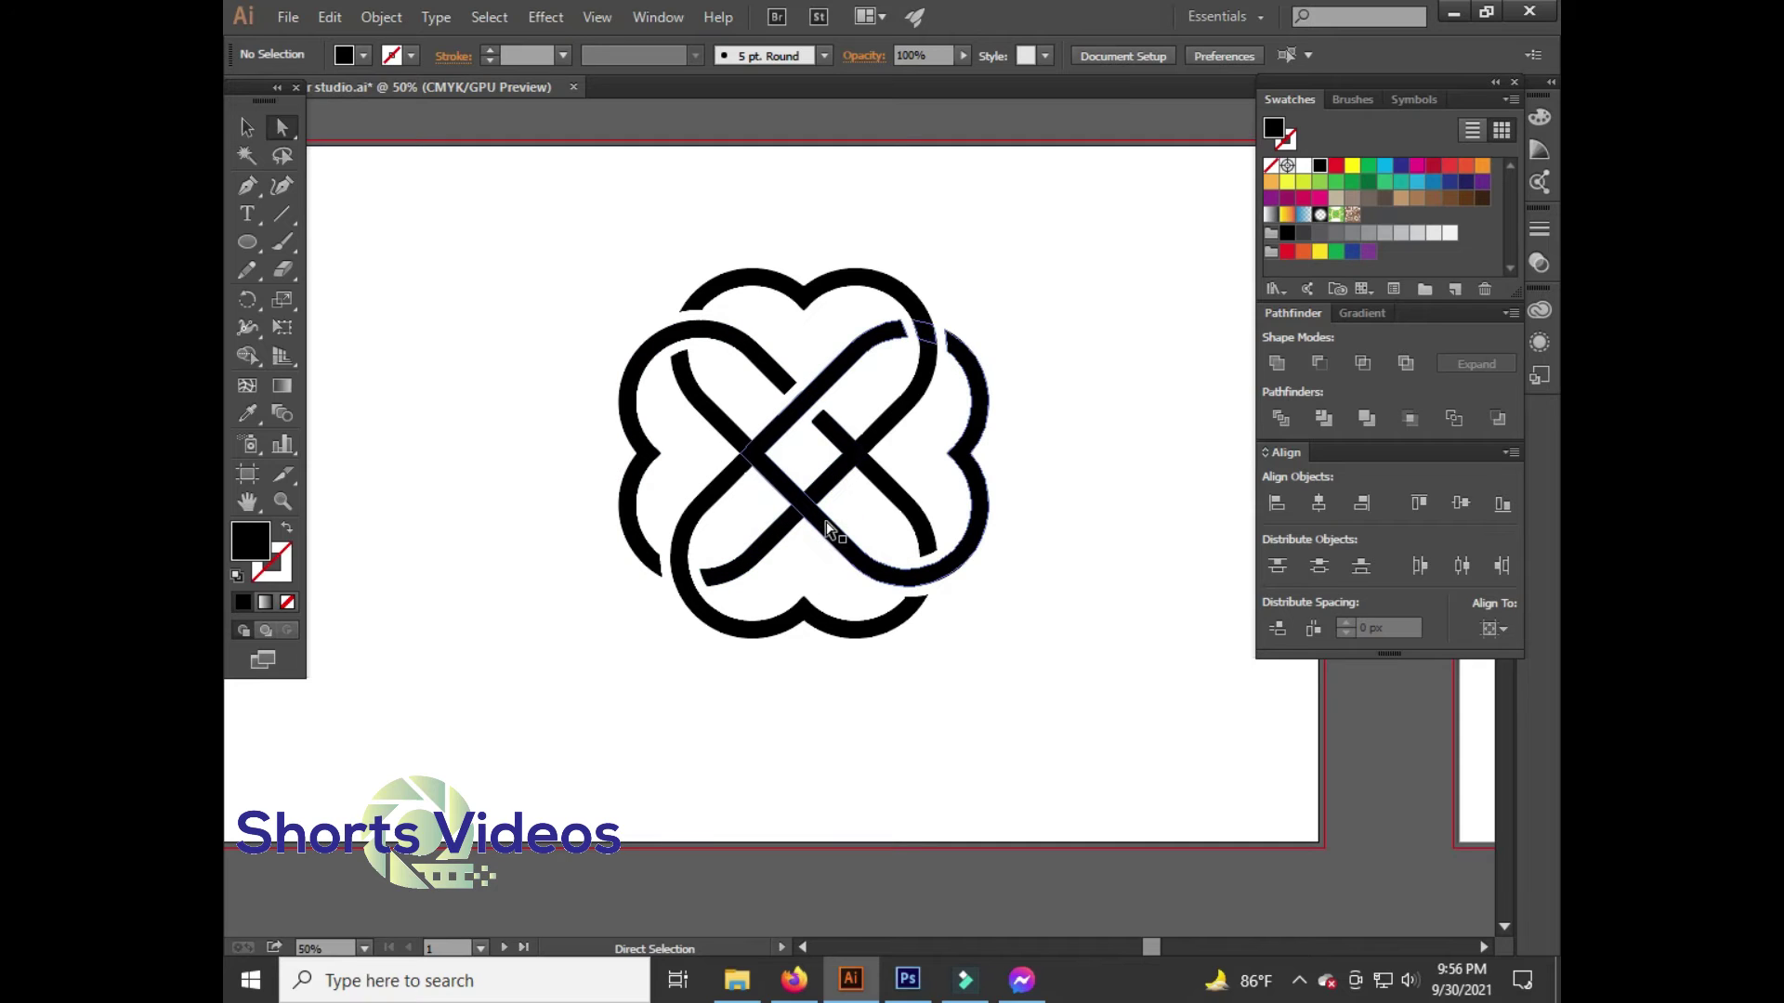
click(865, 503)
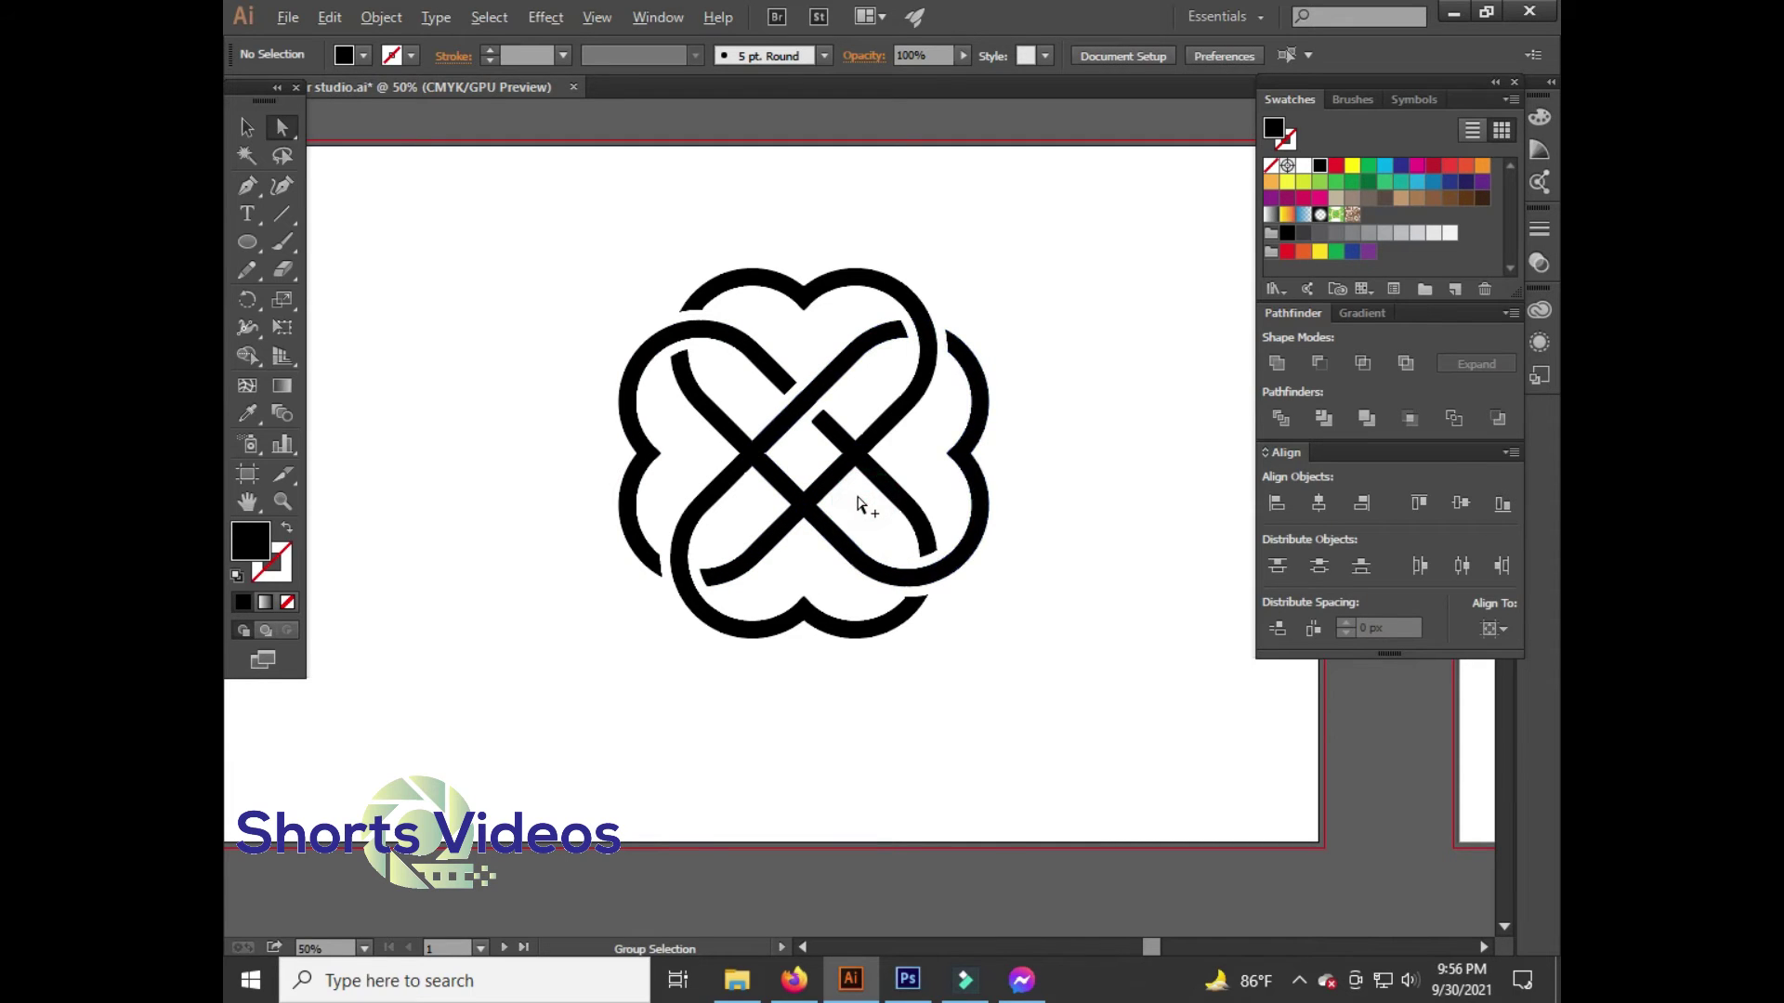
scroll(865, 503, down, 1)
scroll(858, 502, up, 1)
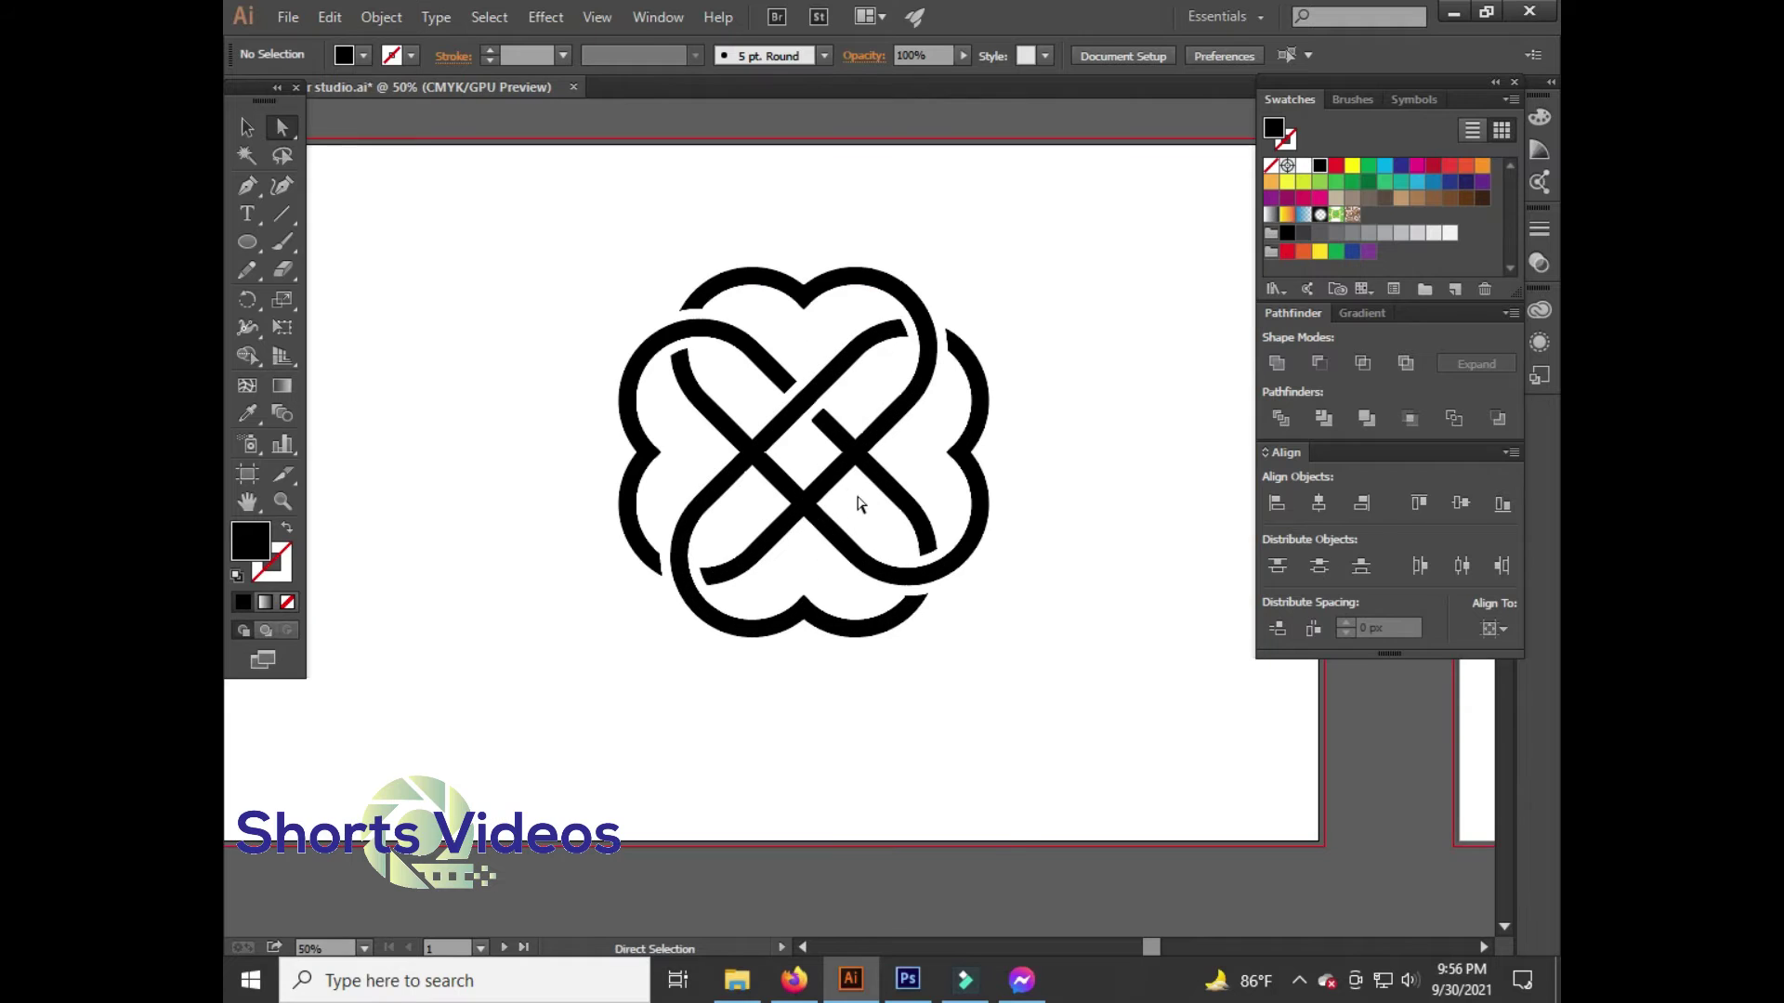
scroll(879, 456, down, 1)
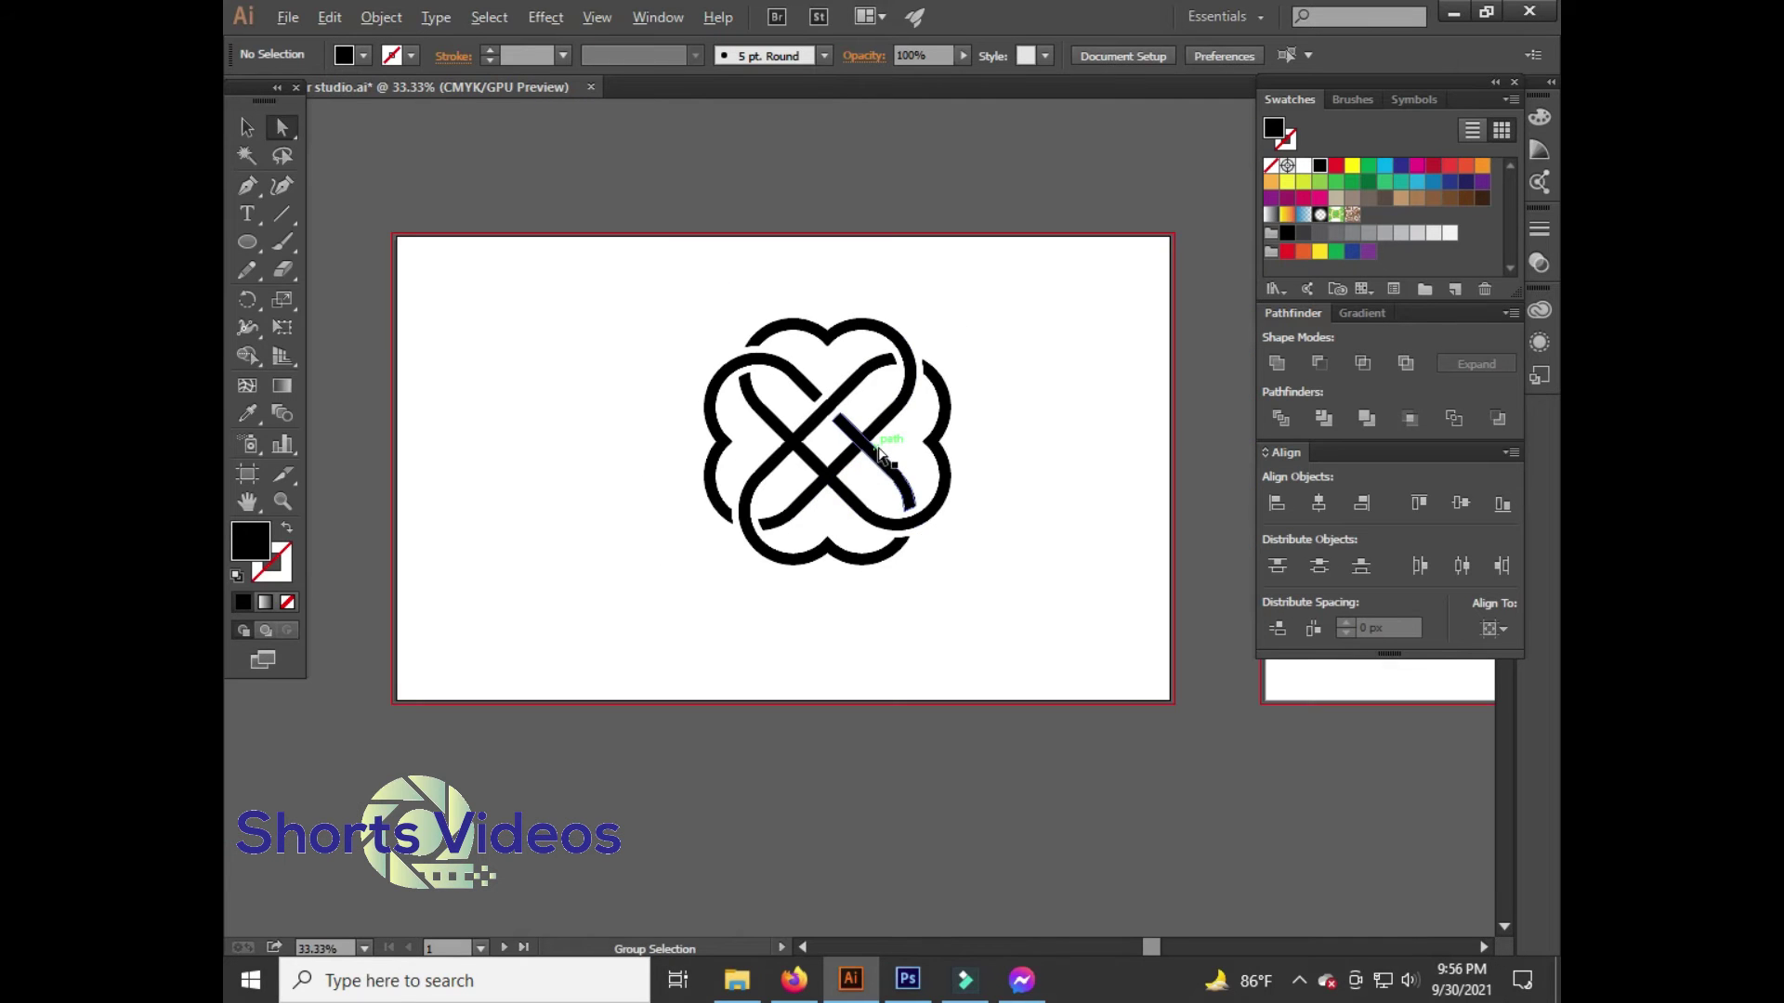
Shape Builder-merge the centre diamond with the crossing bars
click(1010, 410)
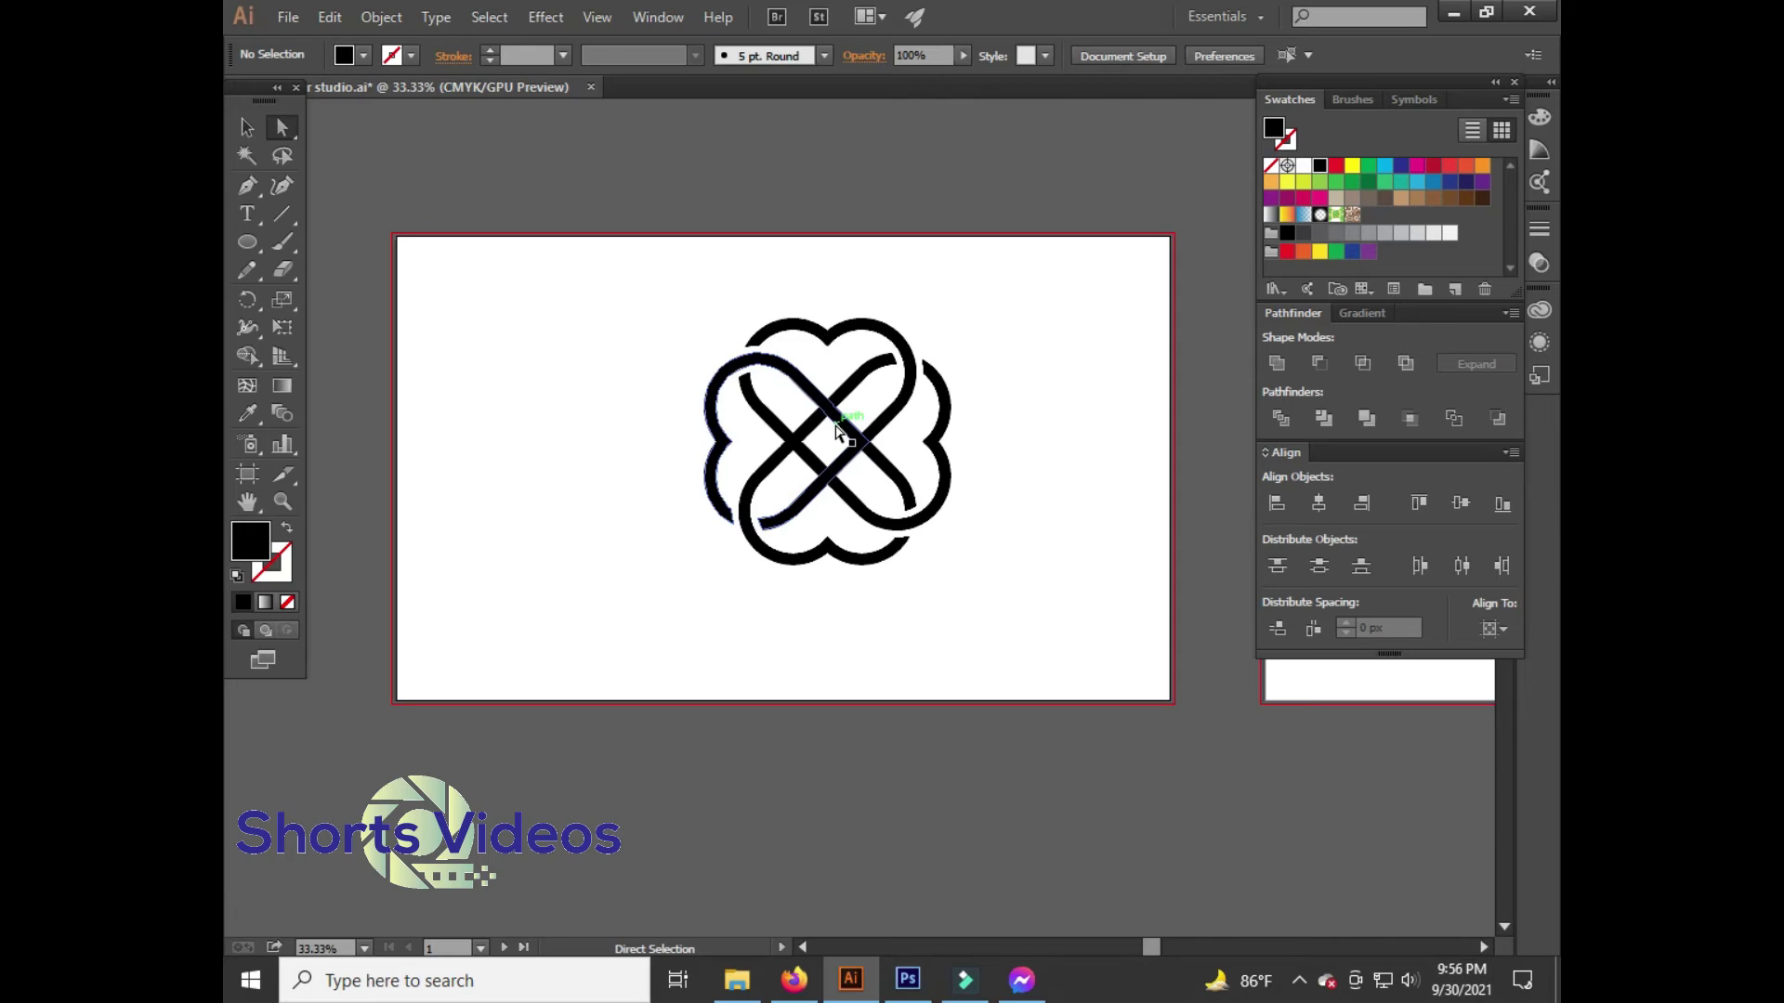
scroll(839, 431, up, 3)
drag(948, 617, 340, 249)
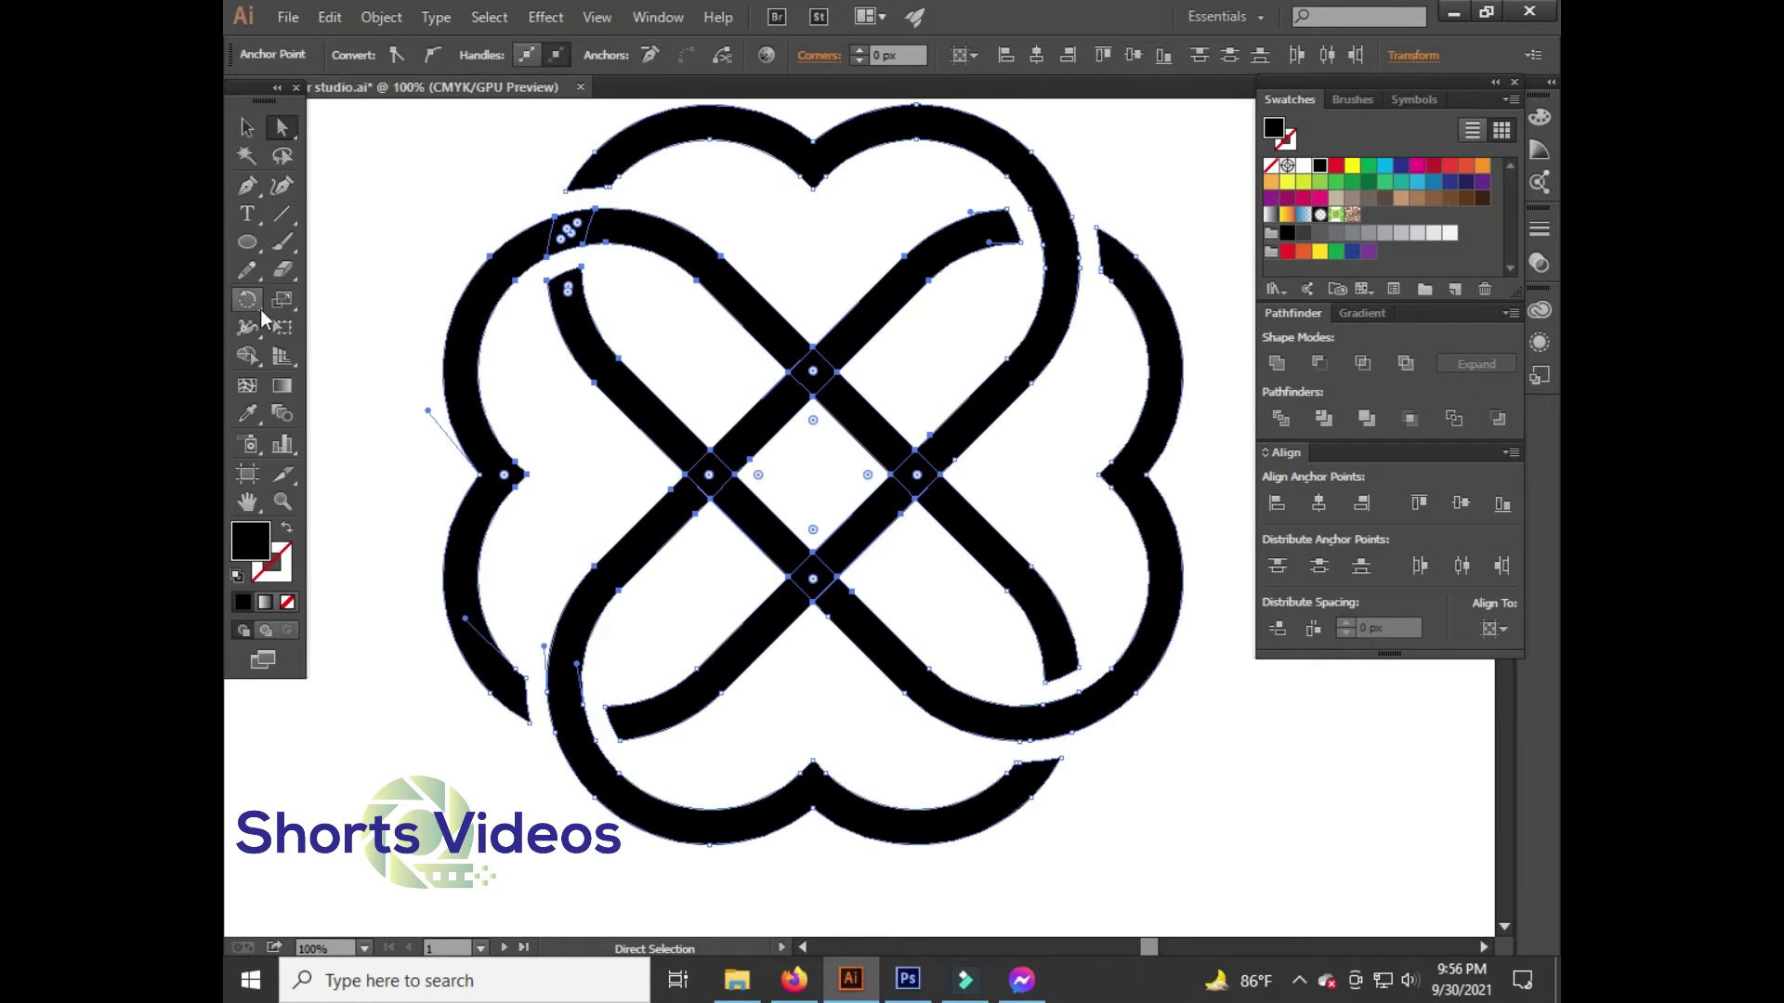
click(251, 356)
drag(814, 377, 773, 407)
mouse_move(716, 478)
mouse_down()
mouse_move(783, 554)
mouse_move(836, 390)
mouse_up()
Offset the centre diamond path by 18 px
click(283, 128)
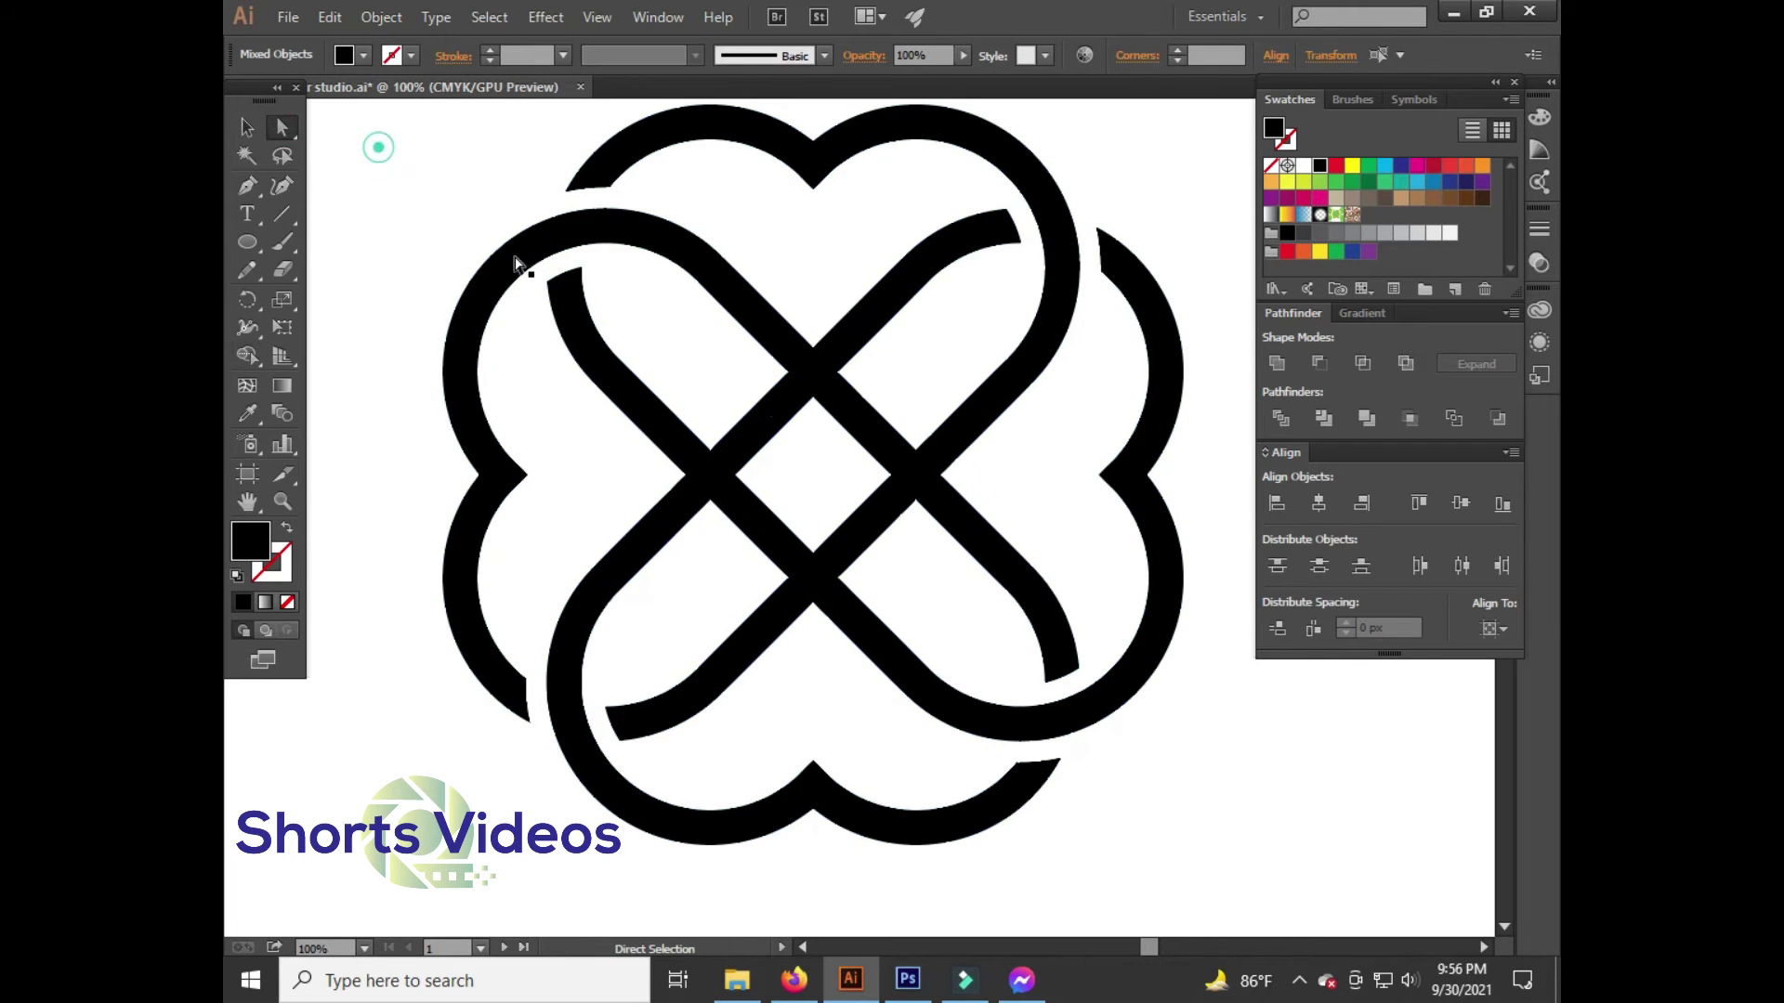
click(784, 402)
click(381, 17)
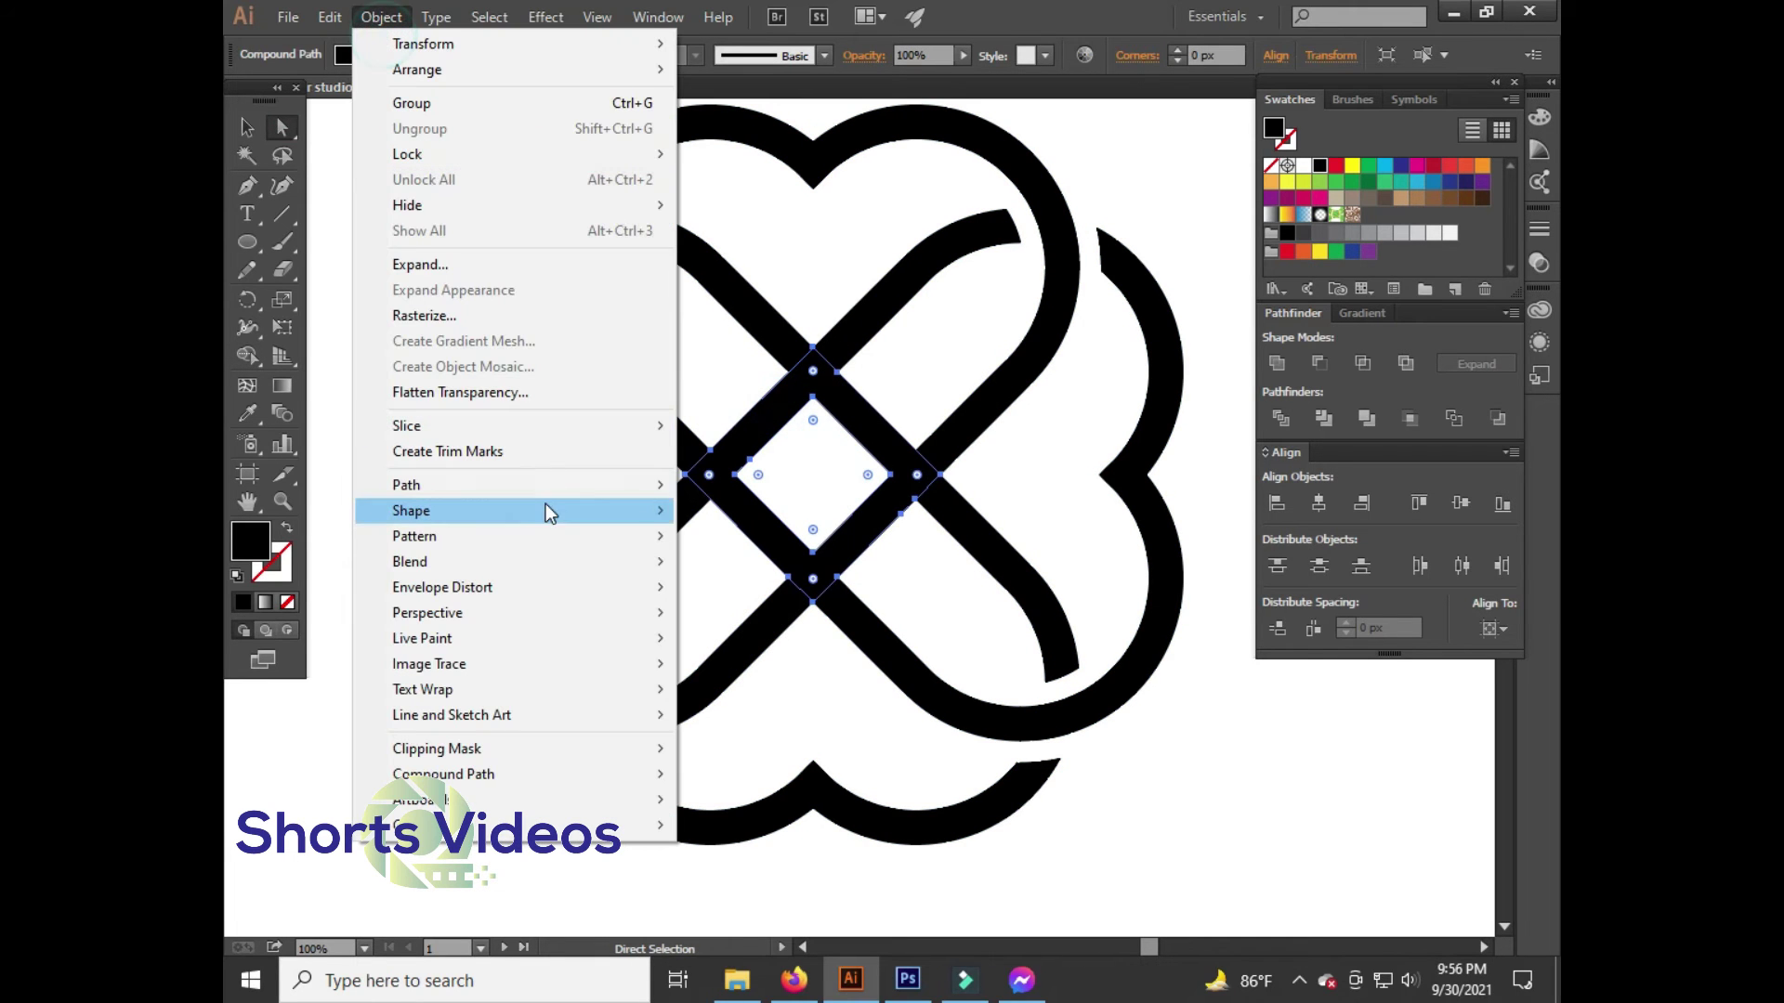
mouse_move(407, 485)
click(730, 568)
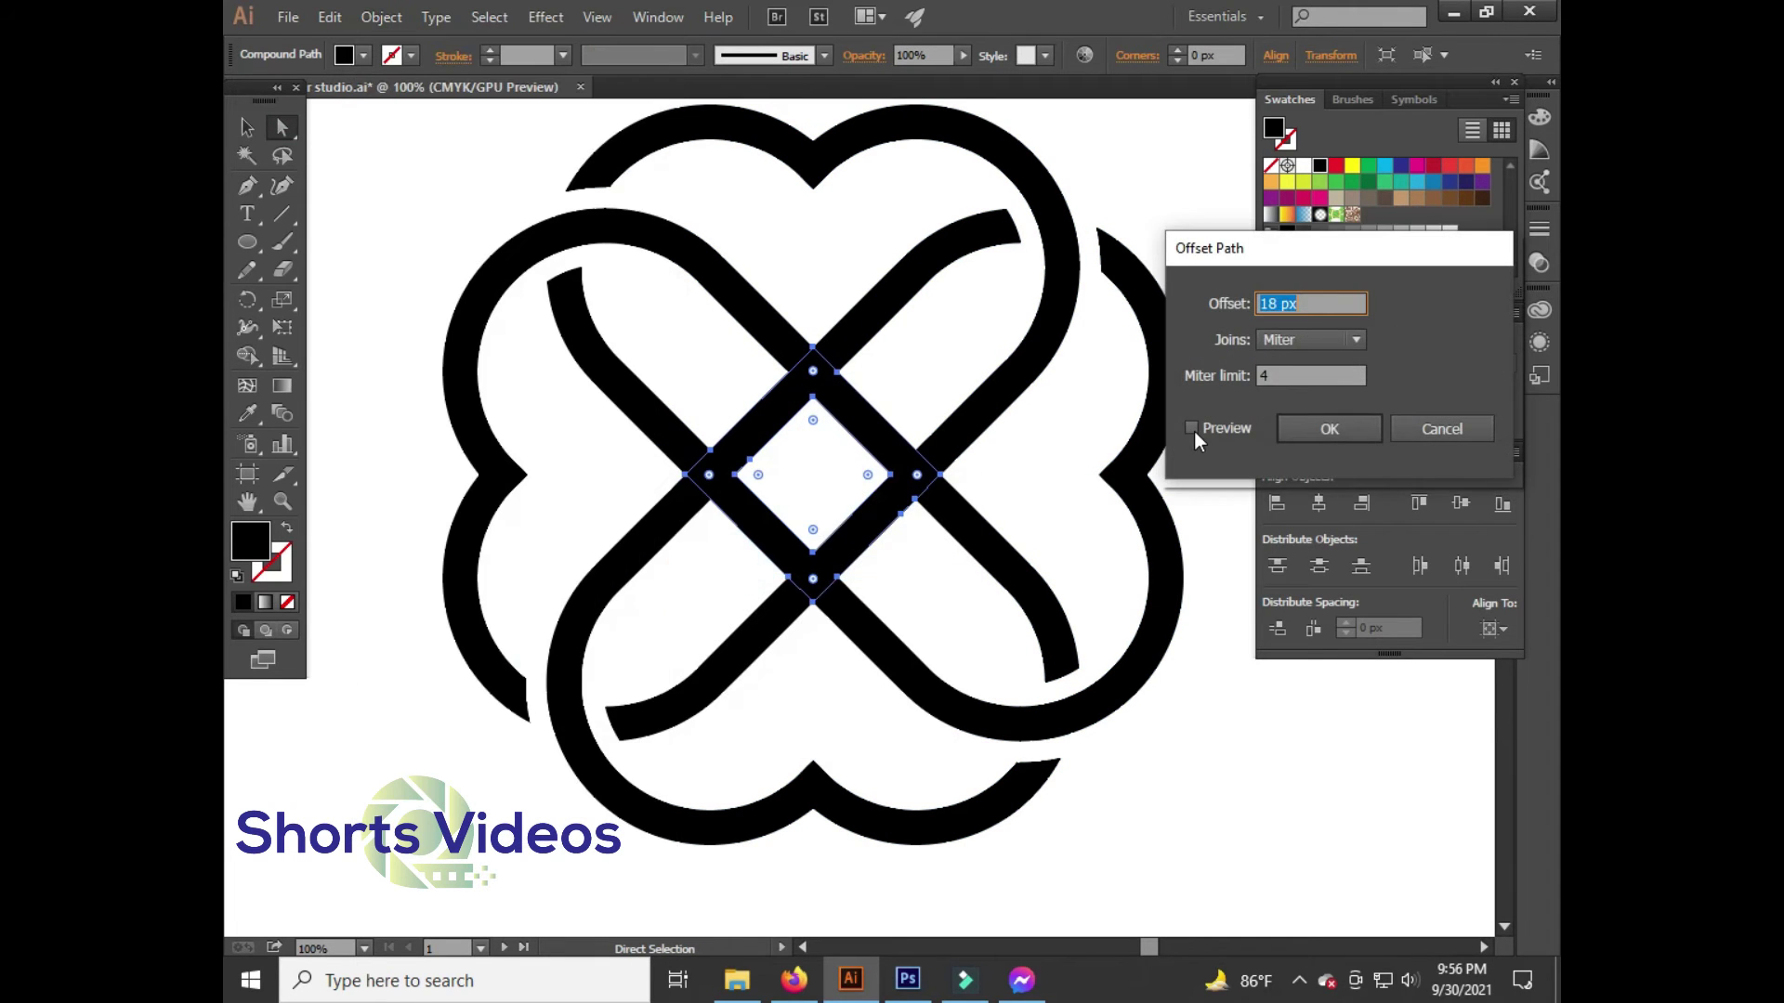
click(1195, 429)
click(1326, 426)
Remove the overlap pieces at the top, left and bottom crossings, then zoom out
key(ctrl+a)
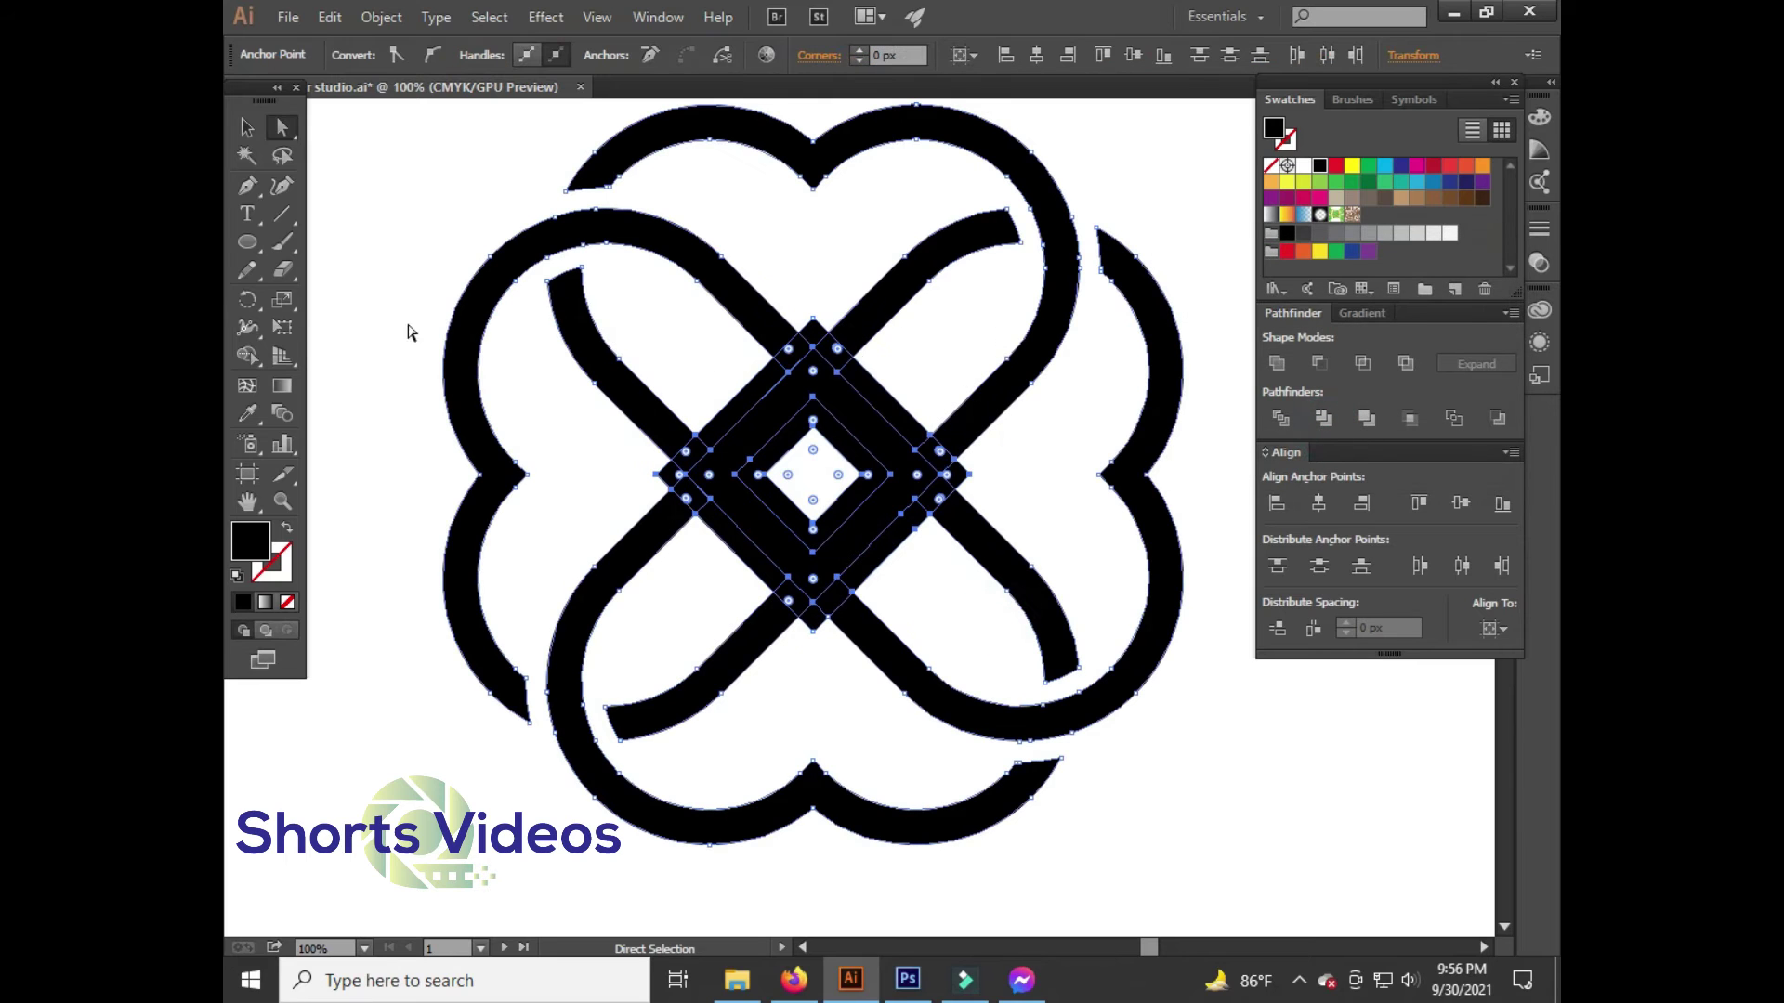
click(247, 354)
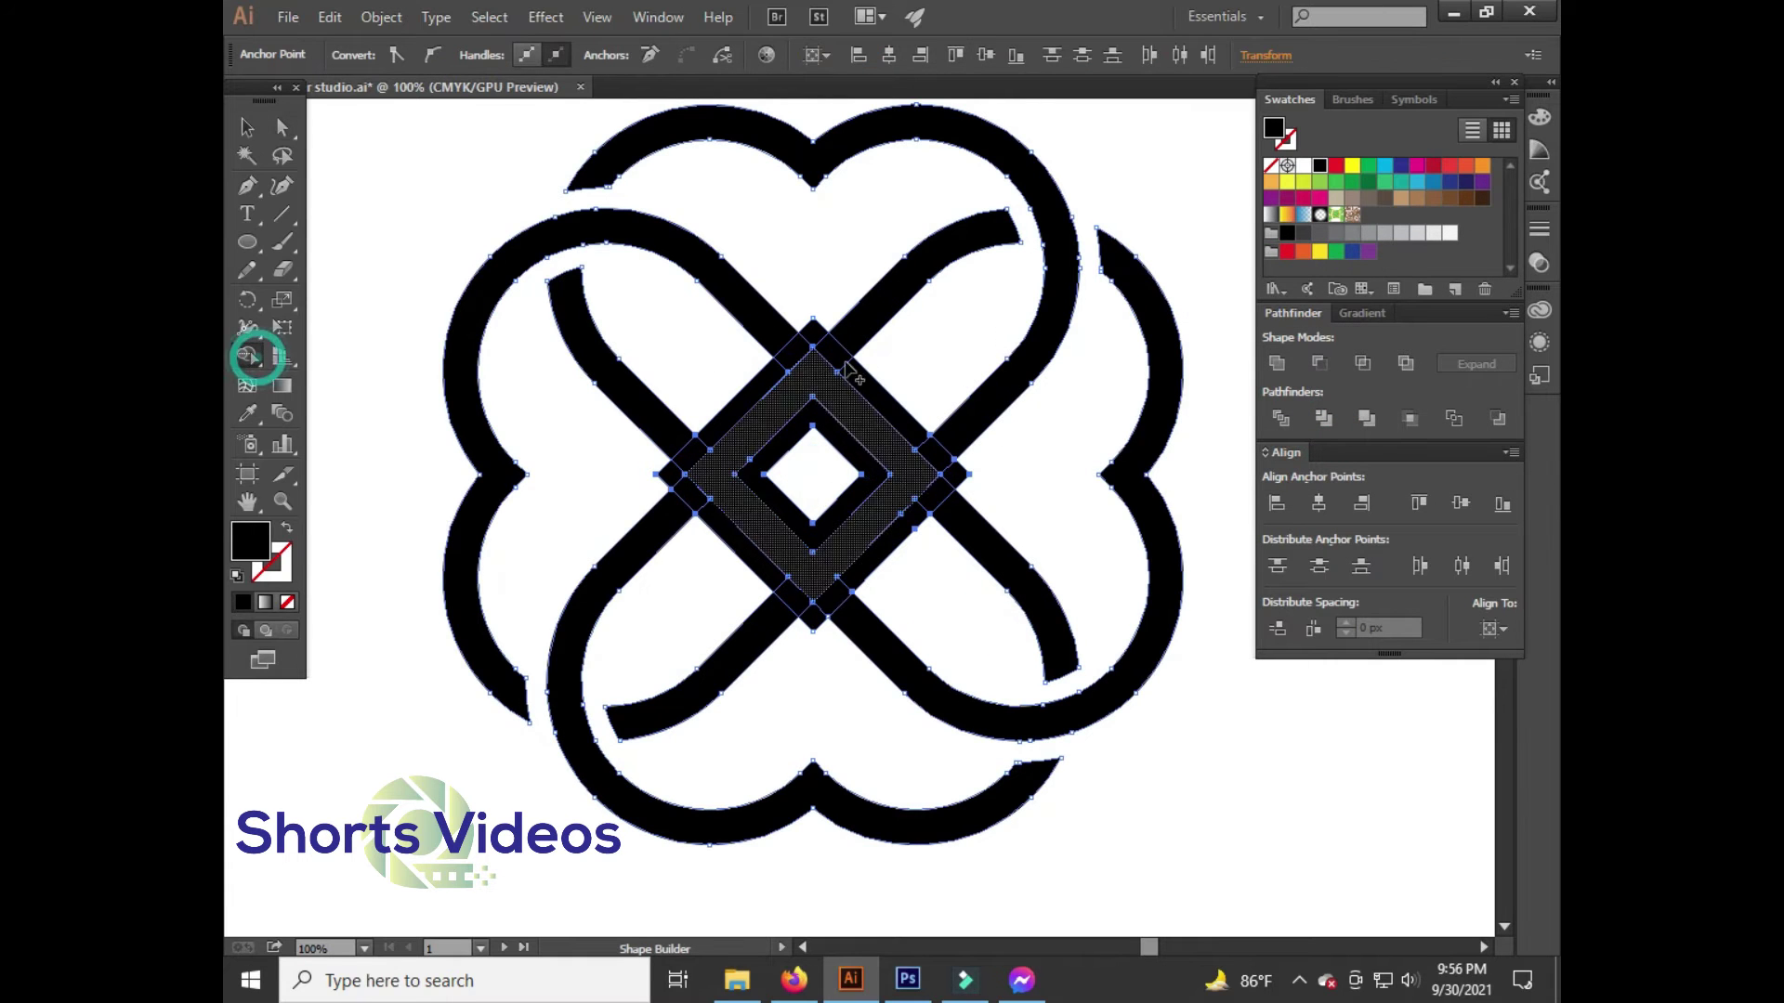
alt+click(790, 353)
drag(685, 450, 688, 497)
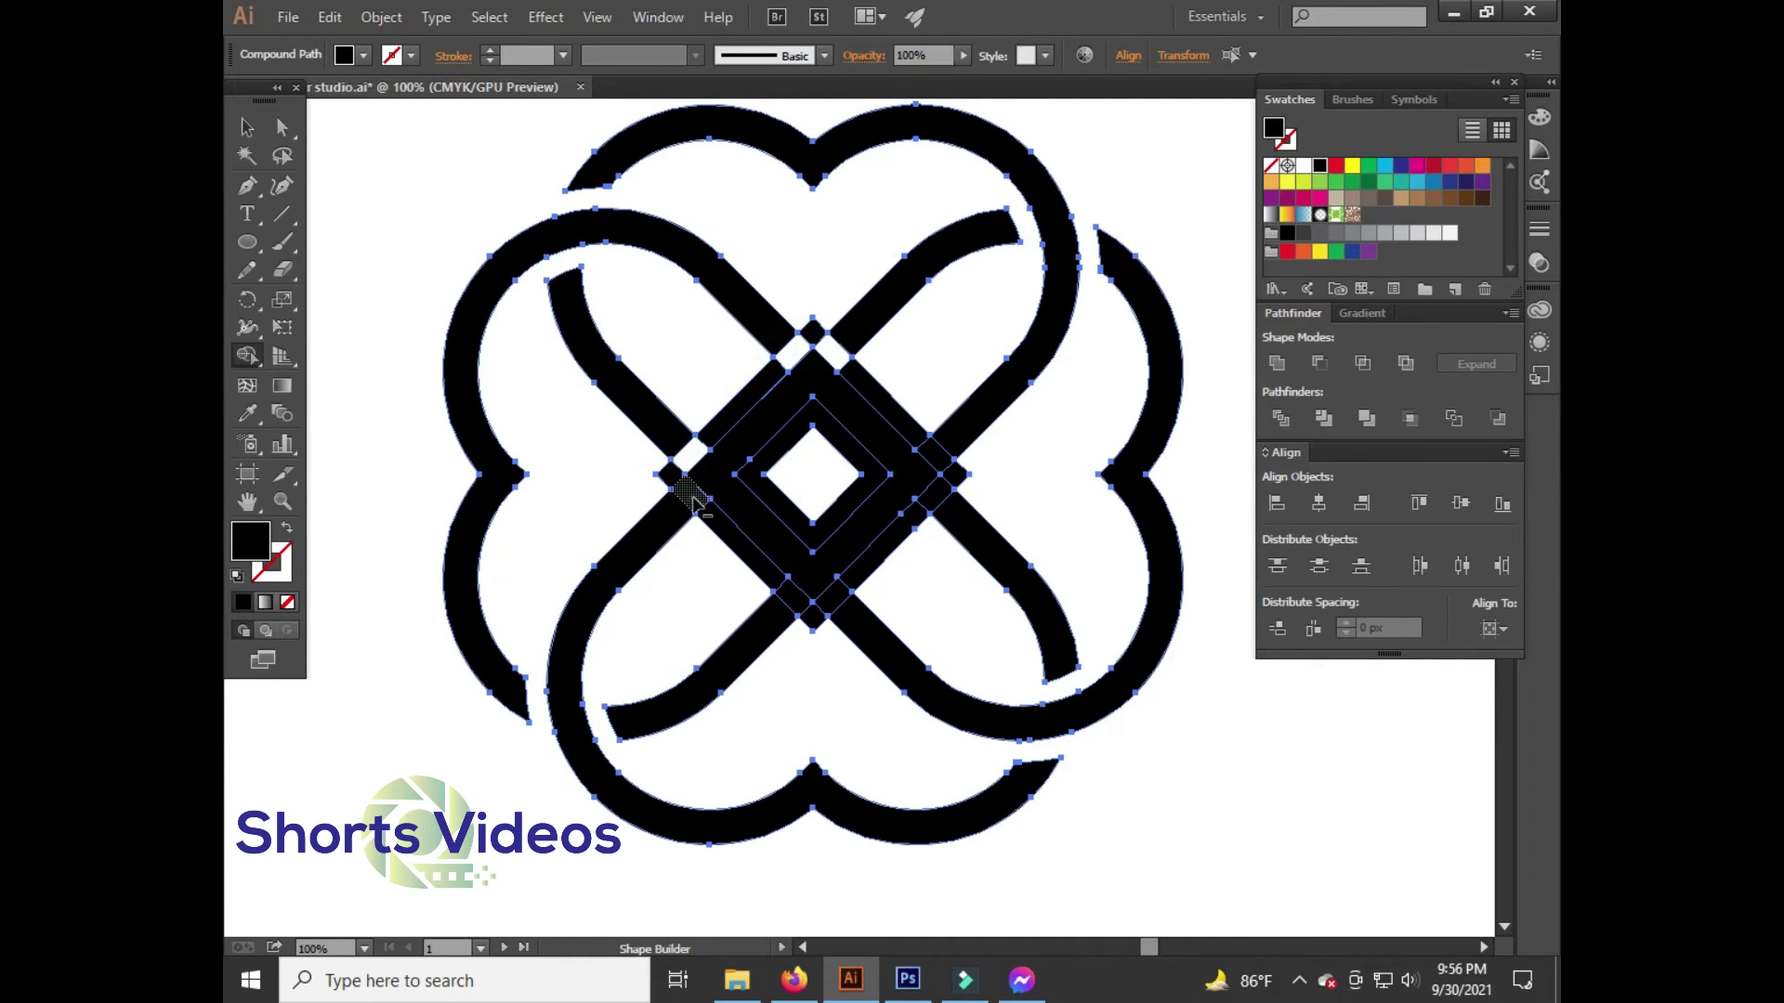
alt+click(791, 606)
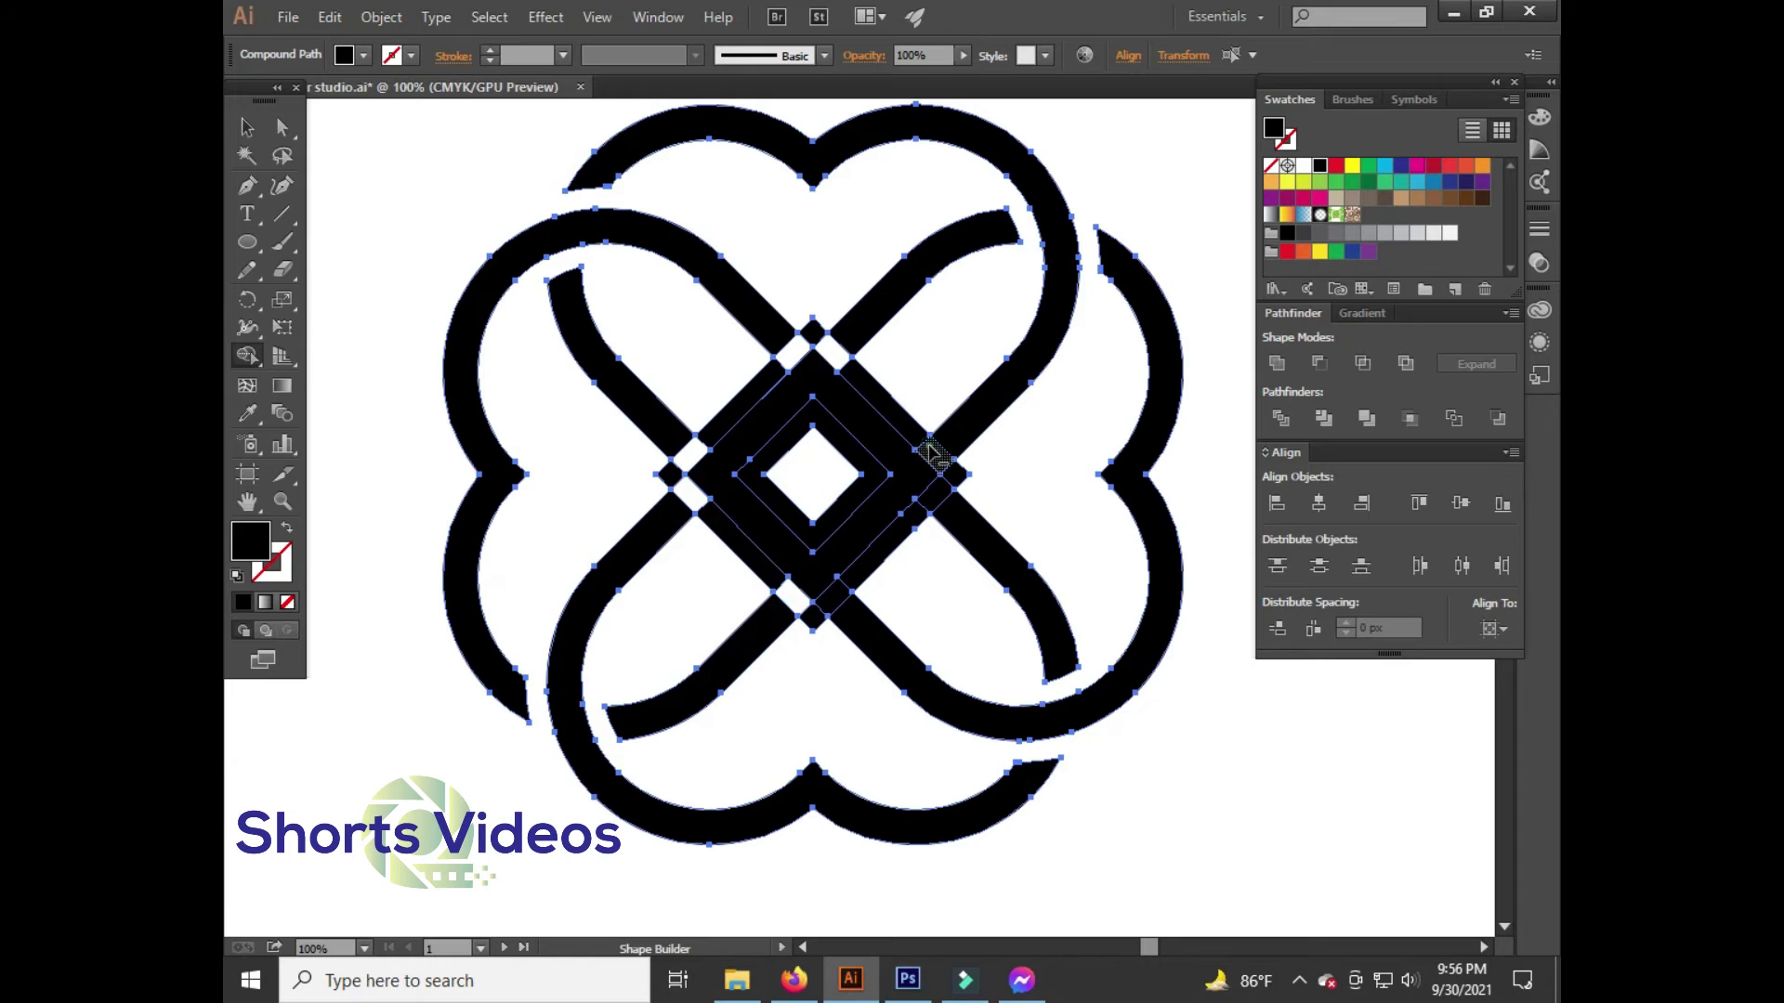
click(282, 128)
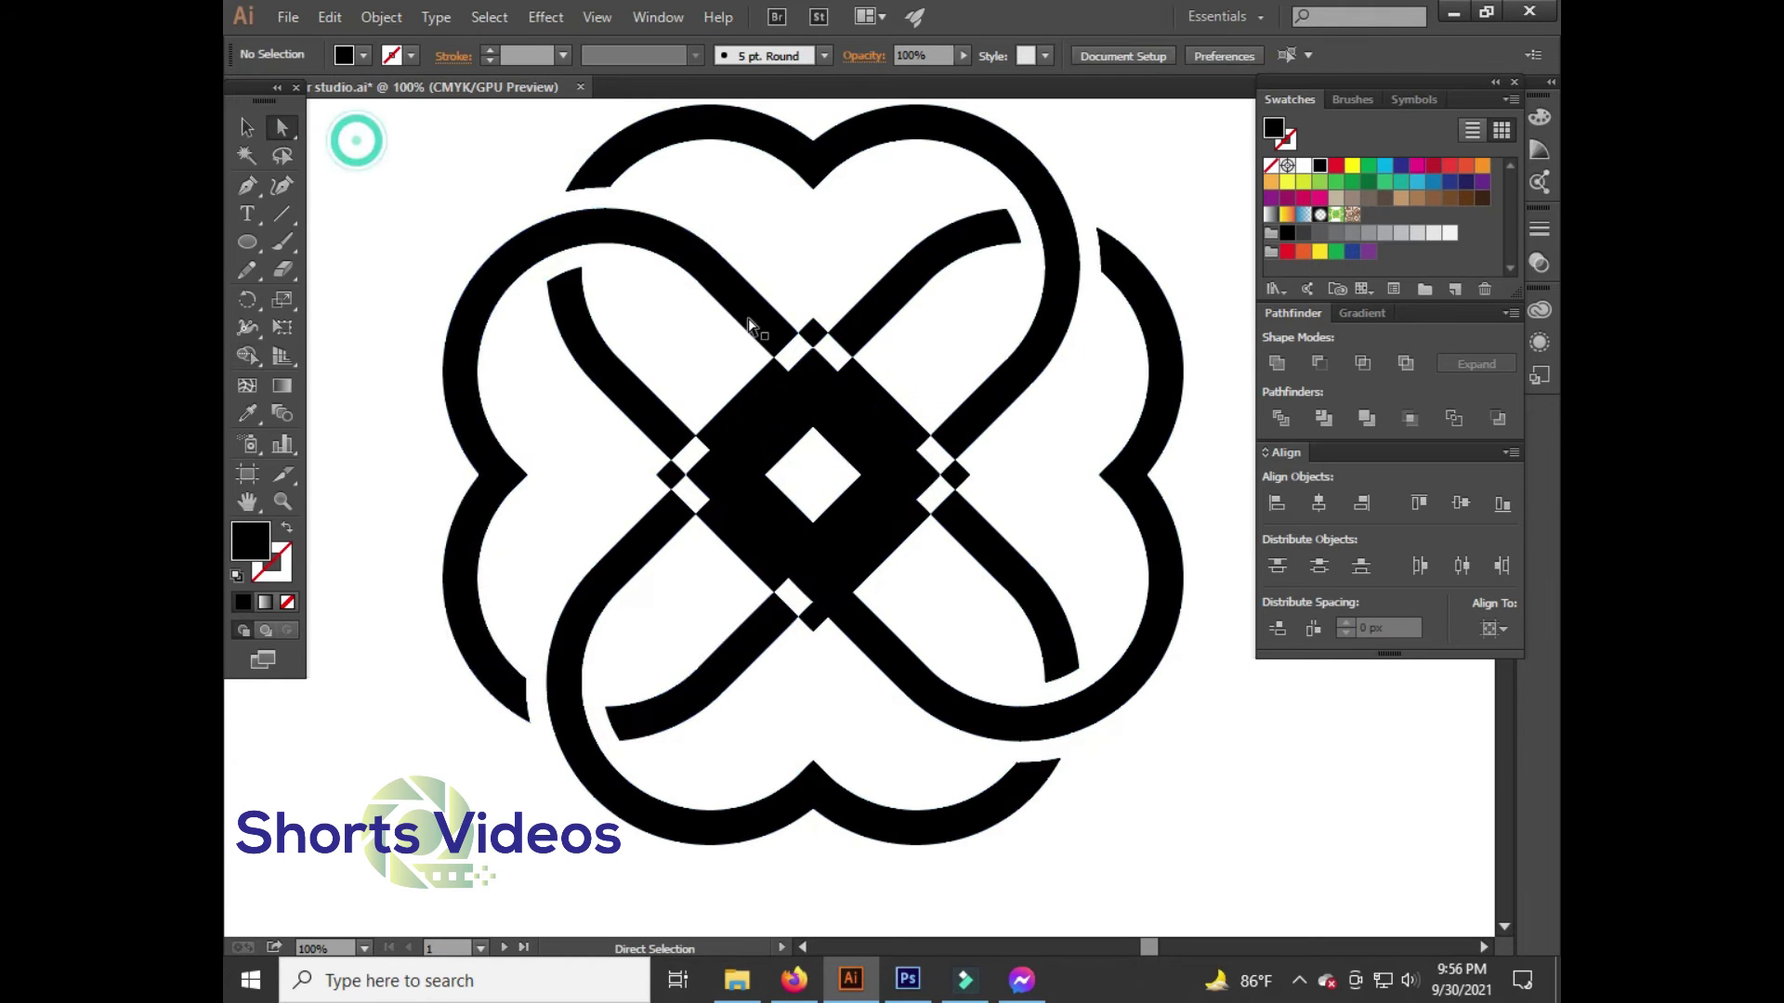
click(804, 269)
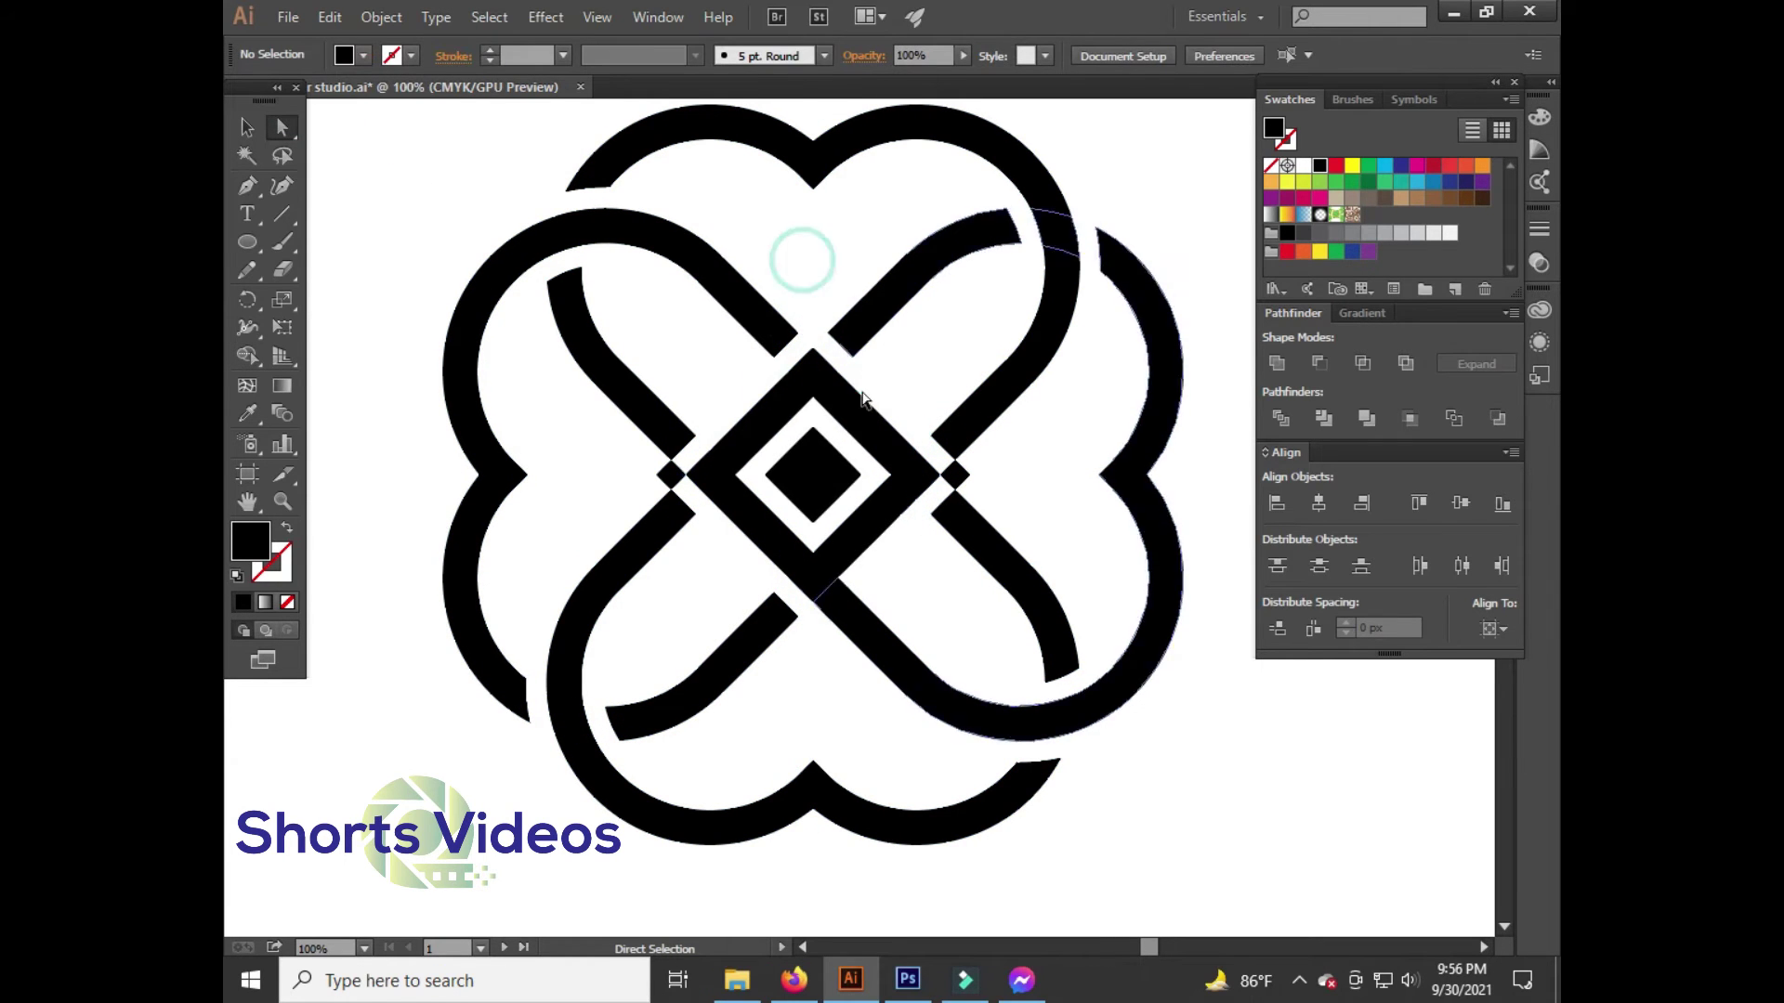
key(ctrl+minus)
key(ctrl+minus)
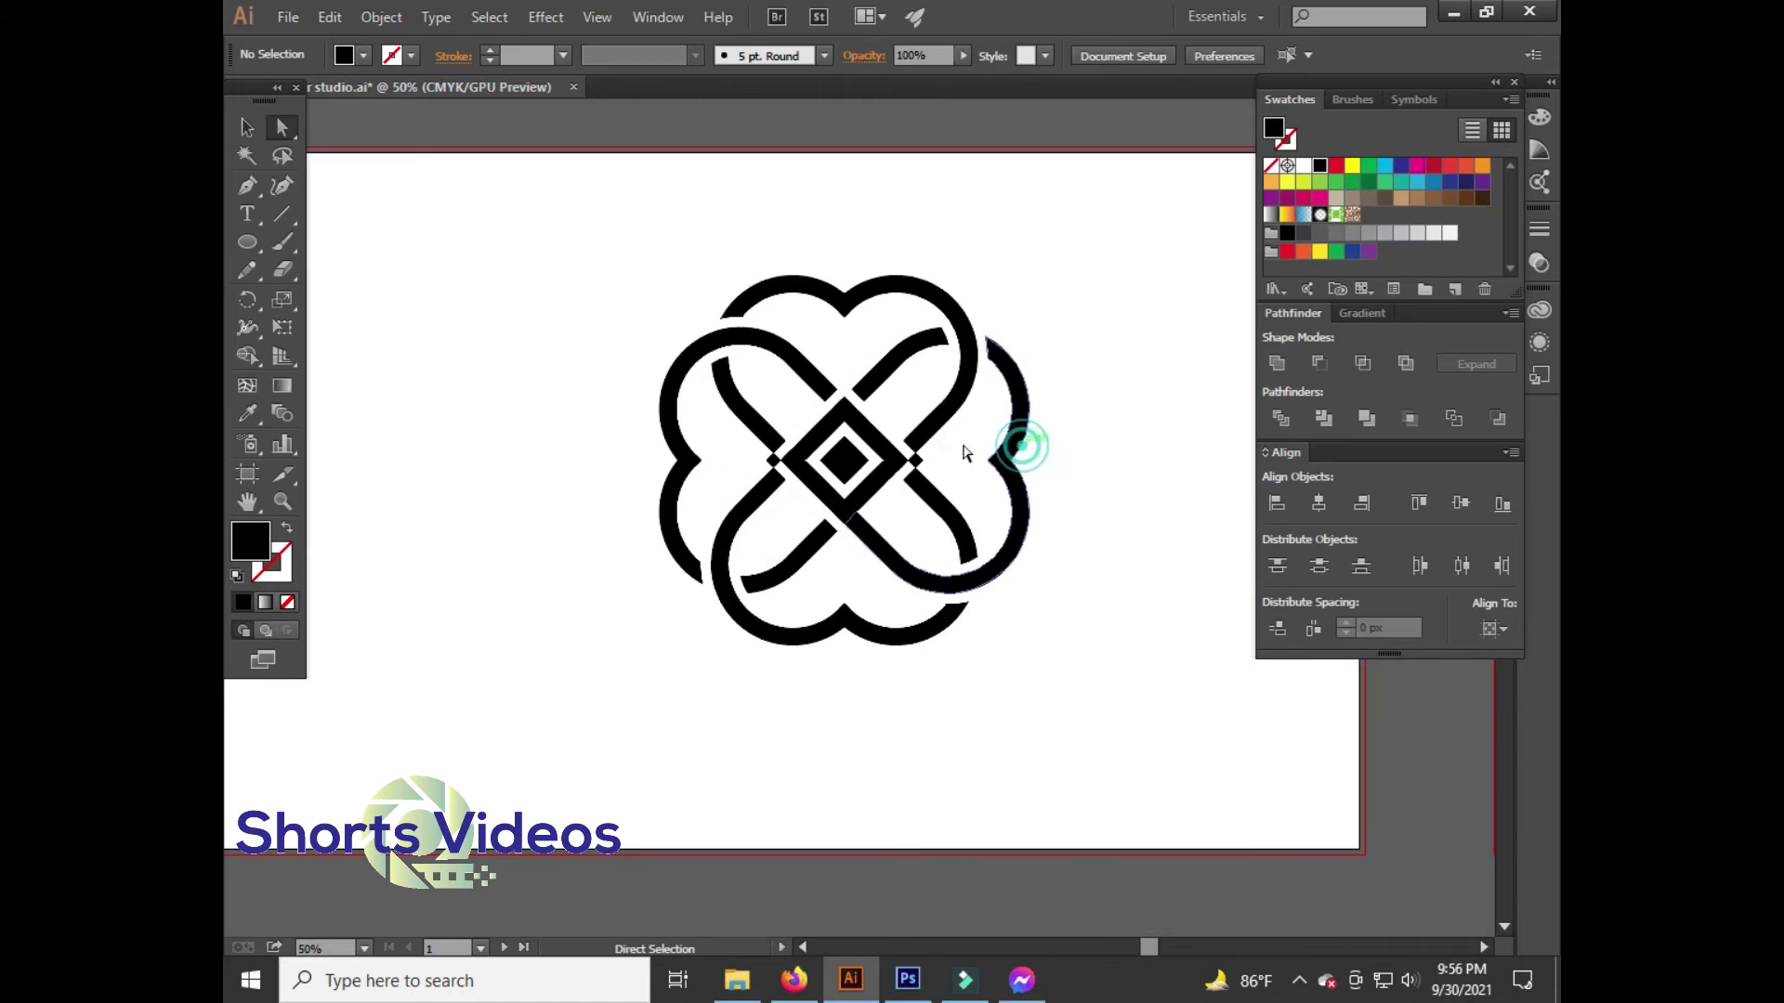
Zoom in on the knot centre and select the thin centre diamond frame
key(ctrl+minus)
scroll(890, 499, up, 3)
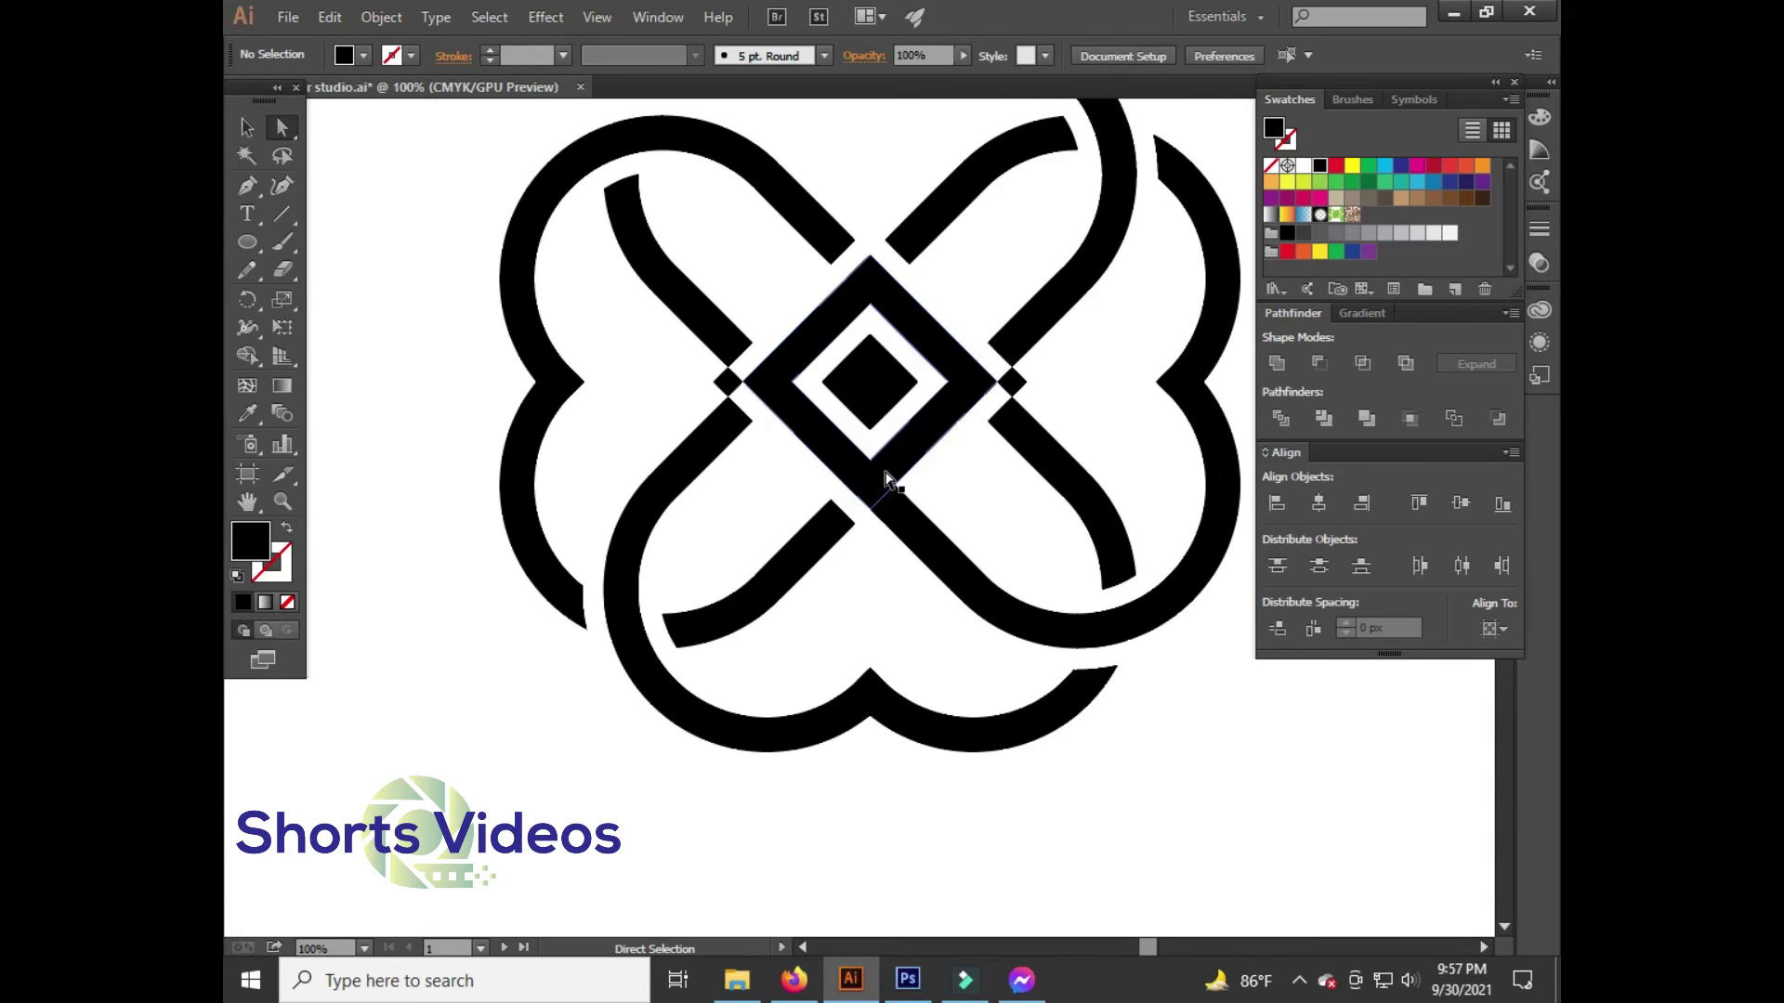
click(957, 493)
drag(957, 505, 799, 440)
click(958, 499)
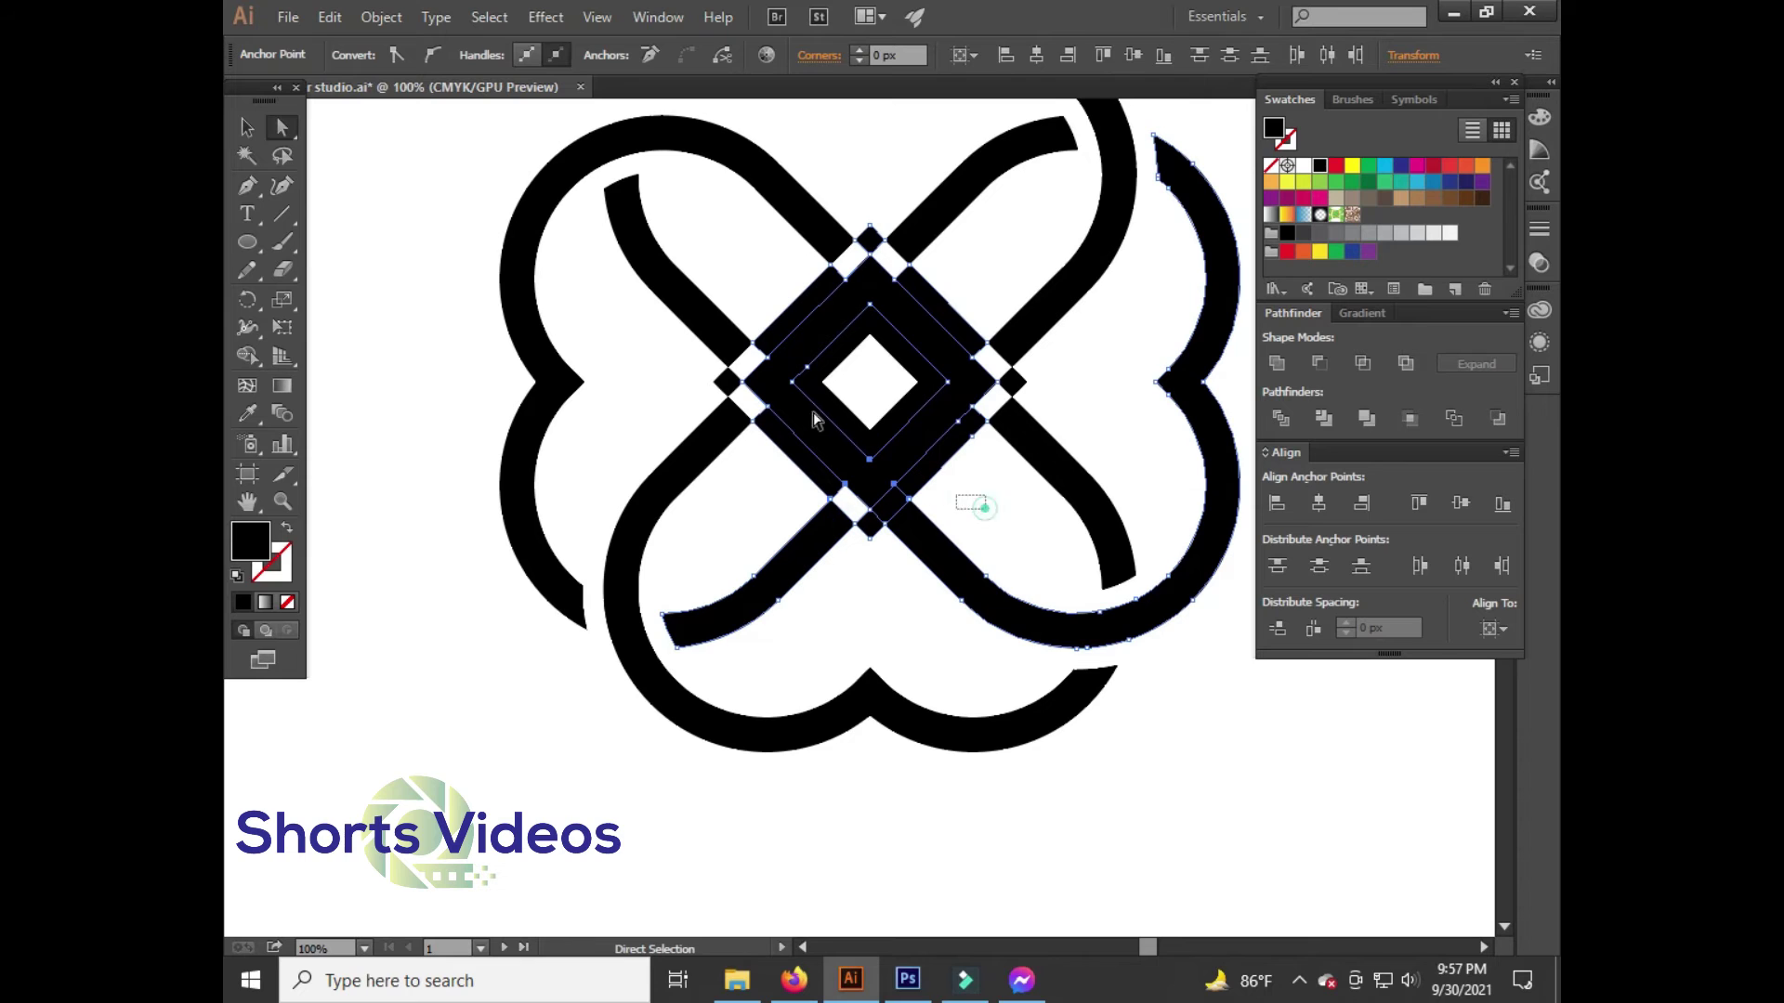
click(986, 505)
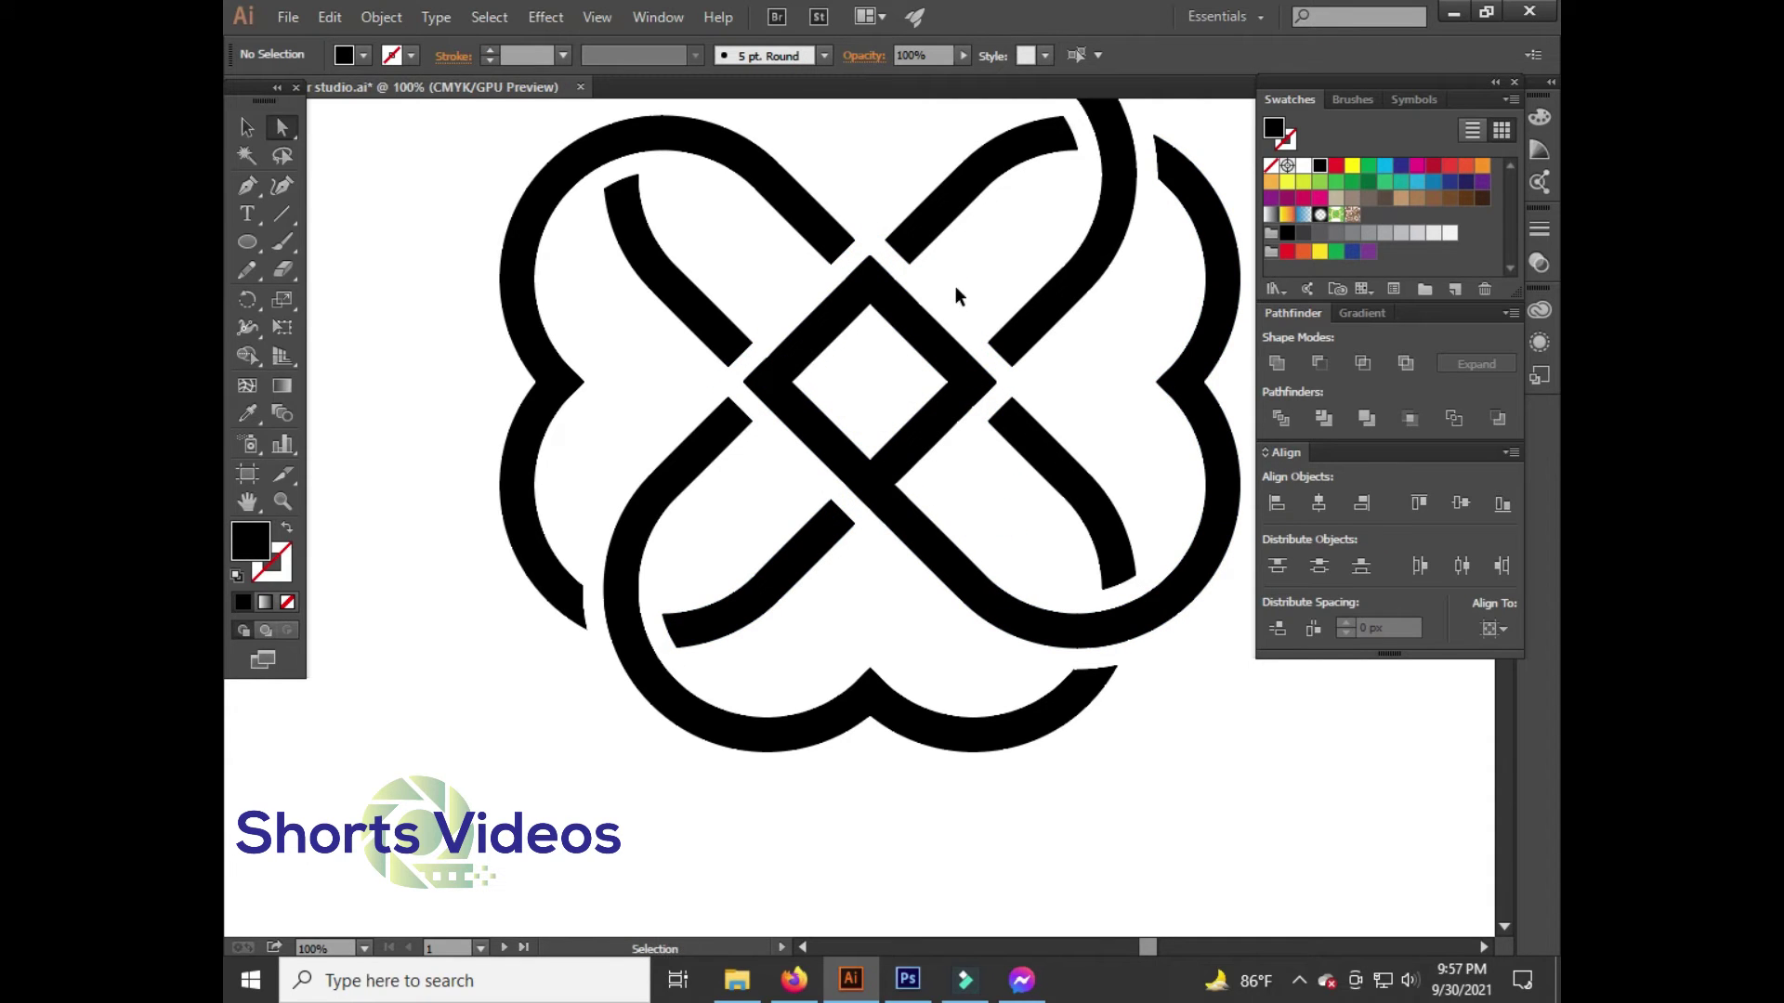
click(862, 485)
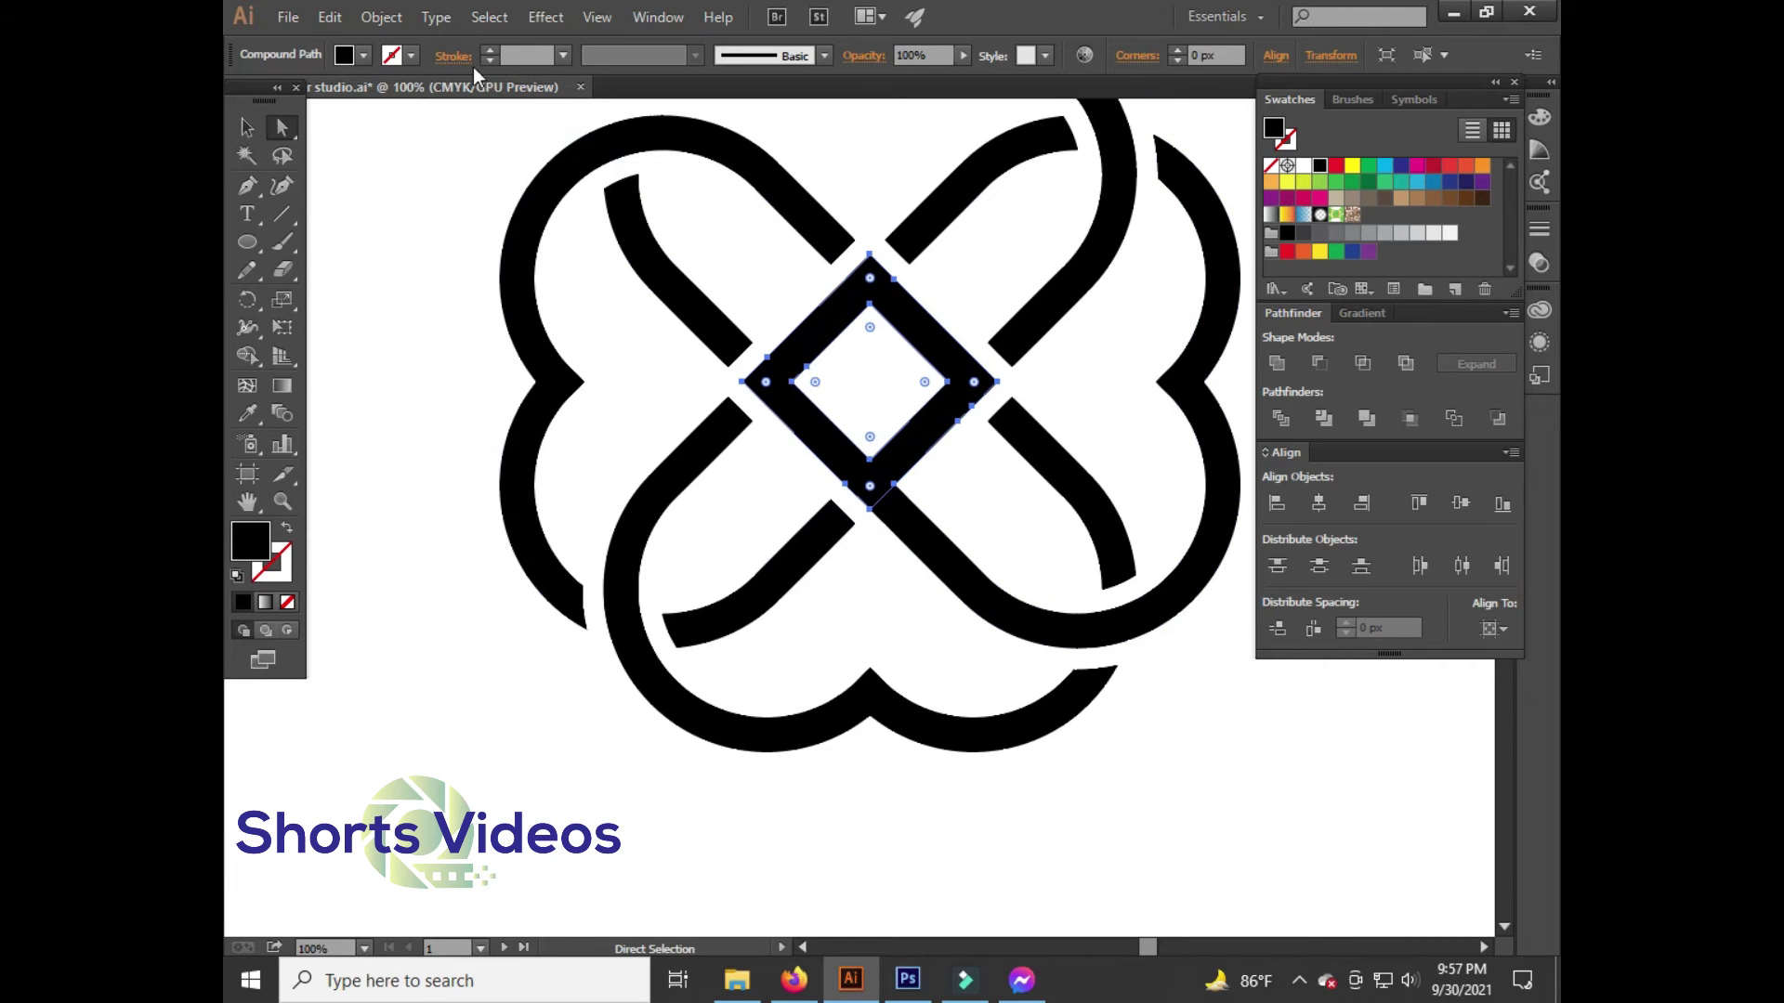
Apply an 18 px Offset Path to the centre diamond
click(382, 18)
mouse_move(405, 485)
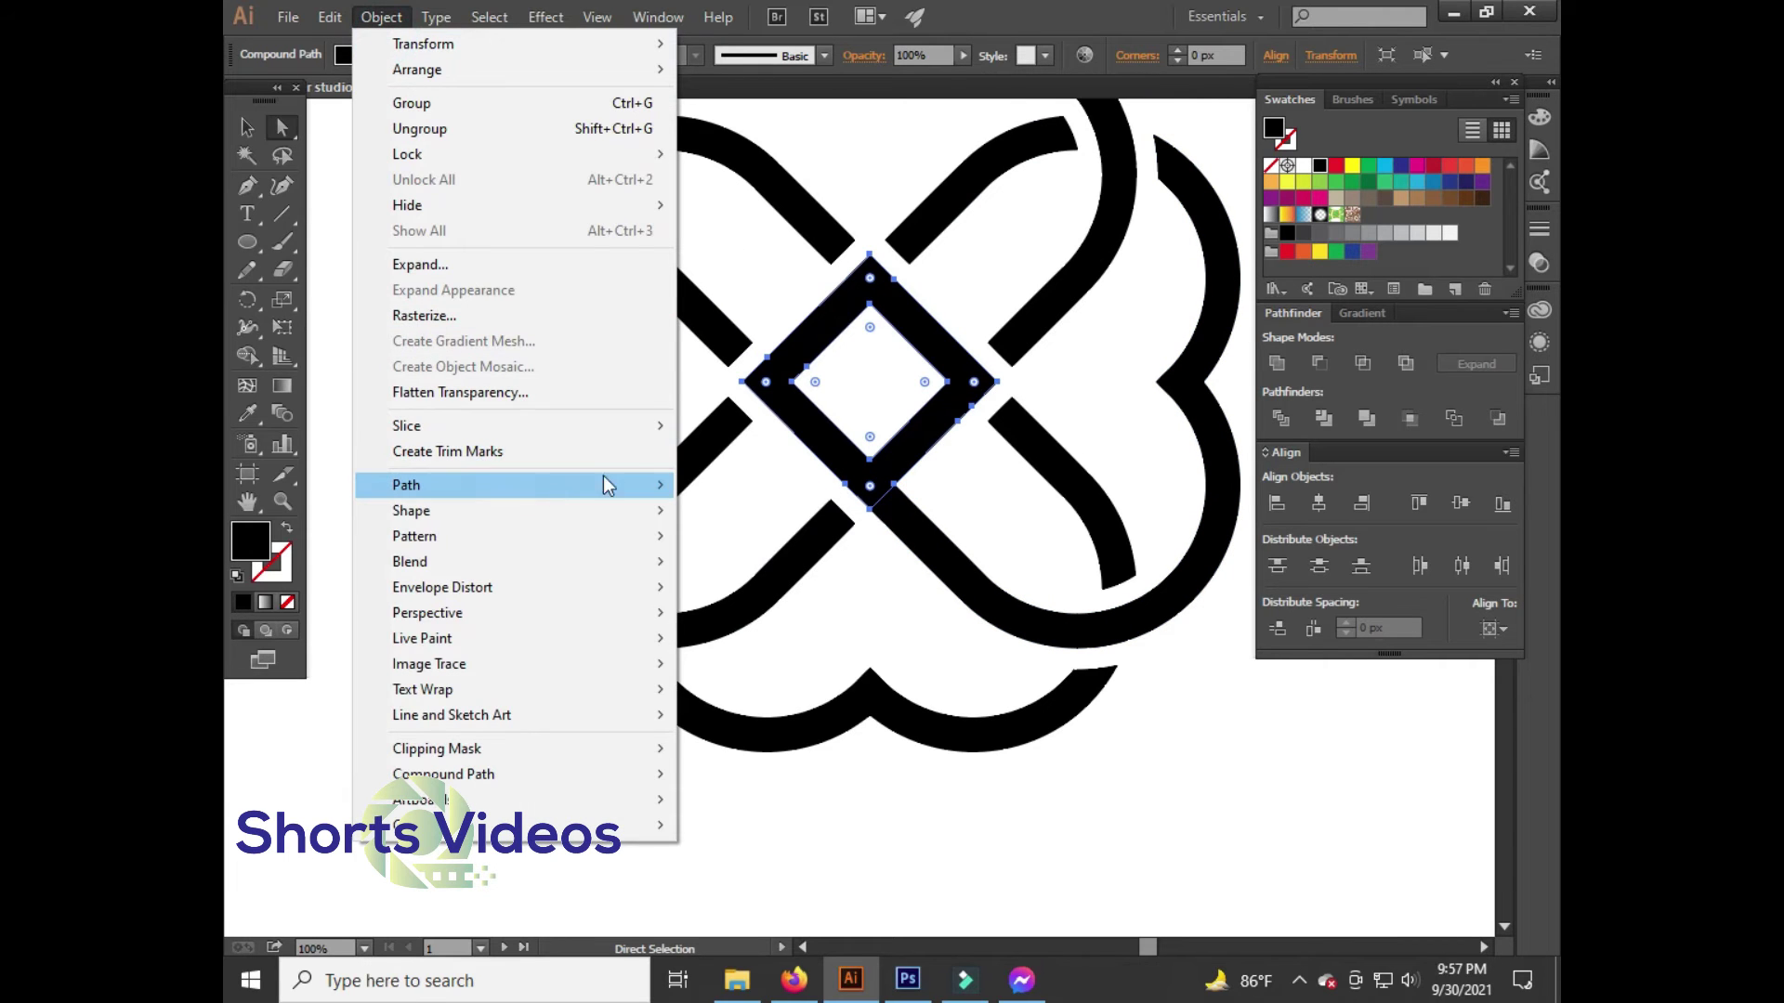
click(750, 570)
click(1189, 426)
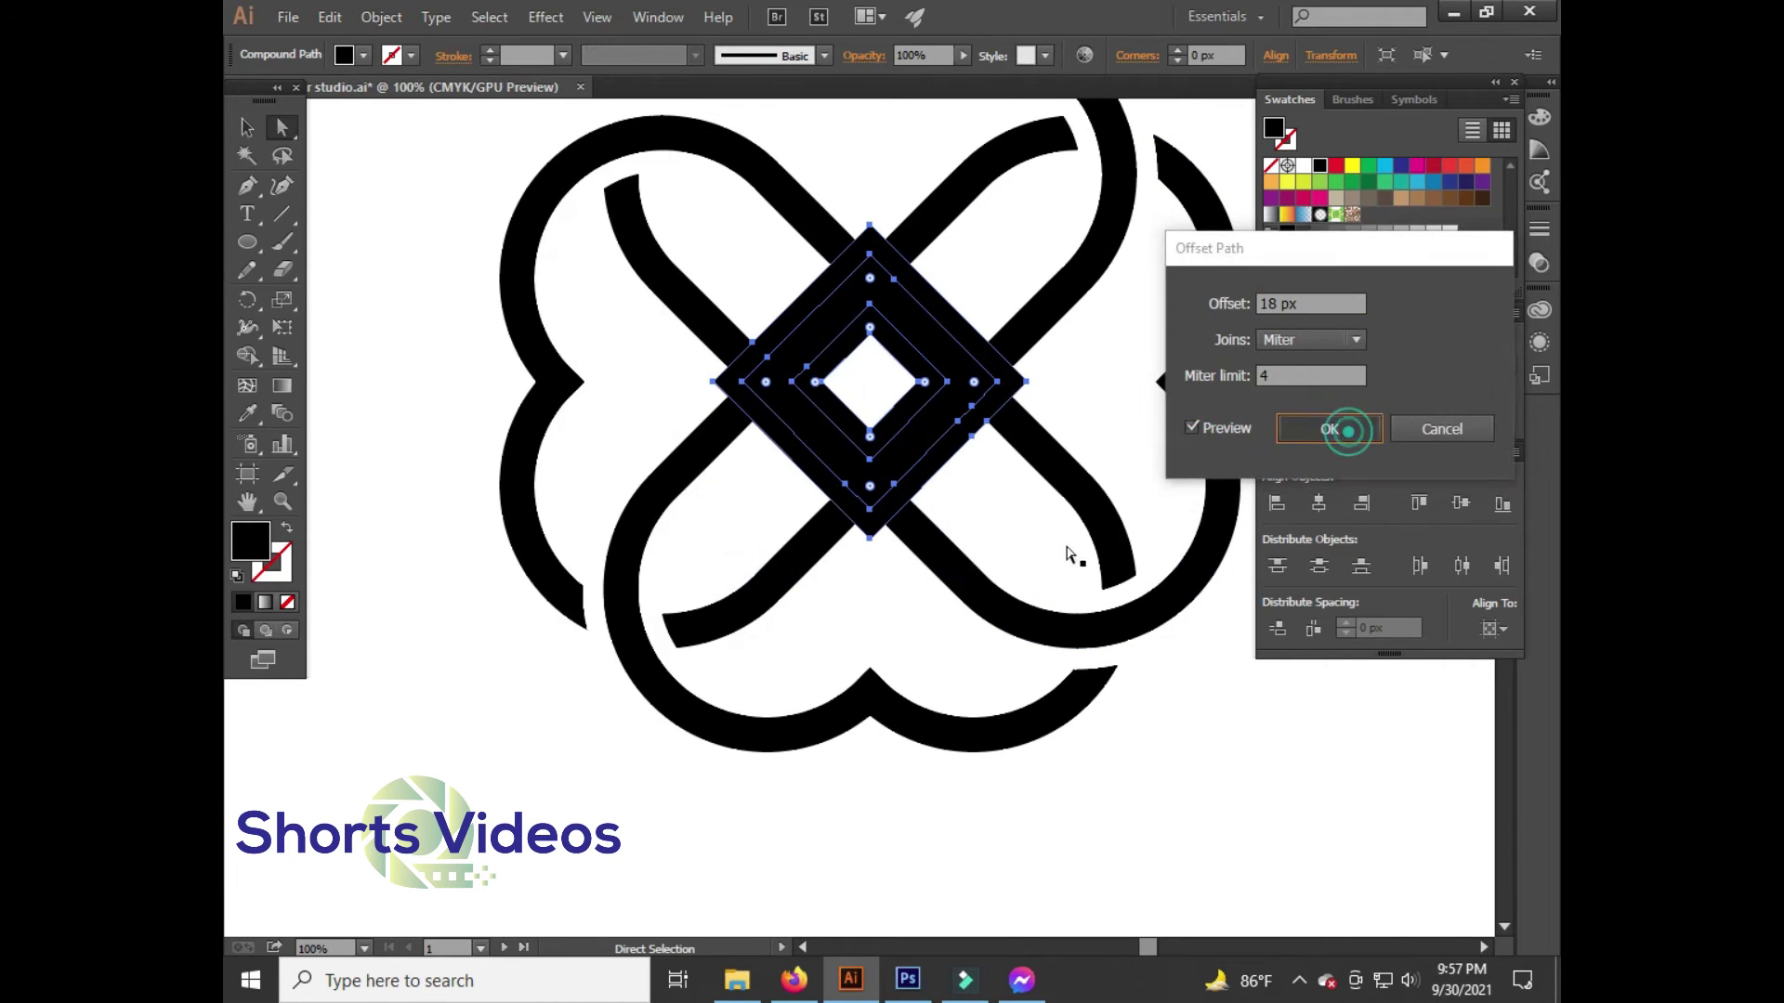
click(1341, 426)
Shape Builder-merge the centre diamond pieces into one solid shape
drag(860, 607, 909, 437)
key(shift+m)
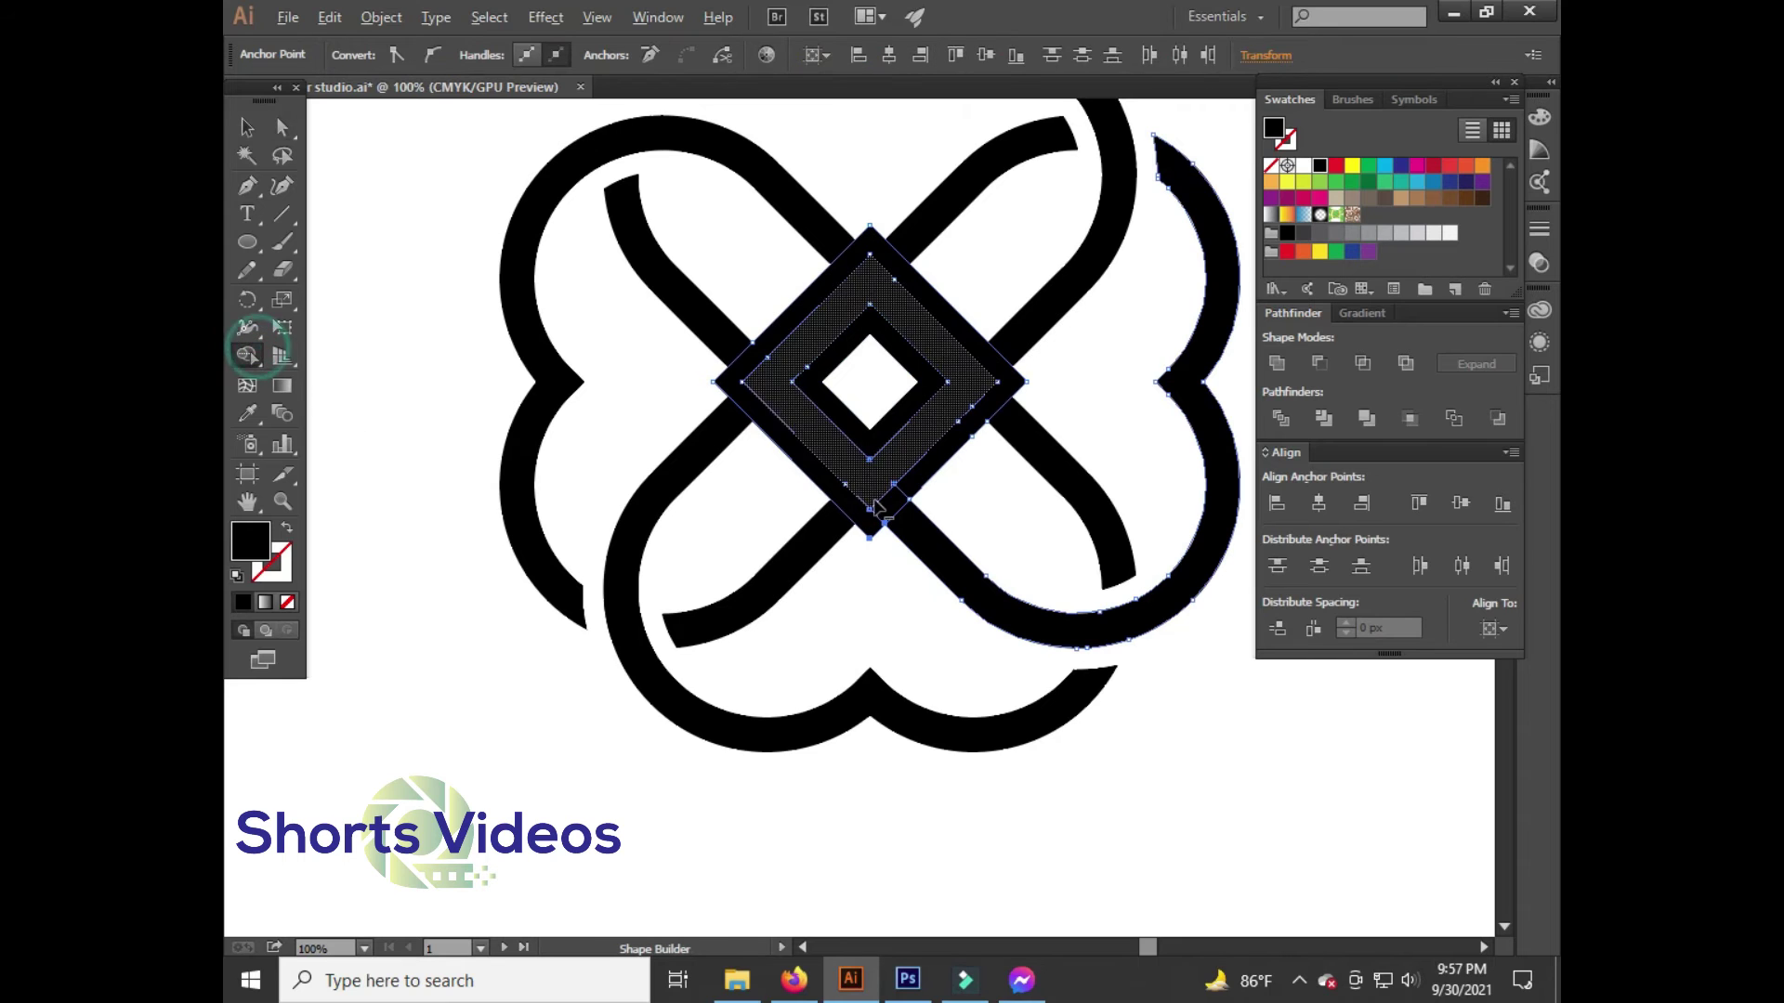
click(890, 506)
click(282, 127)
click(371, 159)
click(796, 314)
click(726, 260)
Check the full artboard, then undo and redo the solid centre merge
key(ctrl+minus)
key(ctrl+minus)
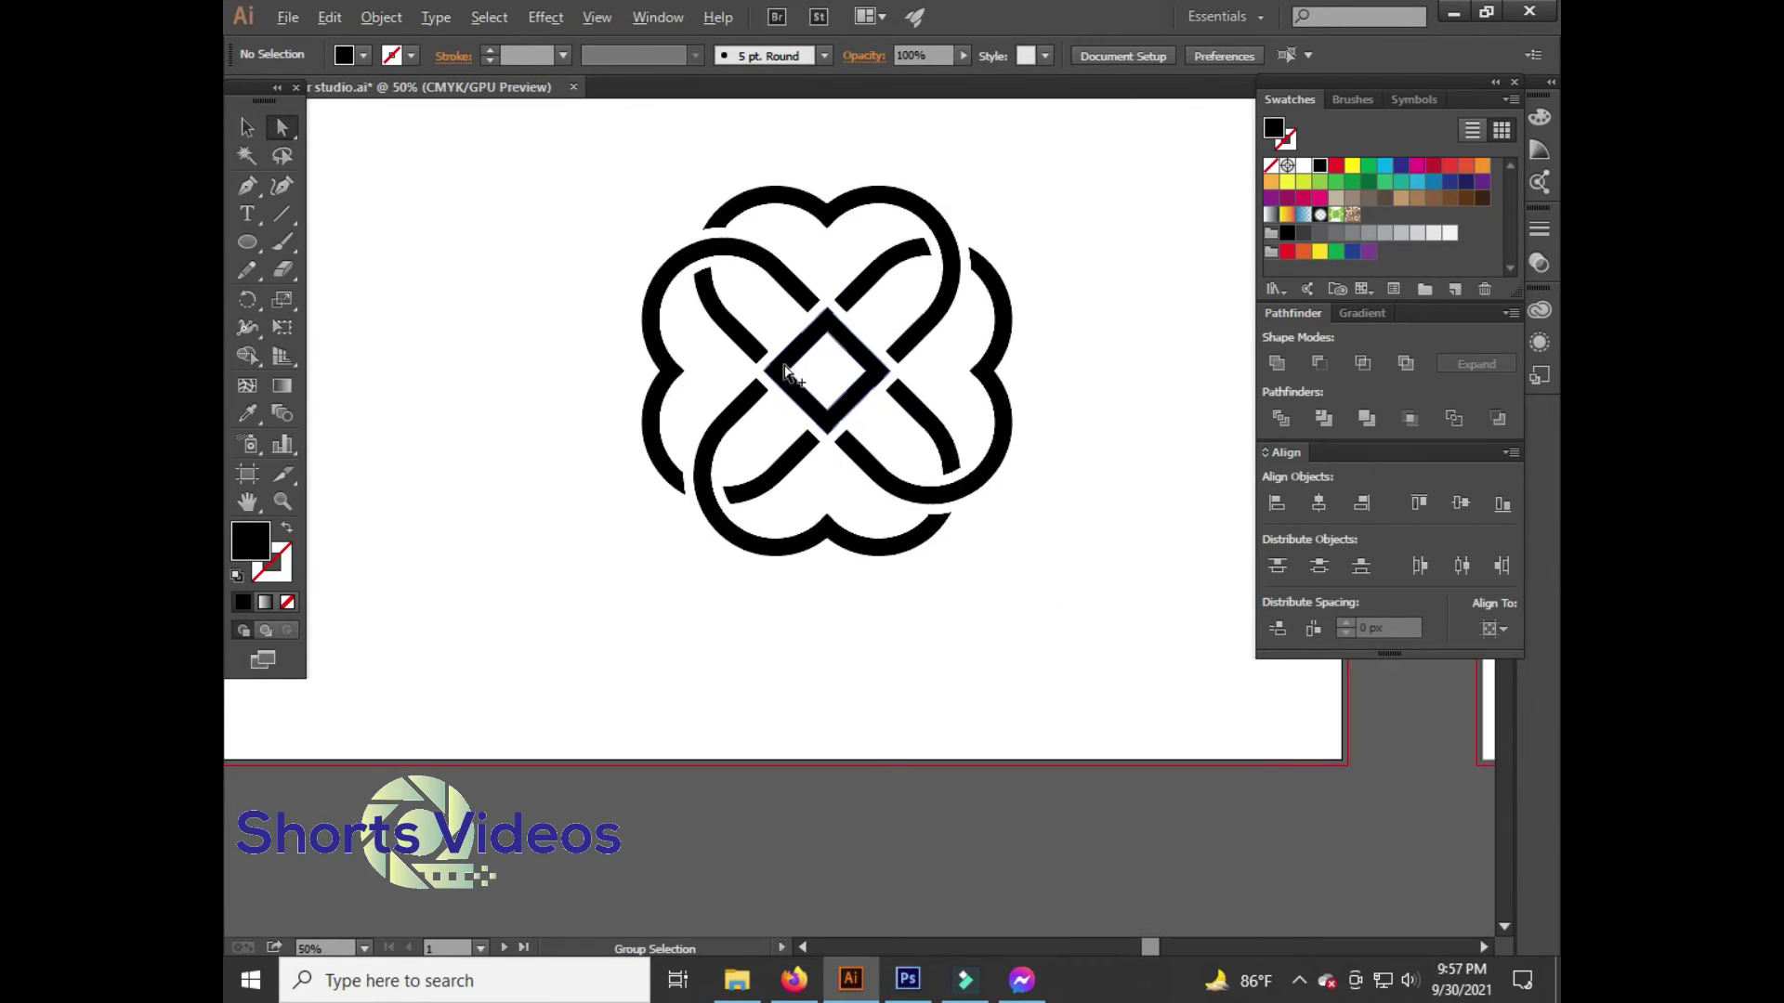
key(ctrl+minus)
drag(1066, 226, 1088, 269)
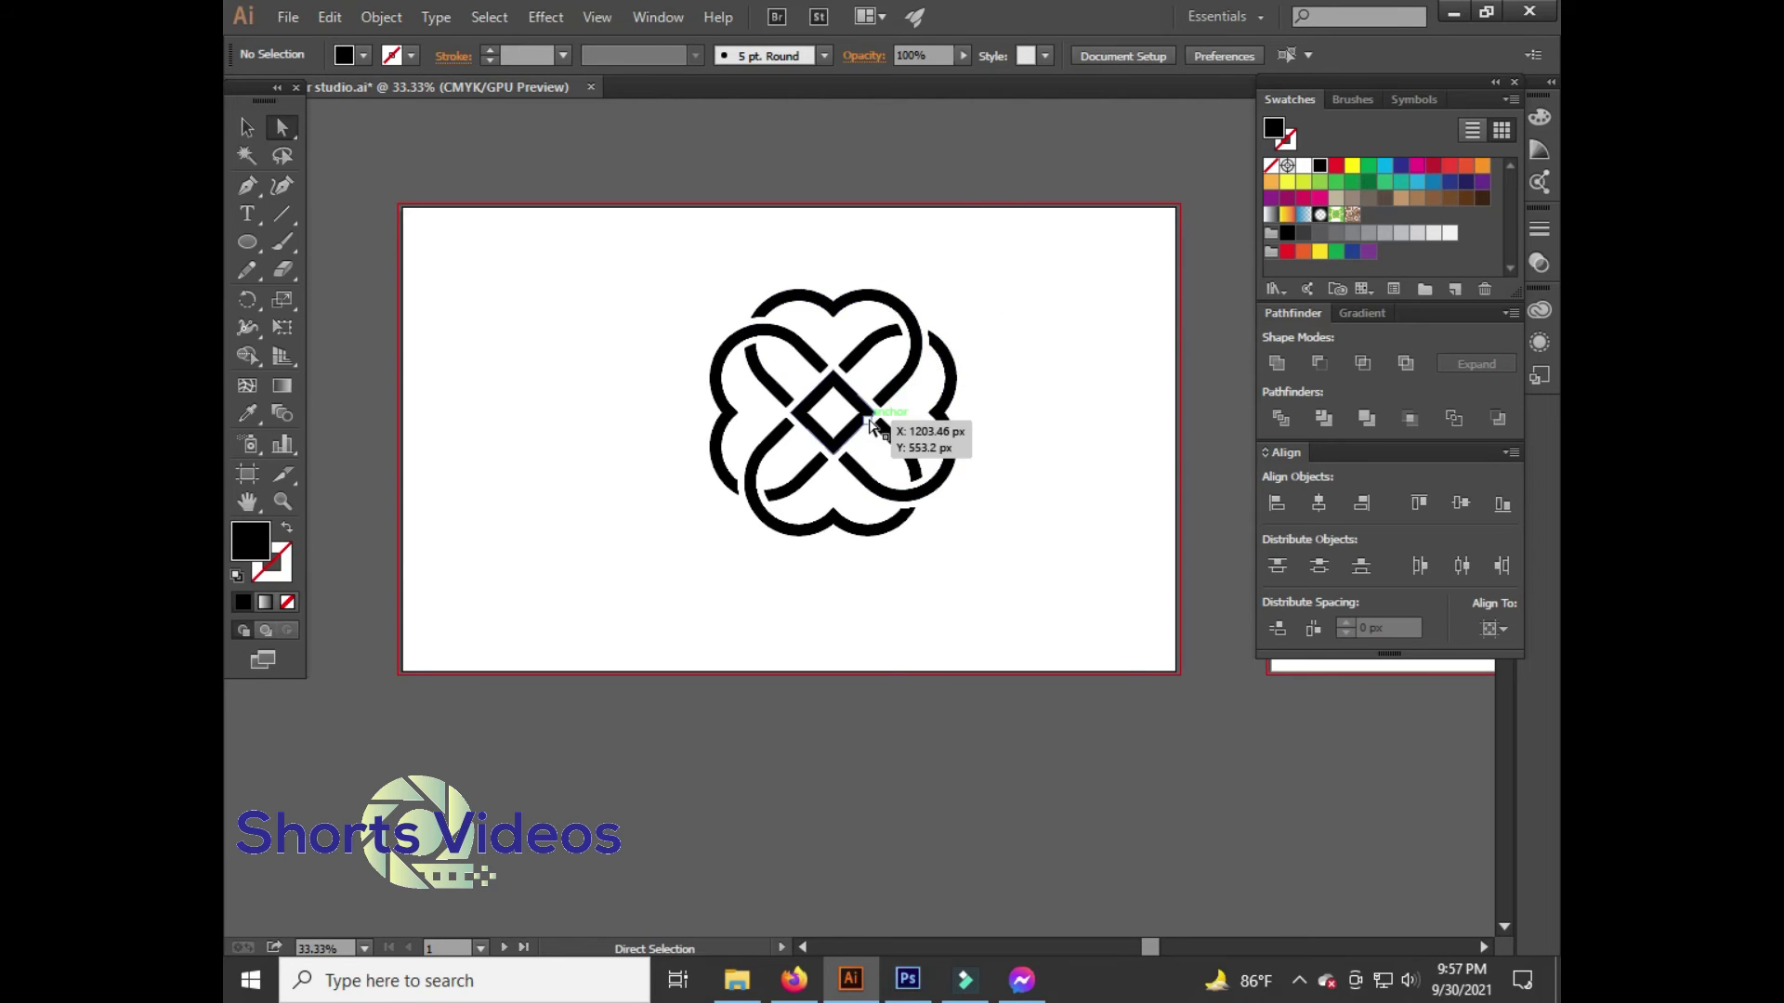
key(ctrl+1)
click(806, 368)
key(ctrl+z)
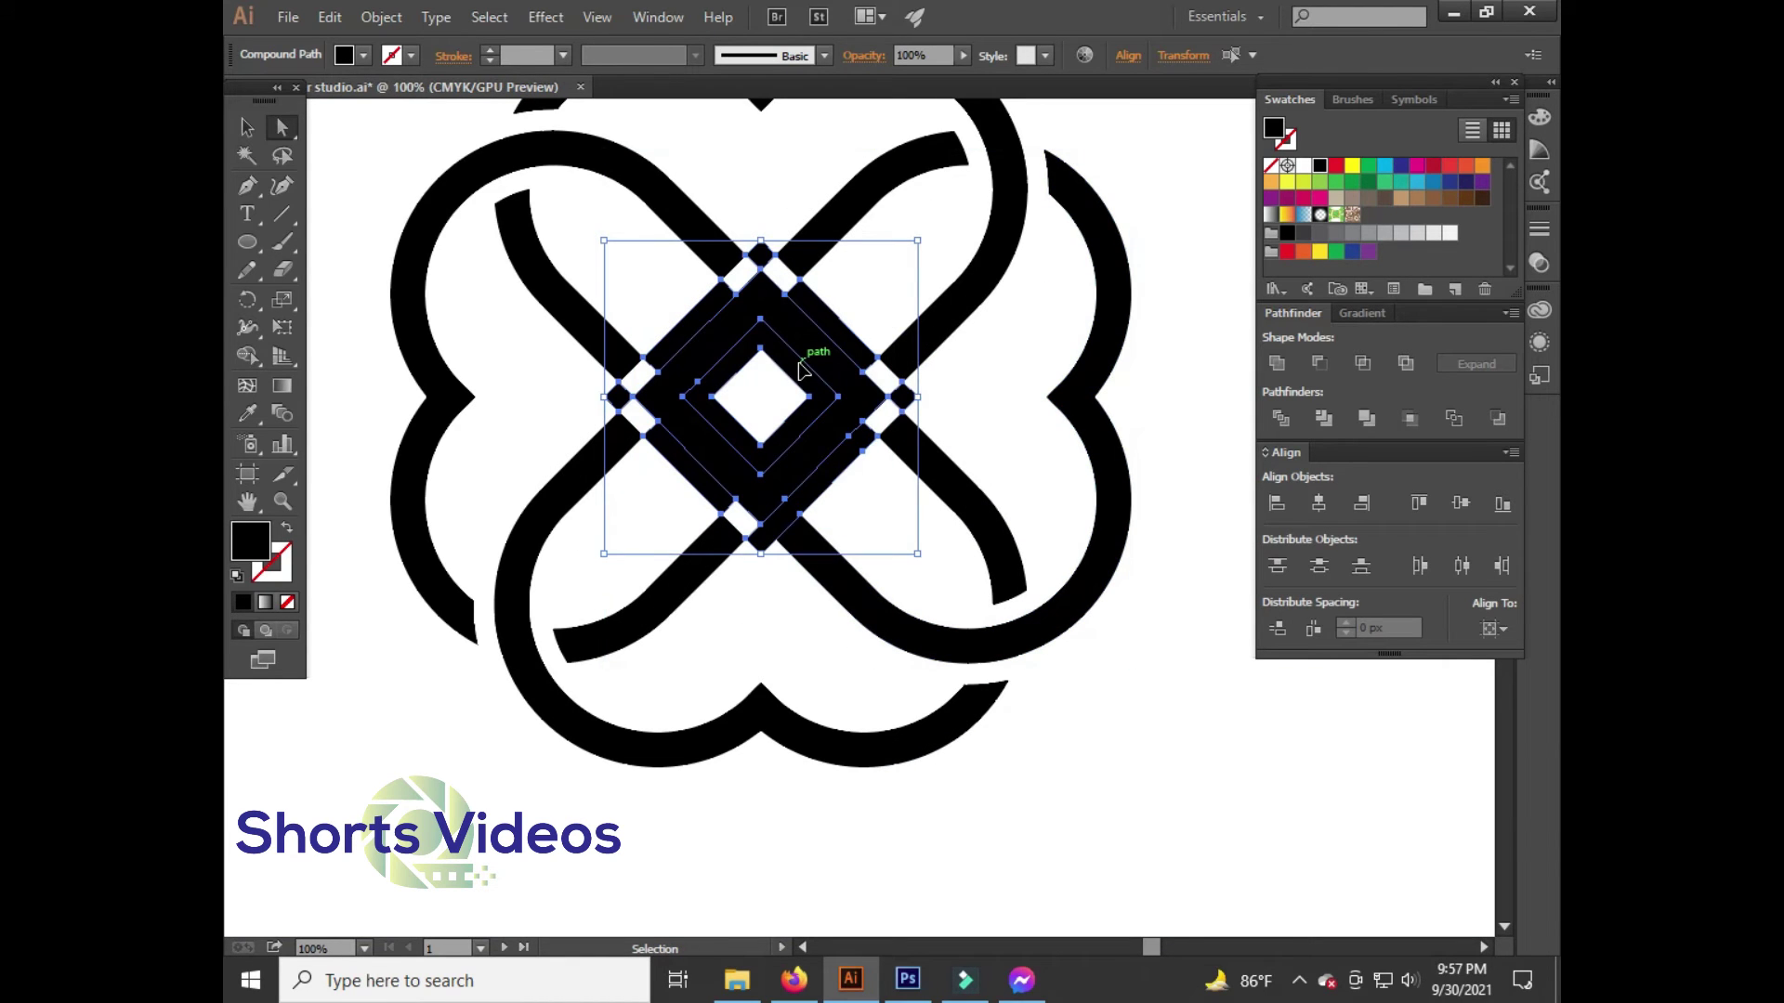
key(ctrl+z)
key(ctrl+z)
click(953, 390)
Cut away the region right of the centre diamond and delete the notched diamond
drag(910, 553, 644, 352)
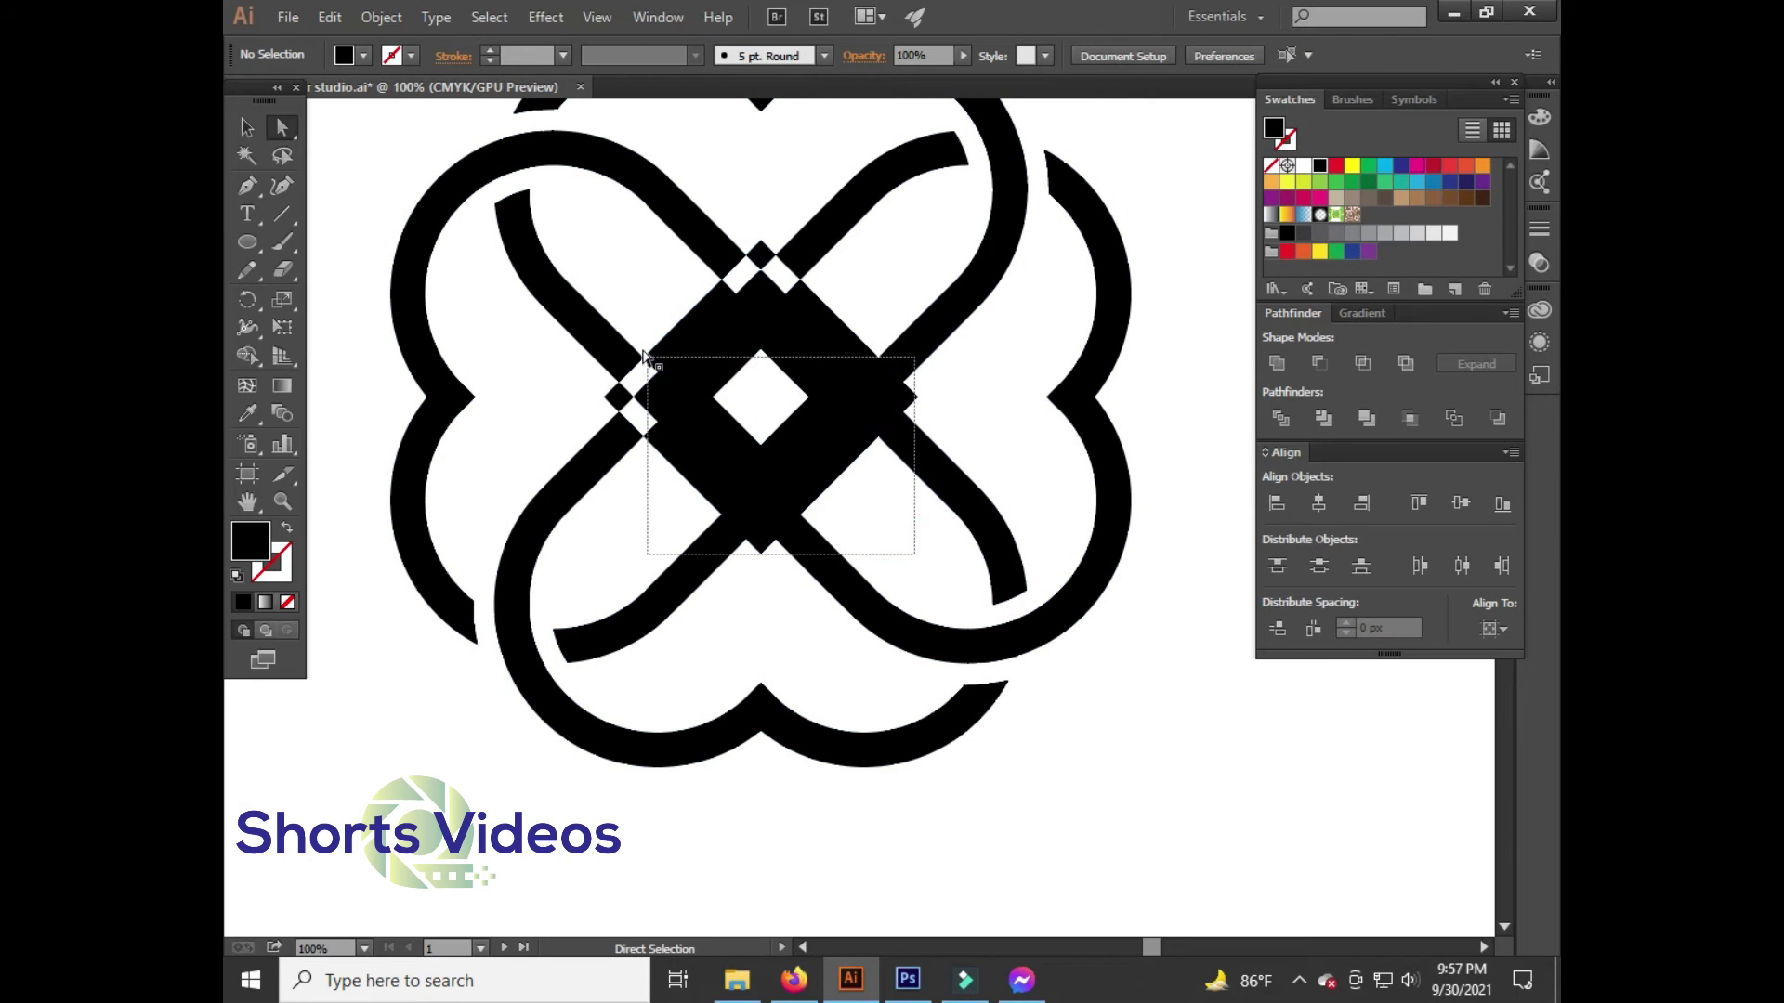
click(247, 355)
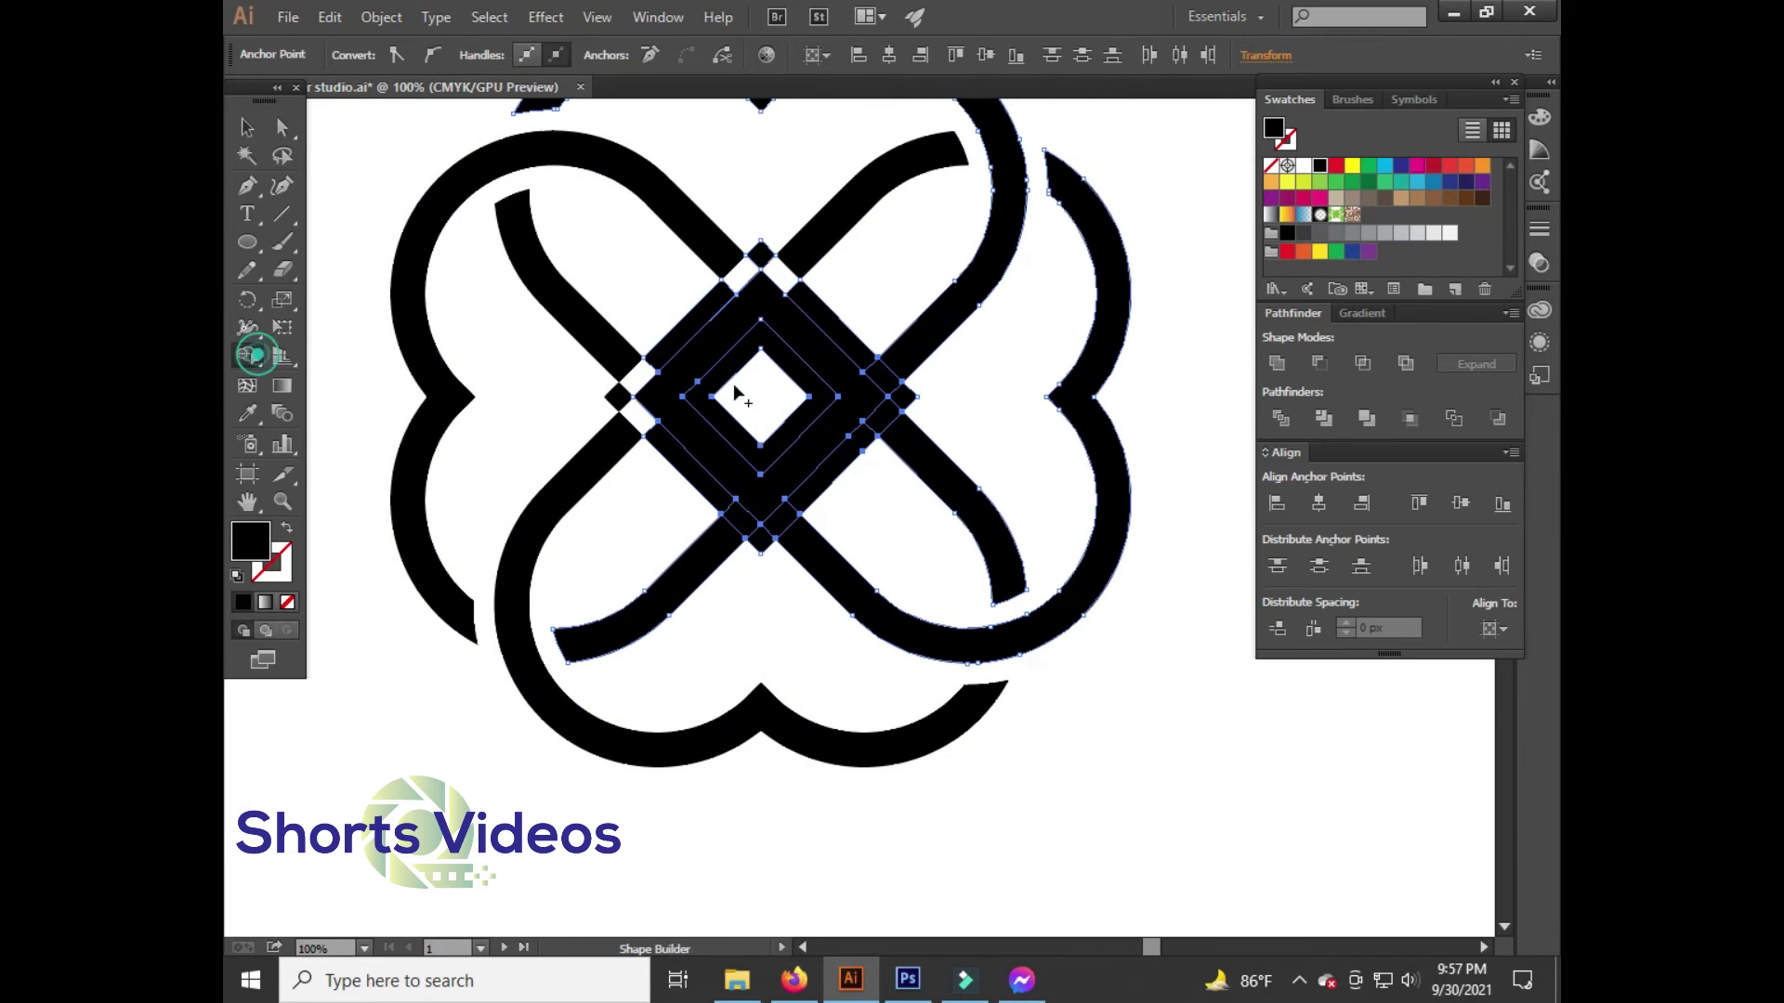
alt+click(883, 374)
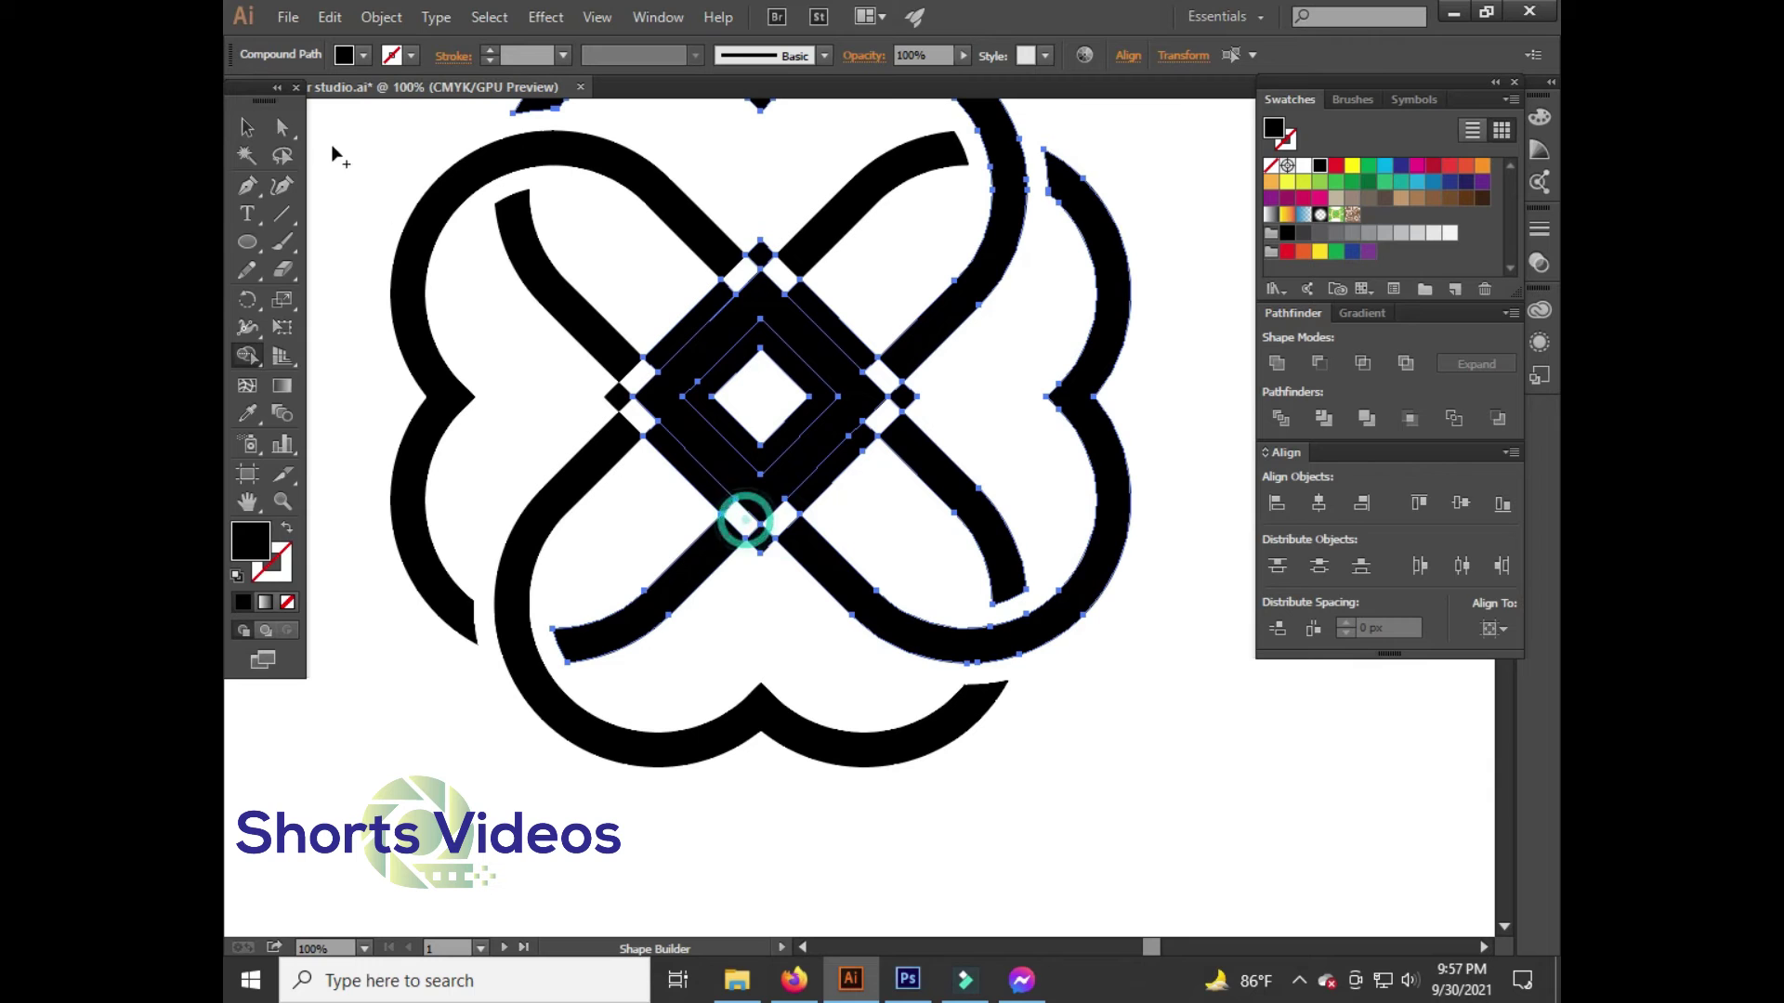
click(282, 127)
click(760, 240)
key(Delete)
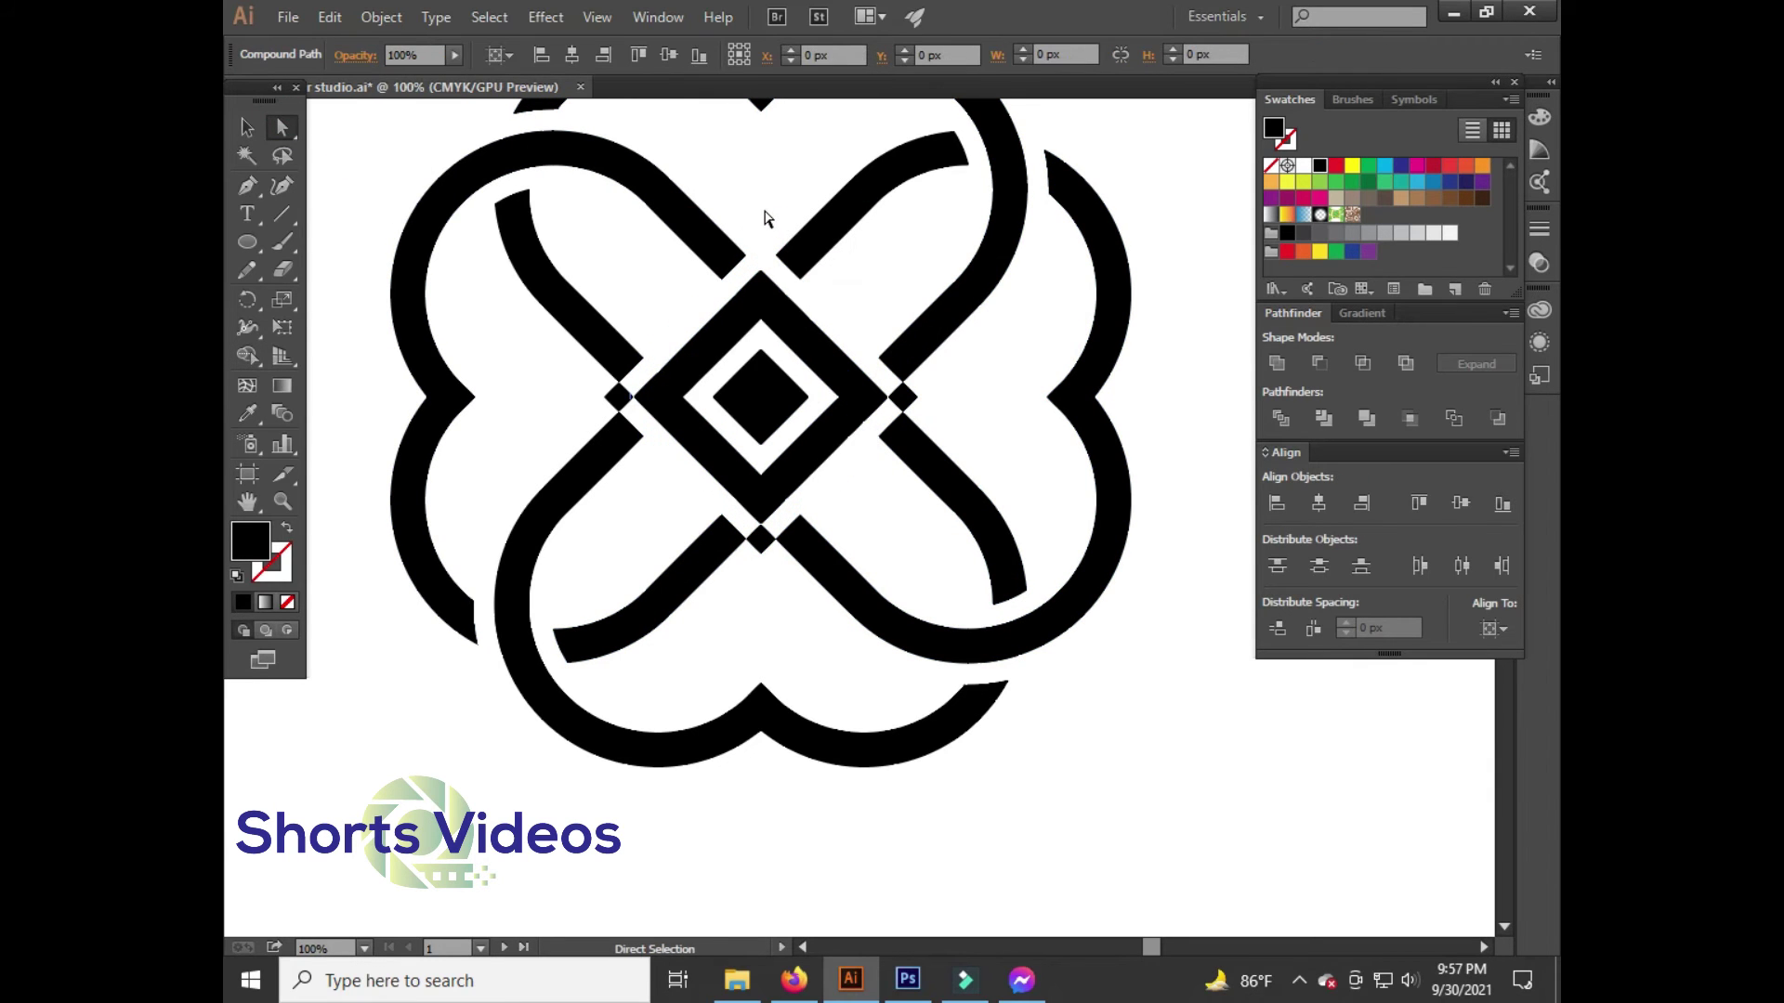
Restore the notched diamond, then try deleting the notched diamond frame and undo
key(ctrl+z)
click(801, 290)
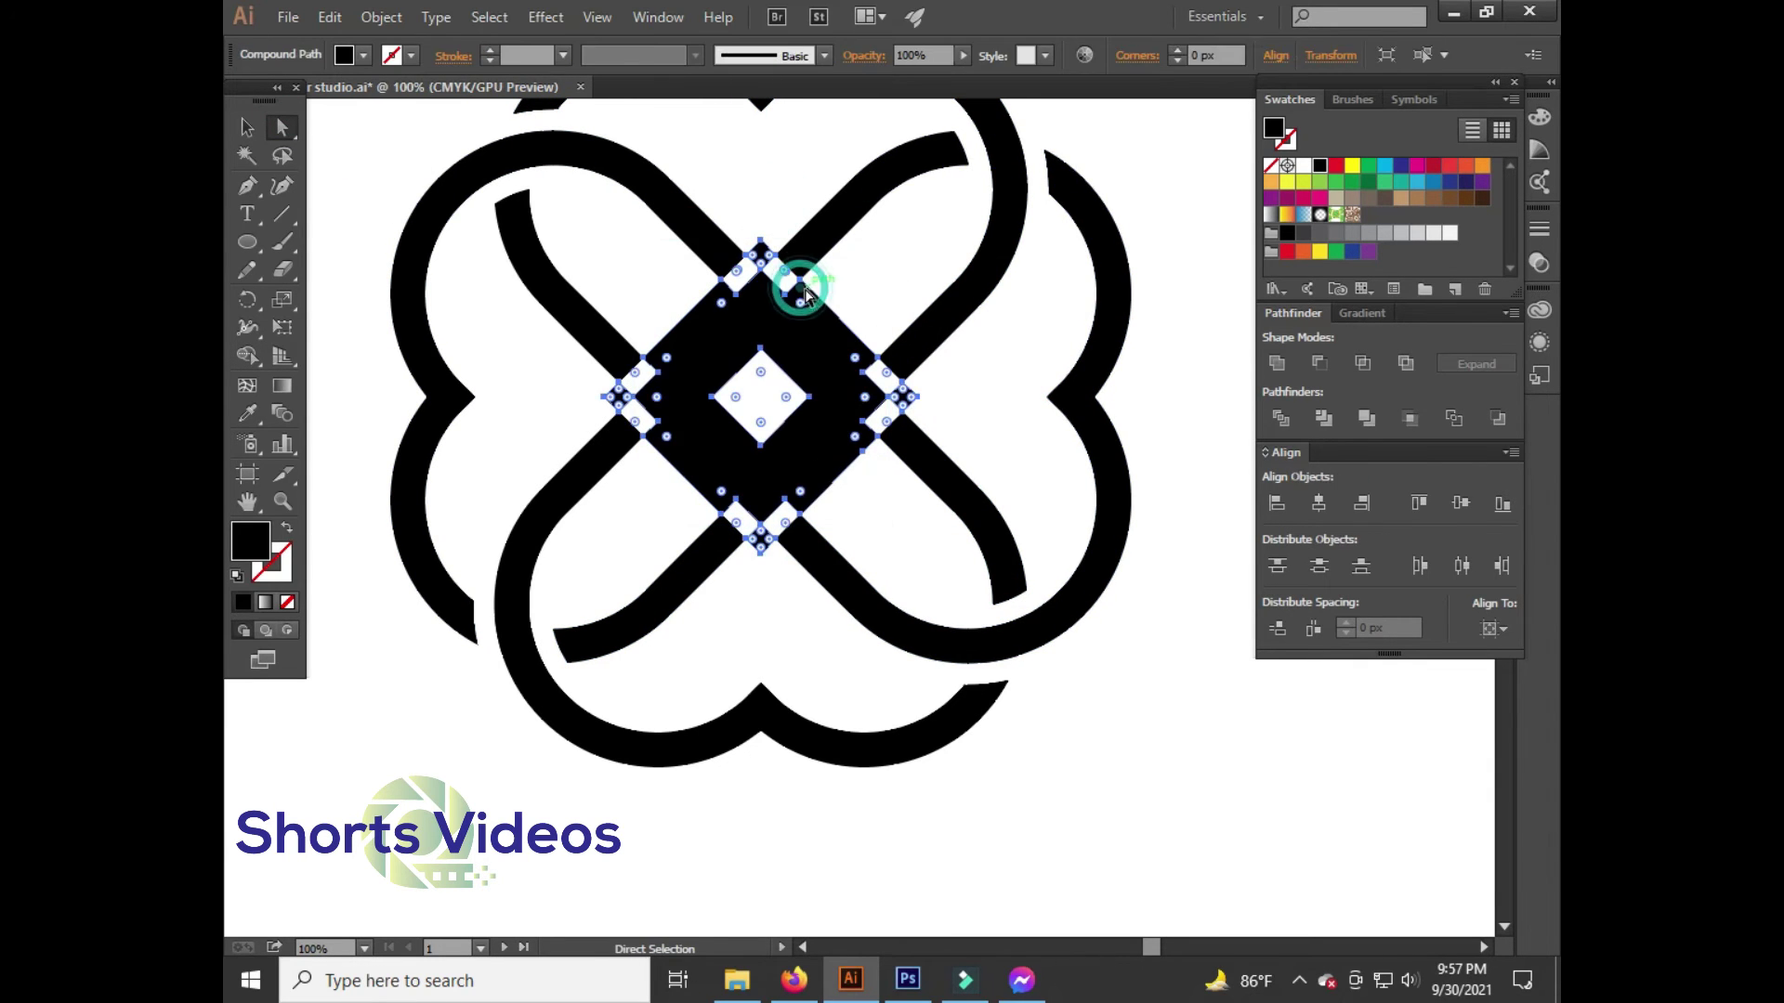
click(844, 279)
click(760, 279)
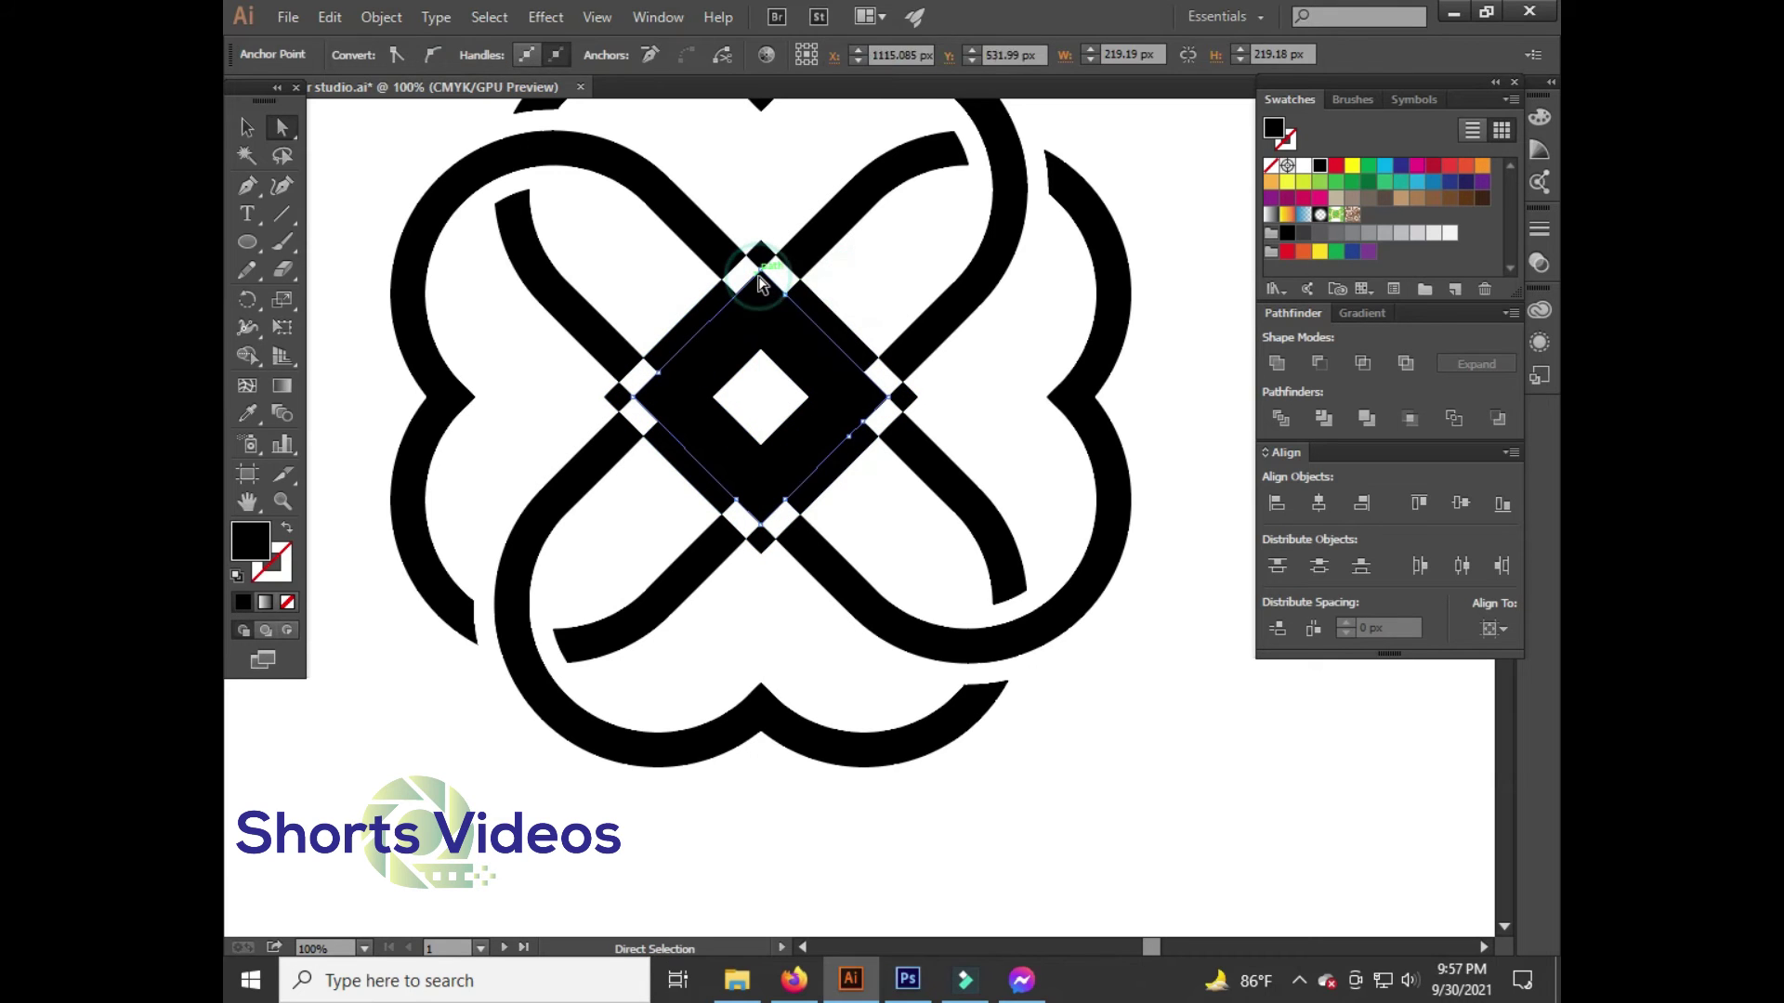
click(759, 288)
key(Delete)
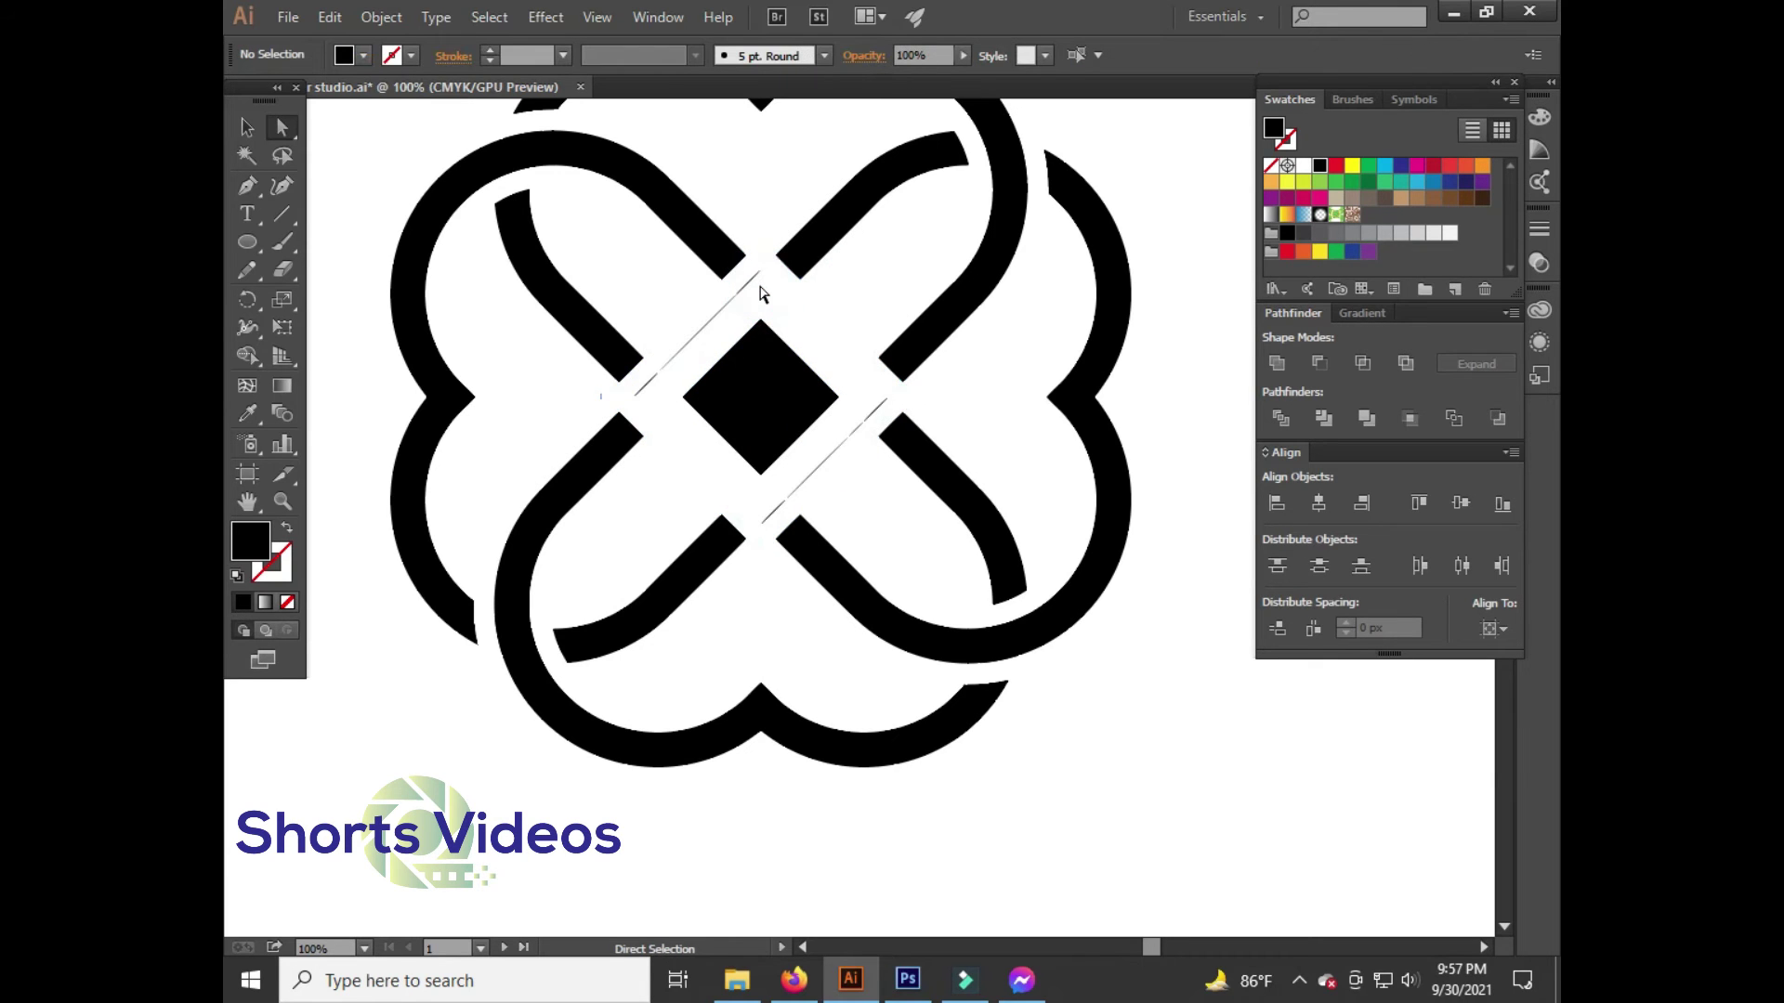
key(ctrl+z)
key(ctrl+z)
Delete the filled centre region, leaving a frame around the small solid diamond
ctrl+click(750, 223)
click(760, 240)
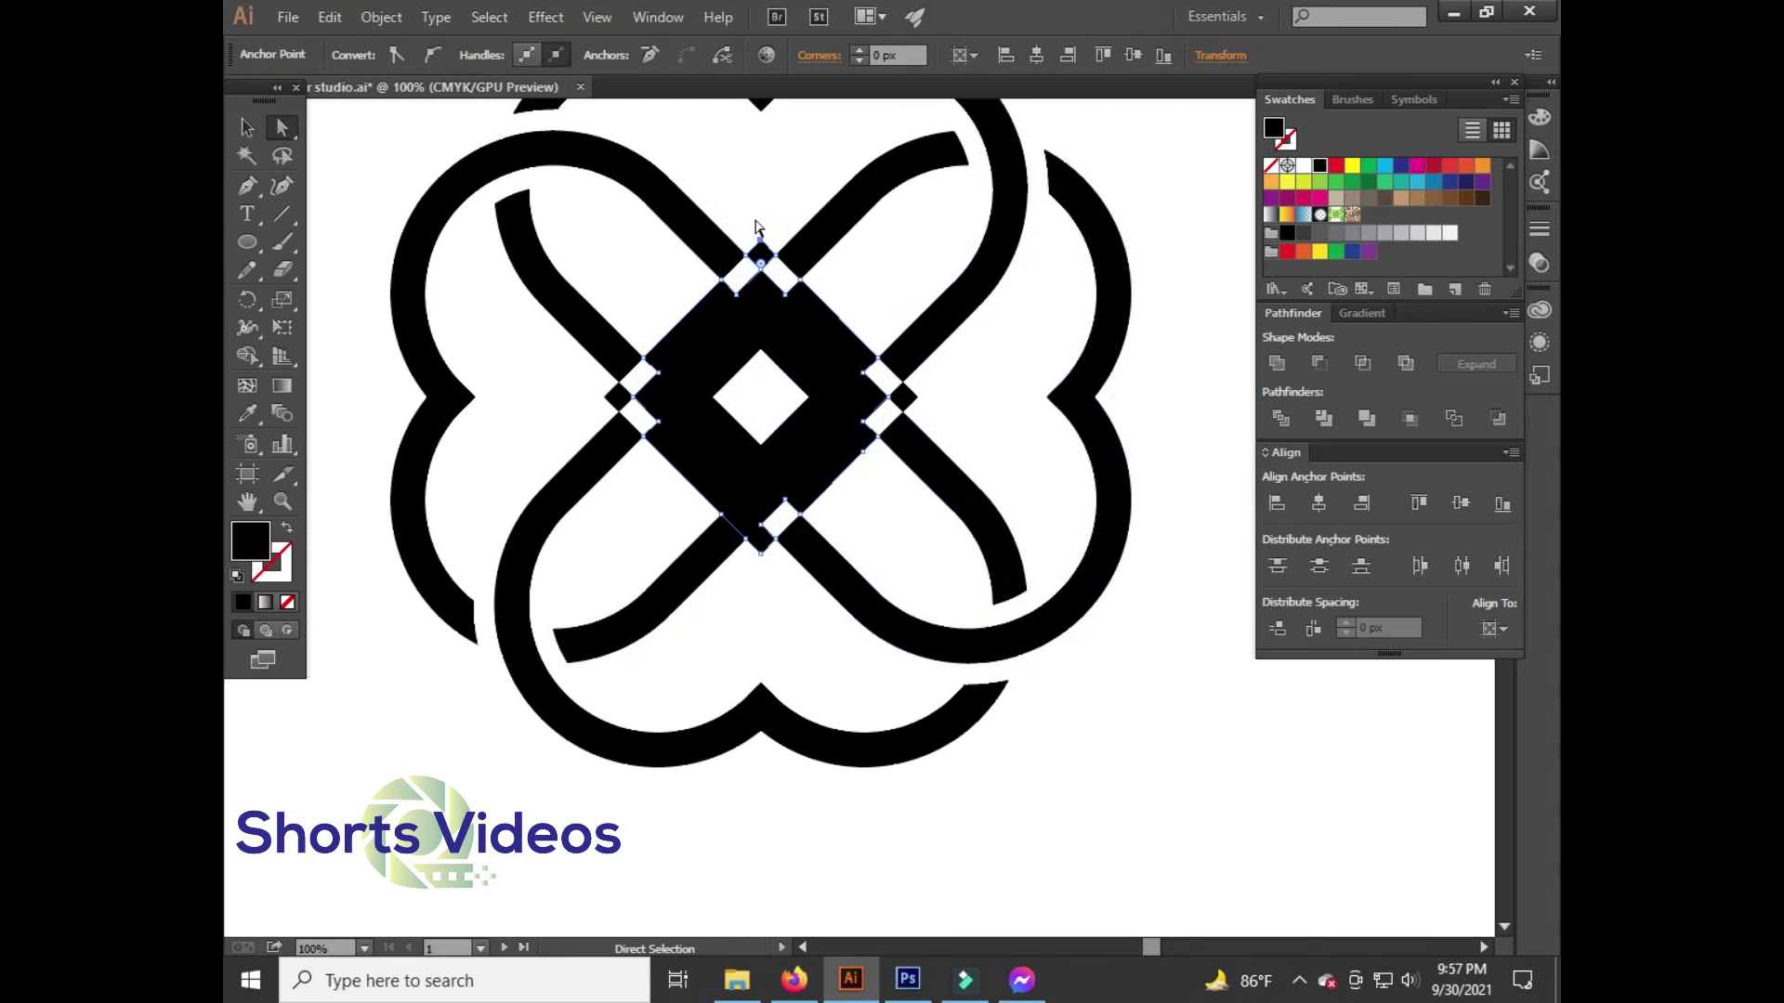
key(Delete)
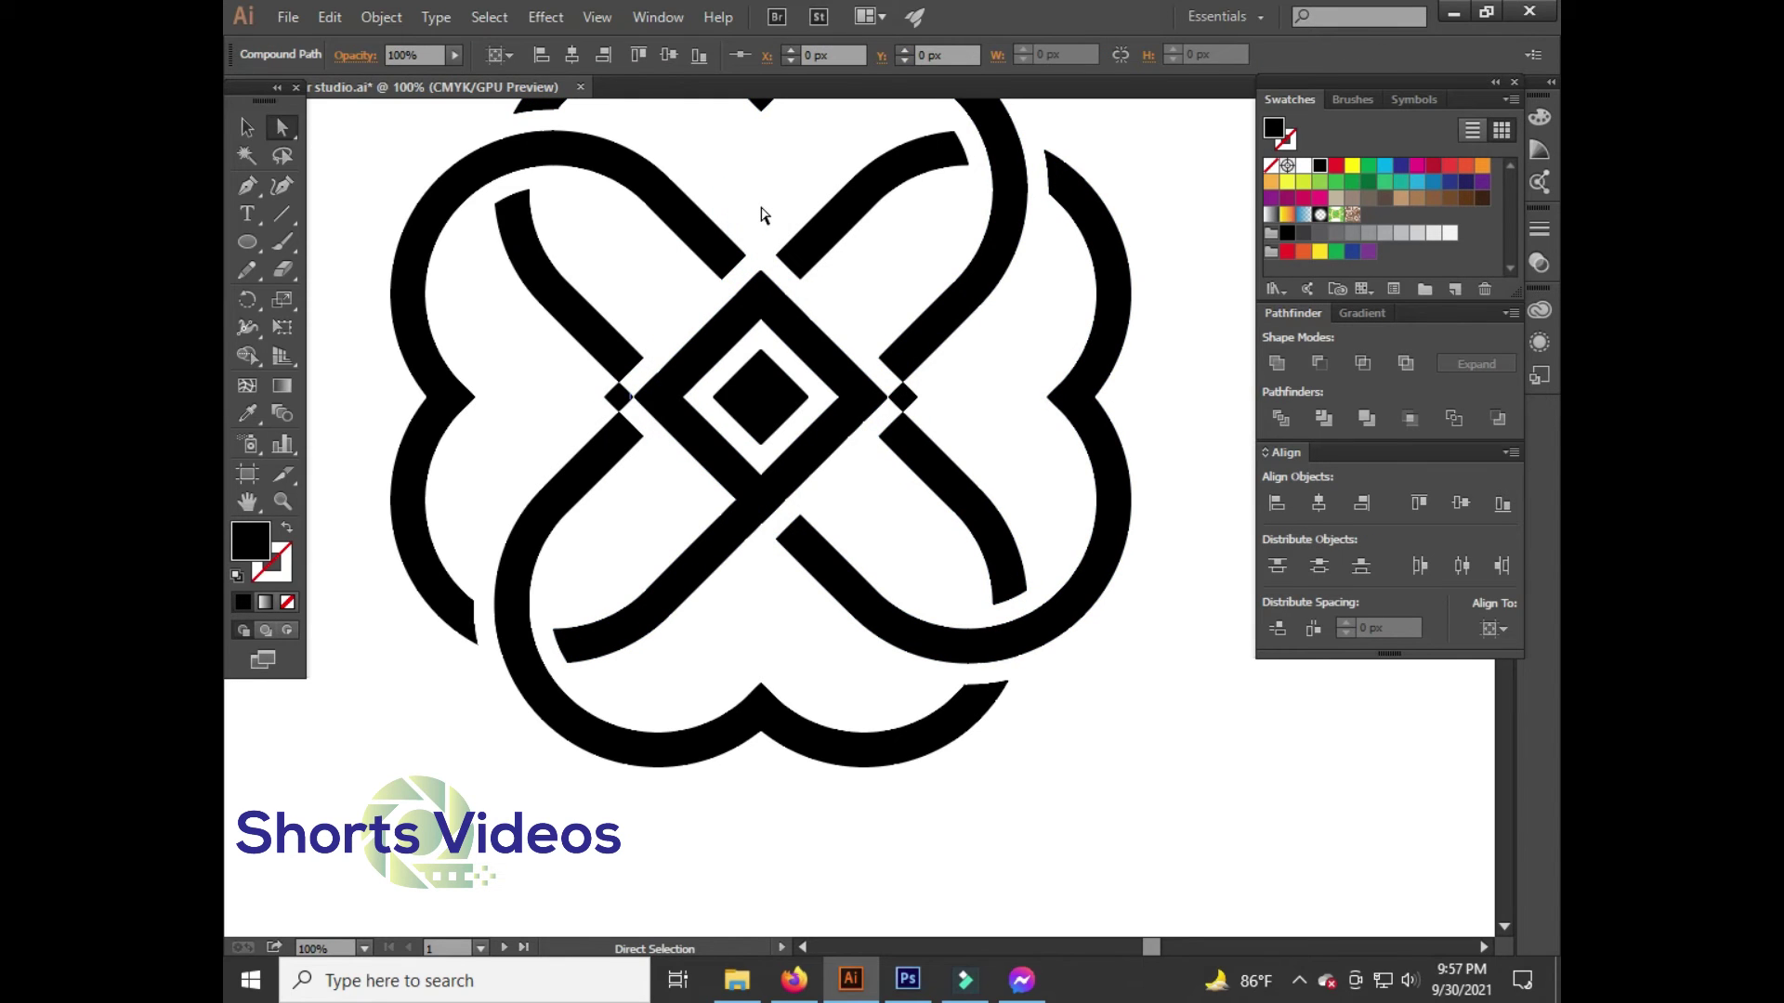
key(ctrl+z)
click(760, 204)
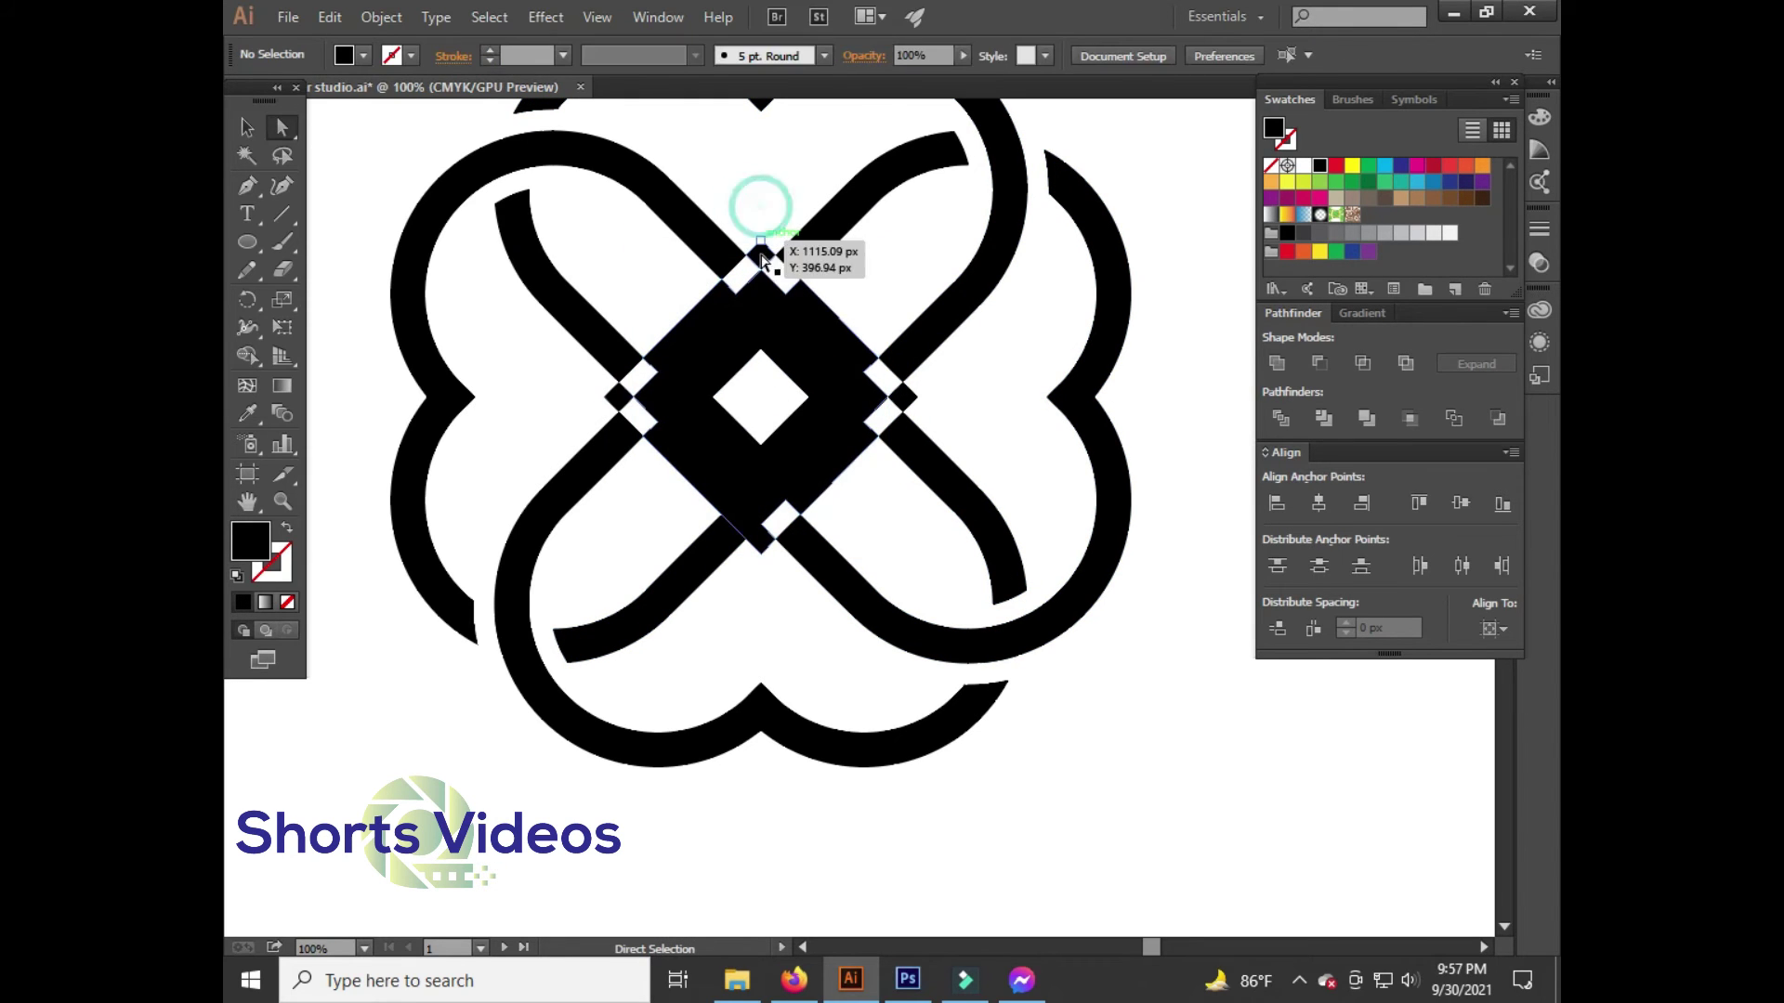
click(715, 290)
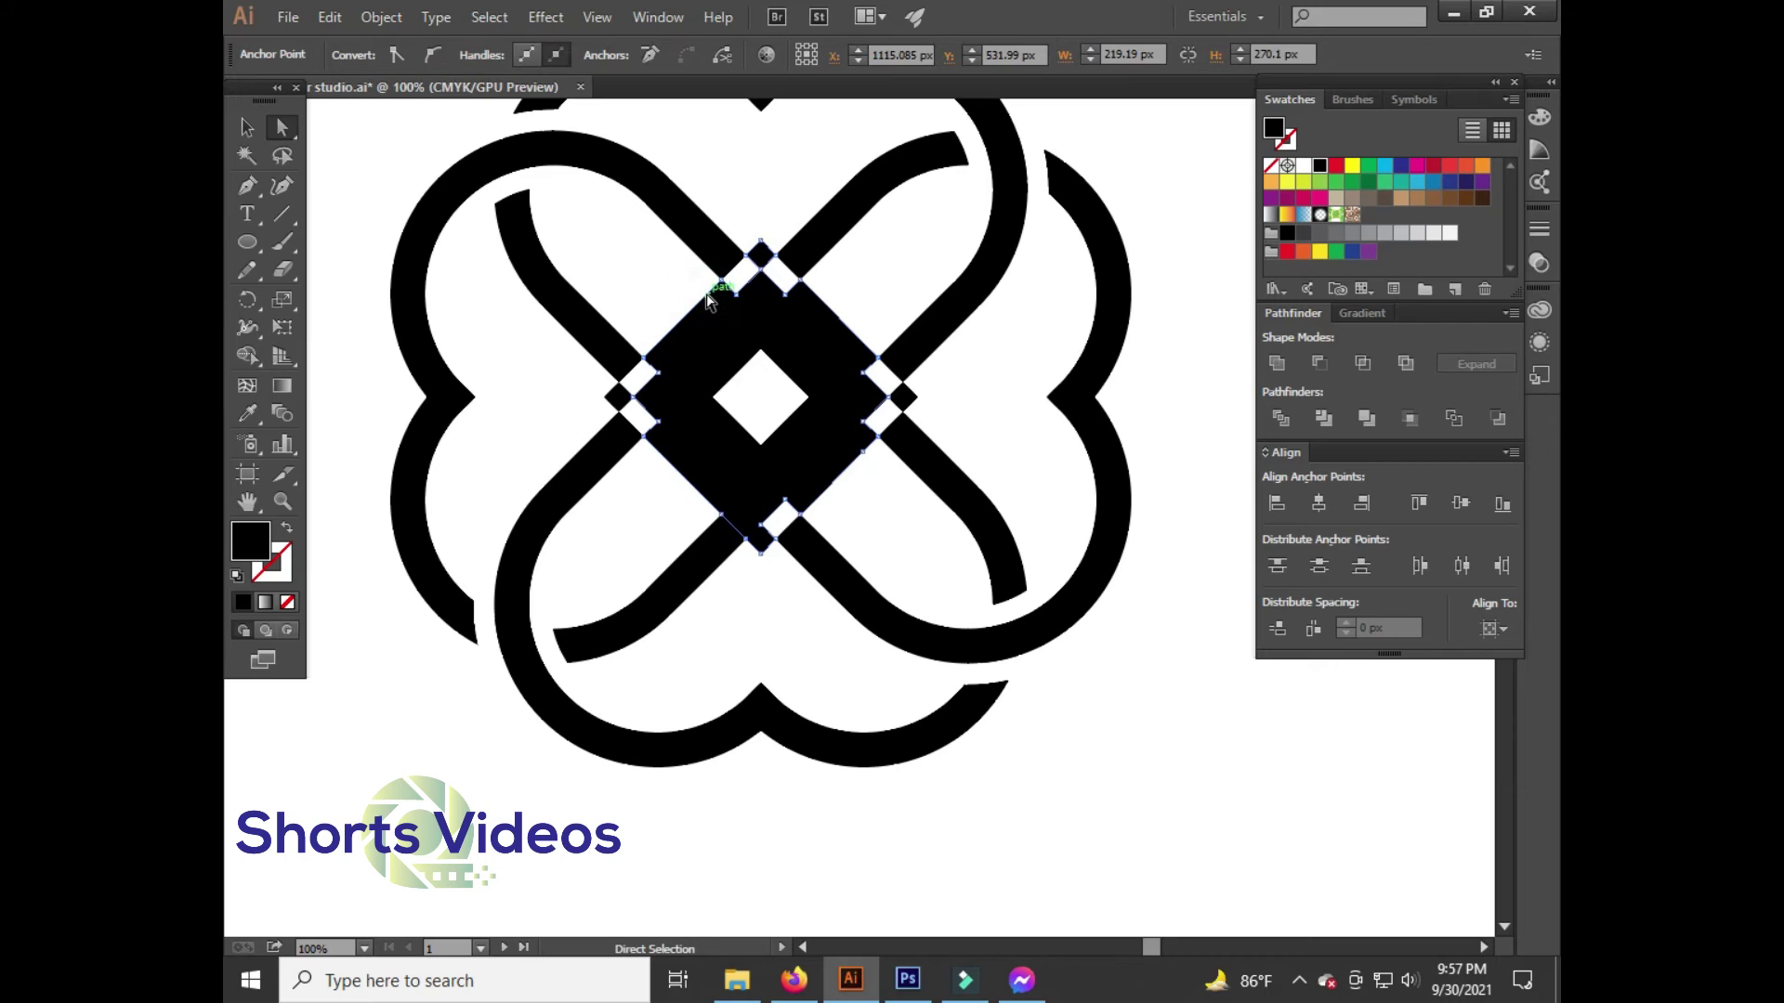
key(Delete)
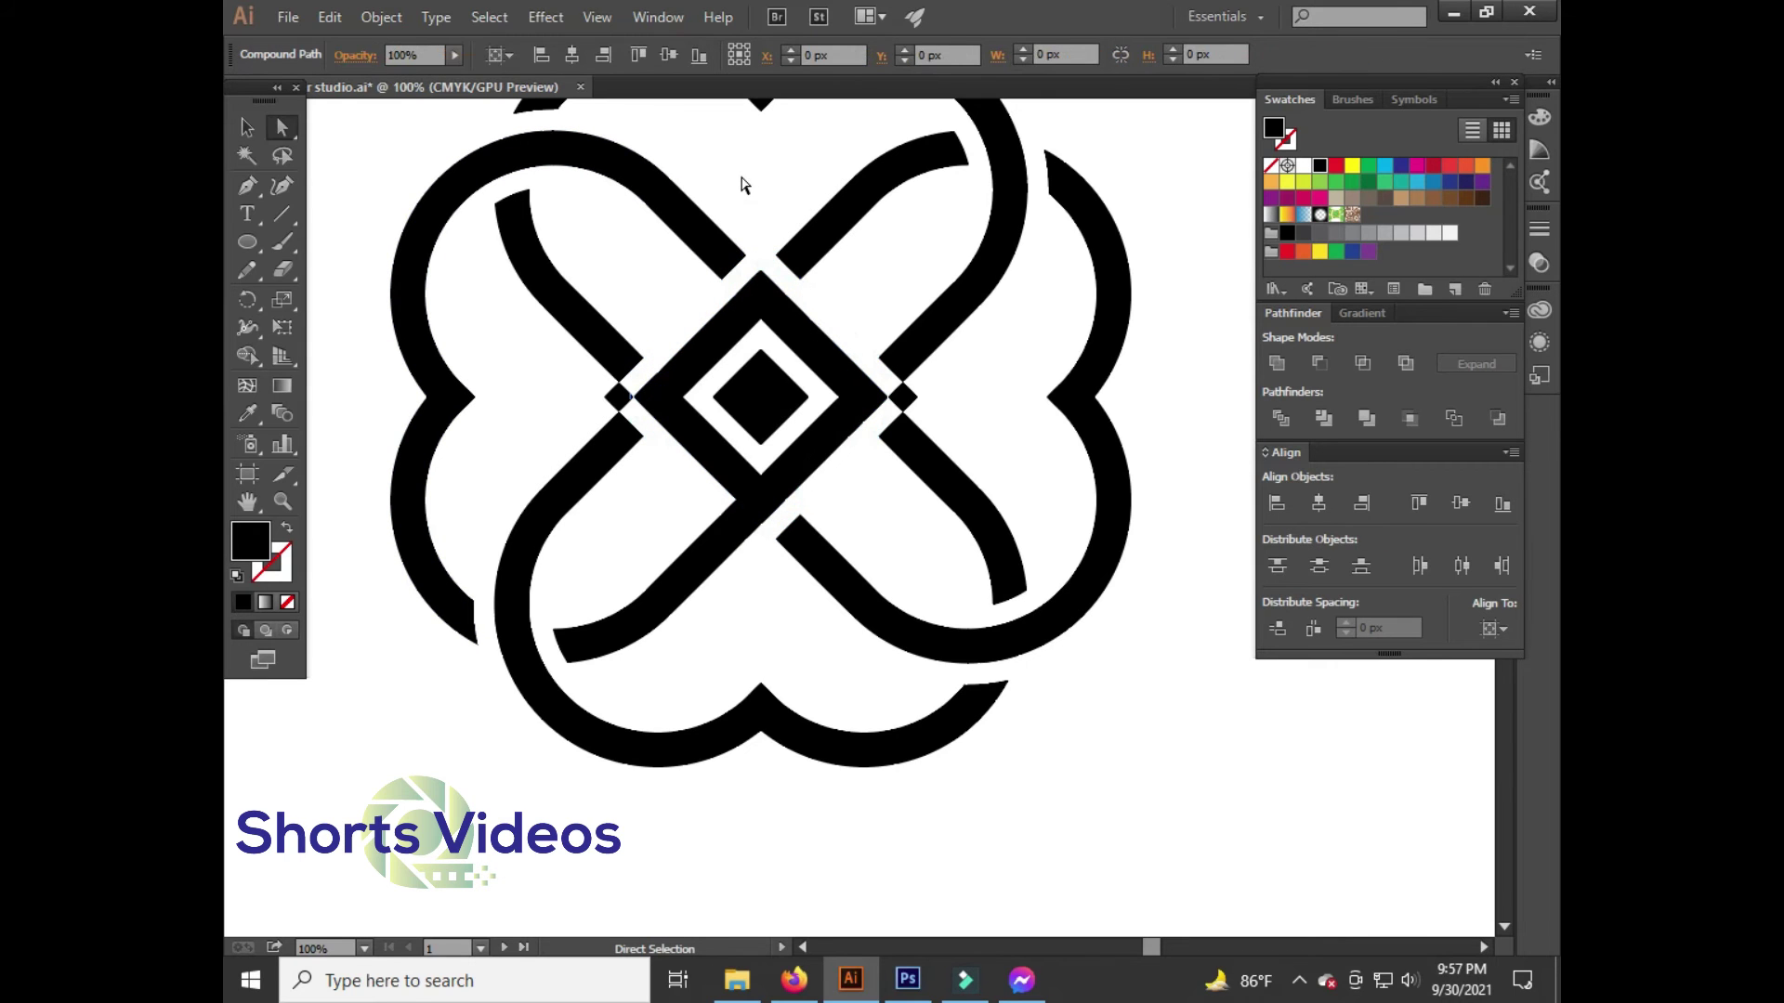
click(741, 177)
Ungroup the knot artwork and then the centre shape
click(617, 398)
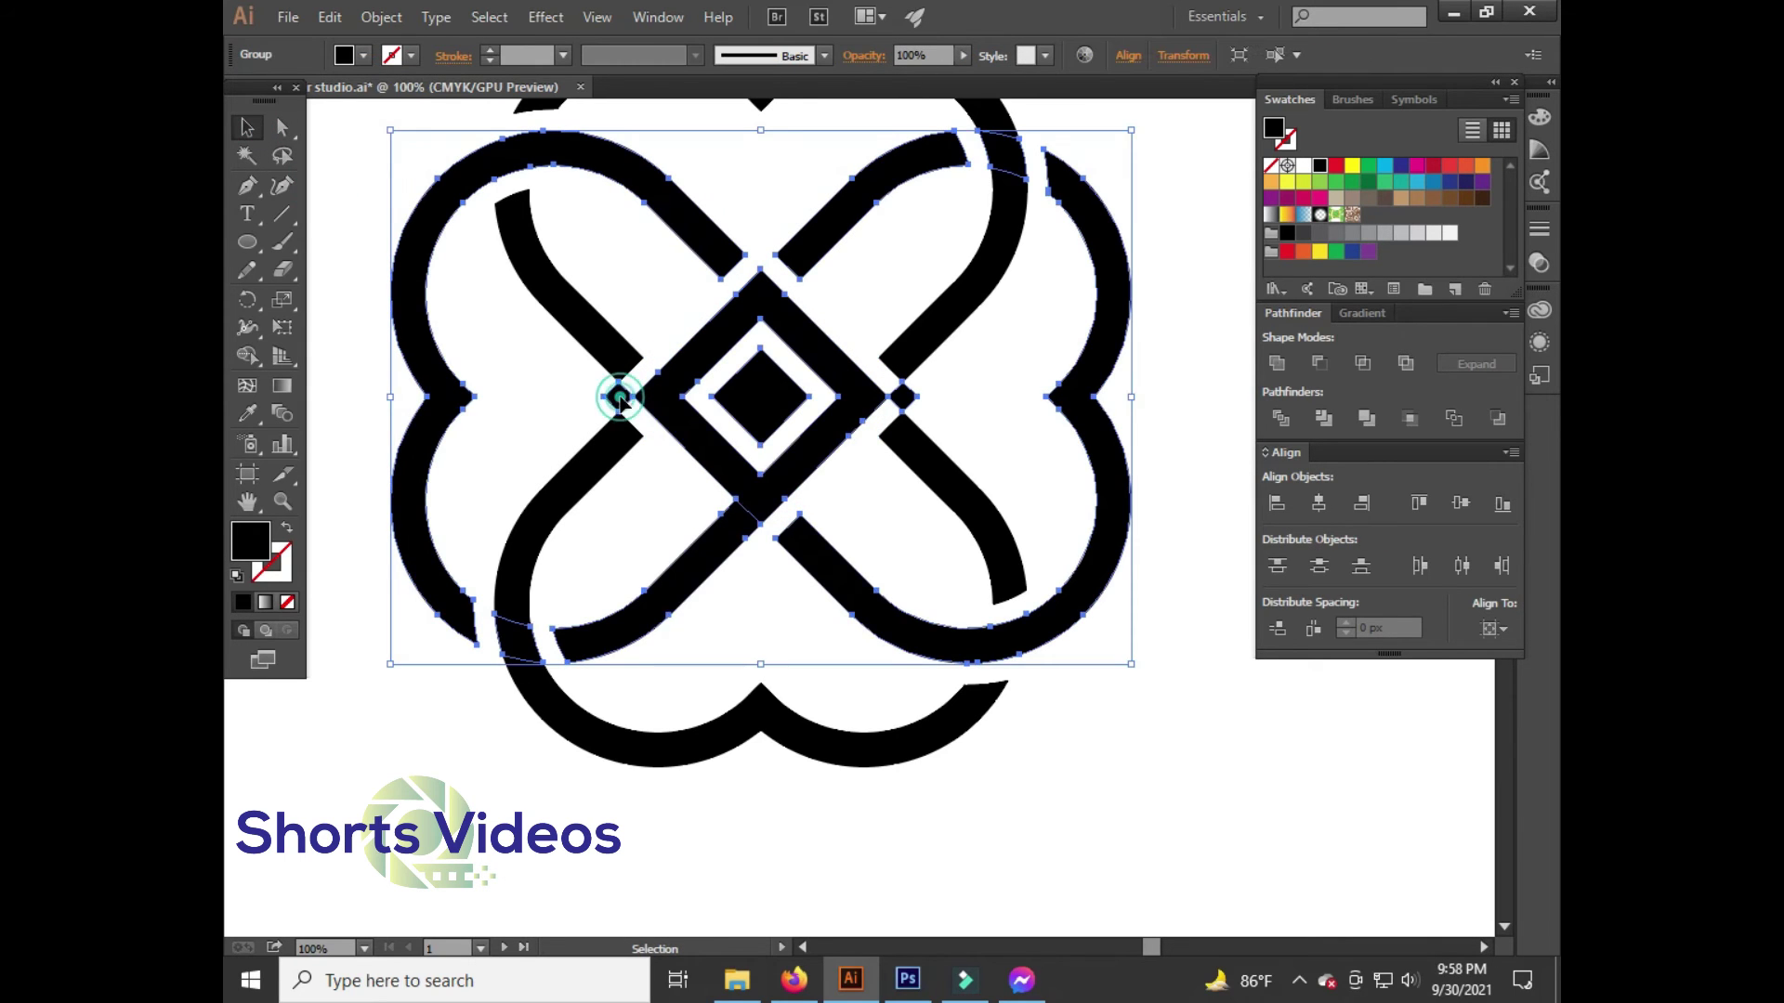
right_click(638, 398)
click(700, 530)
click(637, 485)
click(617, 398)
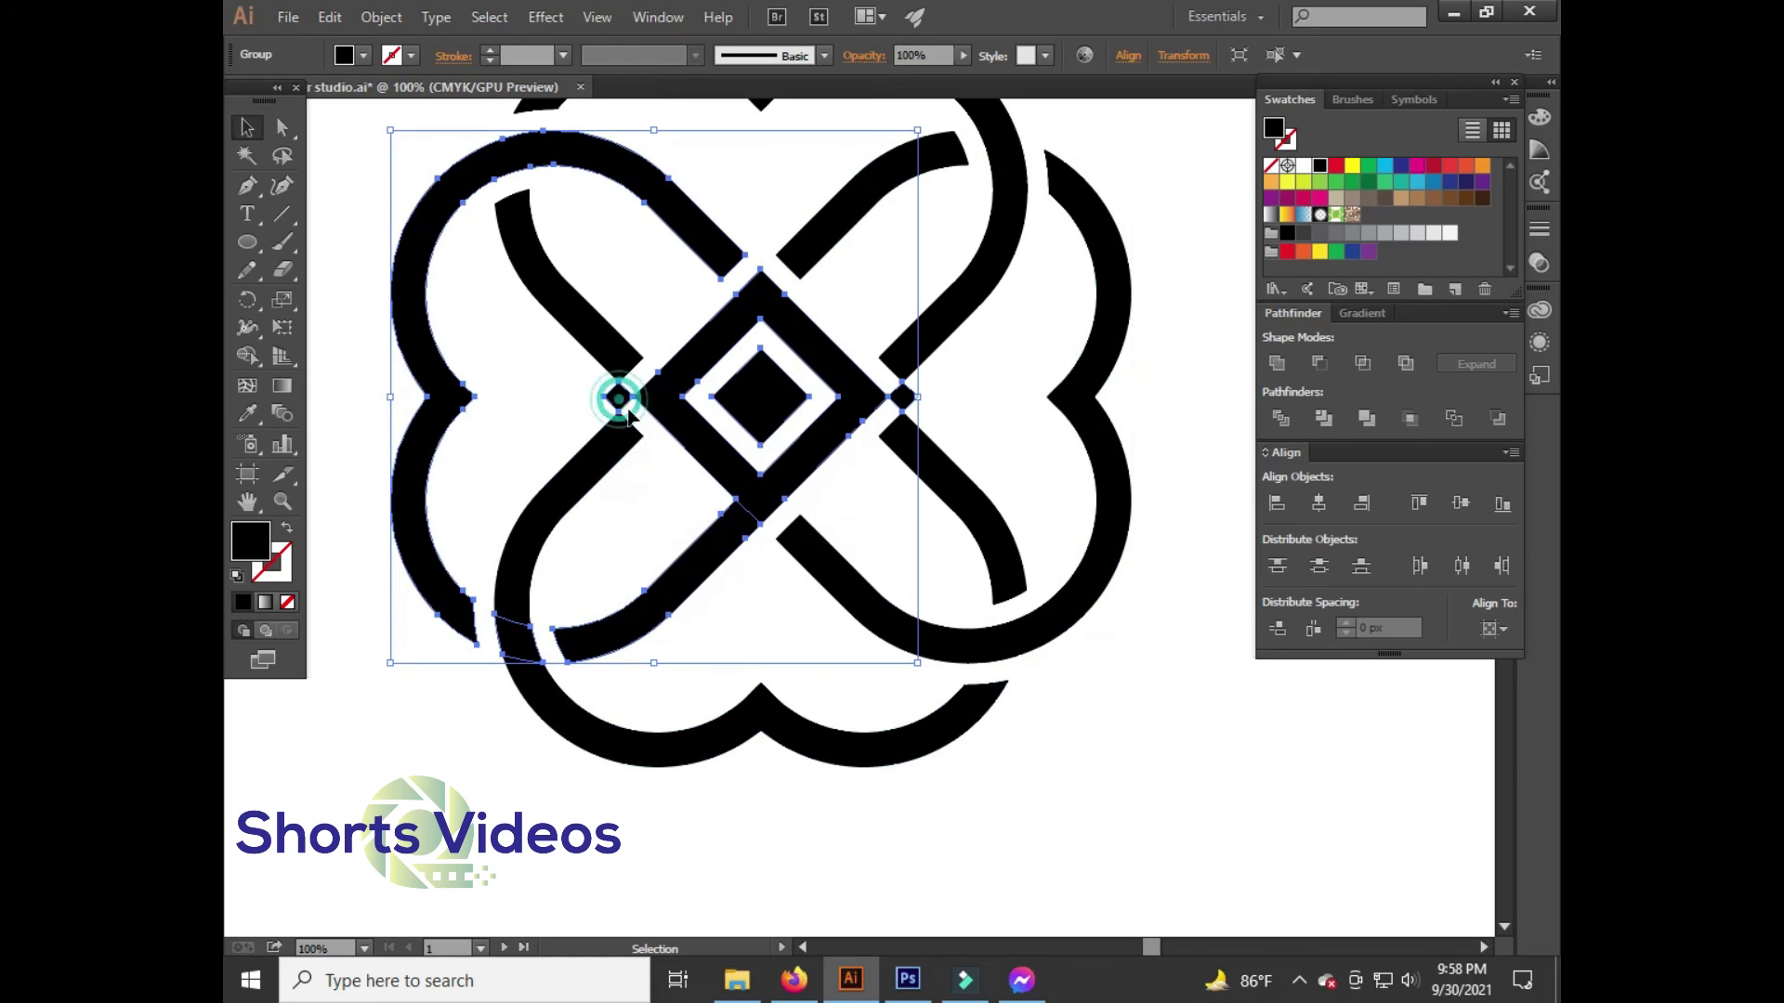
right_click(637, 398)
click(717, 518)
click(654, 487)
click(617, 398)
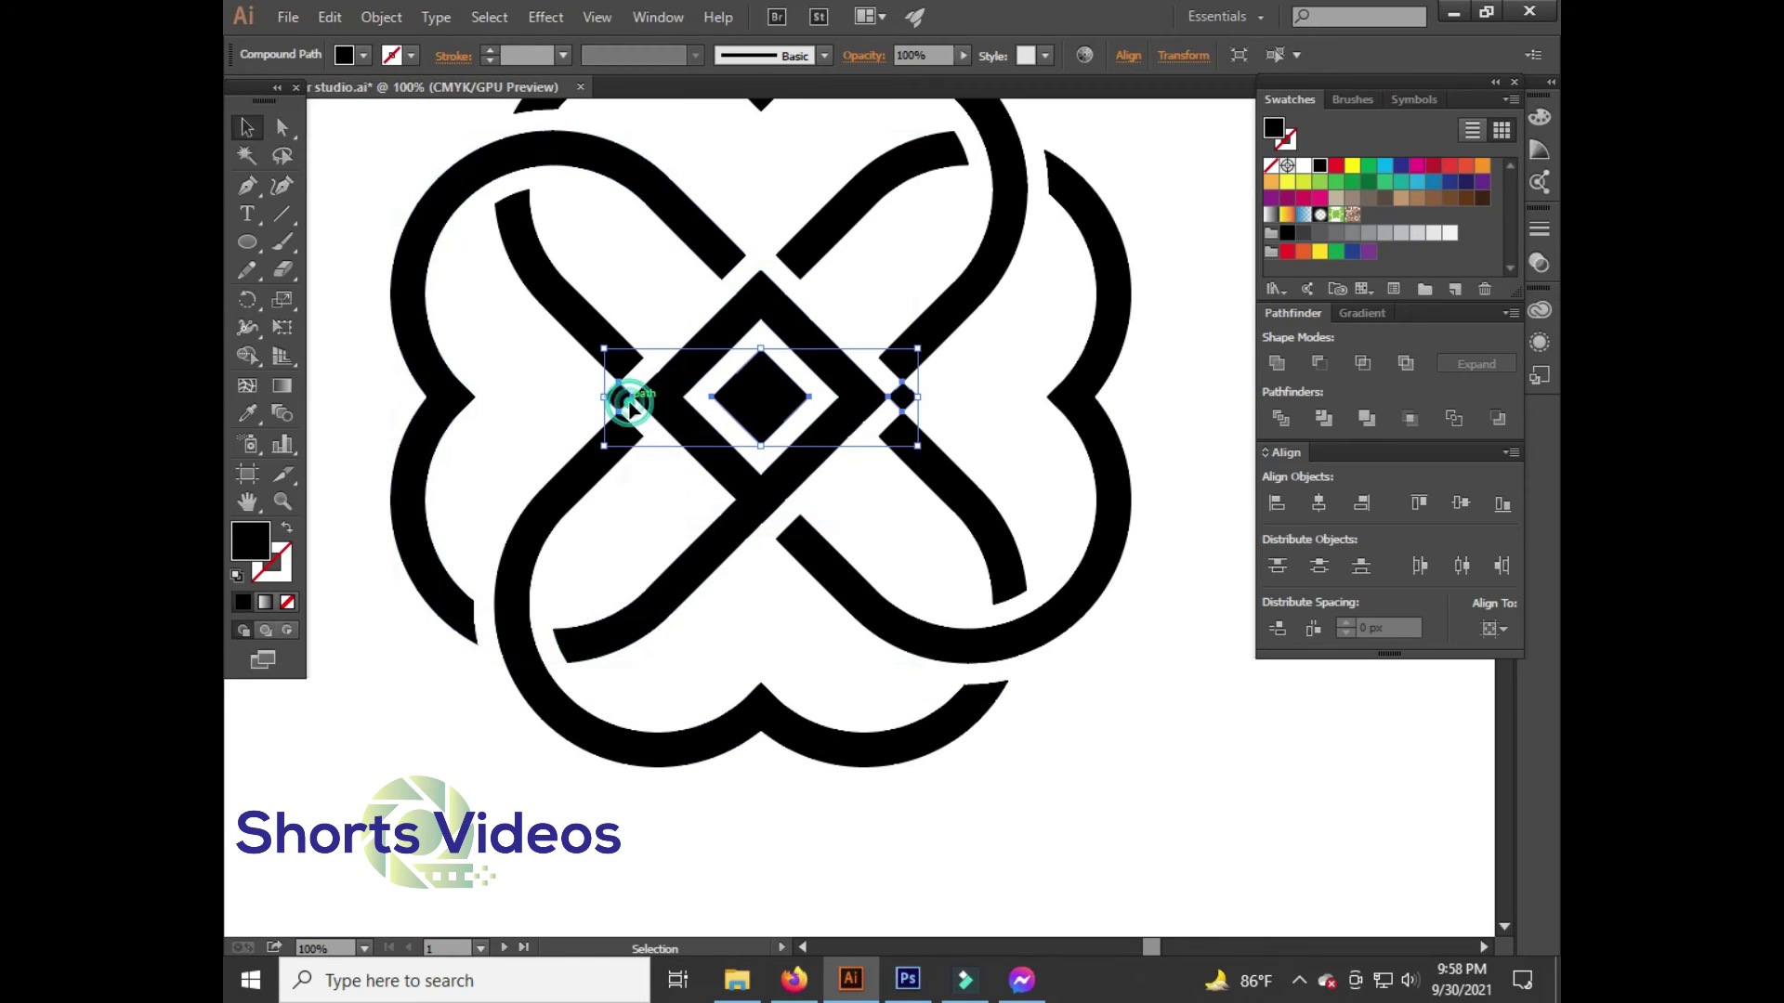
right_click(617, 397)
click(594, 531)
Rotate the centre diamond piece 90° to vertical and zoom out
click(739, 410)
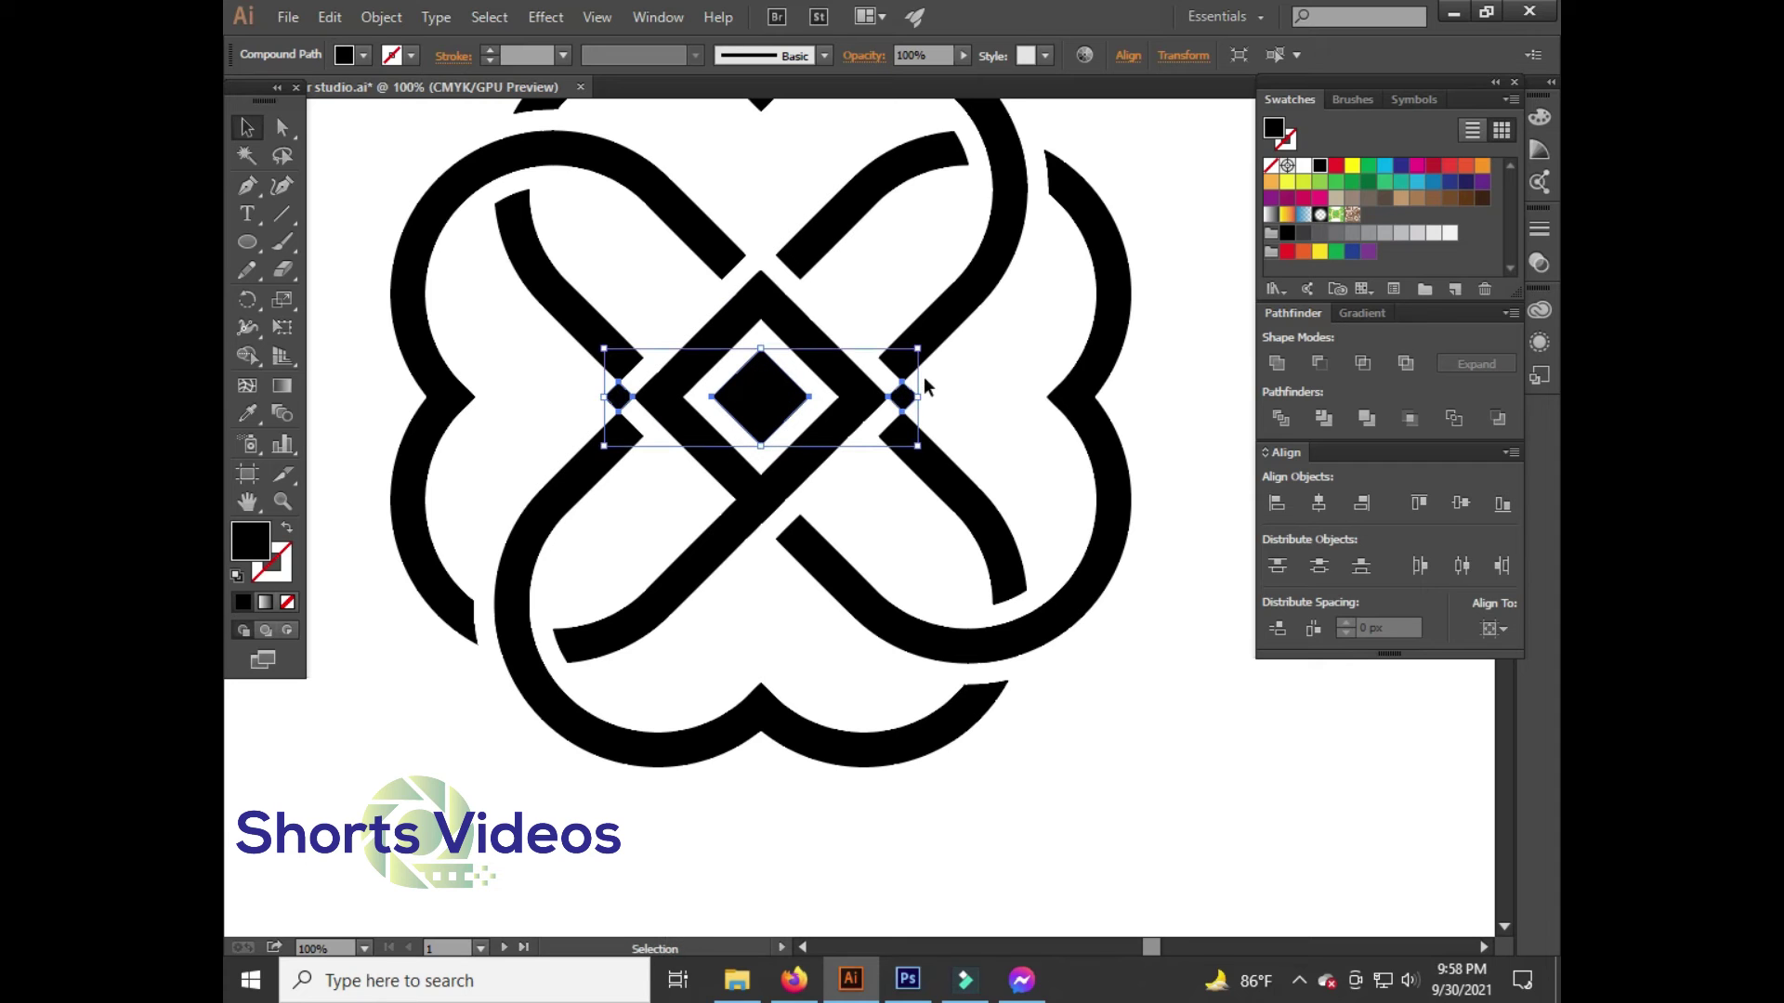
drag(924, 356, 752, 205)
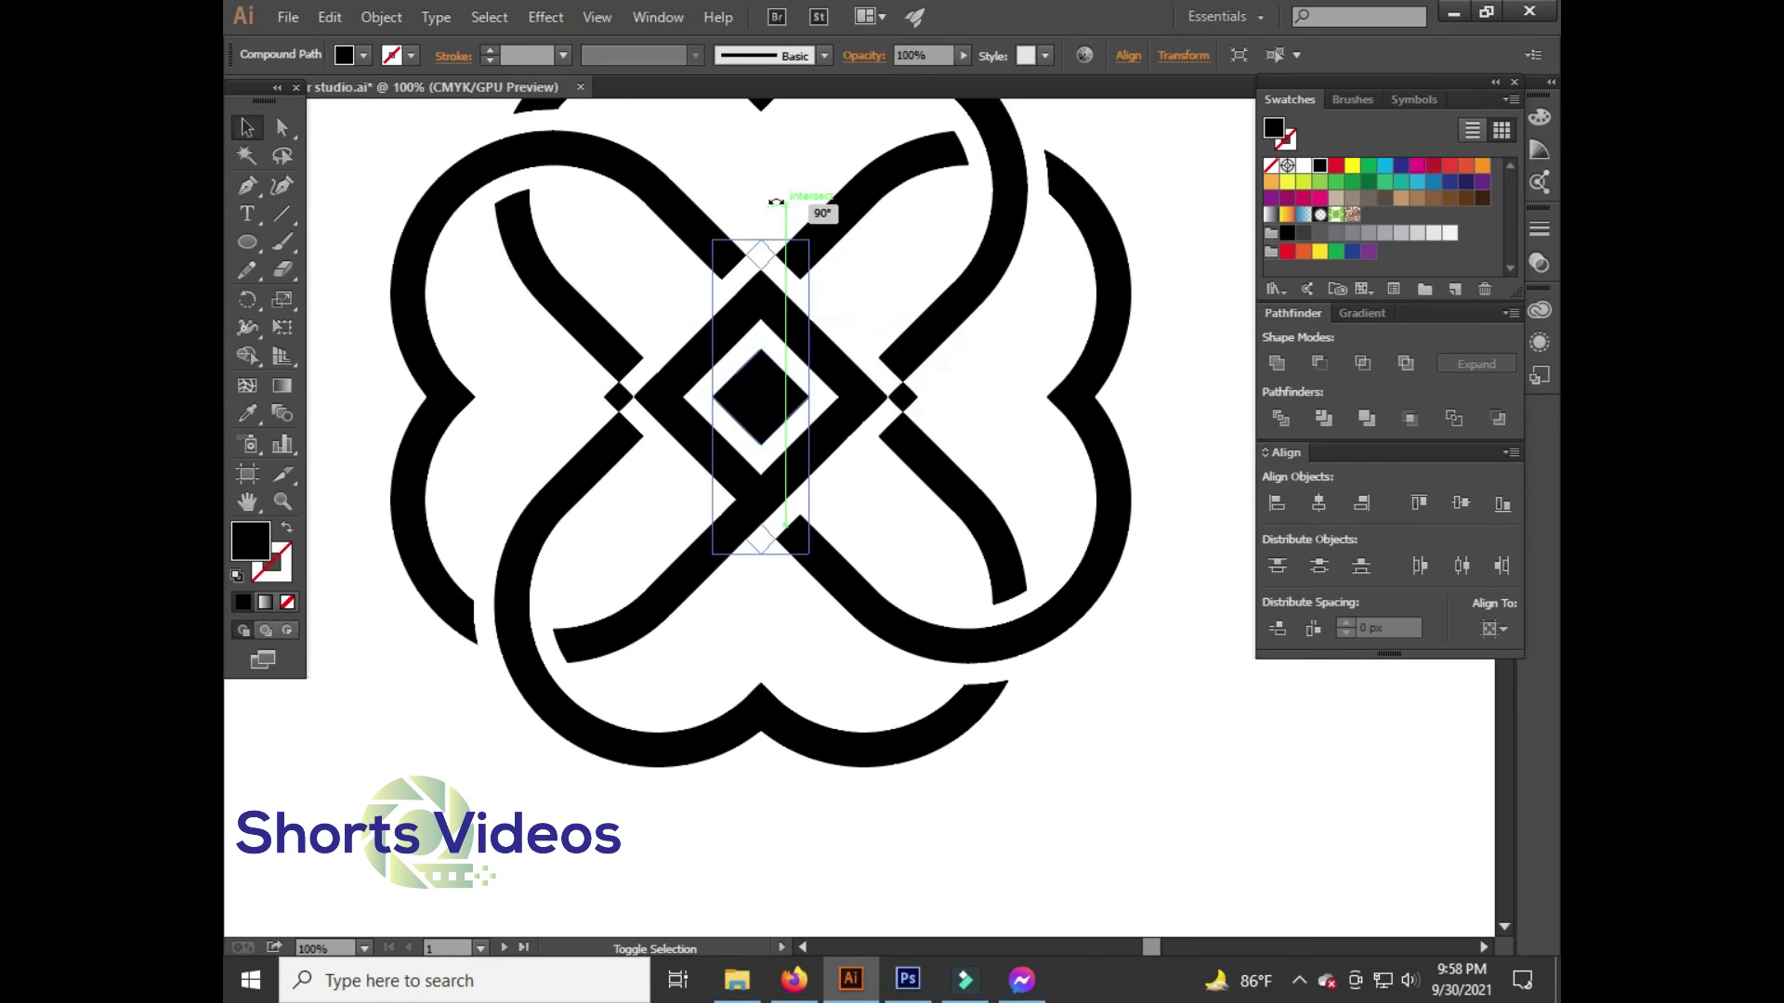
click(877, 293)
key(ctrl+minus)
key(ctrl+minus)
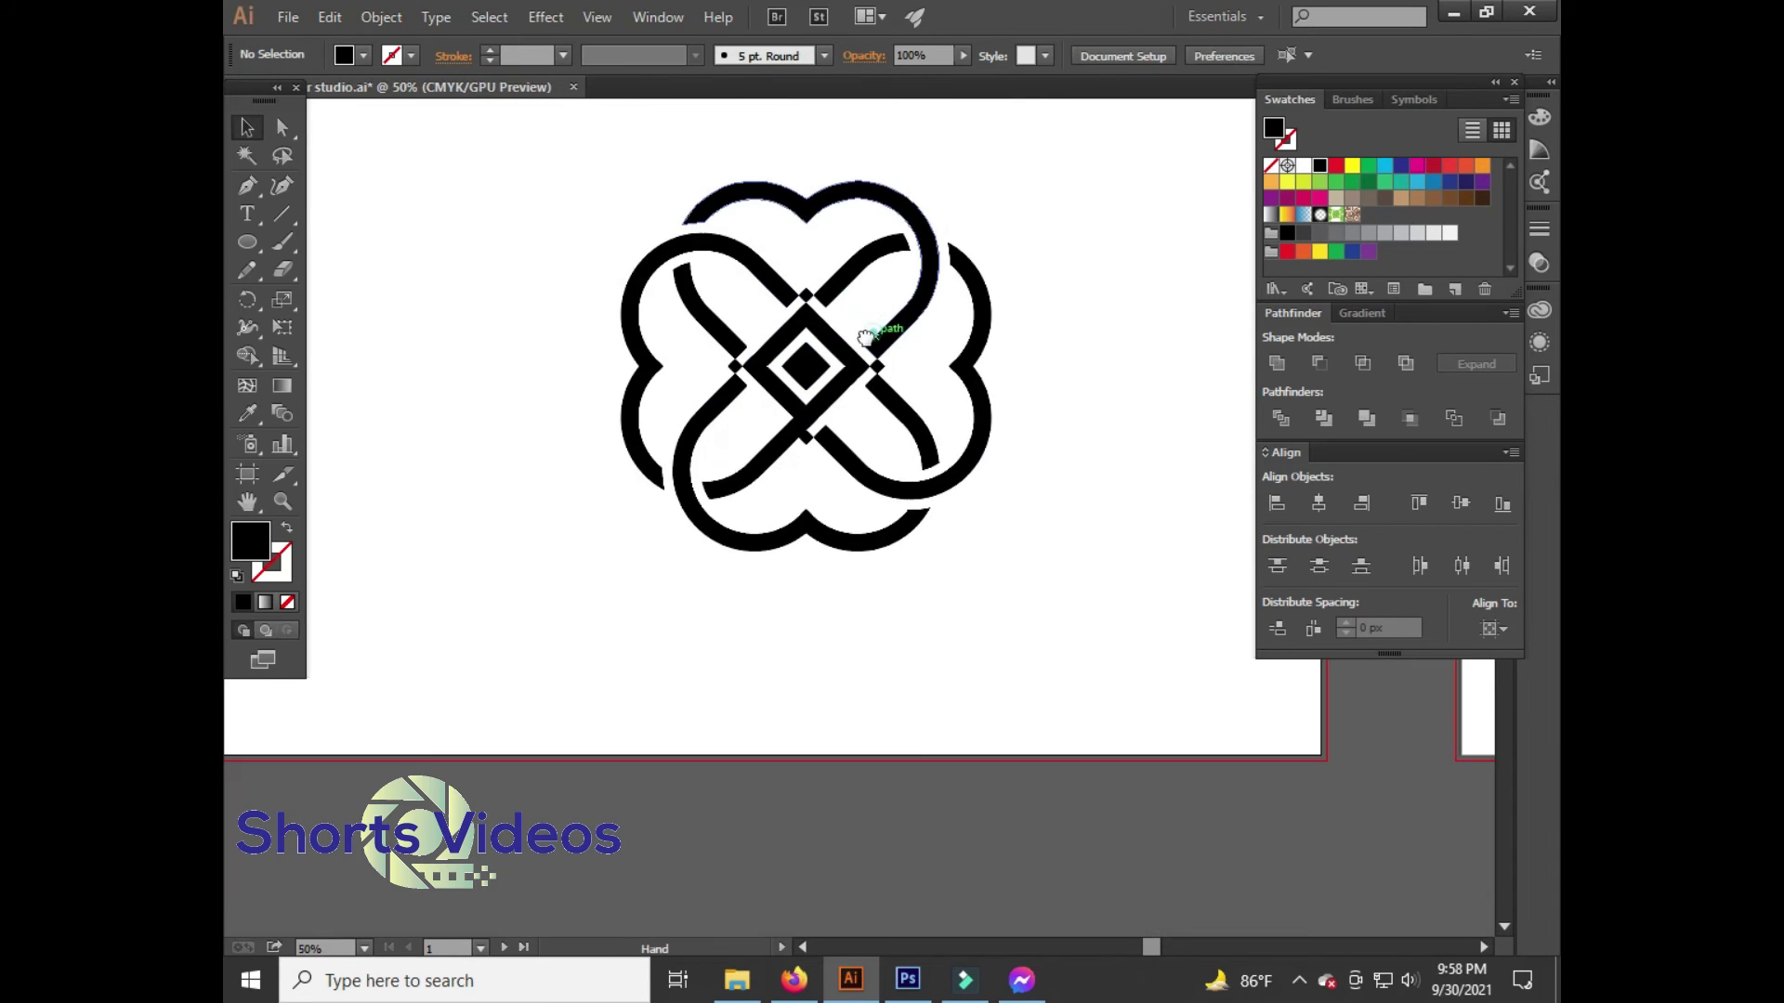
Select the knot artwork, rescale it from its corner and move it left
drag(1048, 574, 521, 212)
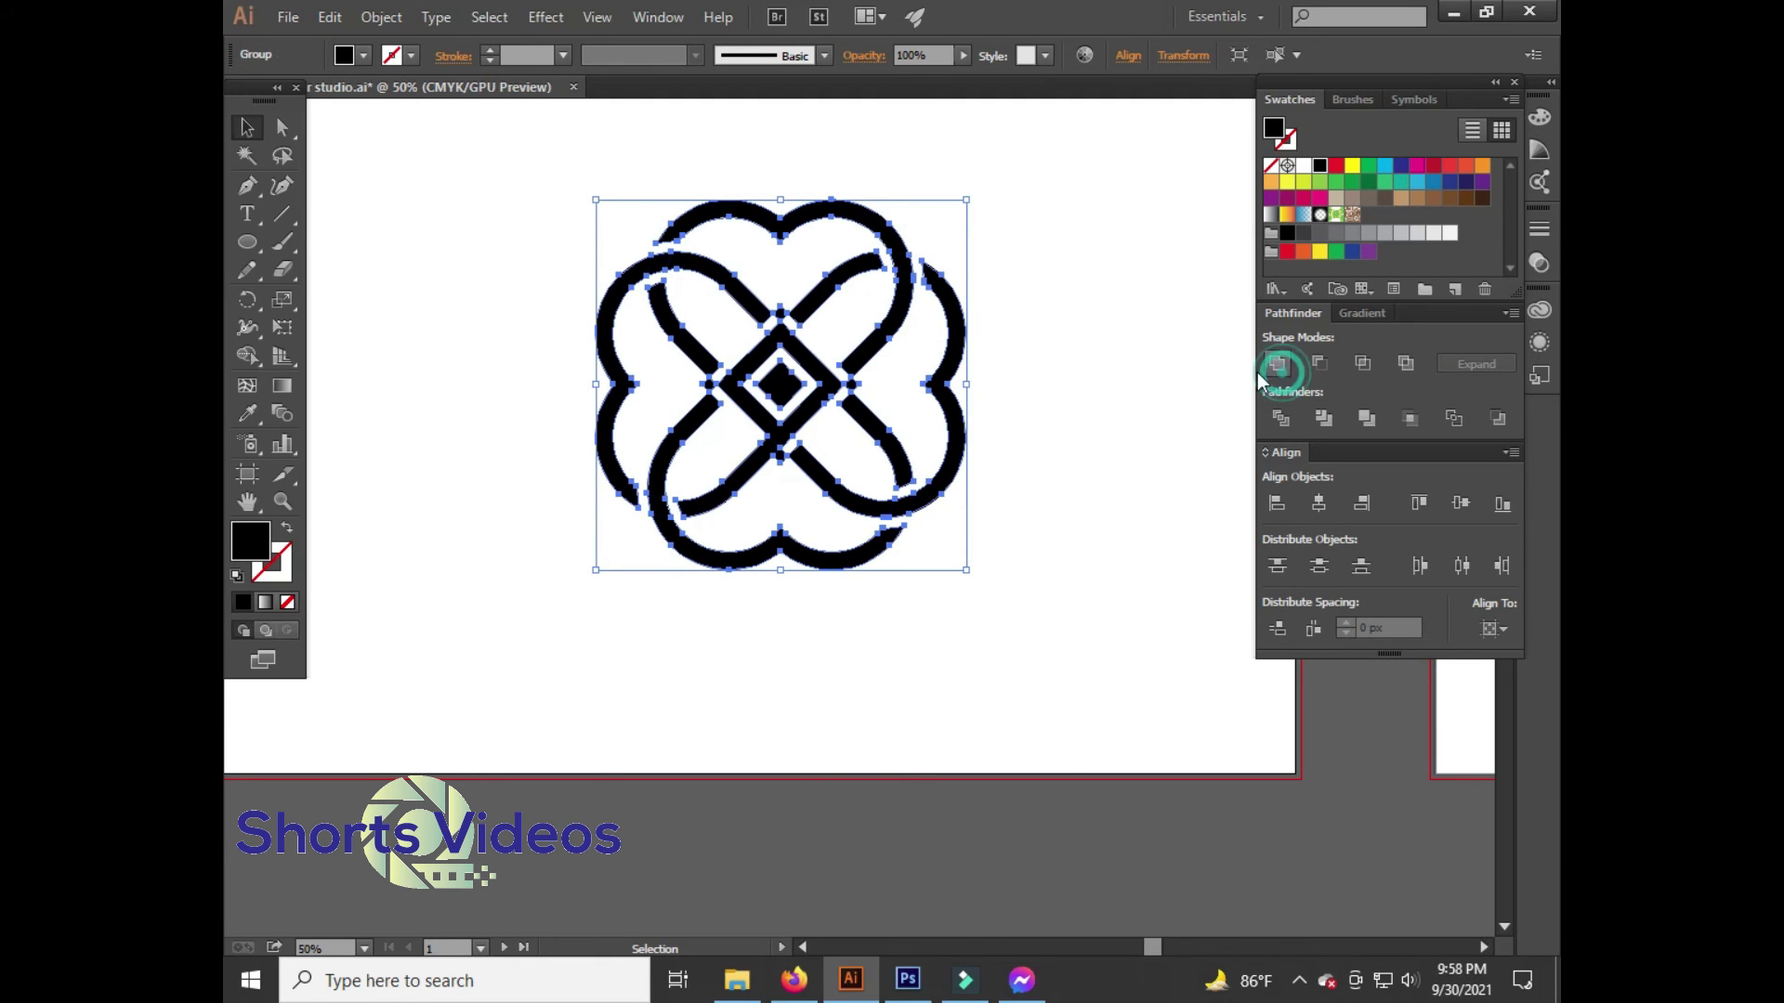
key(ctrl+minus)
click(988, 399)
click(927, 394)
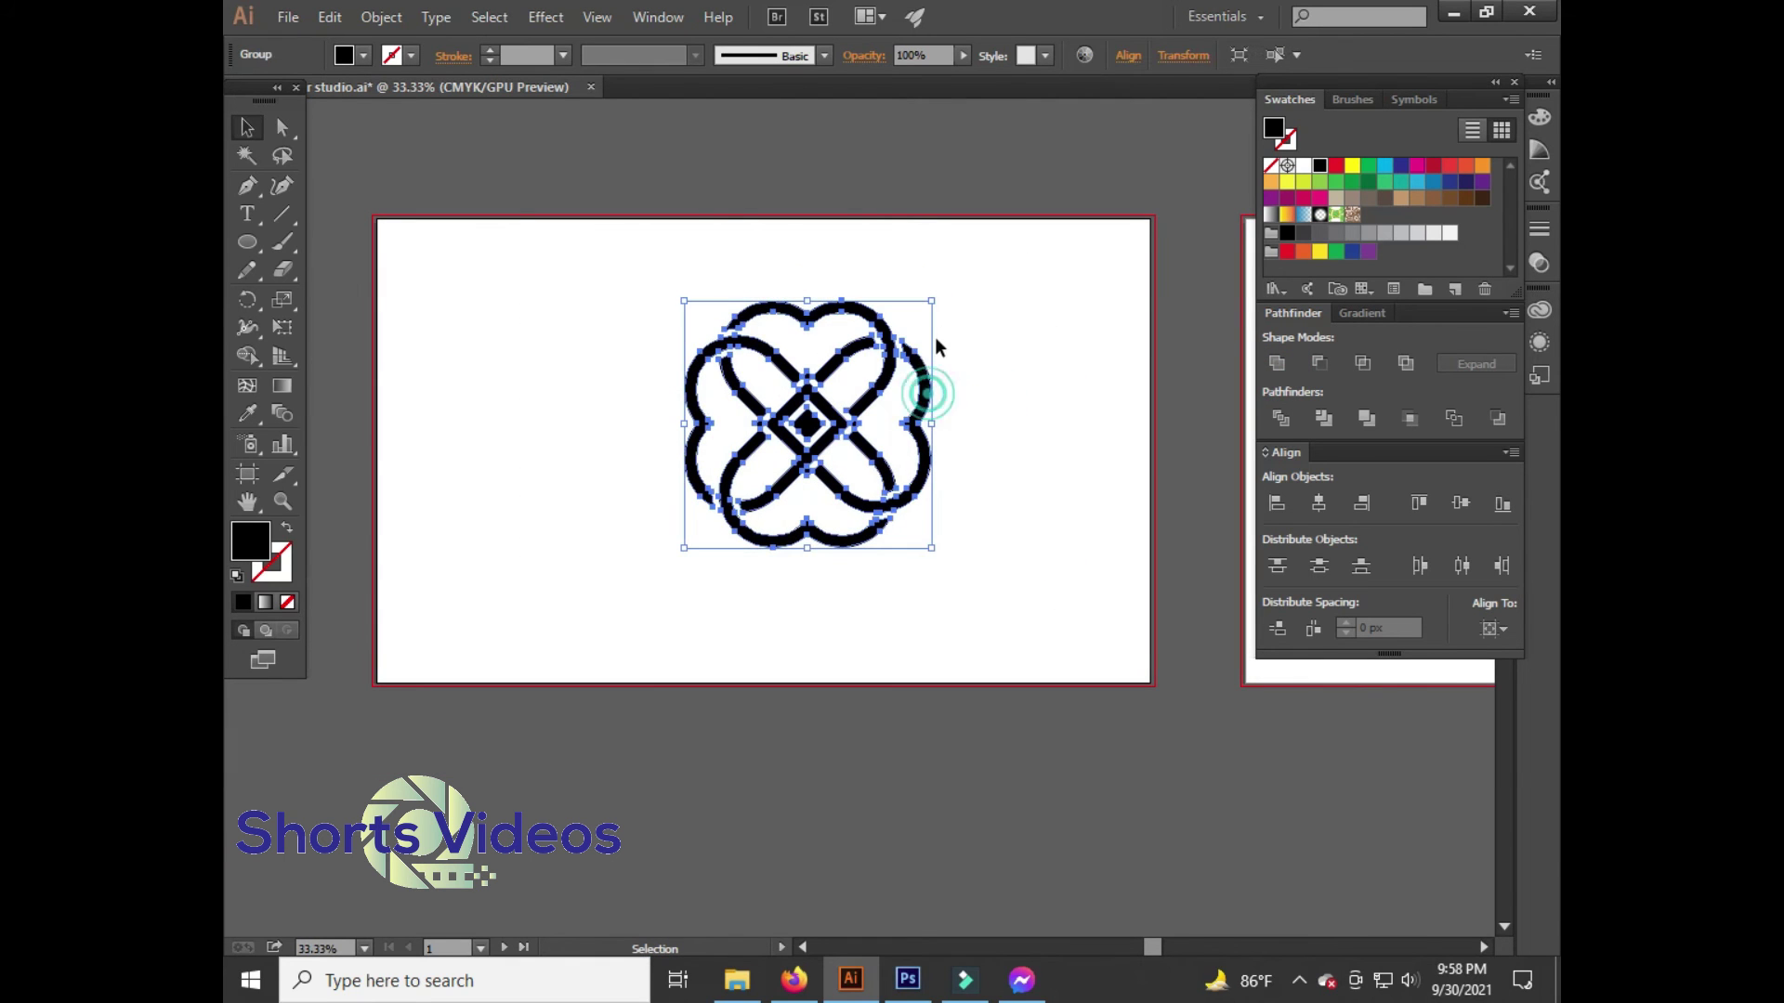
drag(931, 304, 928, 299)
click(956, 341)
click(914, 363)
drag(920, 309, 939, 288)
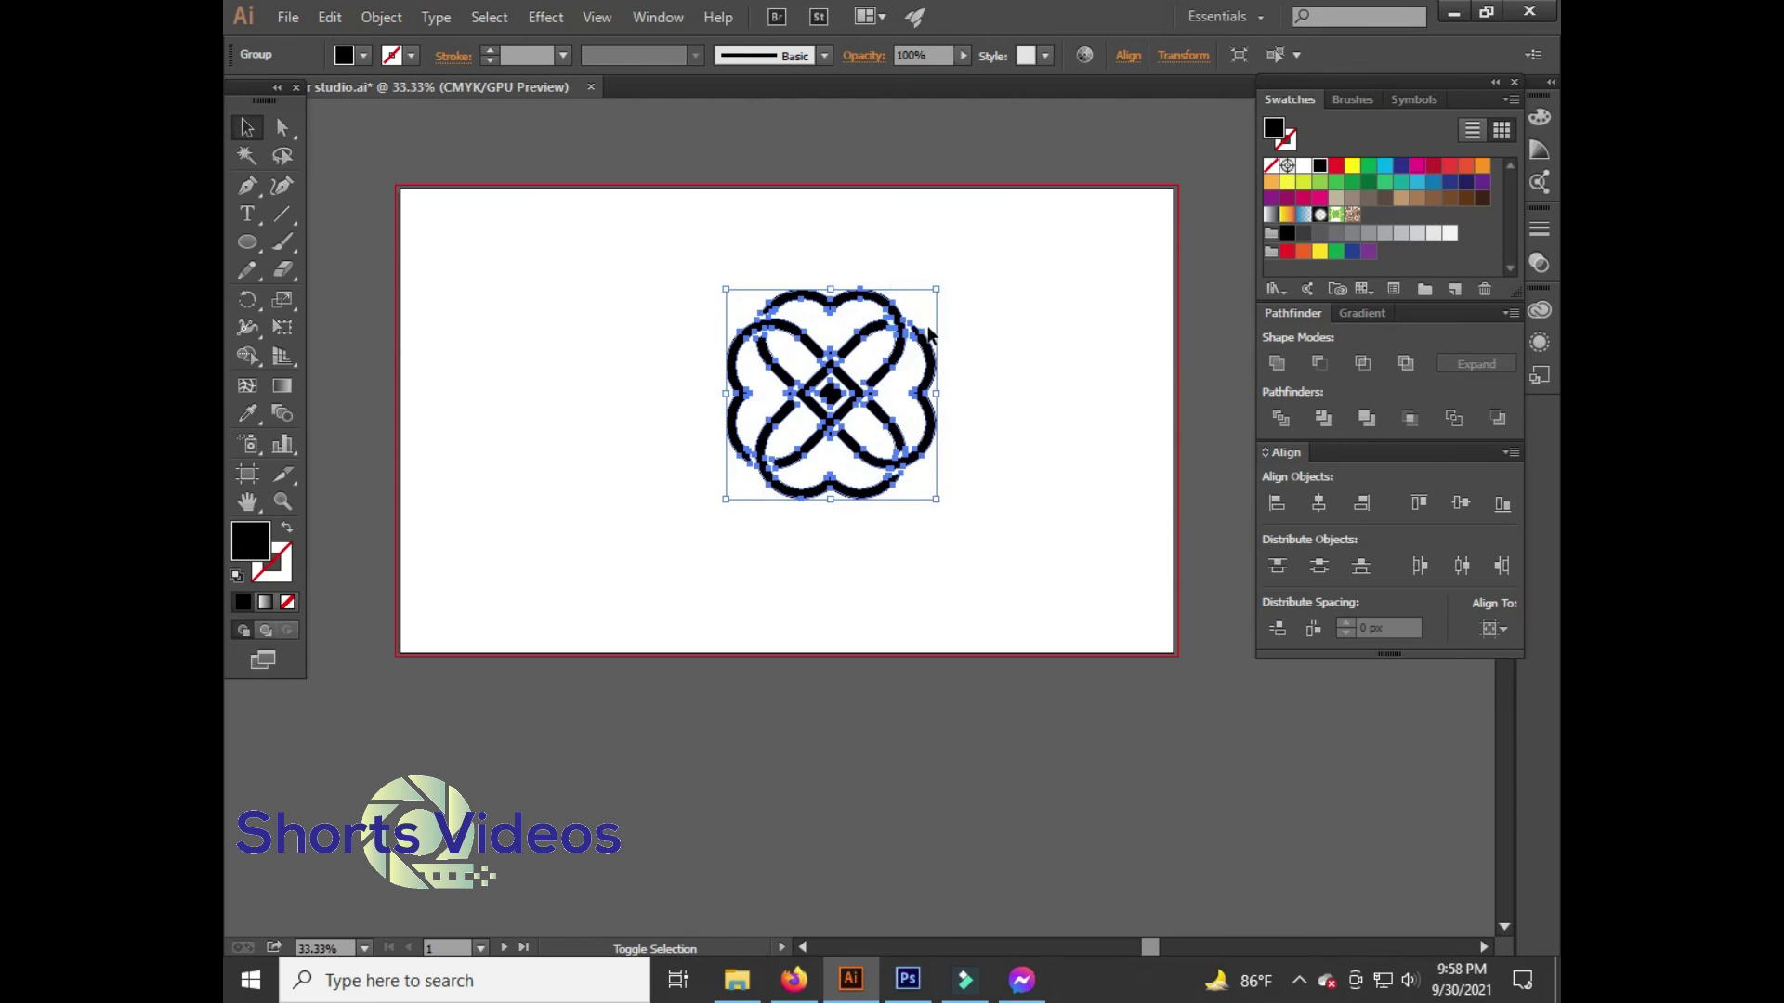
drag(836, 381, 761, 403)
Align the knot horizontally and vertically centred, then enlarge it around its centre
click(1319, 503)
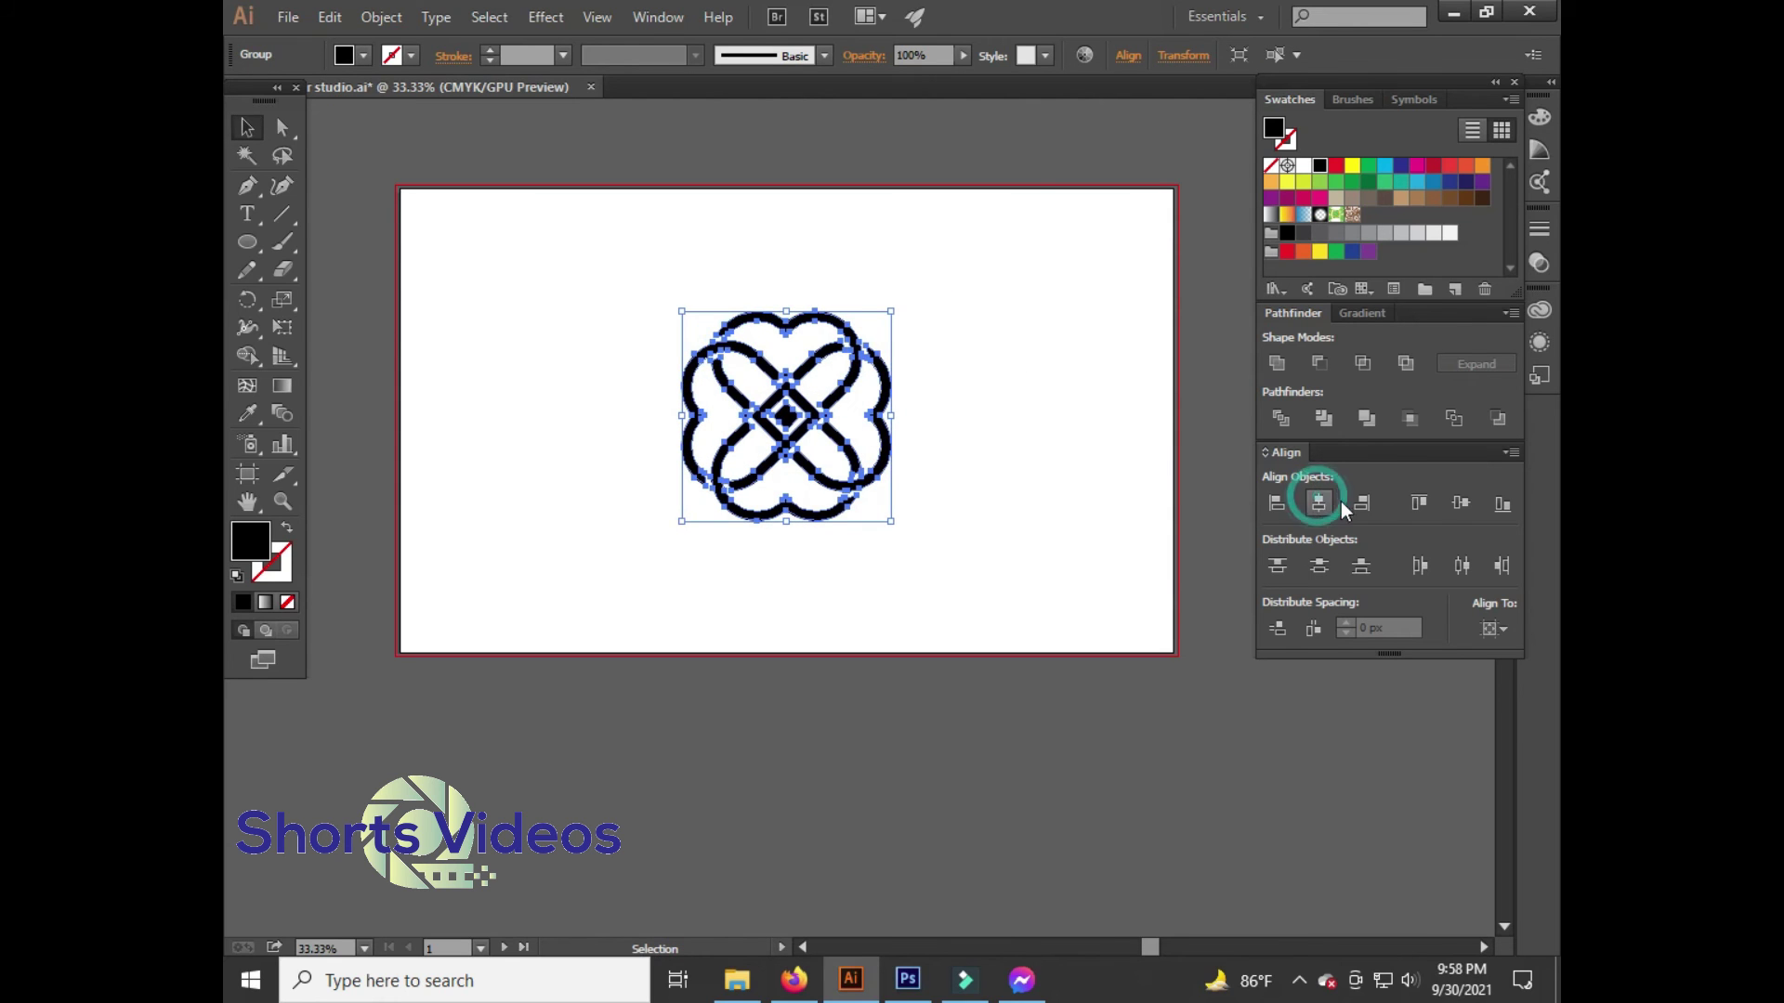
click(1447, 509)
drag(893, 319, 907, 301)
click(1008, 376)
drag(1008, 376, 883, 409)
click(970, 331)
drag(937, 276, 893, 348)
click(979, 398)
scroll(818, 436, up, 2)
Try shifting all anchors of the artwork left, then undo back to the earlier version
scroll(832, 446, up, 2)
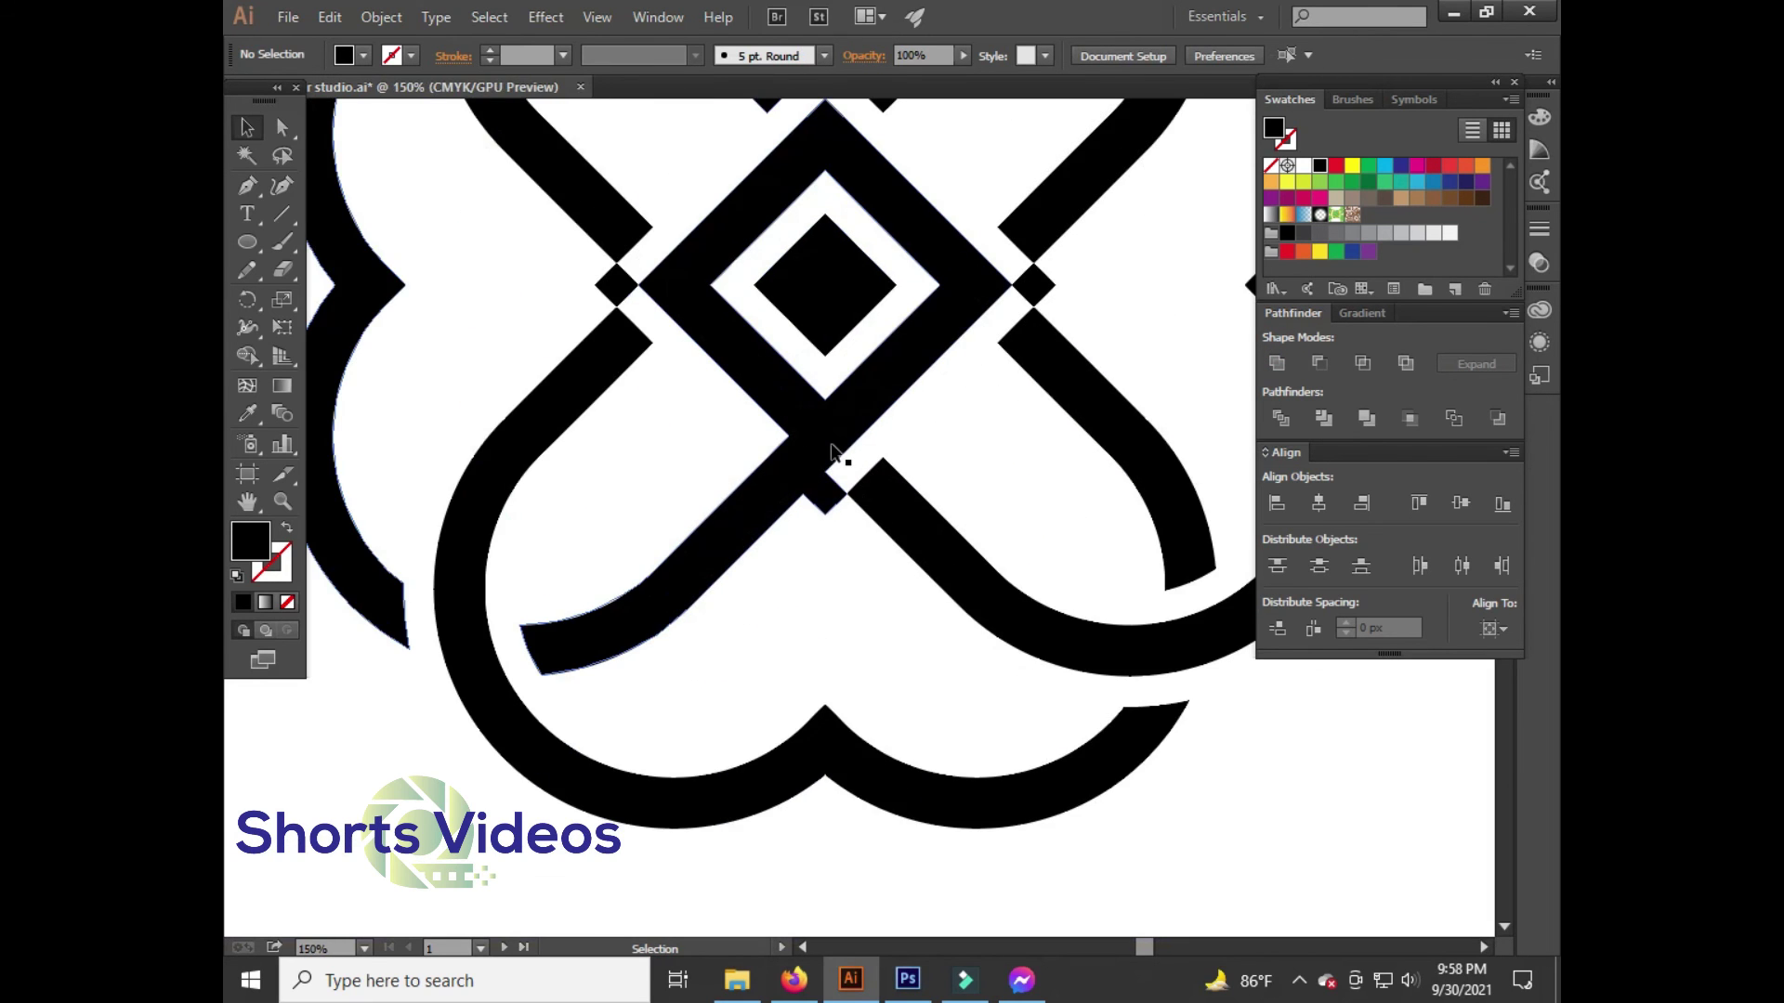
scroll(831, 449, down, 3)
key(a)
key(ctrl+a)
drag(926, 444, 880, 444)
key(ctrl+z)
key(ctrl+z)
key(ctrl+z)
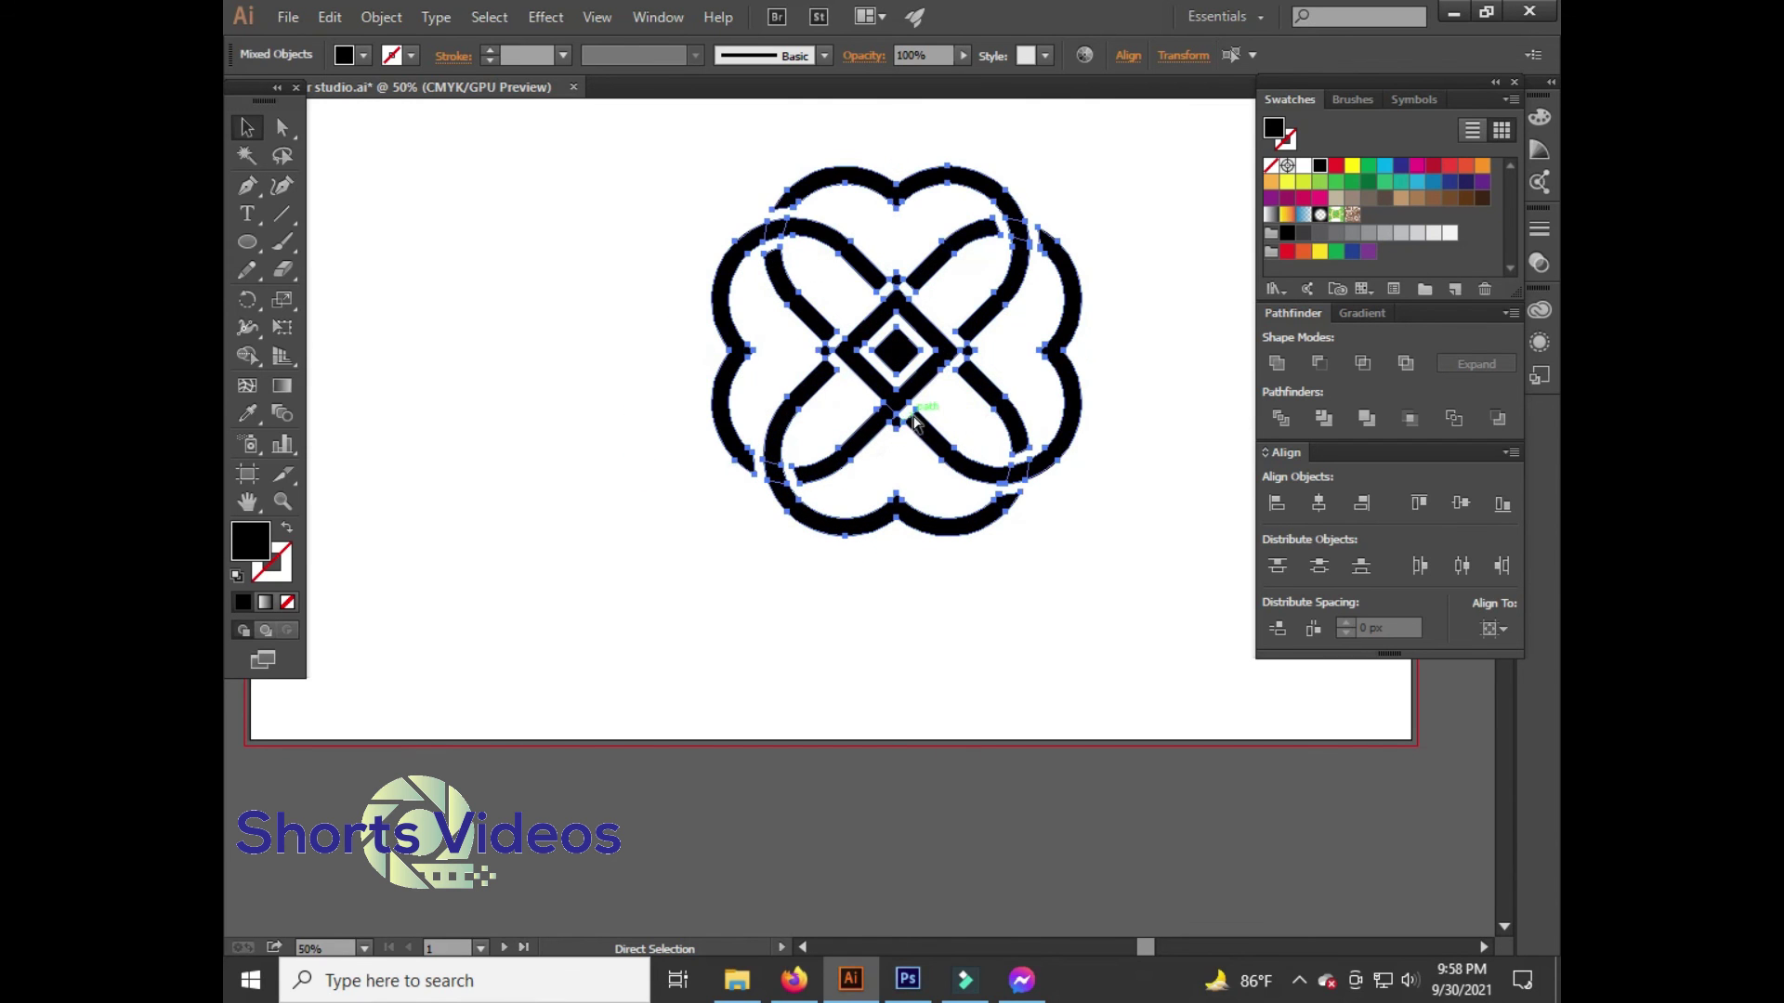
key(ctrl+z)
key(ctrl+z)
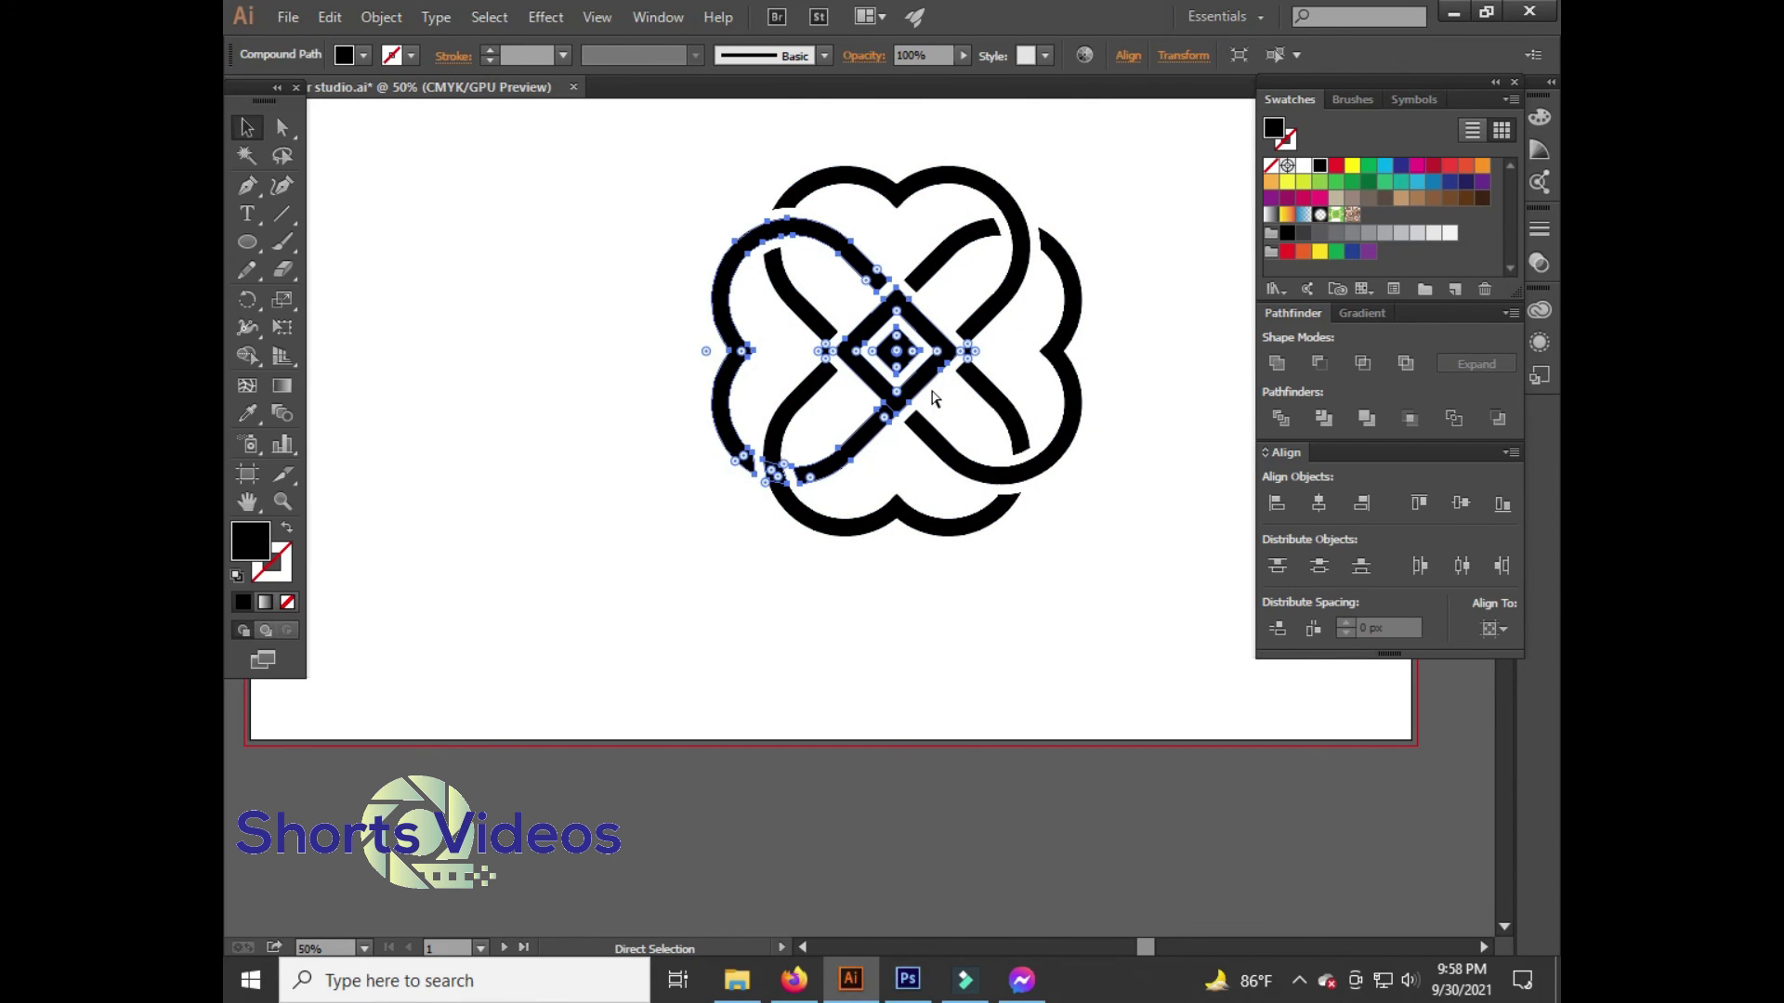
Zoom into the knot centre and apply Offset Path to the centre diamond compound path
click(943, 378)
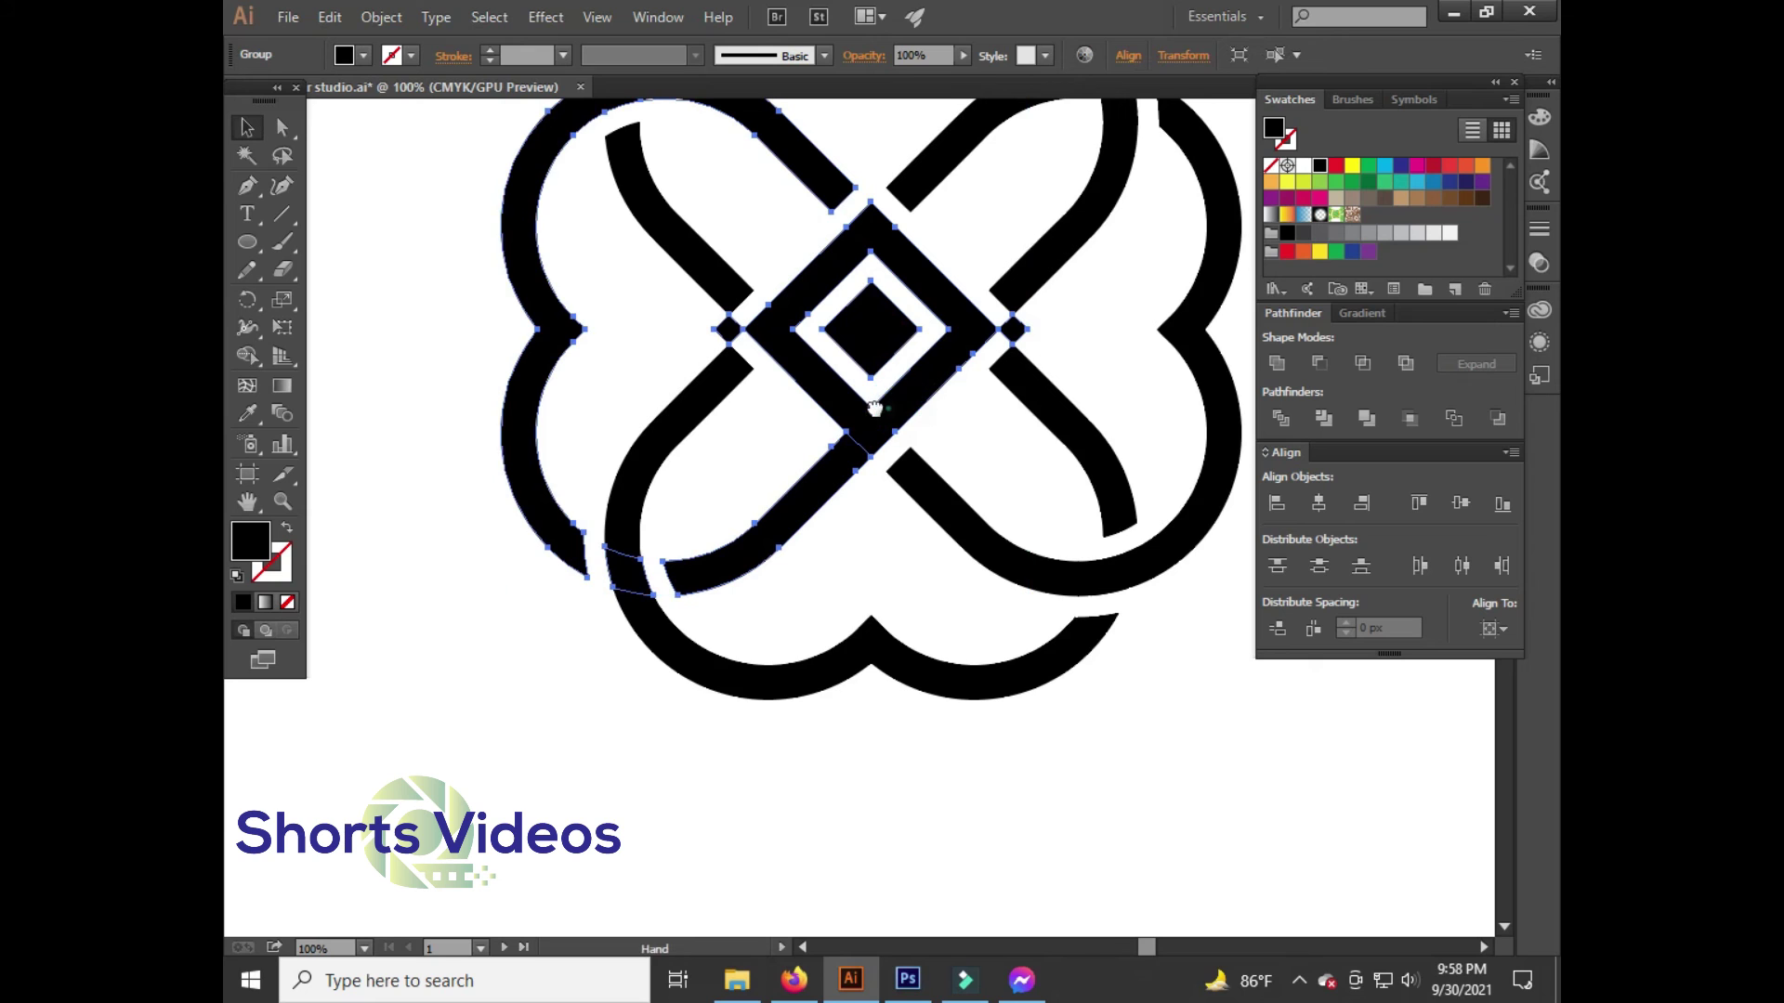
key(v)
click(286, 139)
click(610, 354)
click(813, 436)
click(380, 17)
mouse_move(405, 485)
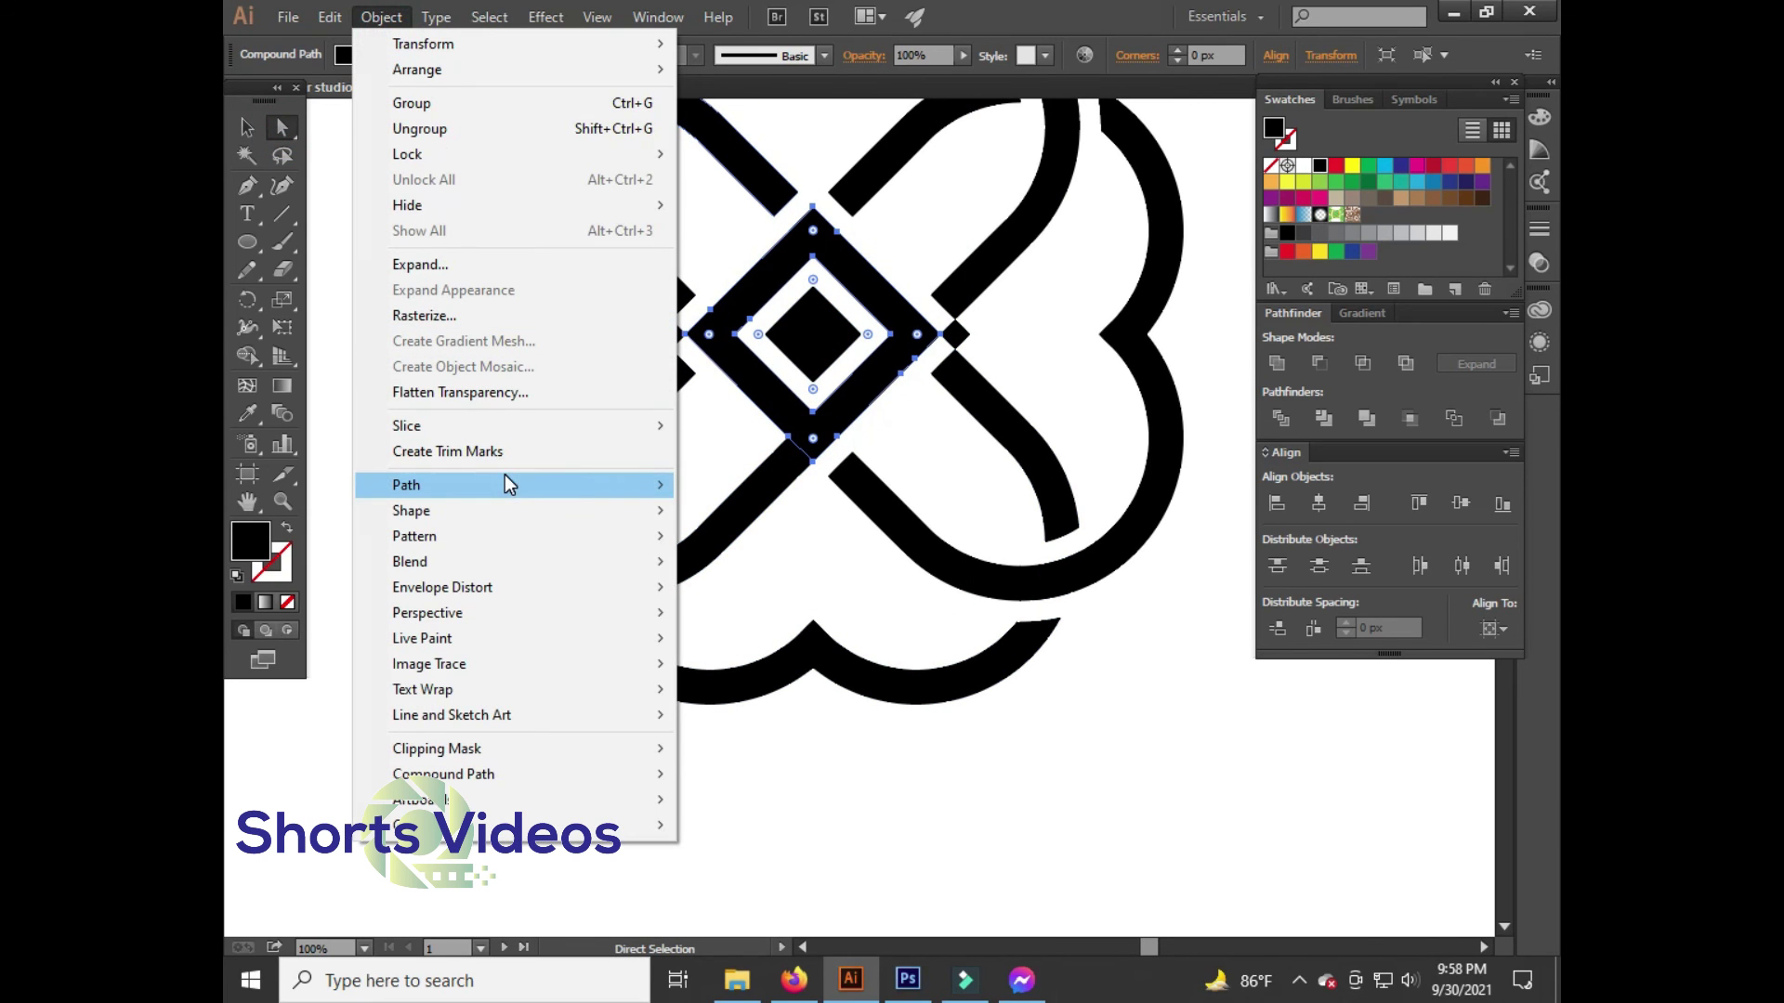
click(876, 562)
key(Return)
Merge the region near the centre diamond with Shape Builder, then delete the large black centre diamond
drag(816, 526, 782, 380)
click(258, 360)
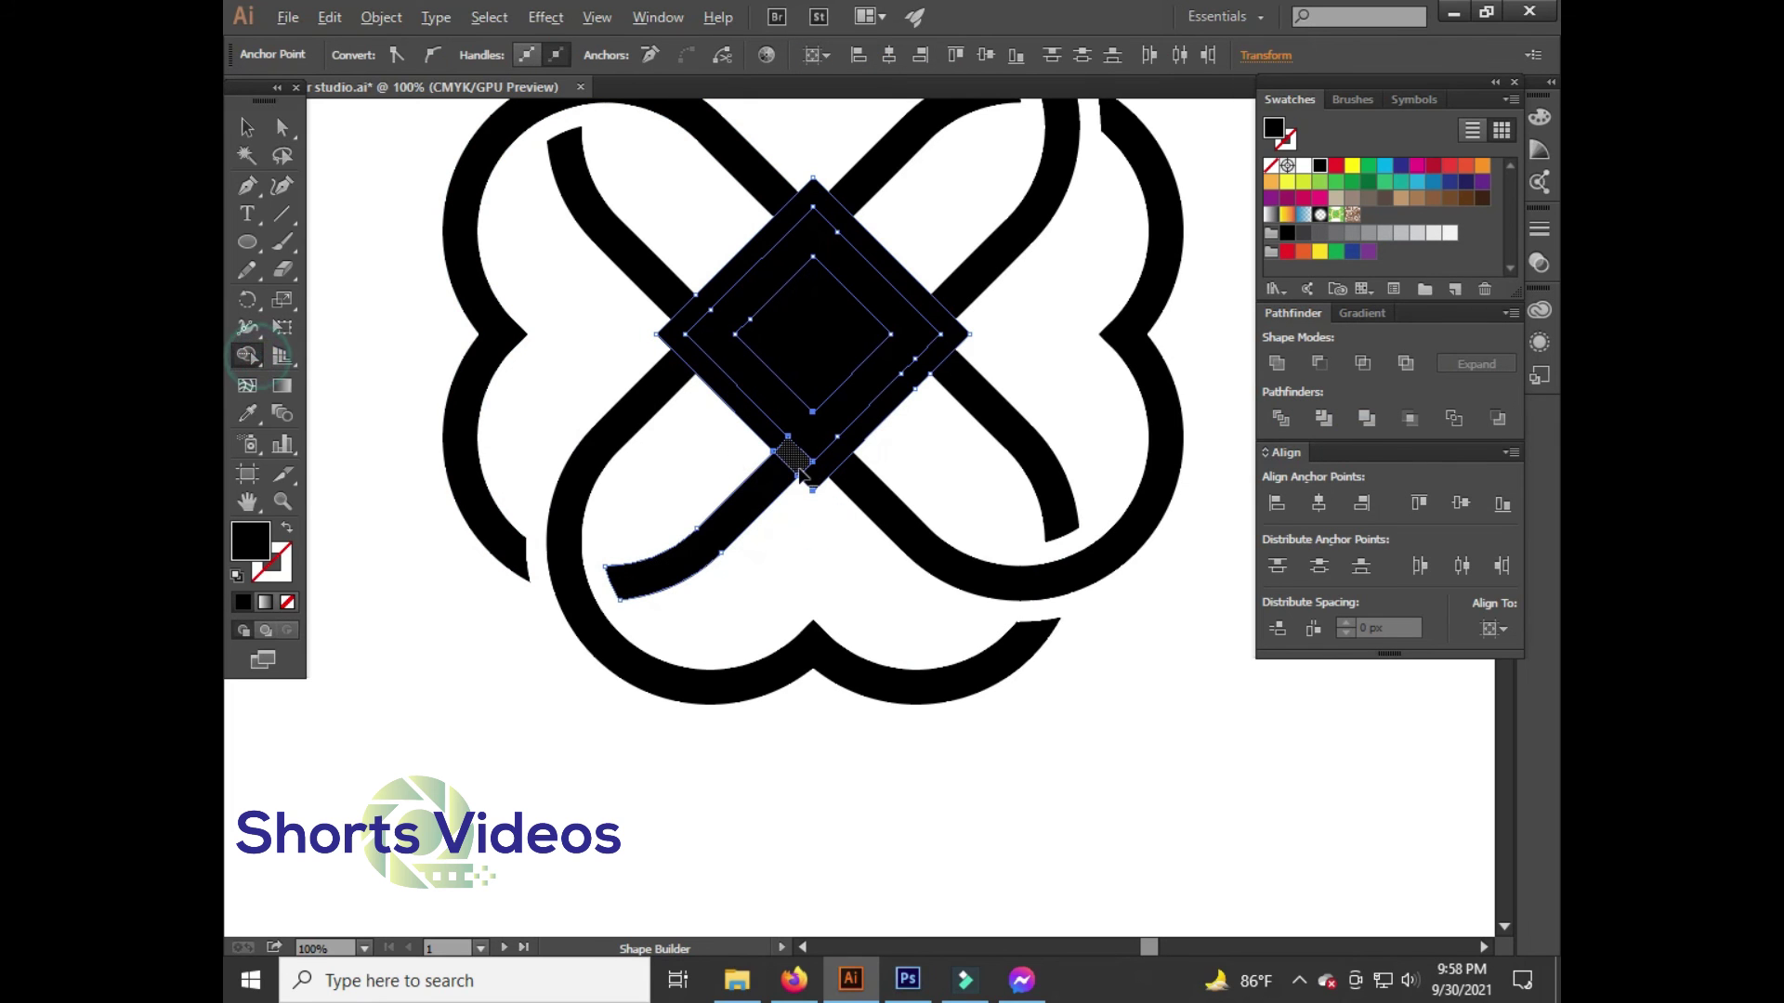
click(788, 458)
click(282, 127)
click(366, 151)
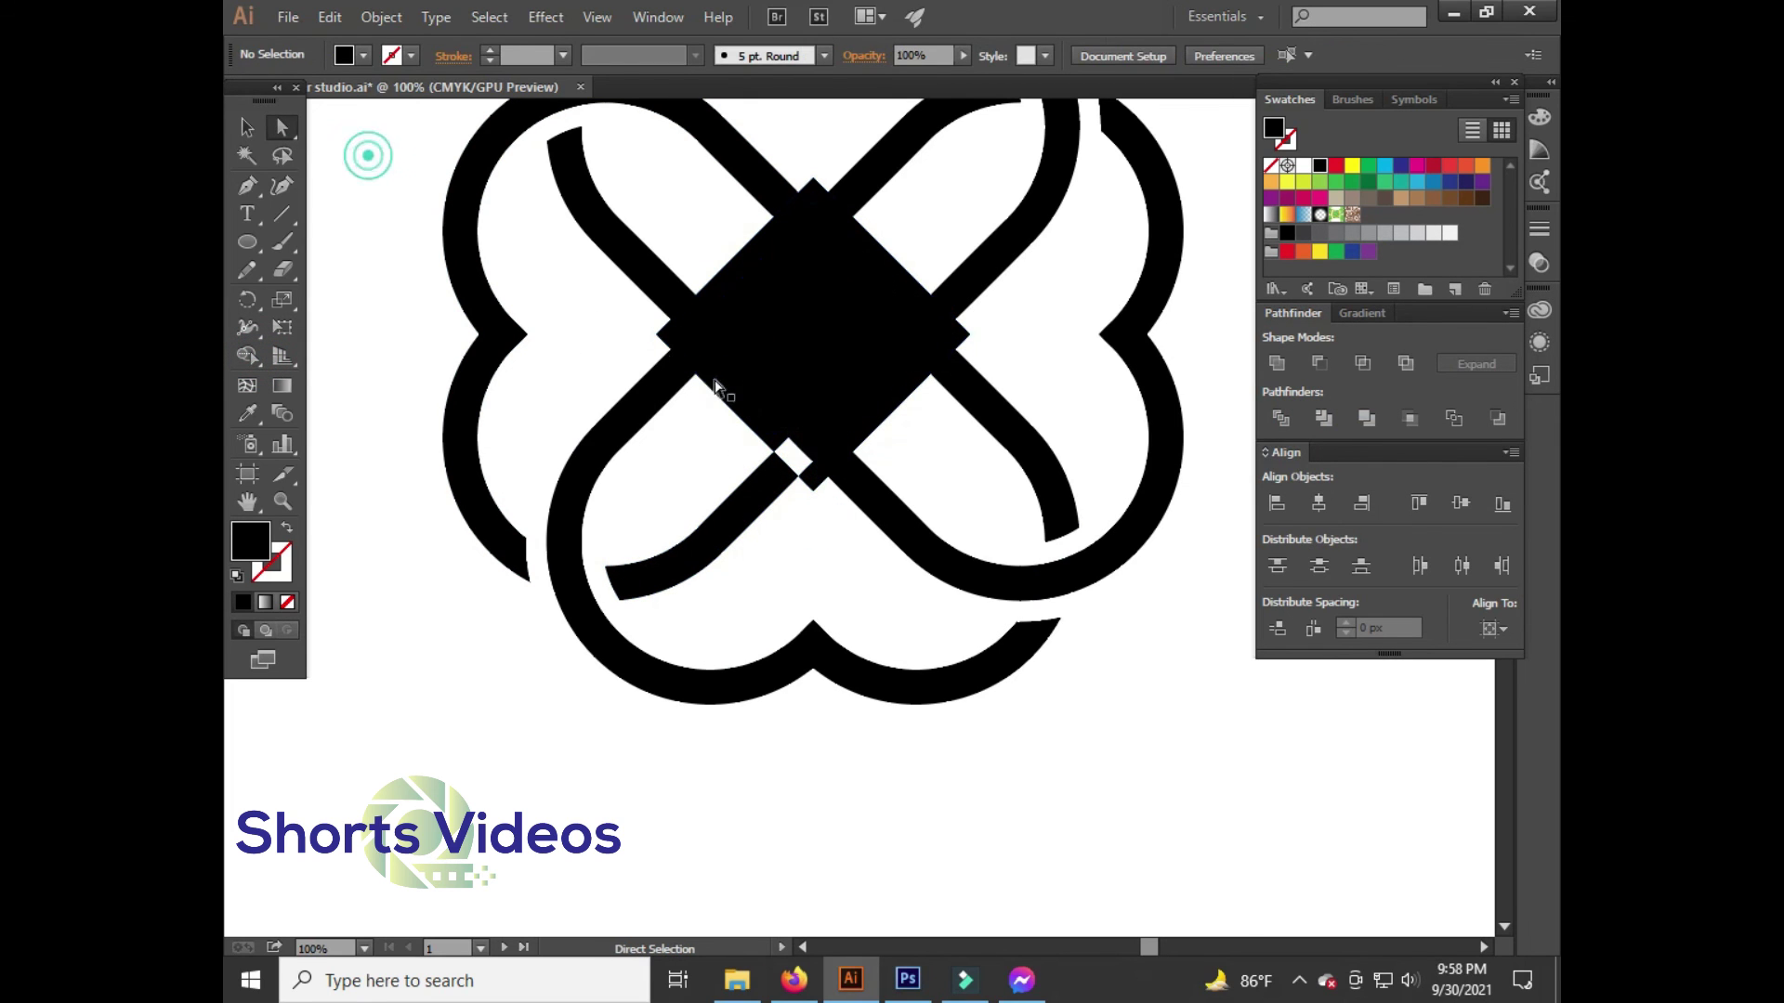
click(770, 429)
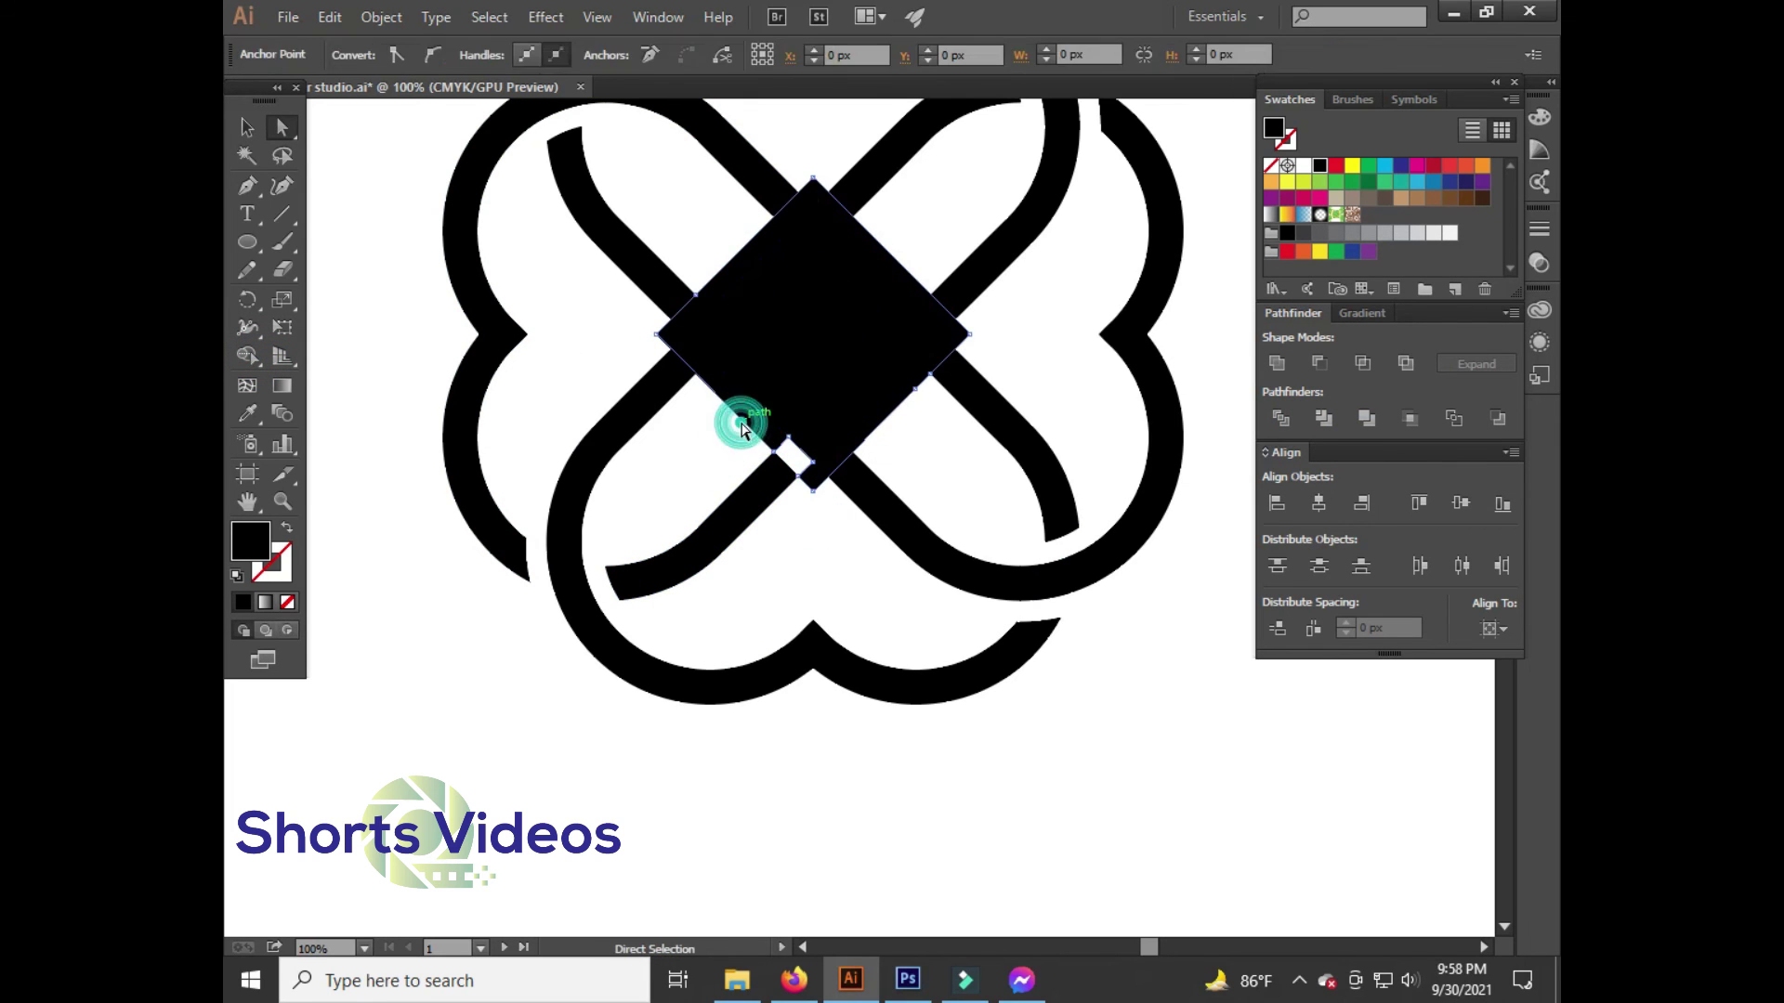
key(Delete)
Ungroup the centre compound piece of the knot
click(731, 435)
click(243, 129)
click(836, 306)
right_click(844, 311)
click(929, 453)
Shift-select the centre and left and right small diamonds and turn them 90° upright
click(838, 344)
shift+click(954, 335)
shift+click(669, 333)
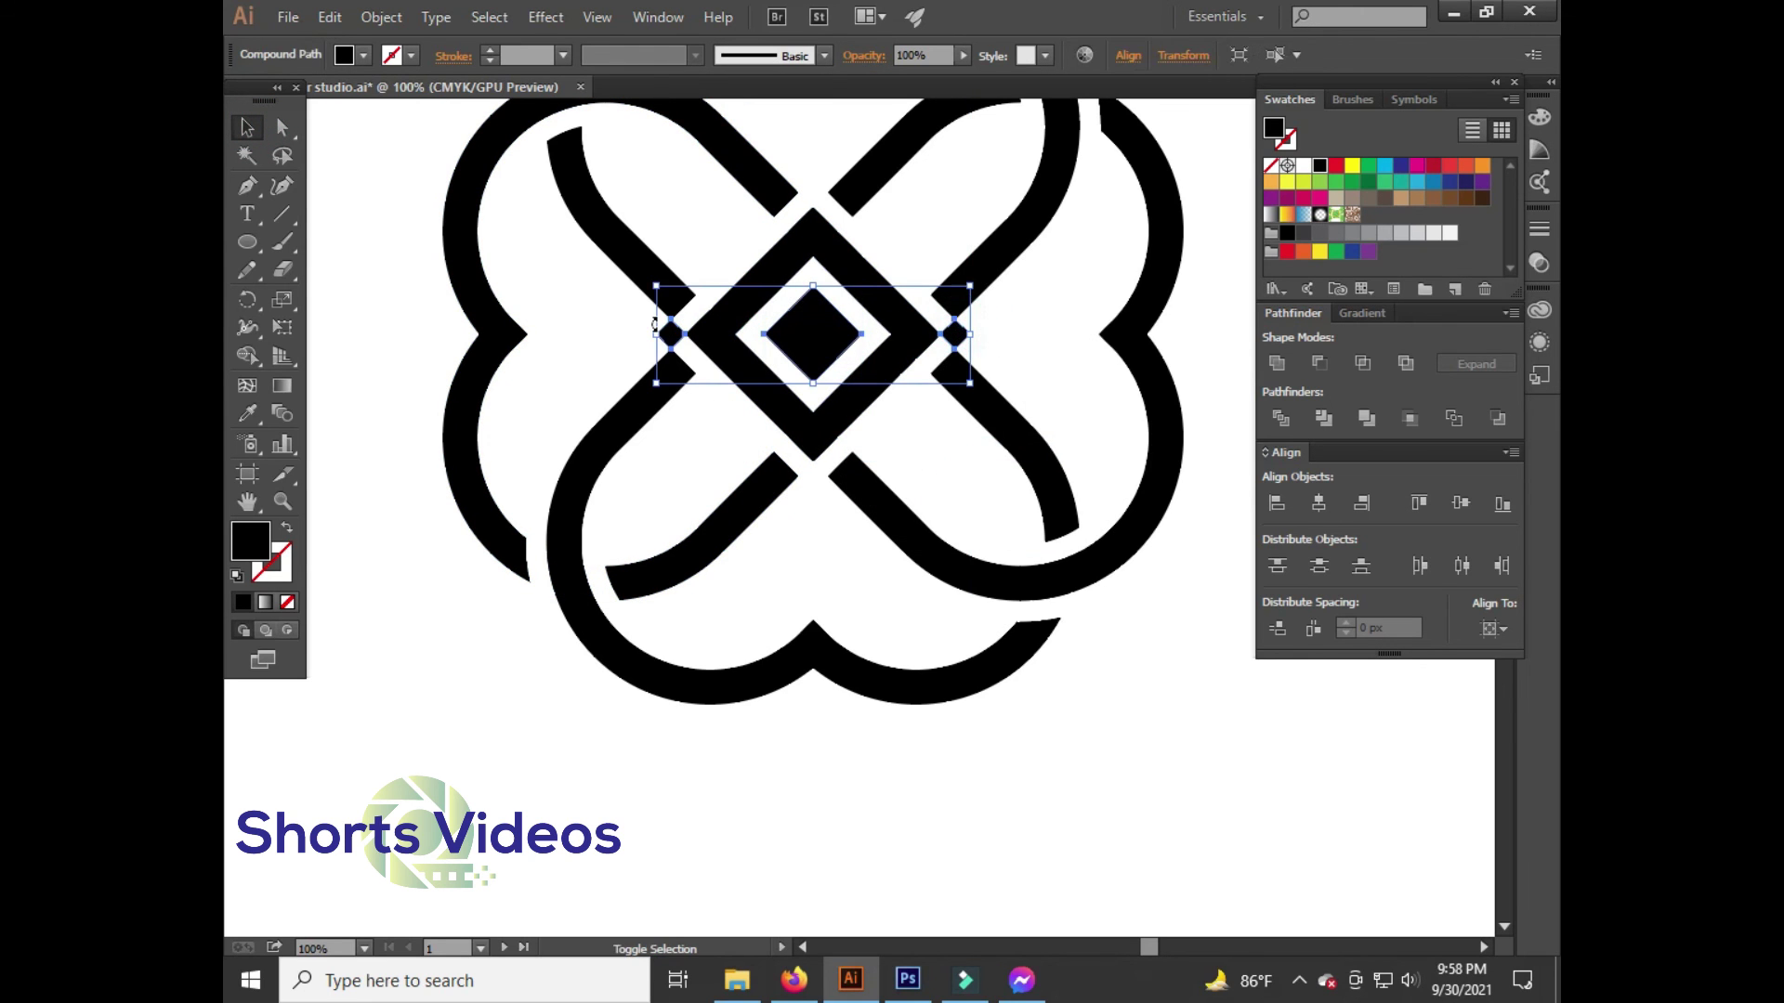
key(a)
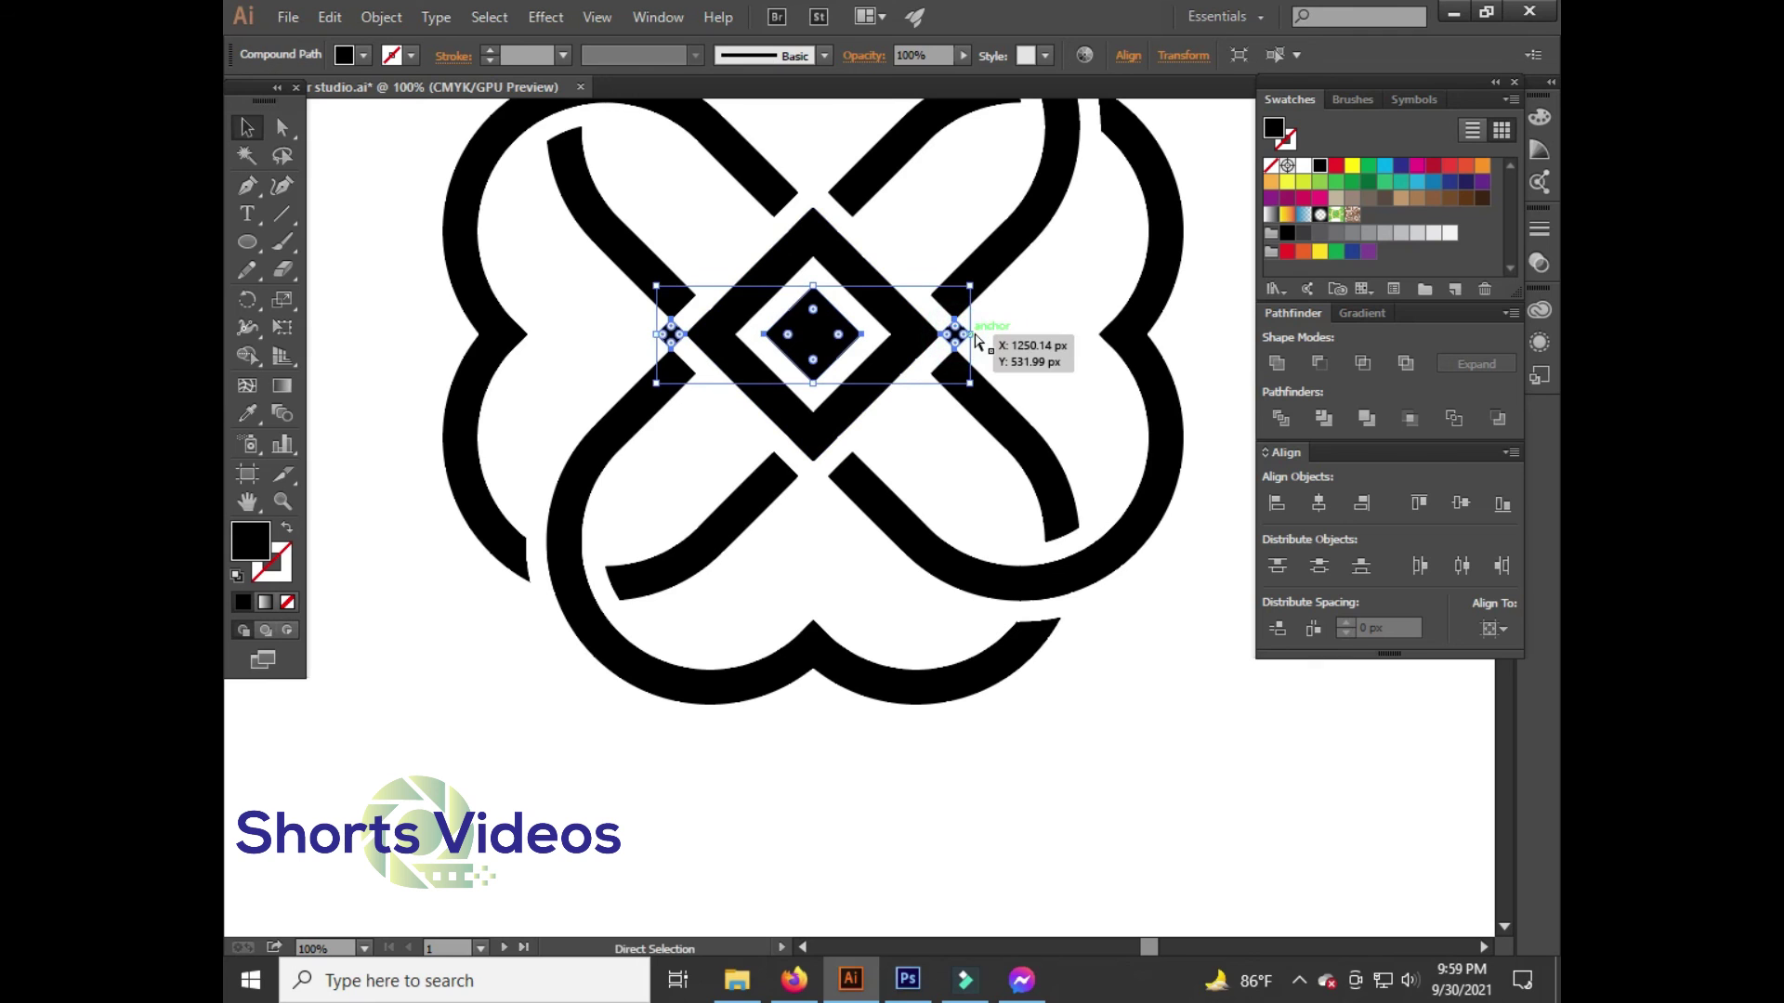
key(v)
drag(982, 282, 803, 176)
Zoom out and select all of the knot artwork
key(ctrl+minus)
drag(1100, 587, 578, 236)
key(ctrl+minus)
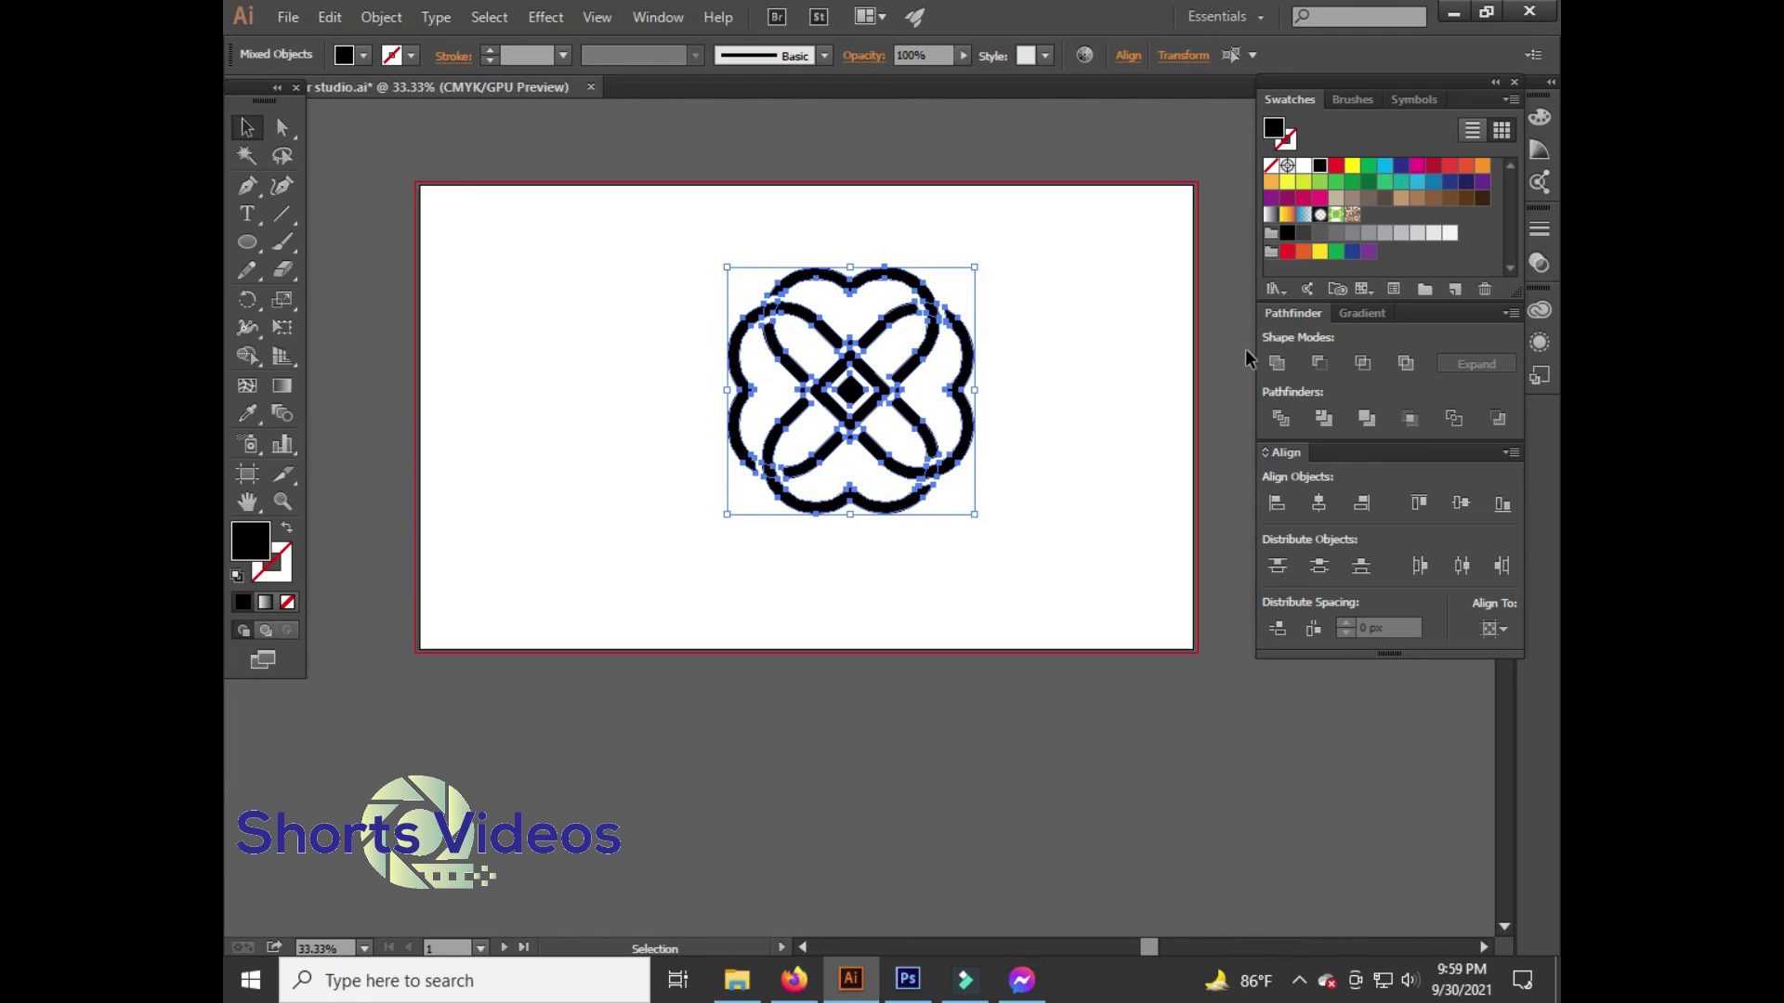
Align the knot group to the artboard's horizontal and vertical centre
click(1095, 377)
click(916, 376)
click(1318, 503)
click(1457, 504)
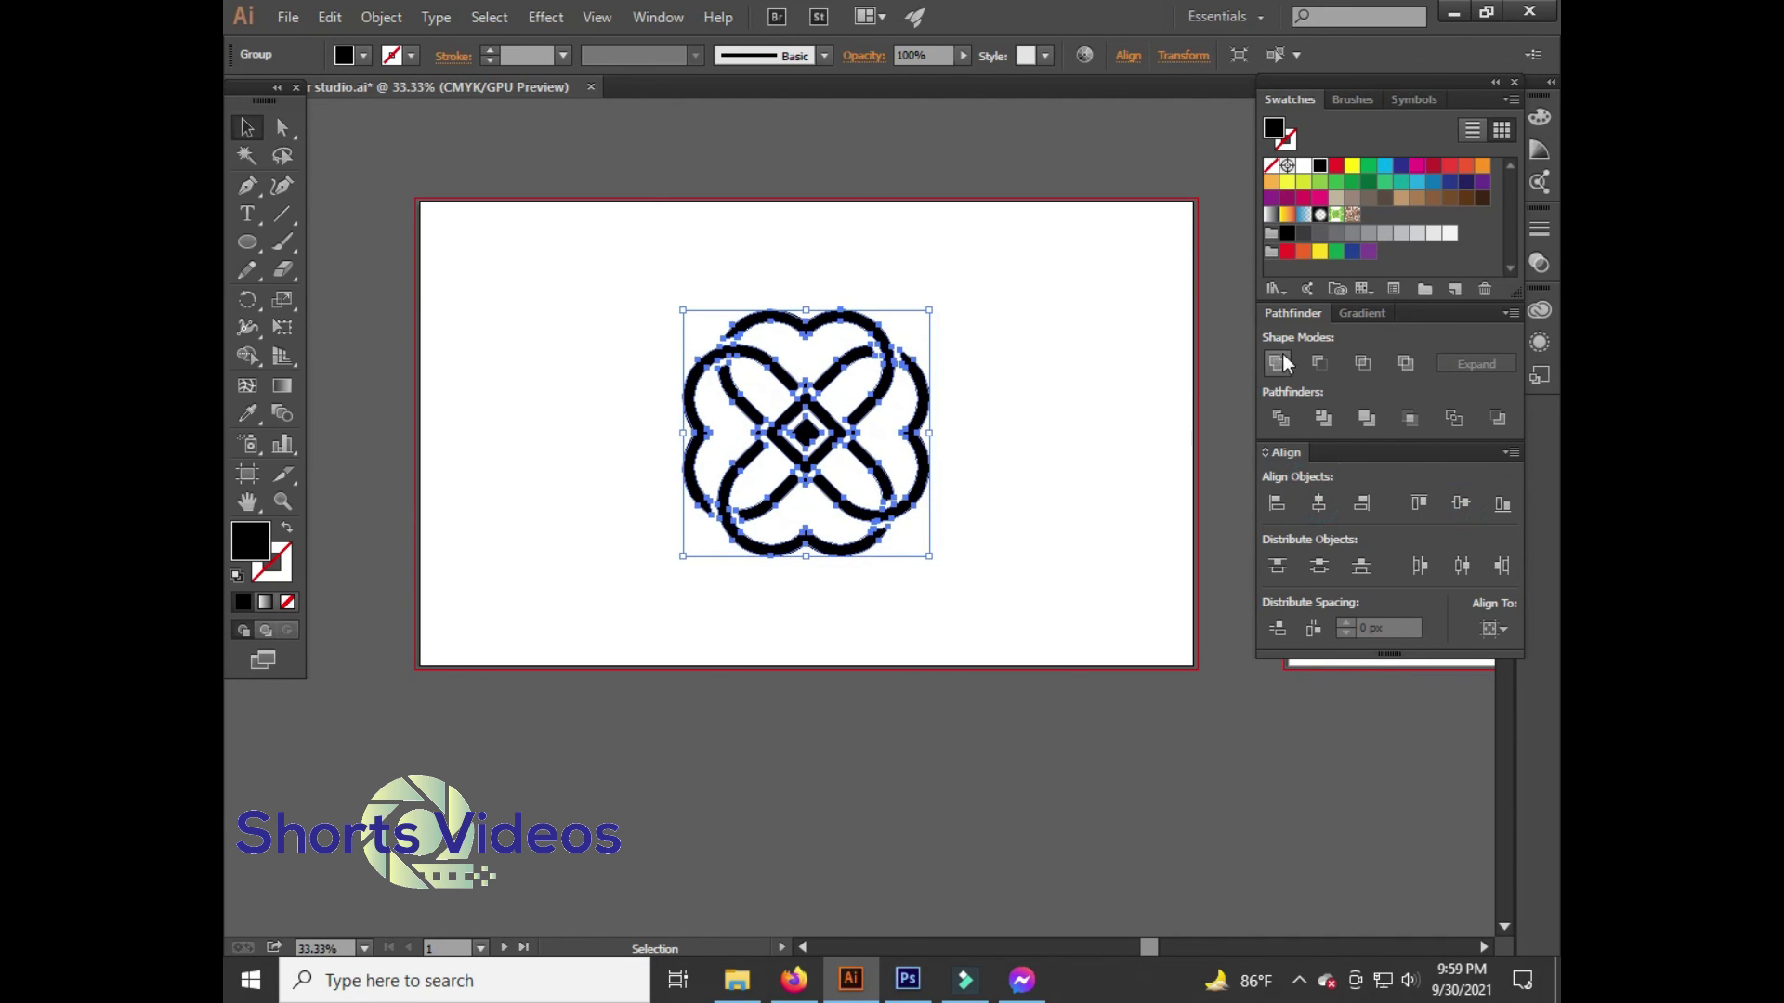
Enlarge the knot slightly around its centre and reselect the whole group
drag(929, 306, 942, 293)
click(971, 319)
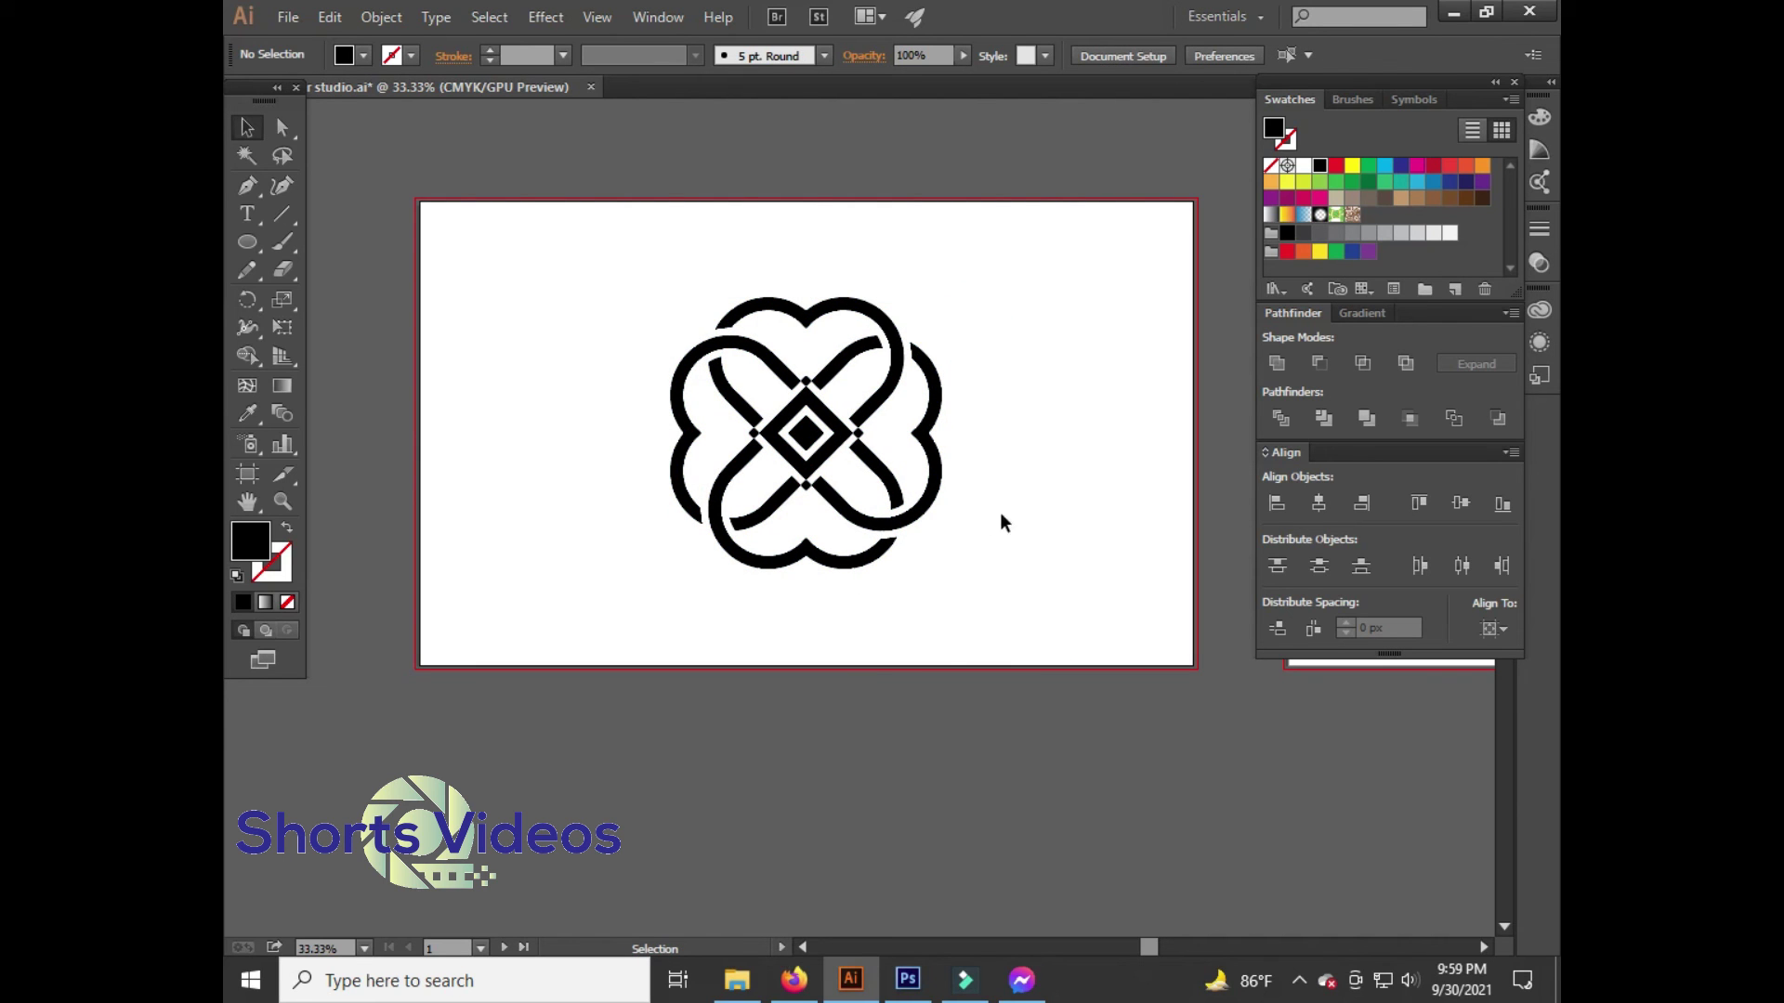
click(930, 436)
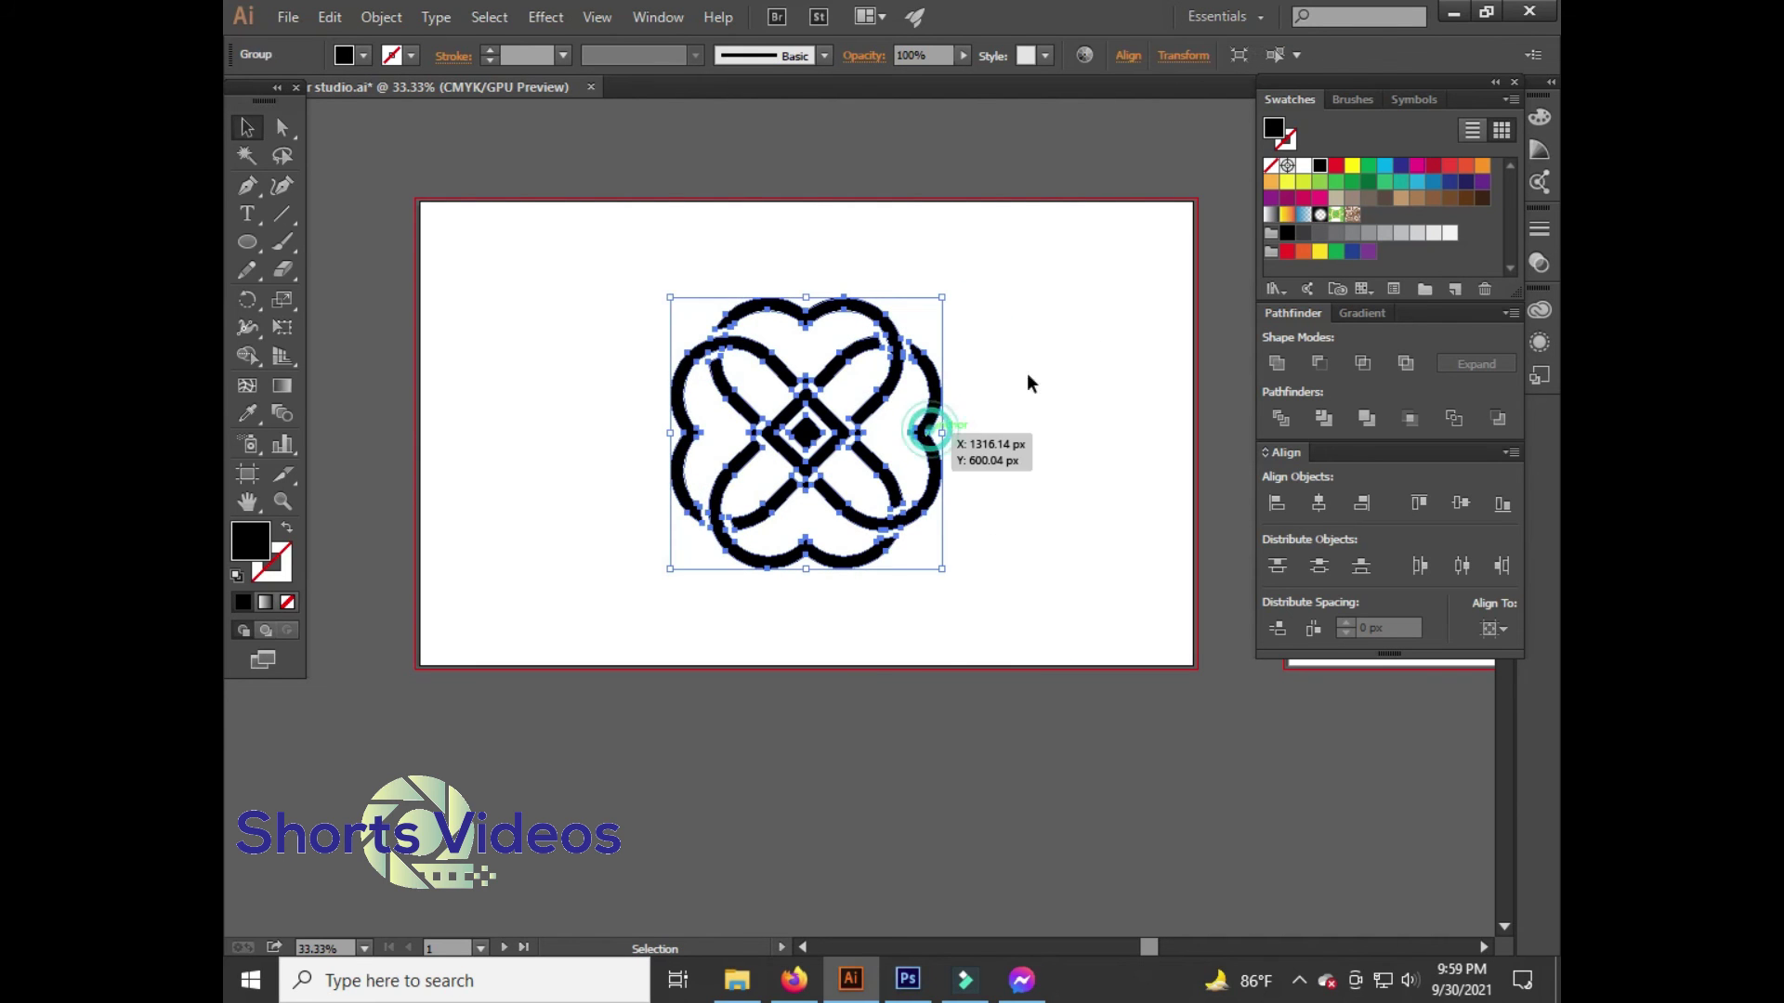
Fill the knot group with the tan swatch and shrink it slightly from a corner
click(1402, 198)
click(1196, 260)
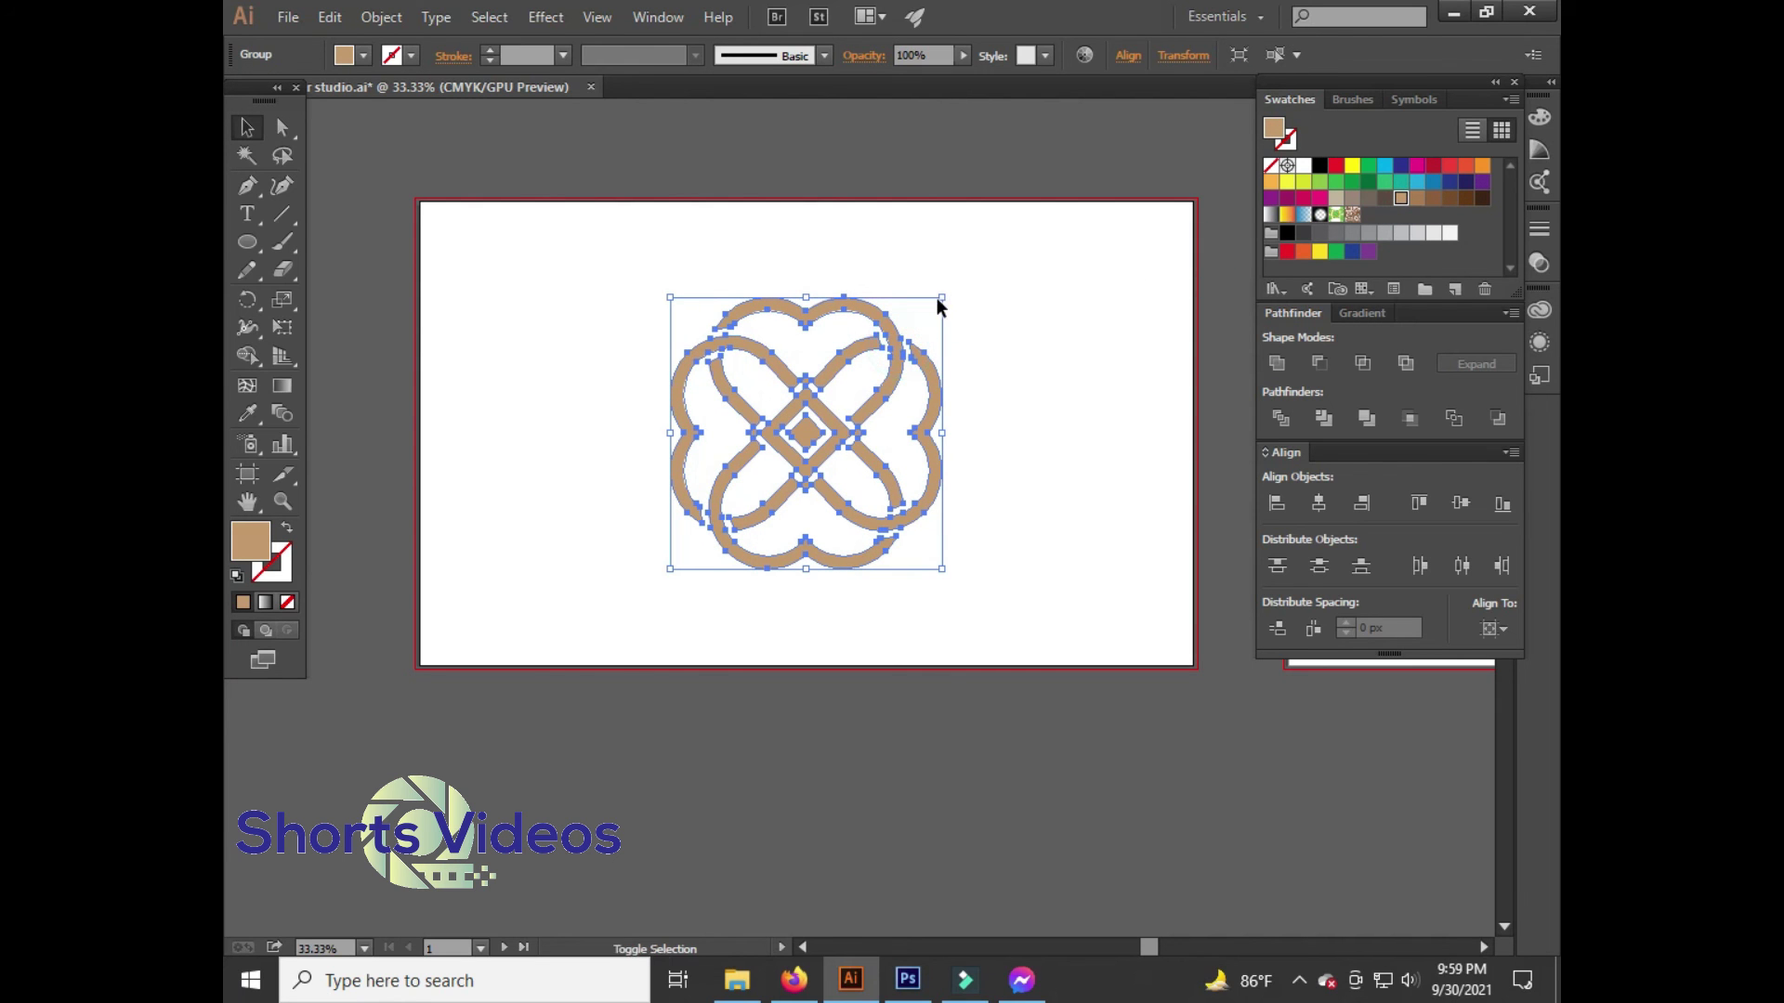
drag(942, 297, 928, 313)
click(961, 327)
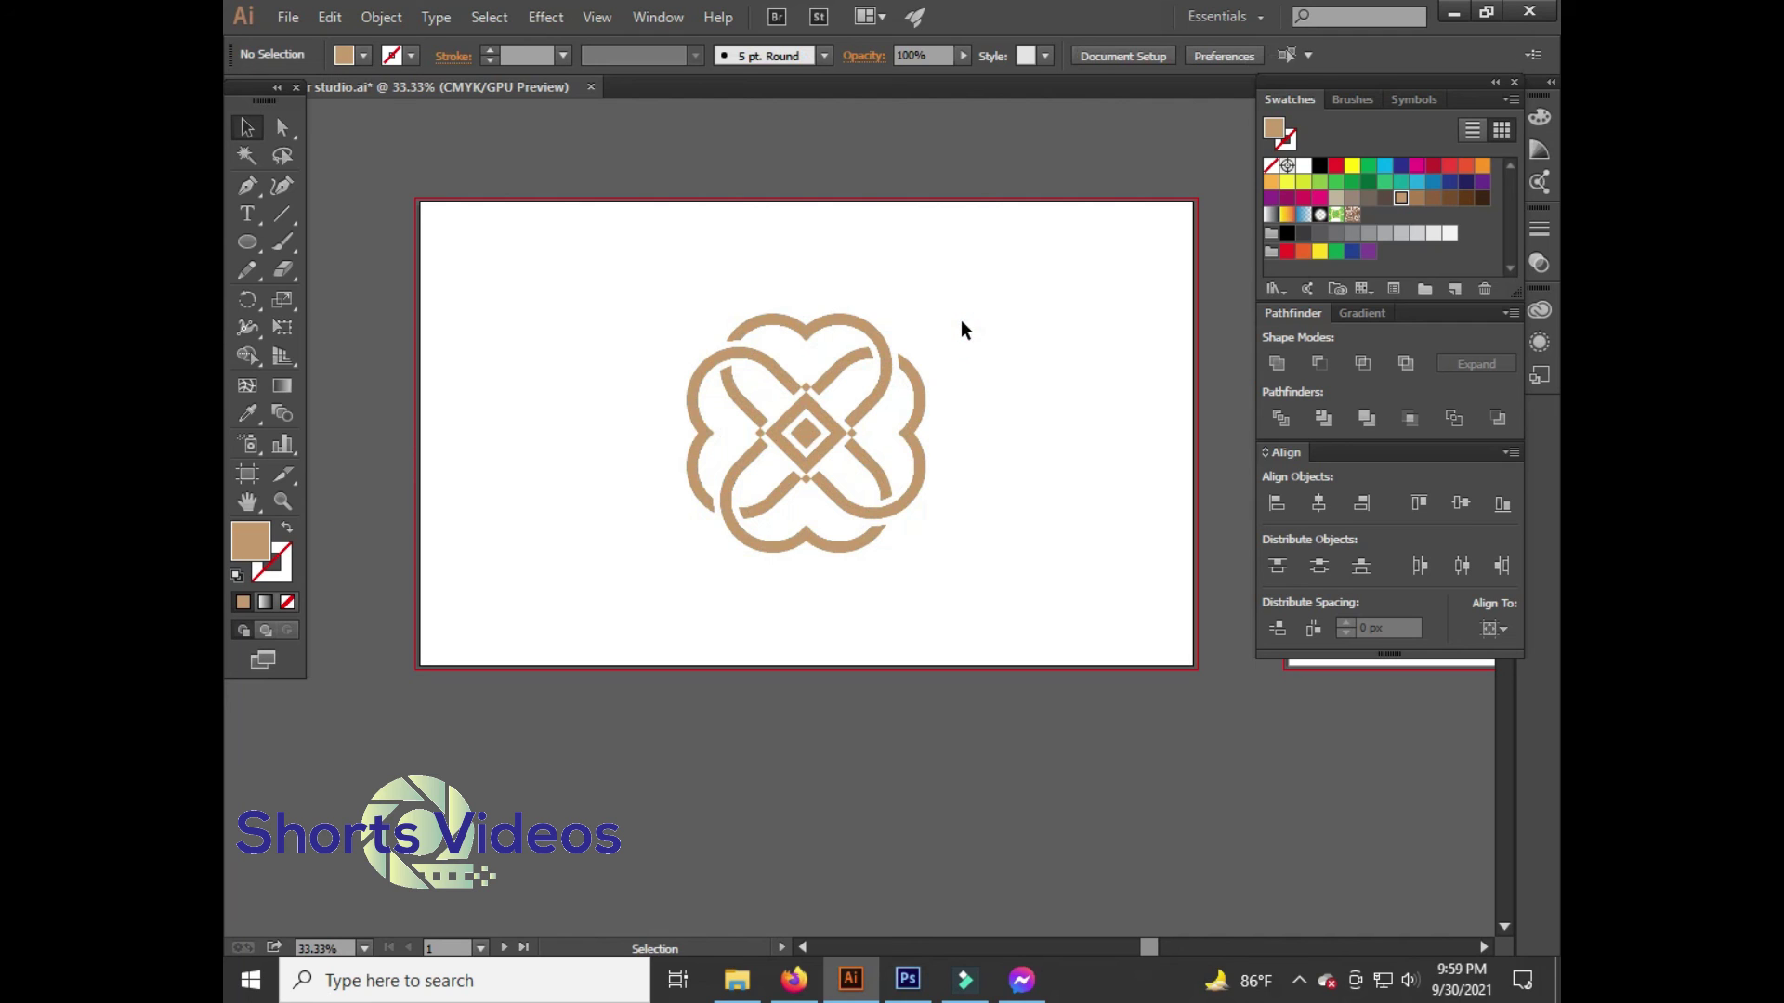